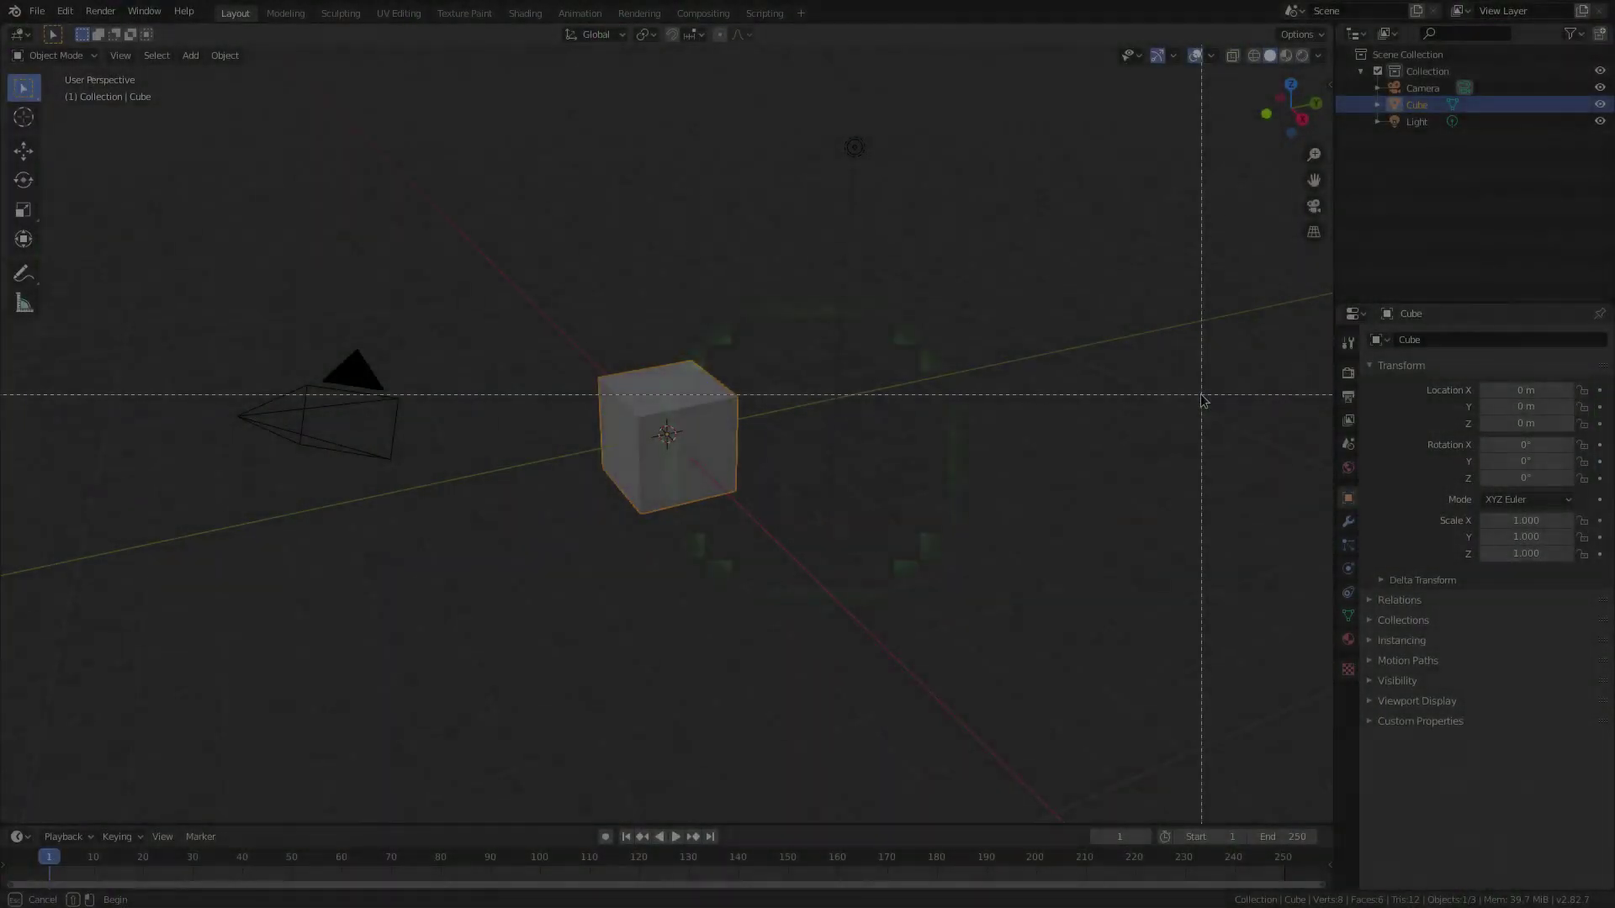
# Delete the default camera, cube and light, and add a plane at the origin scaled to 10 on all axes.
pyautogui.moveTo(991, 99); pyautogui.dragTo(345, 563)
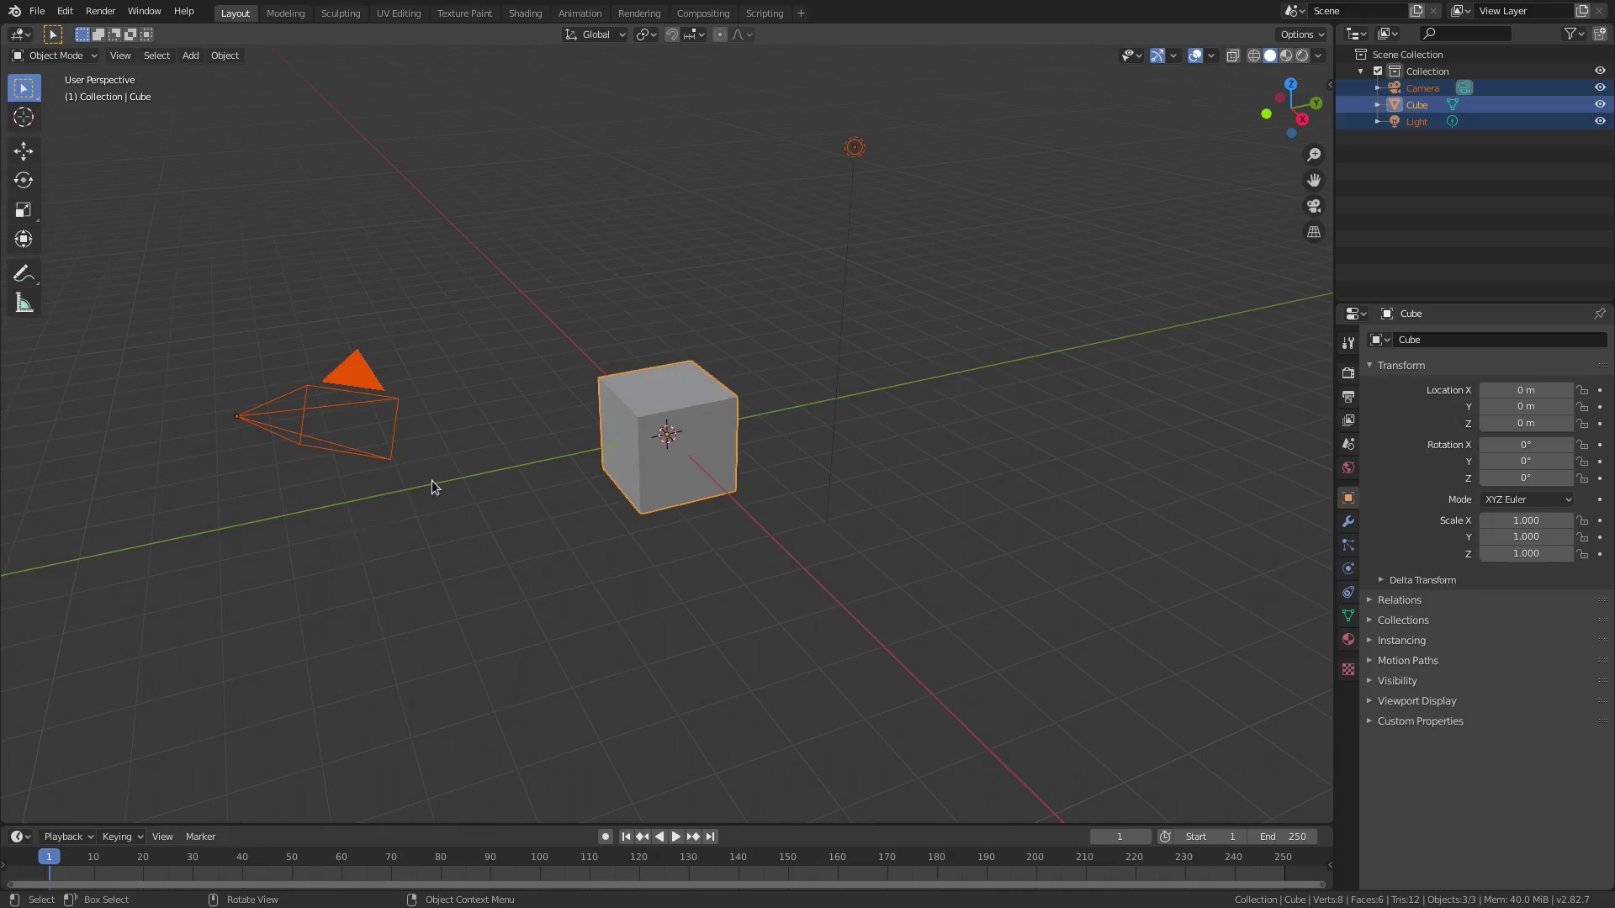
pyautogui.press('Delete')
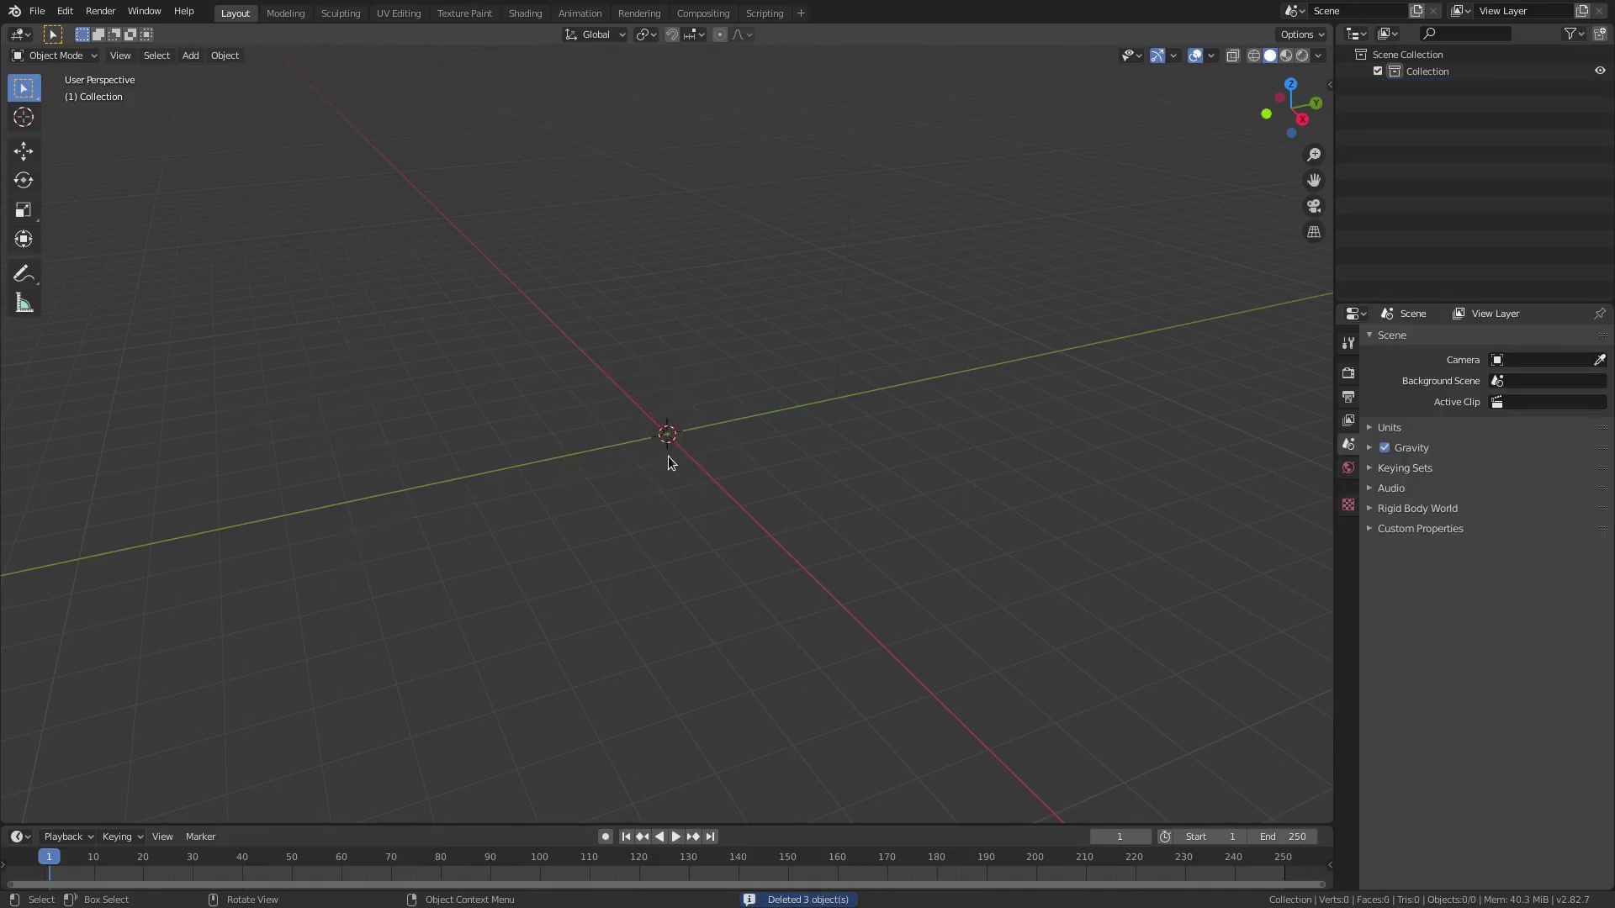
pyautogui.hotkey('shift', 'a')
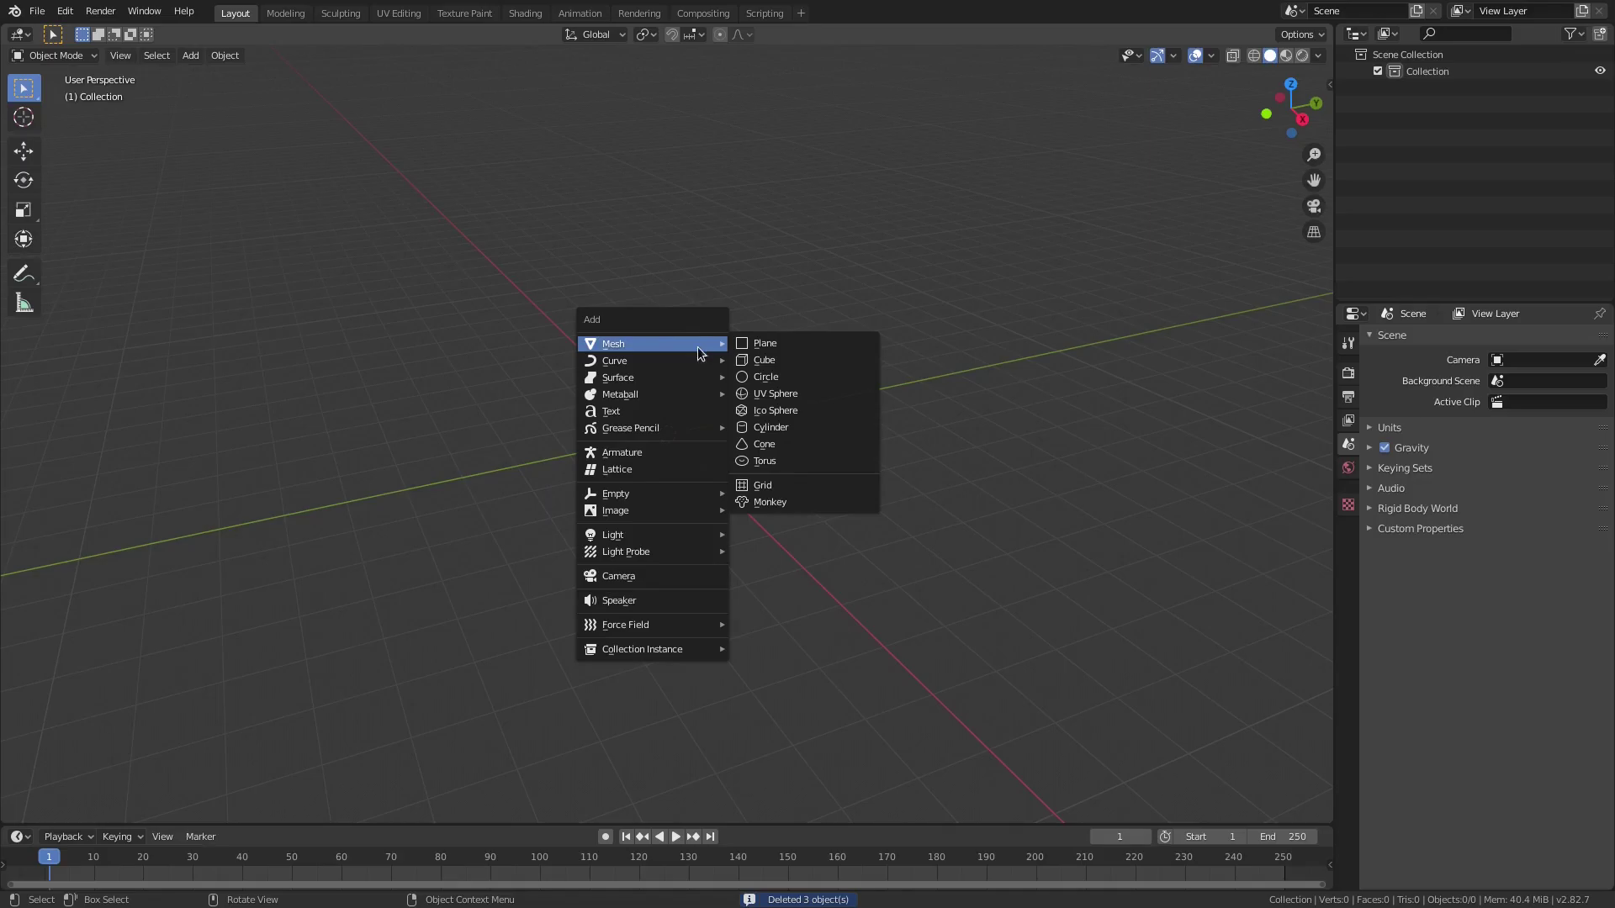
pyautogui.click(742, 345)
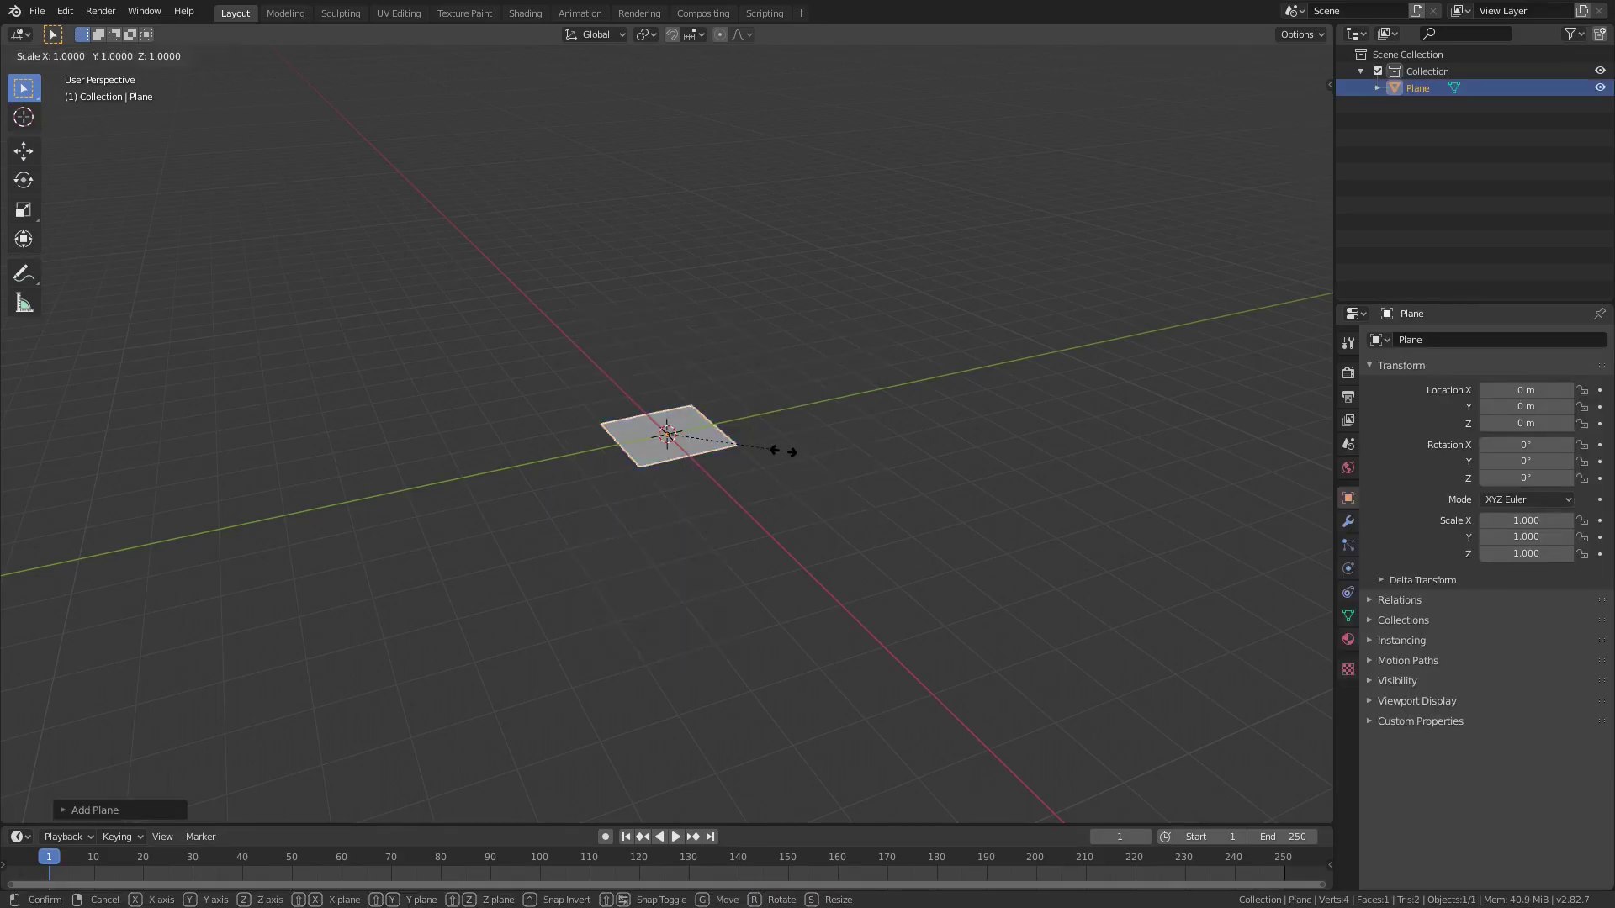
pyautogui.write('0')
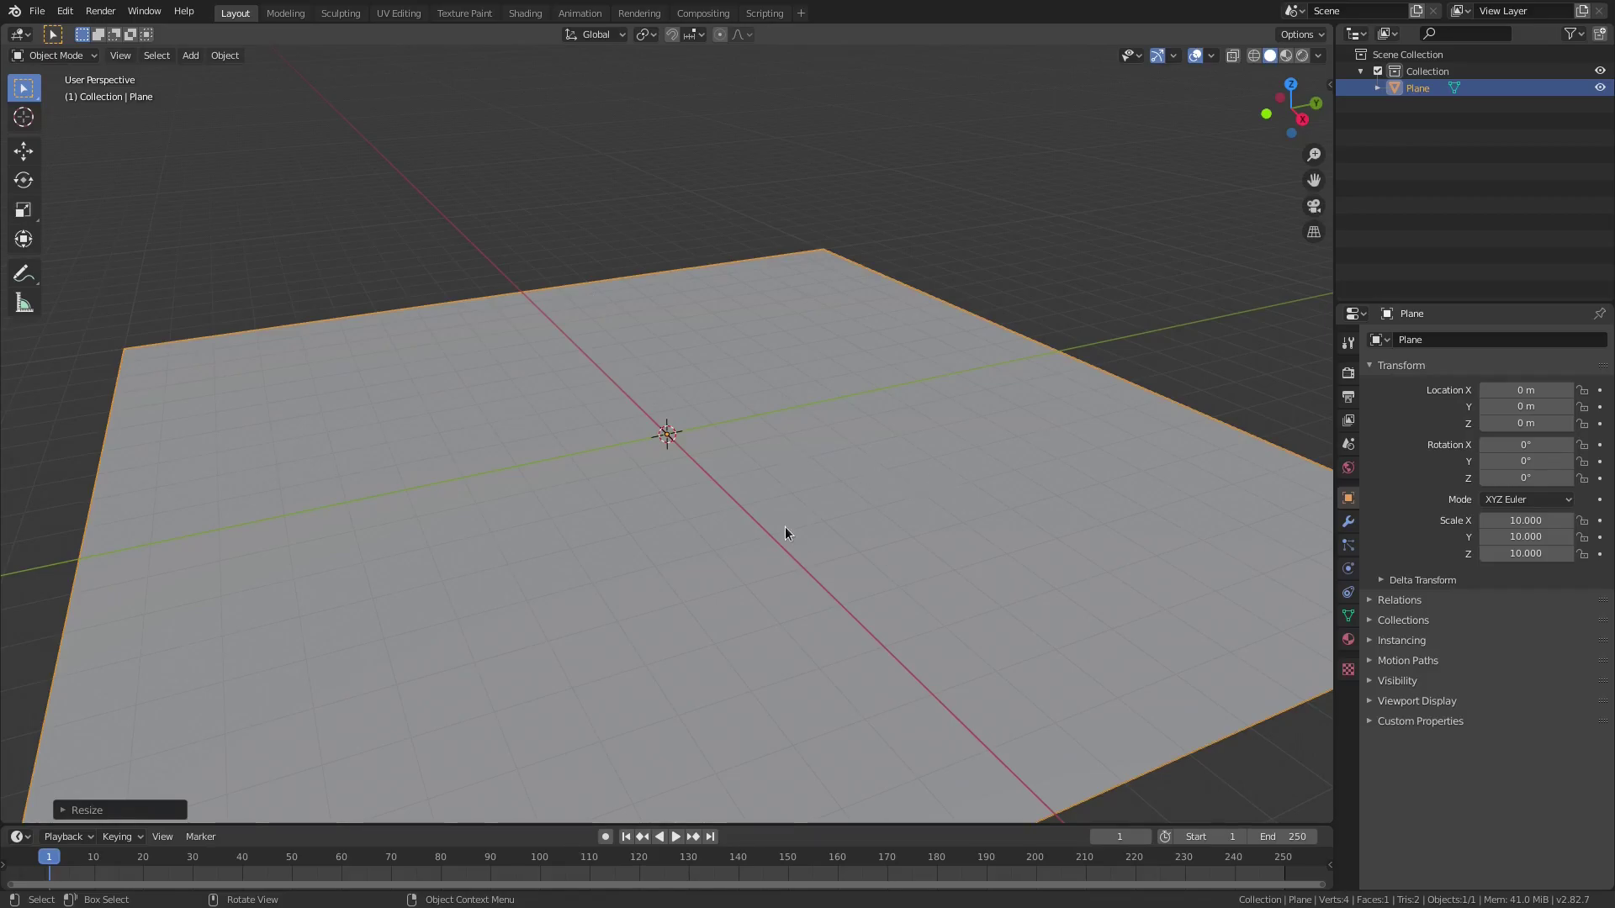
# Add a camera with its rotation cleared and raise it along Z to about 9.6 m above the plane.
pyautogui.moveTo(821, 485); pyautogui.dragTo(1009, 443, button='middle')
pyautogui.hotkey('shift', 'a')
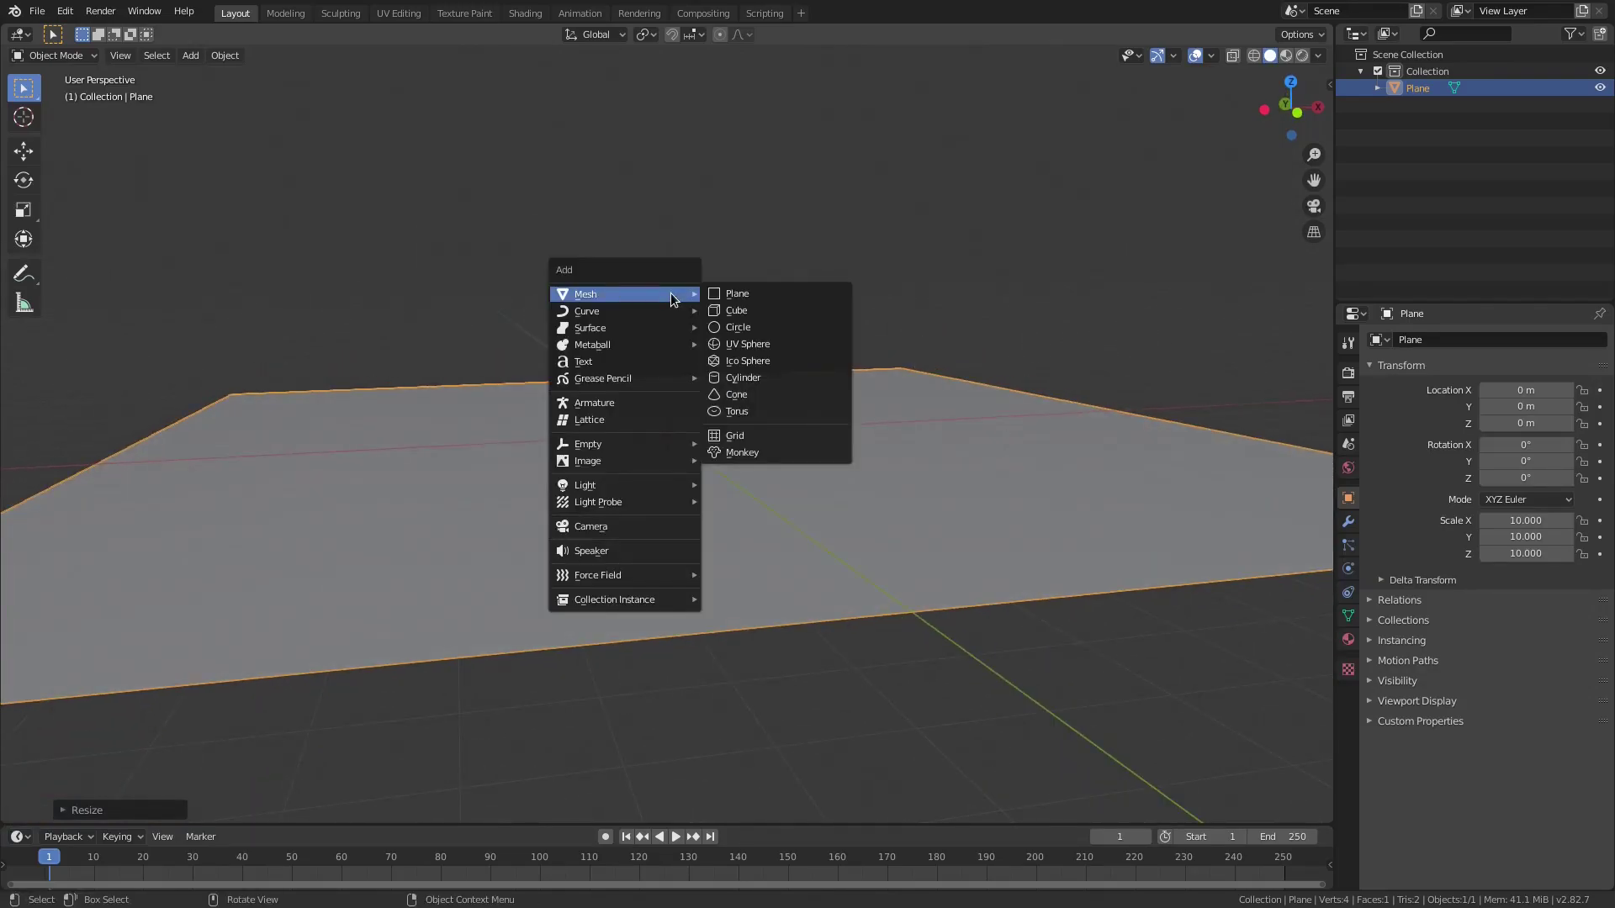
pyautogui.click(619, 528)
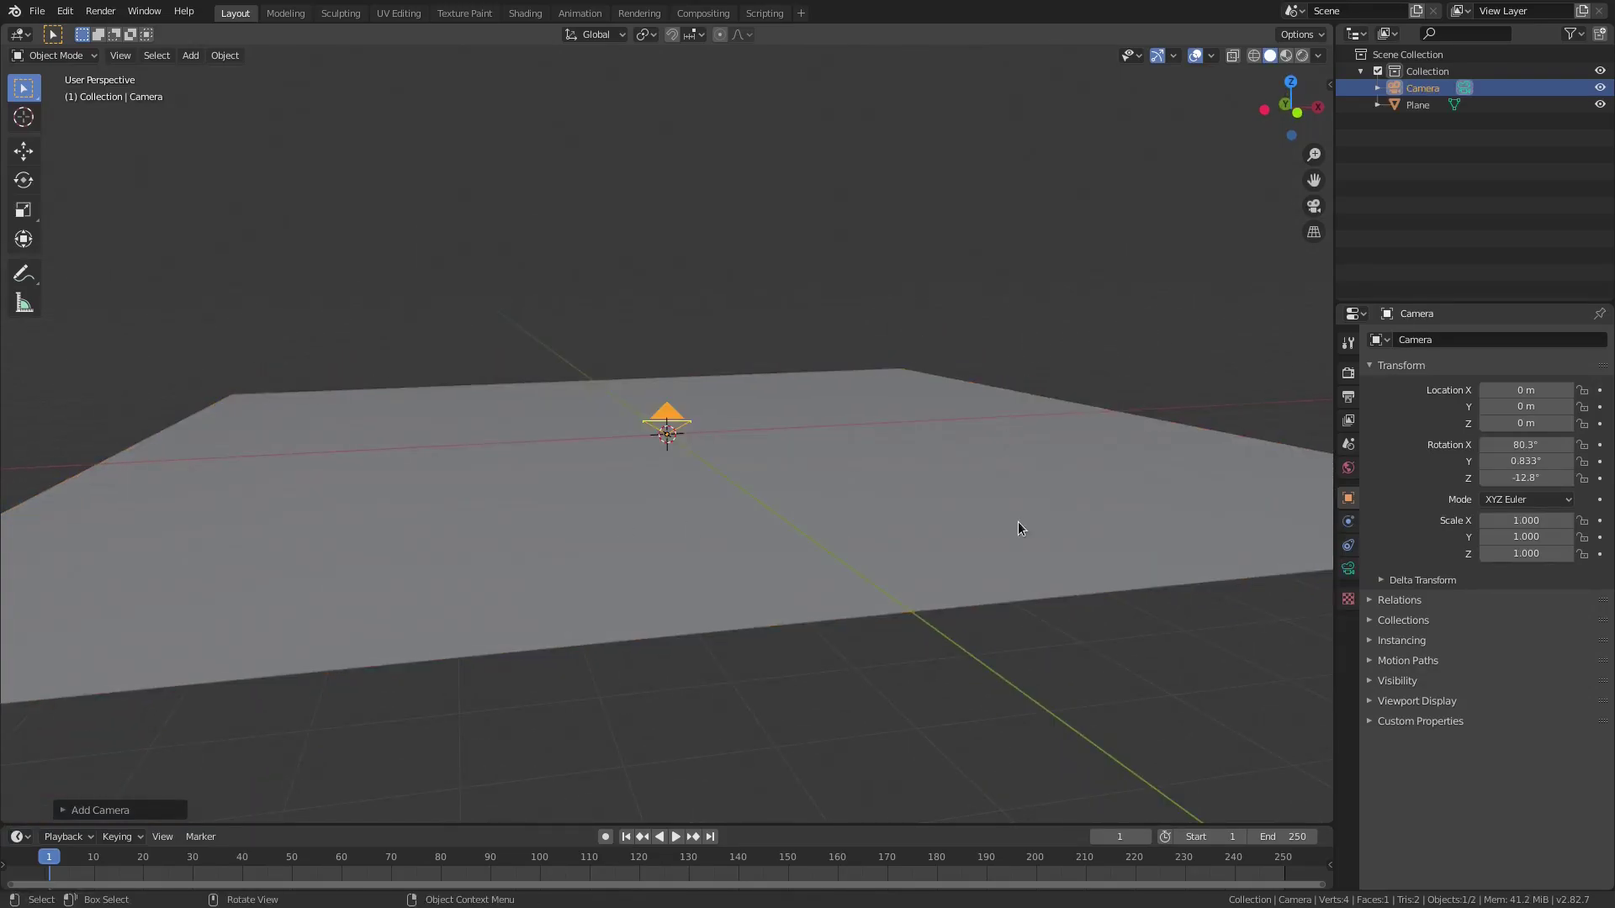
pyautogui.moveTo(946, 513); pyautogui.dragTo(833, 471, button='middle')
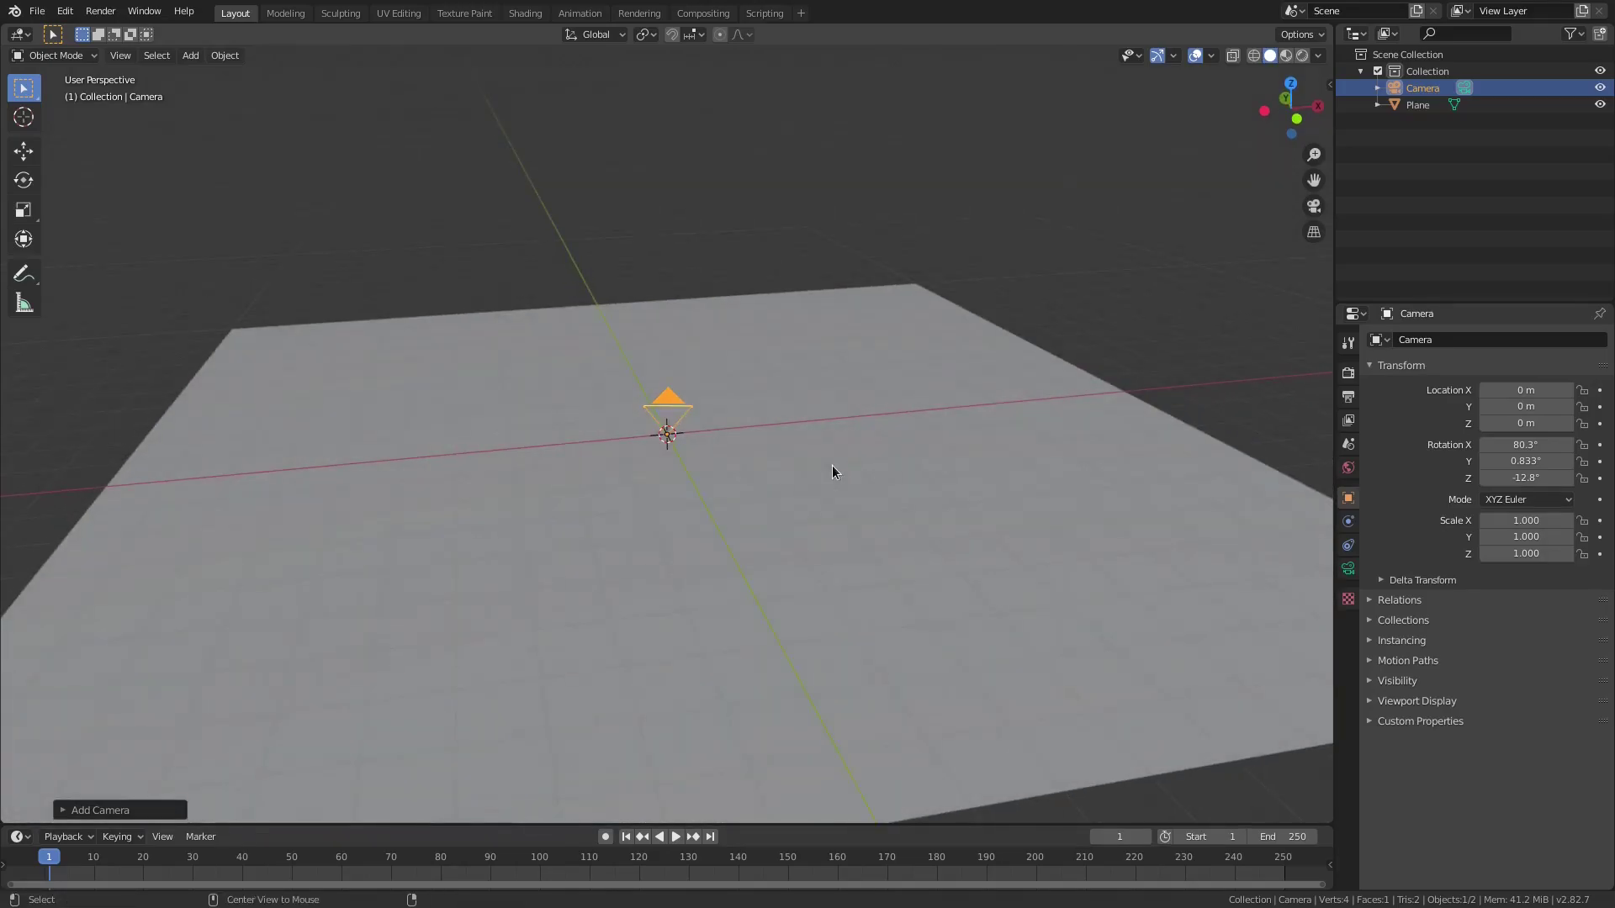
pyautogui.hotkey('alt', 'r')
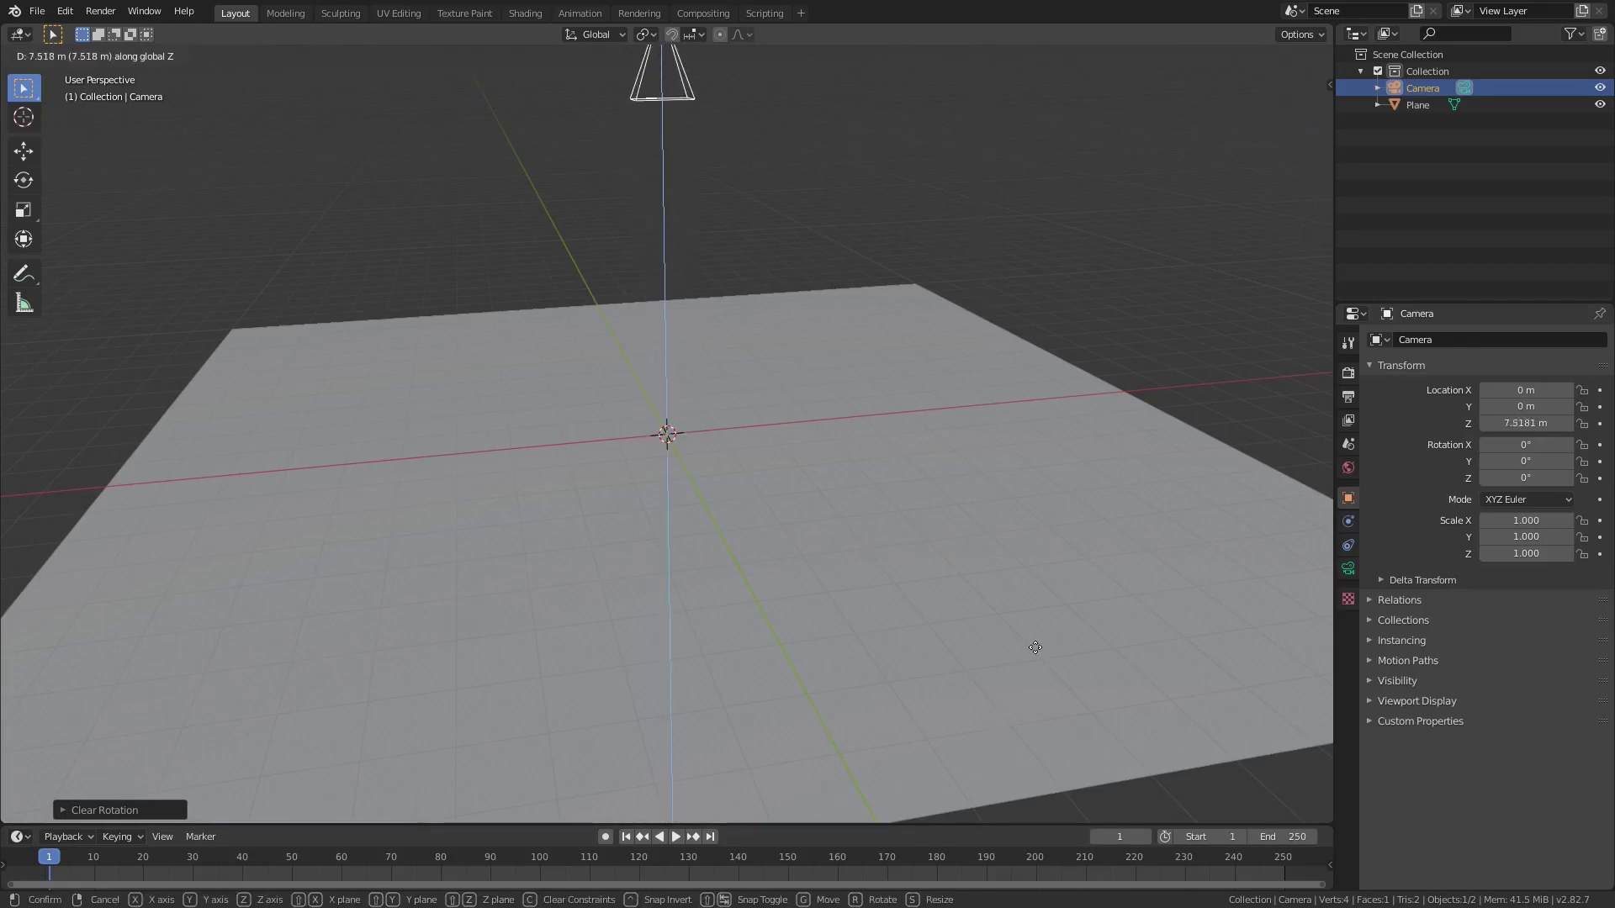
pyautogui.scroll(-3, 1056, 532)
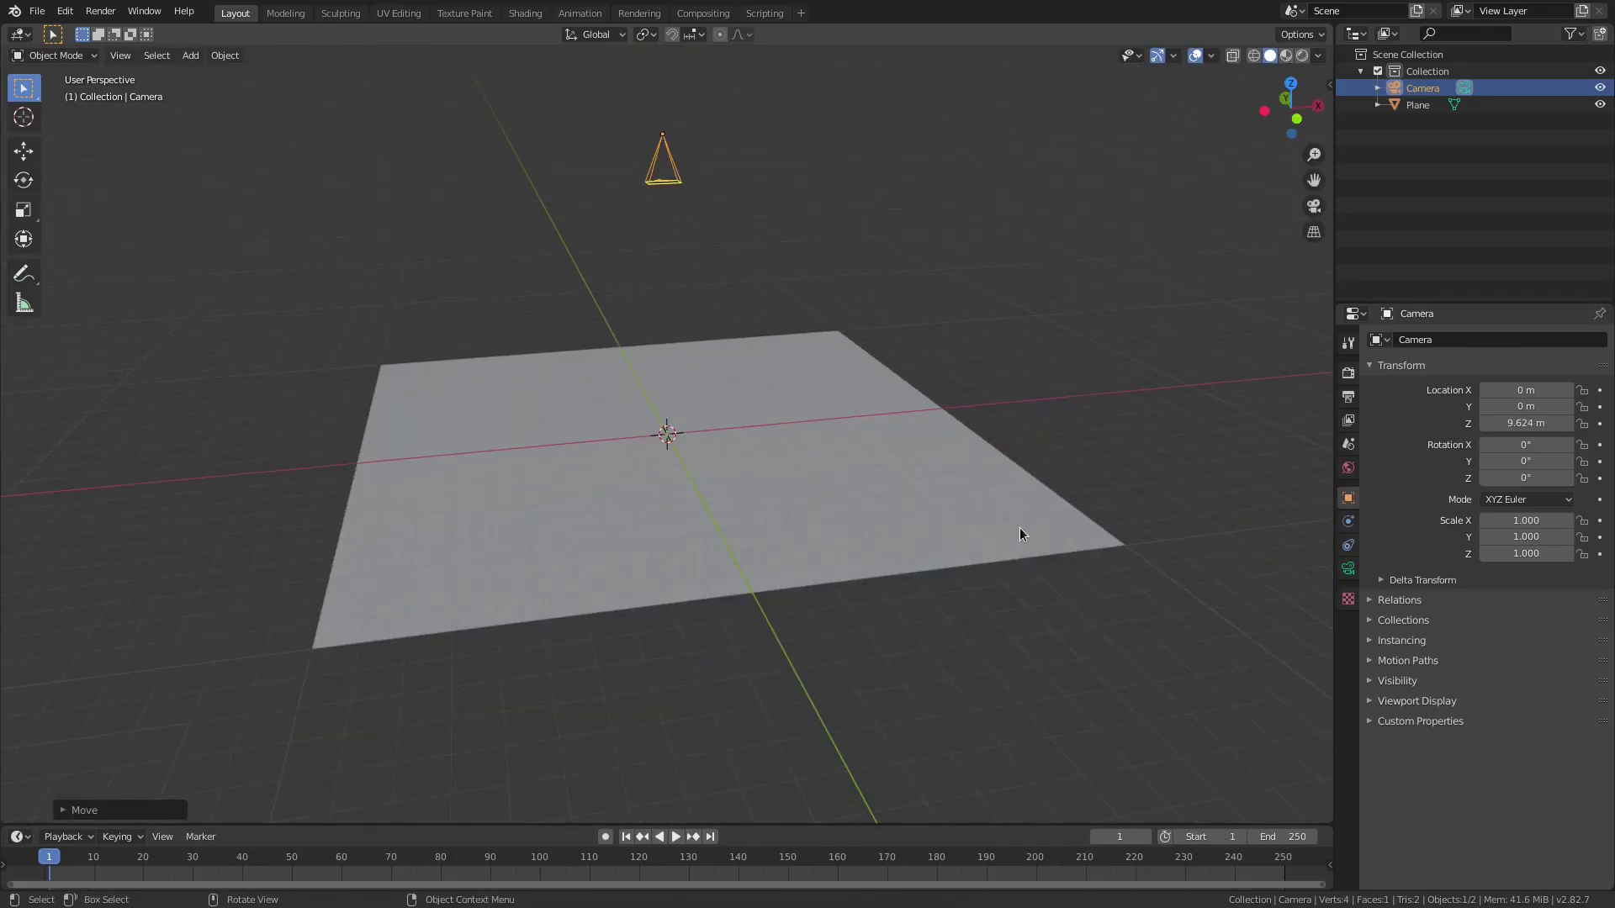
# In camera view, raise the camera along Z to about 26.3 m so the plane fills the frame.
pyautogui.press('KP_0')
pyautogui.scroll(-3, 1020, 527)
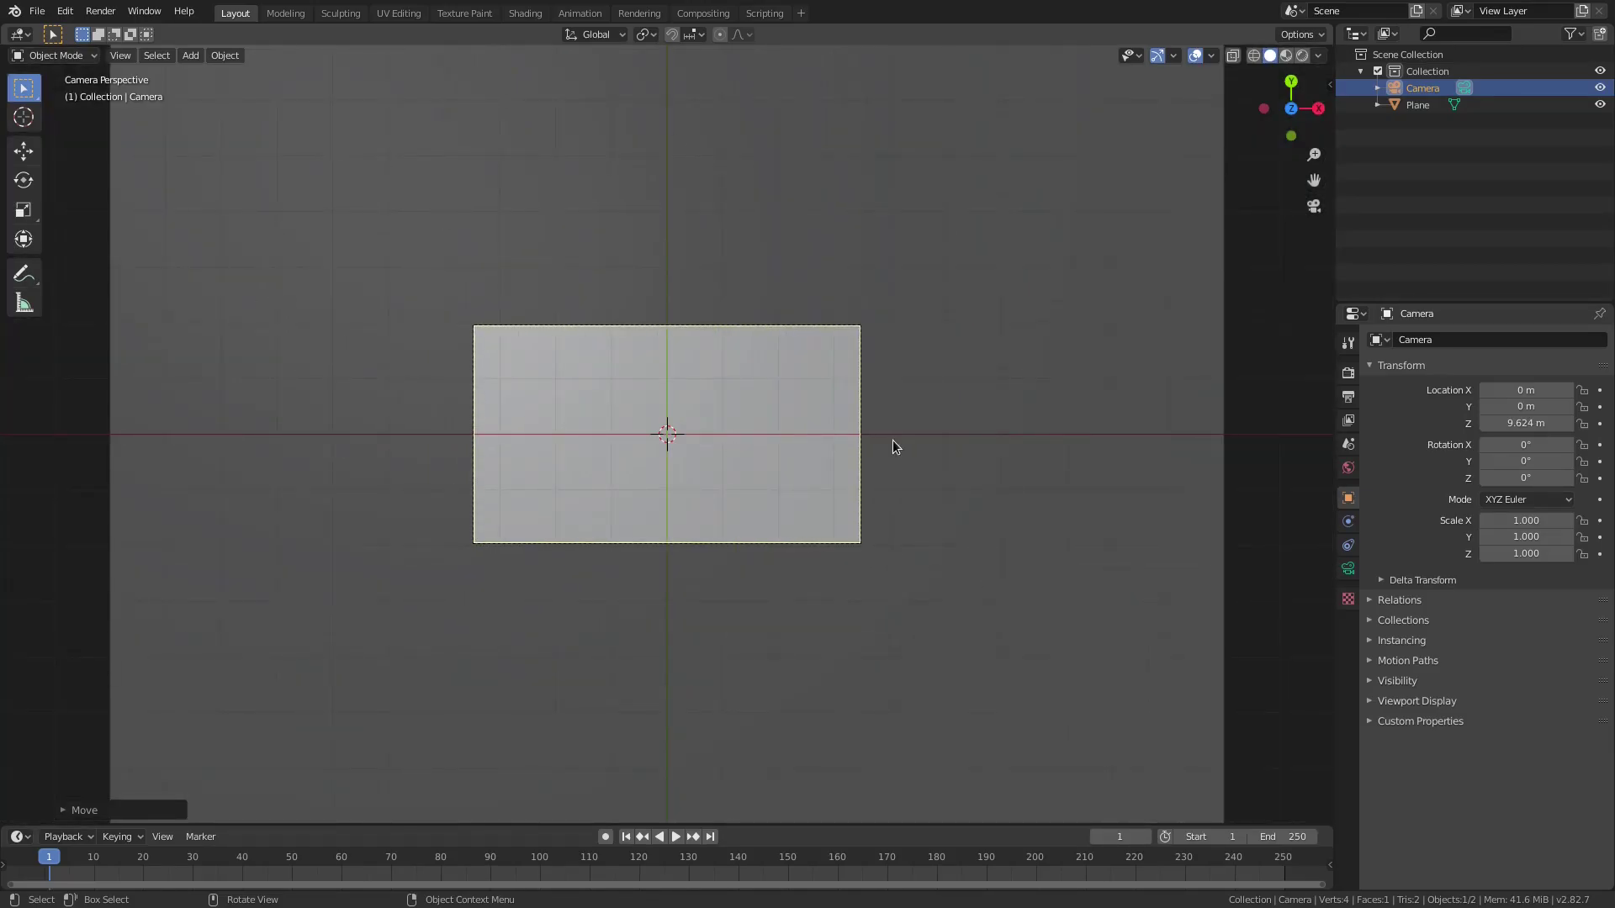
pyautogui.press('g')
pyautogui.press('z')
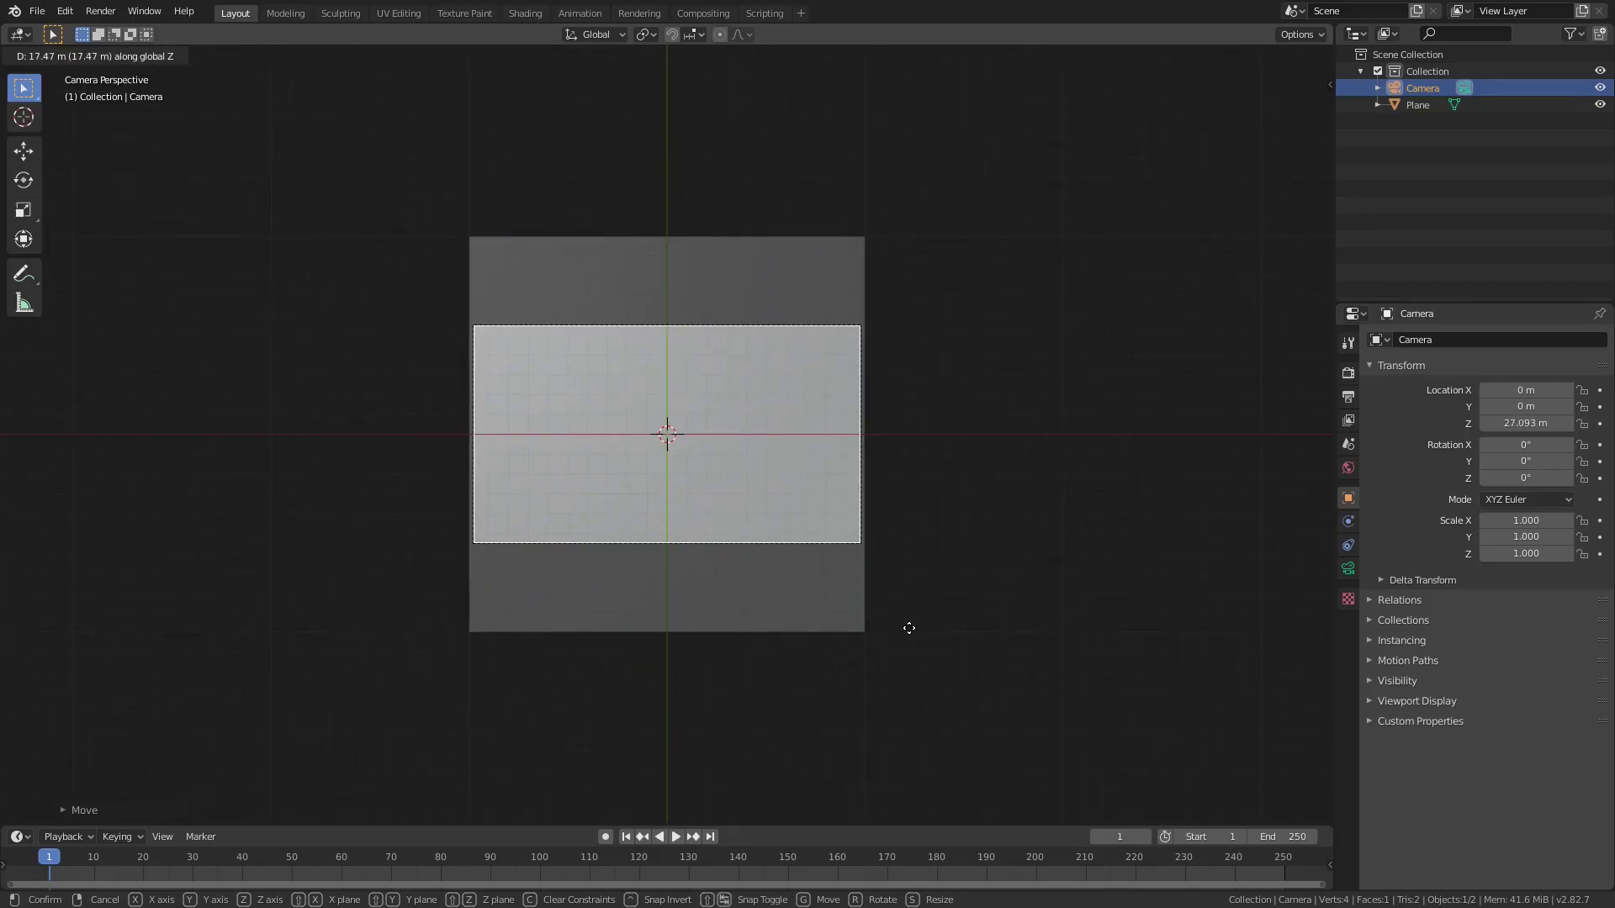
pyautogui.scroll(4, 906, 596)
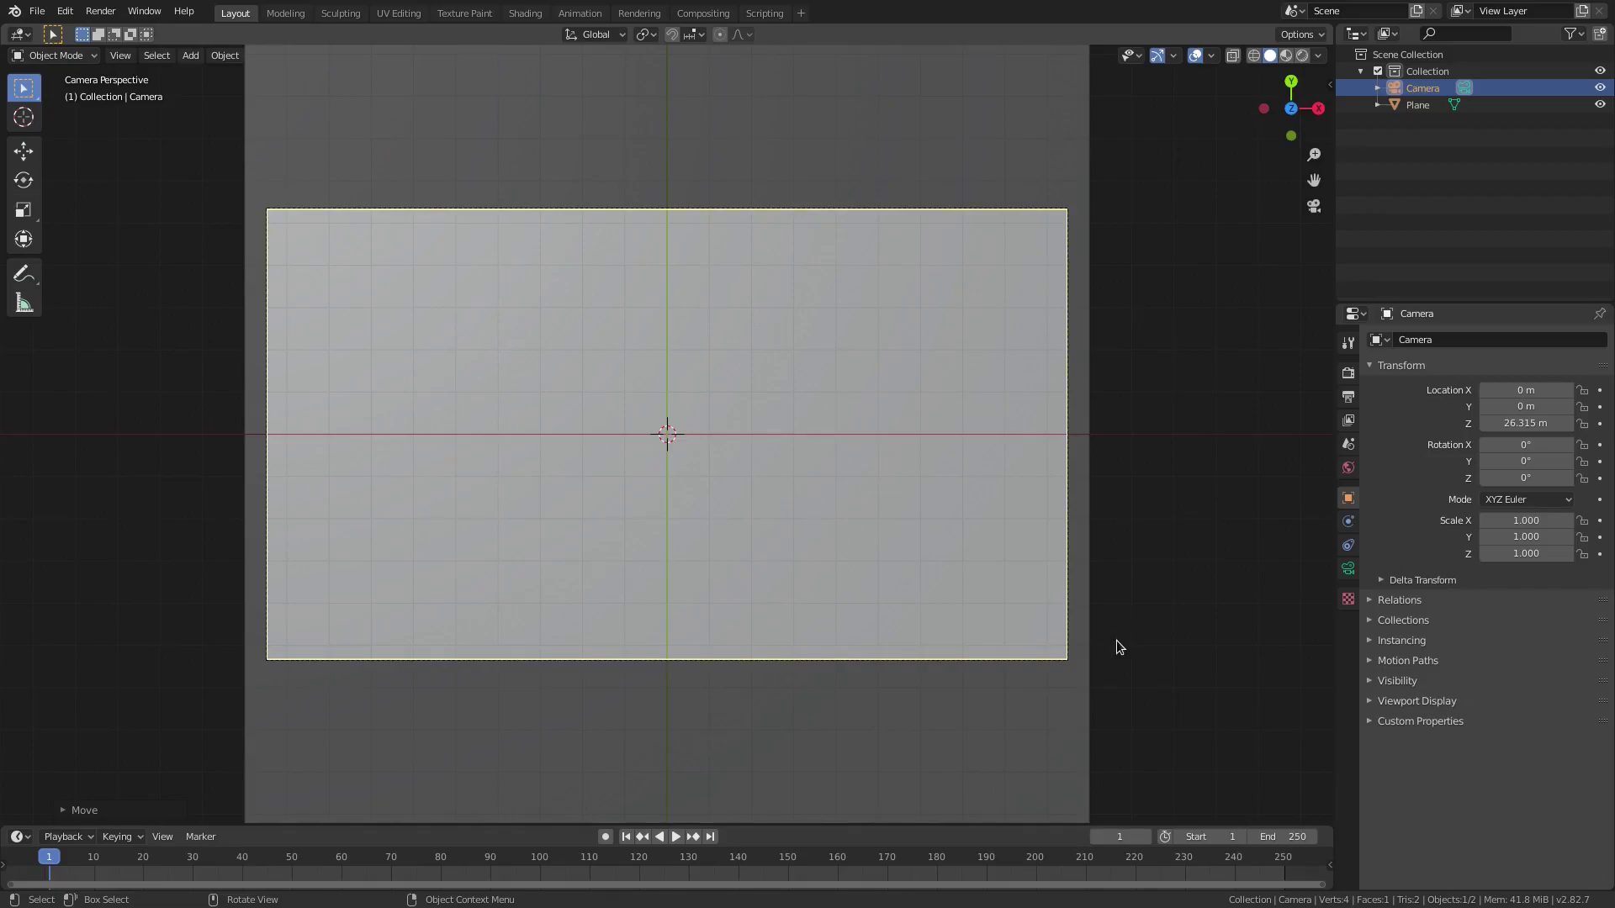
pyautogui.scroll(2, 1114, 609)
pyautogui.scroll(-1, 1112, 604)
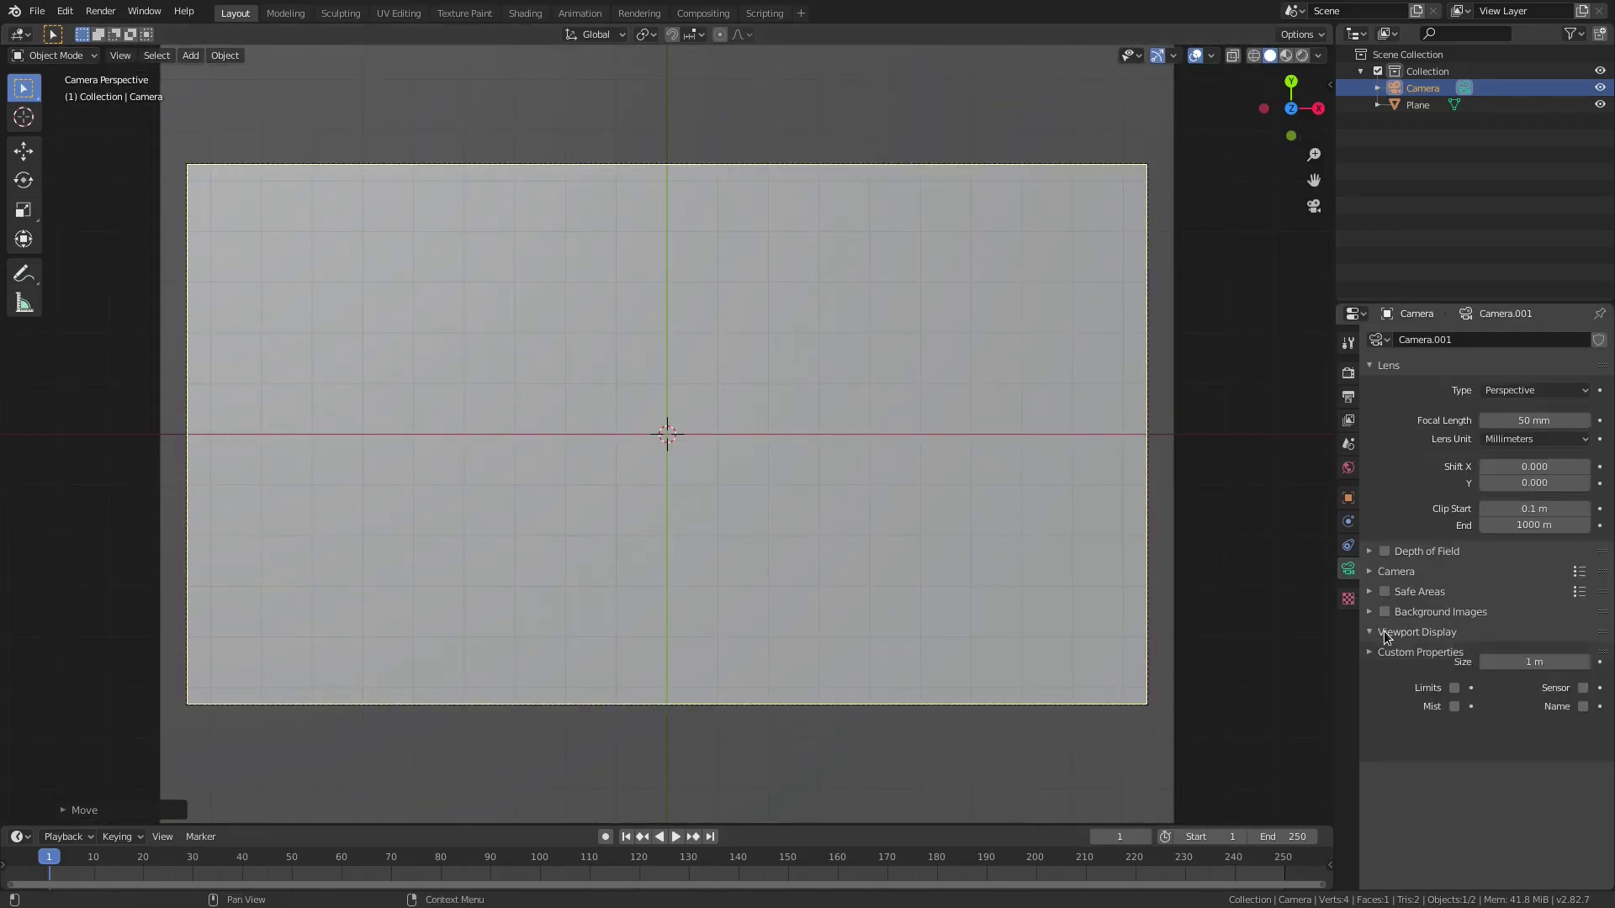
# Set the camera's passepartout opacity to 1.000.
pyautogui.click(1381, 752)
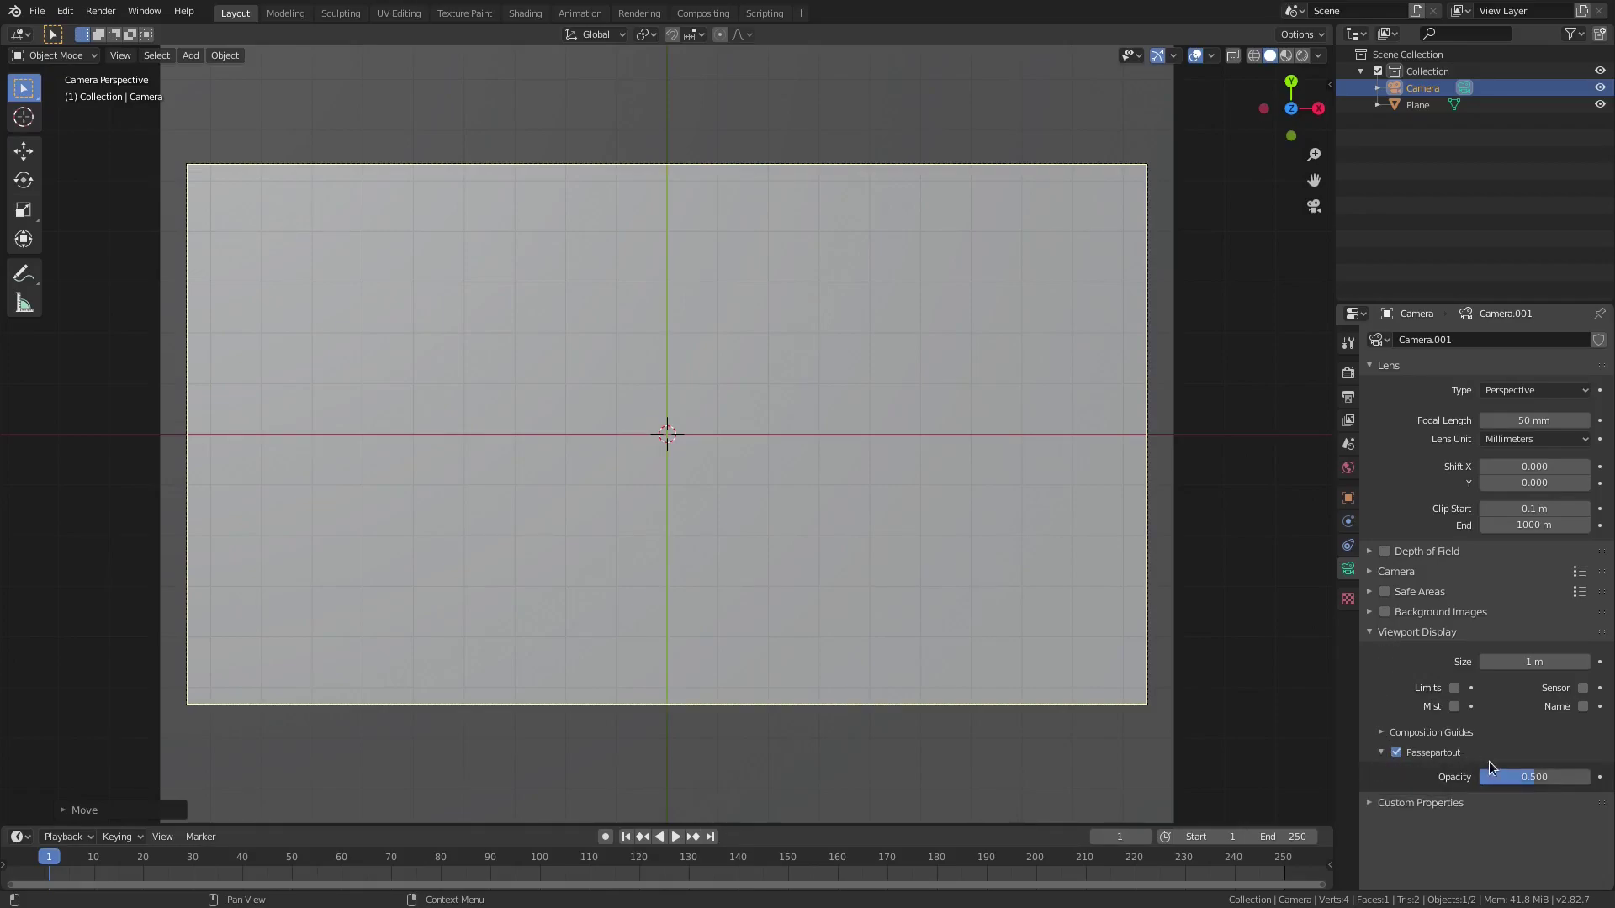
pyautogui.moveTo(1521, 776); pyautogui.dragTo(1609, 780)
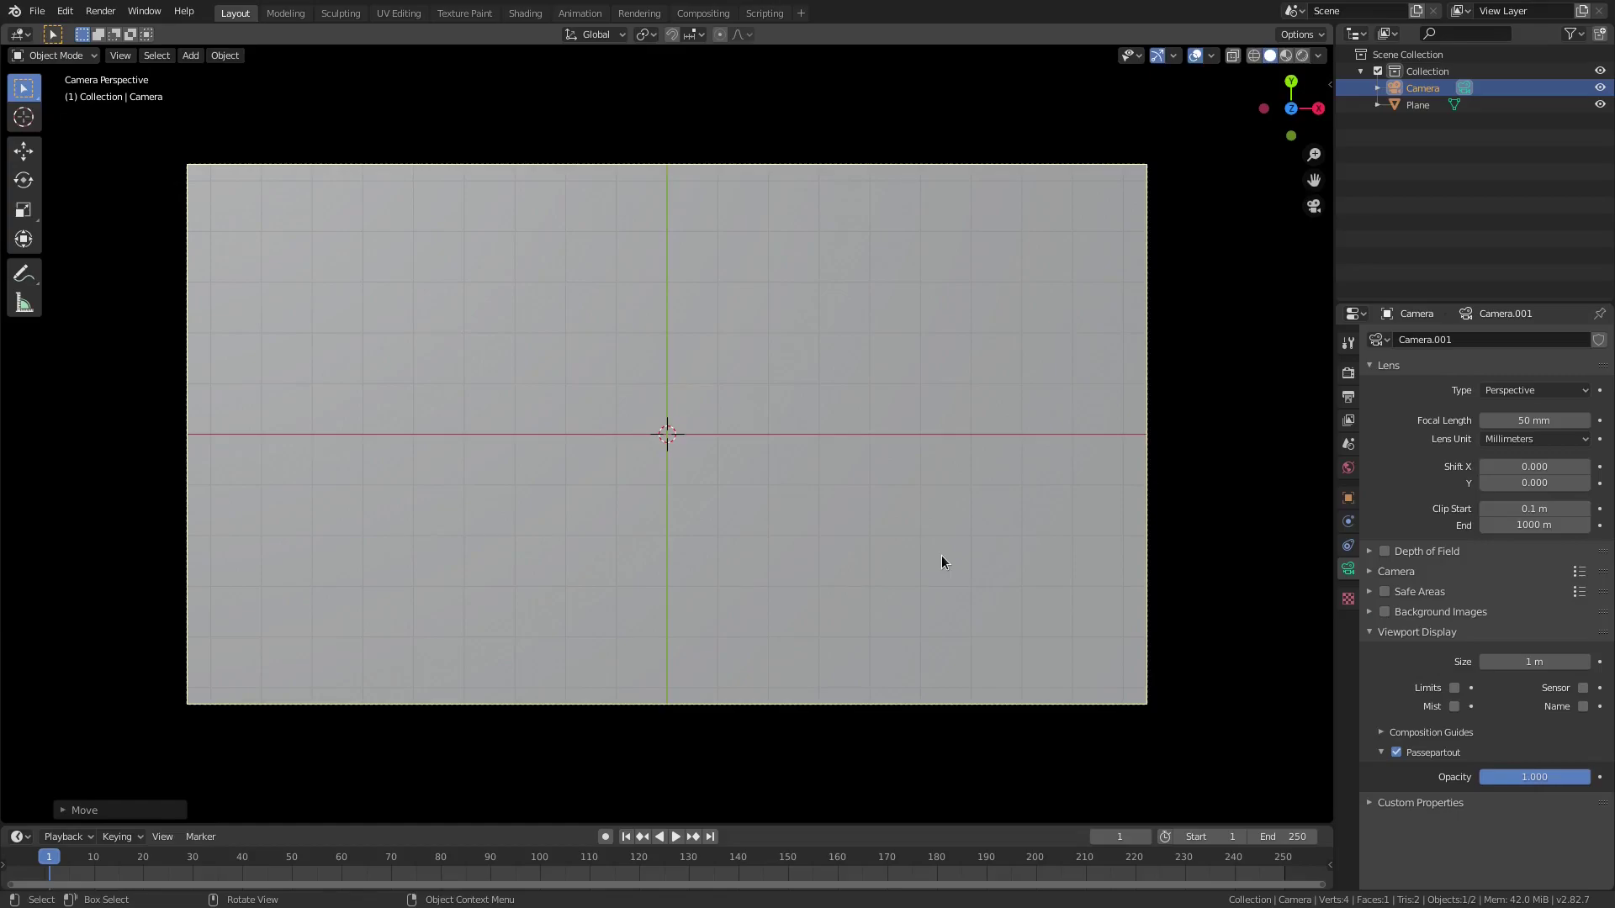
# Add a Wireframe modifier and a Wave modifier to the plane.
pyautogui.click(632, 310)
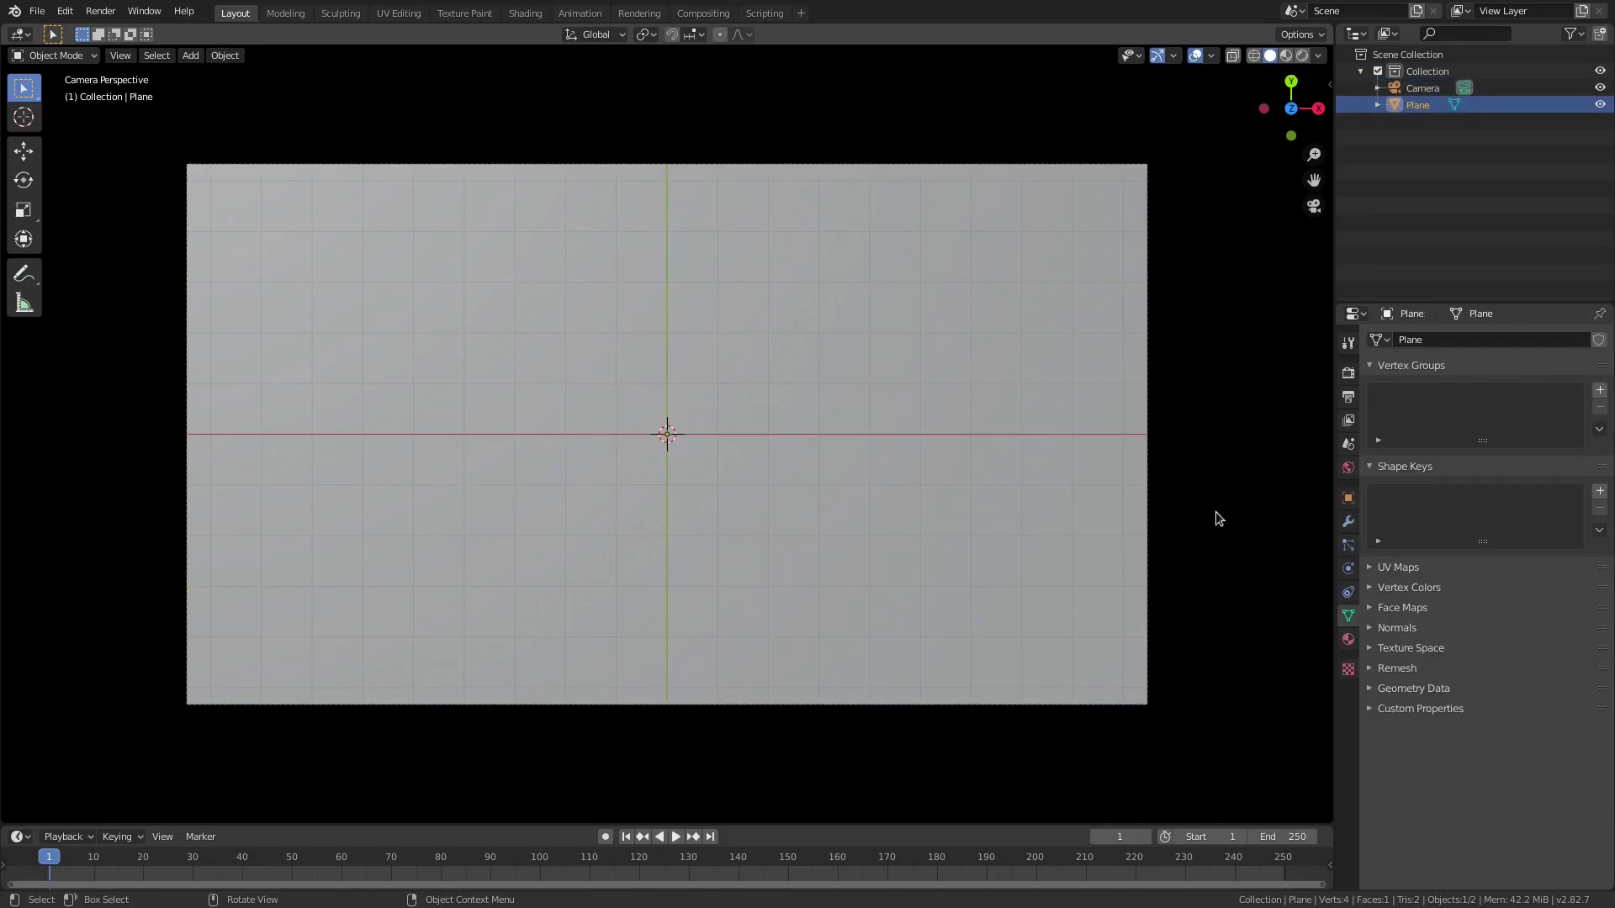
pyautogui.click(1349, 523)
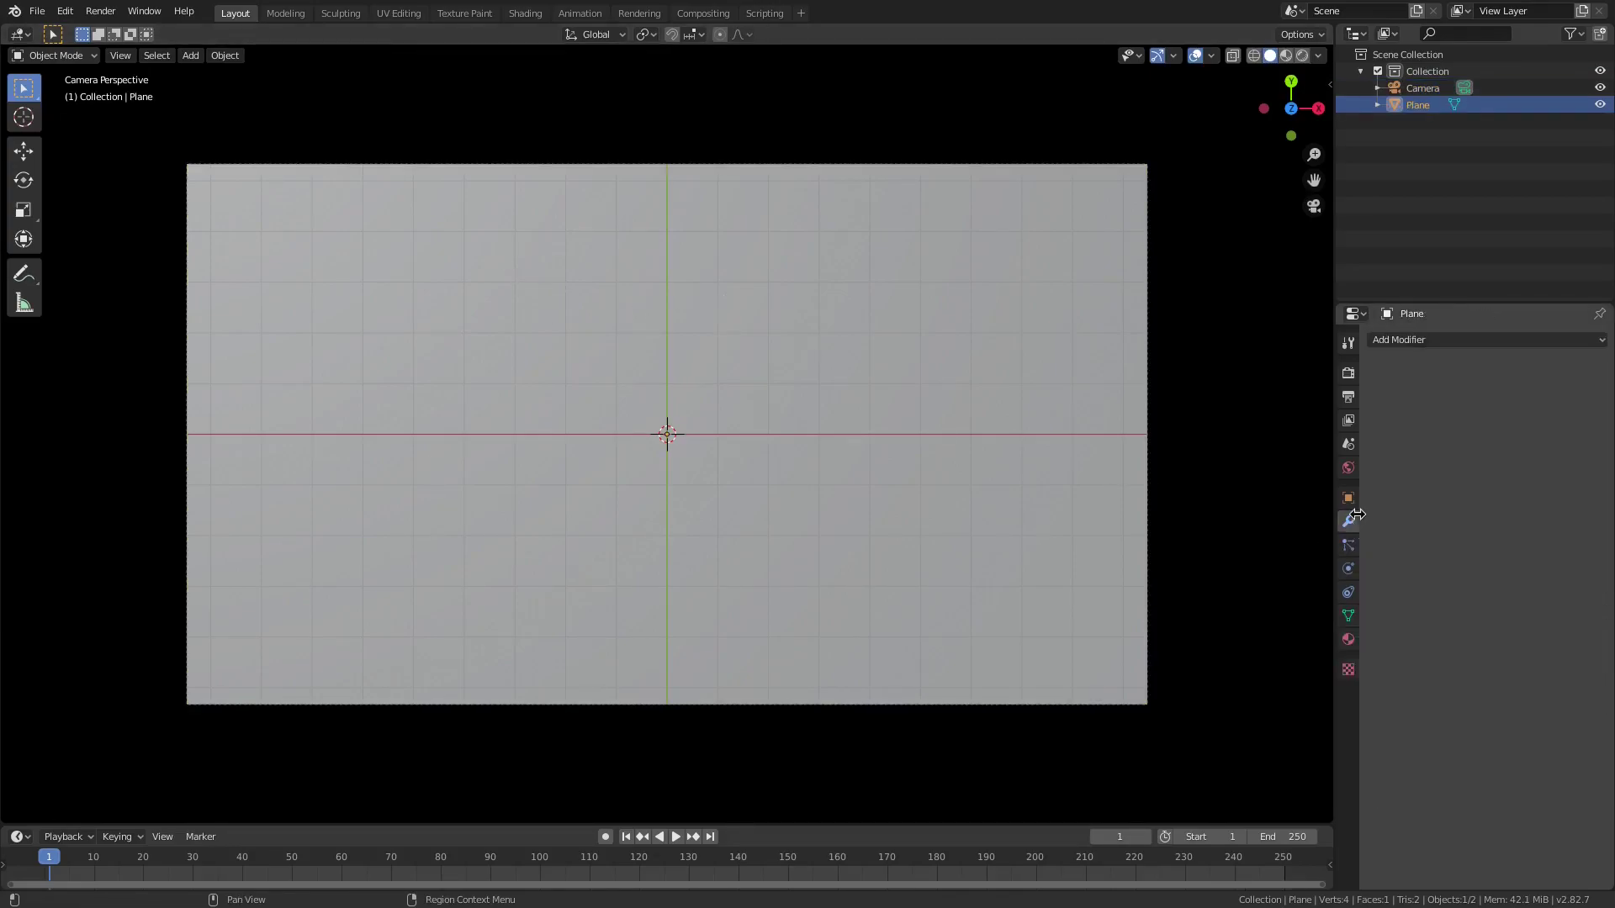
pyautogui.click(1405, 342)
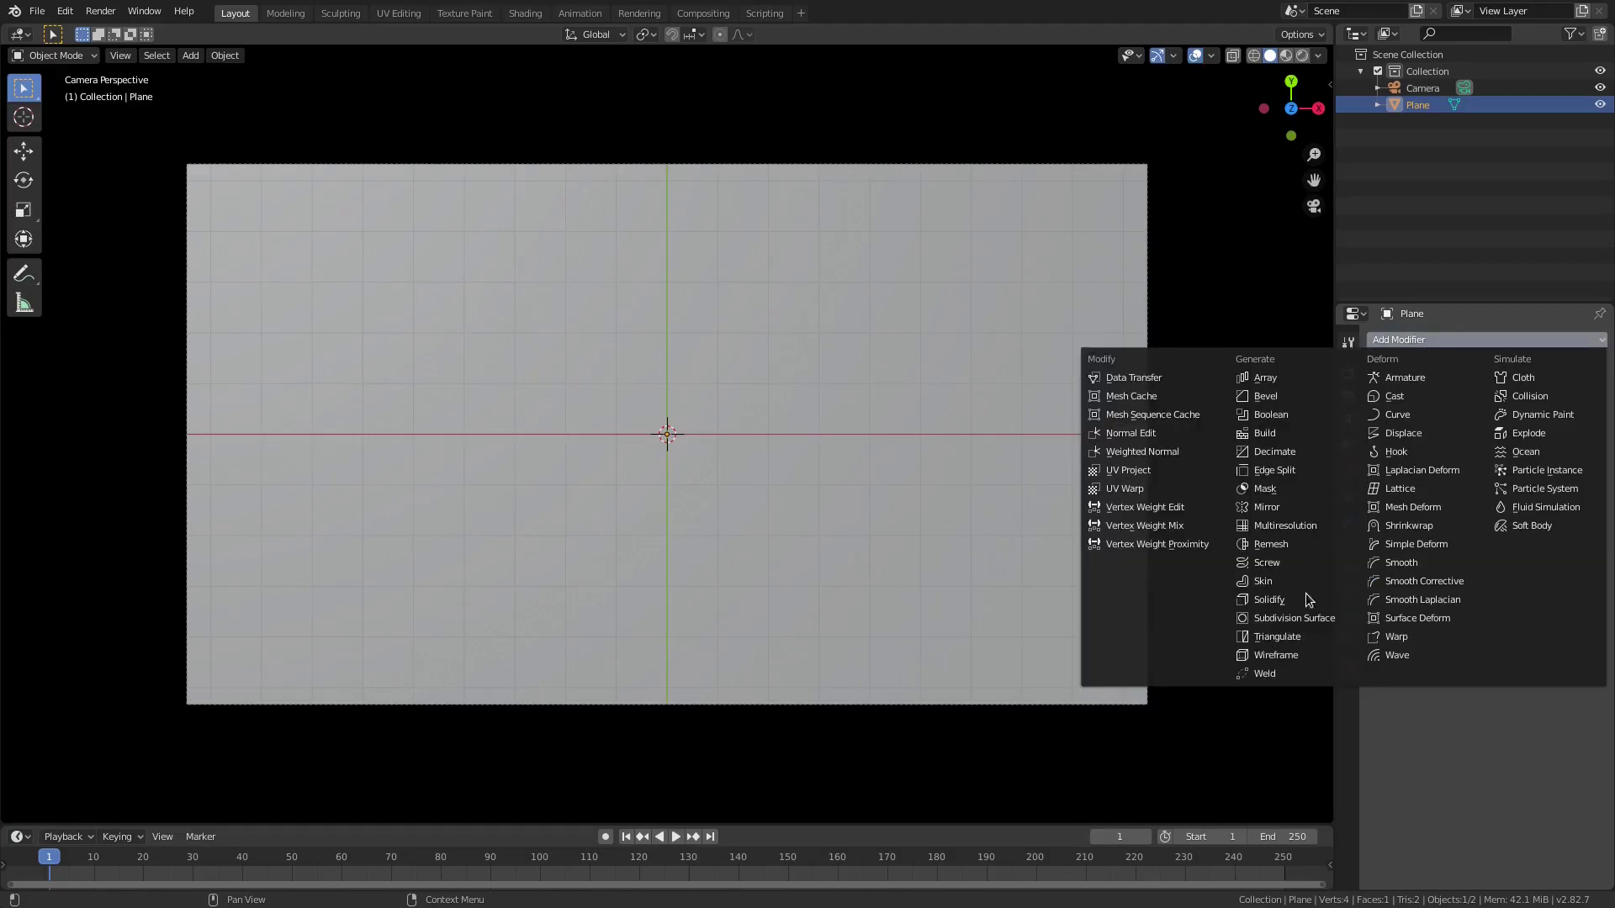
pyautogui.click(1304, 656)
pyautogui.click(1444, 338)
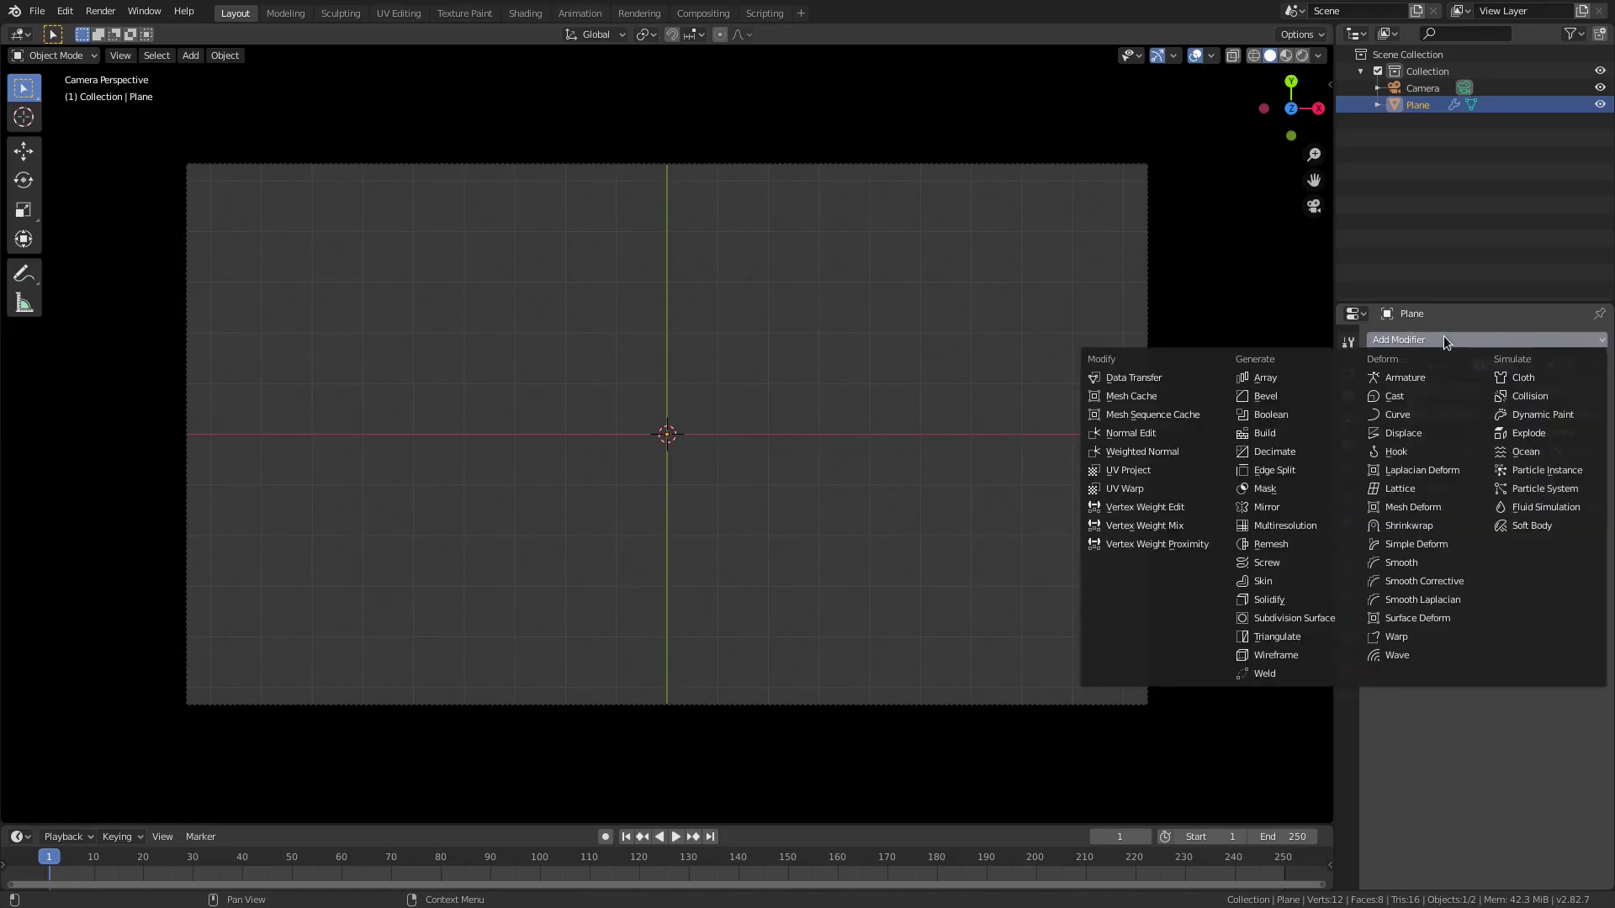
pyautogui.click(1427, 654)
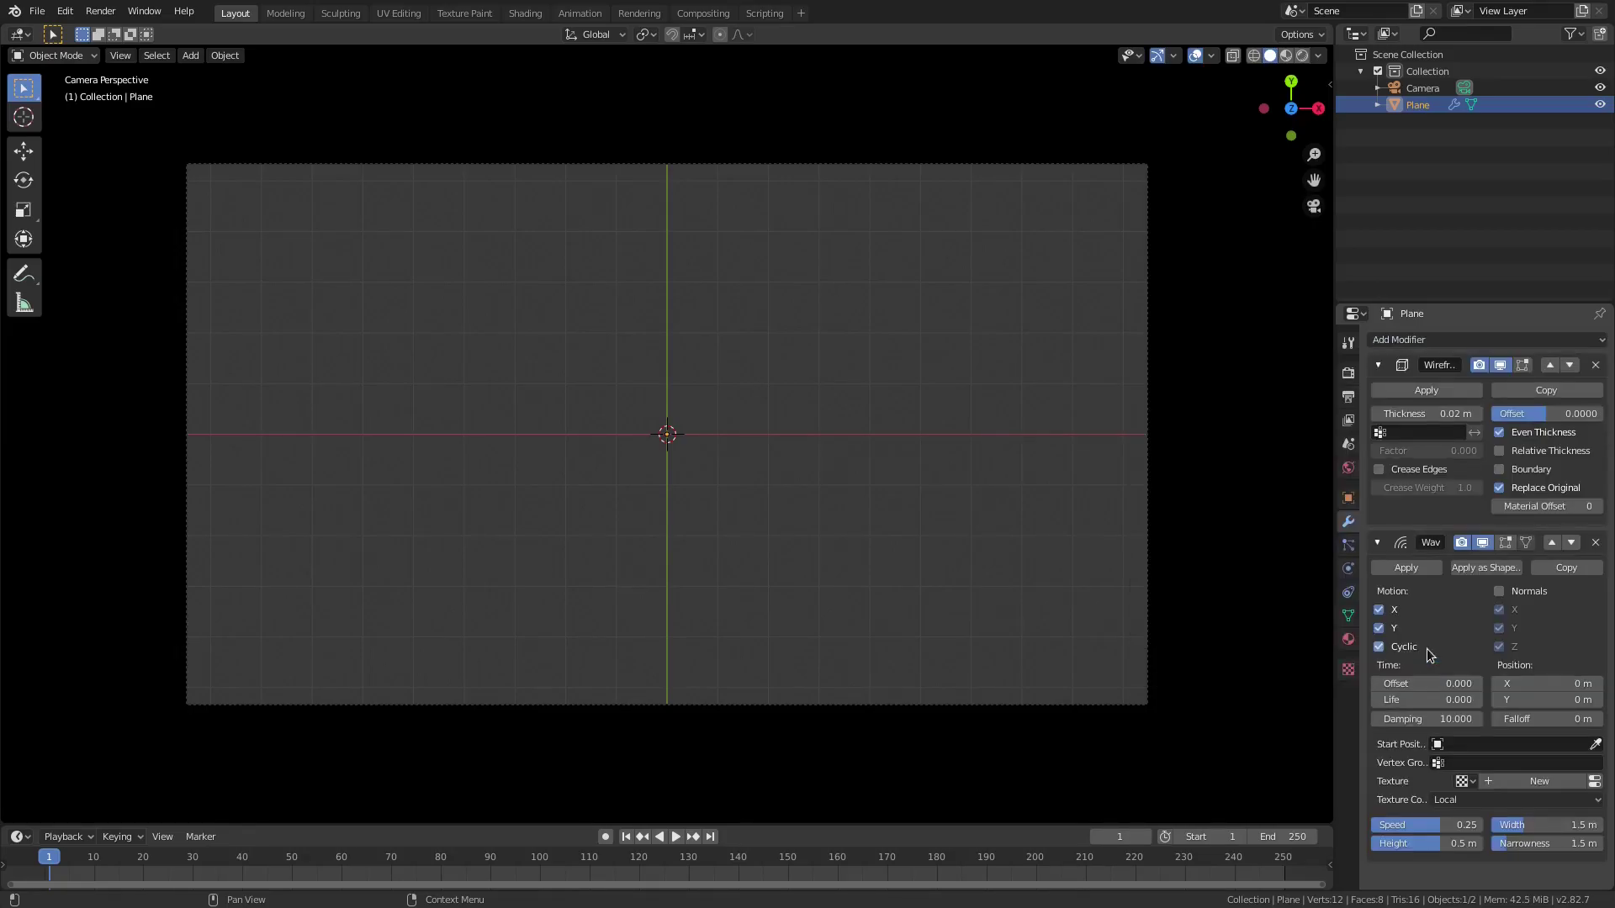
# Subdivide the whole plane mesh six times in Edit Mode and return to Object Mode.
pyautogui.moveTo(785, 526); pyautogui.dragTo(828, 417, button='middle')
pyautogui.press('Tab')
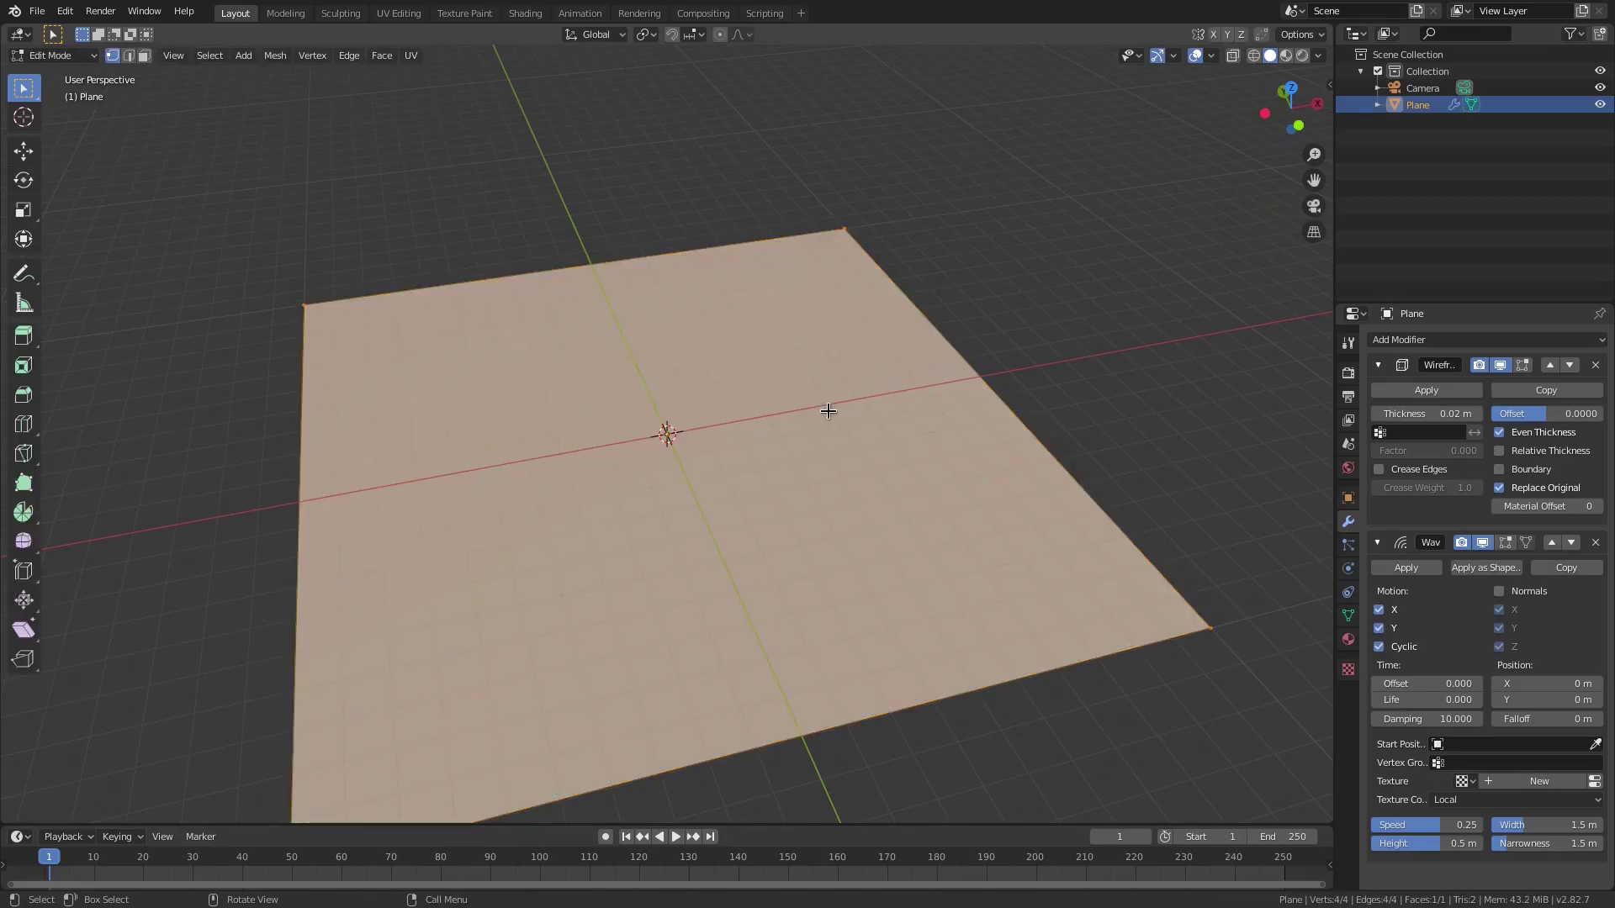
pyautogui.rightClick(680, 408)
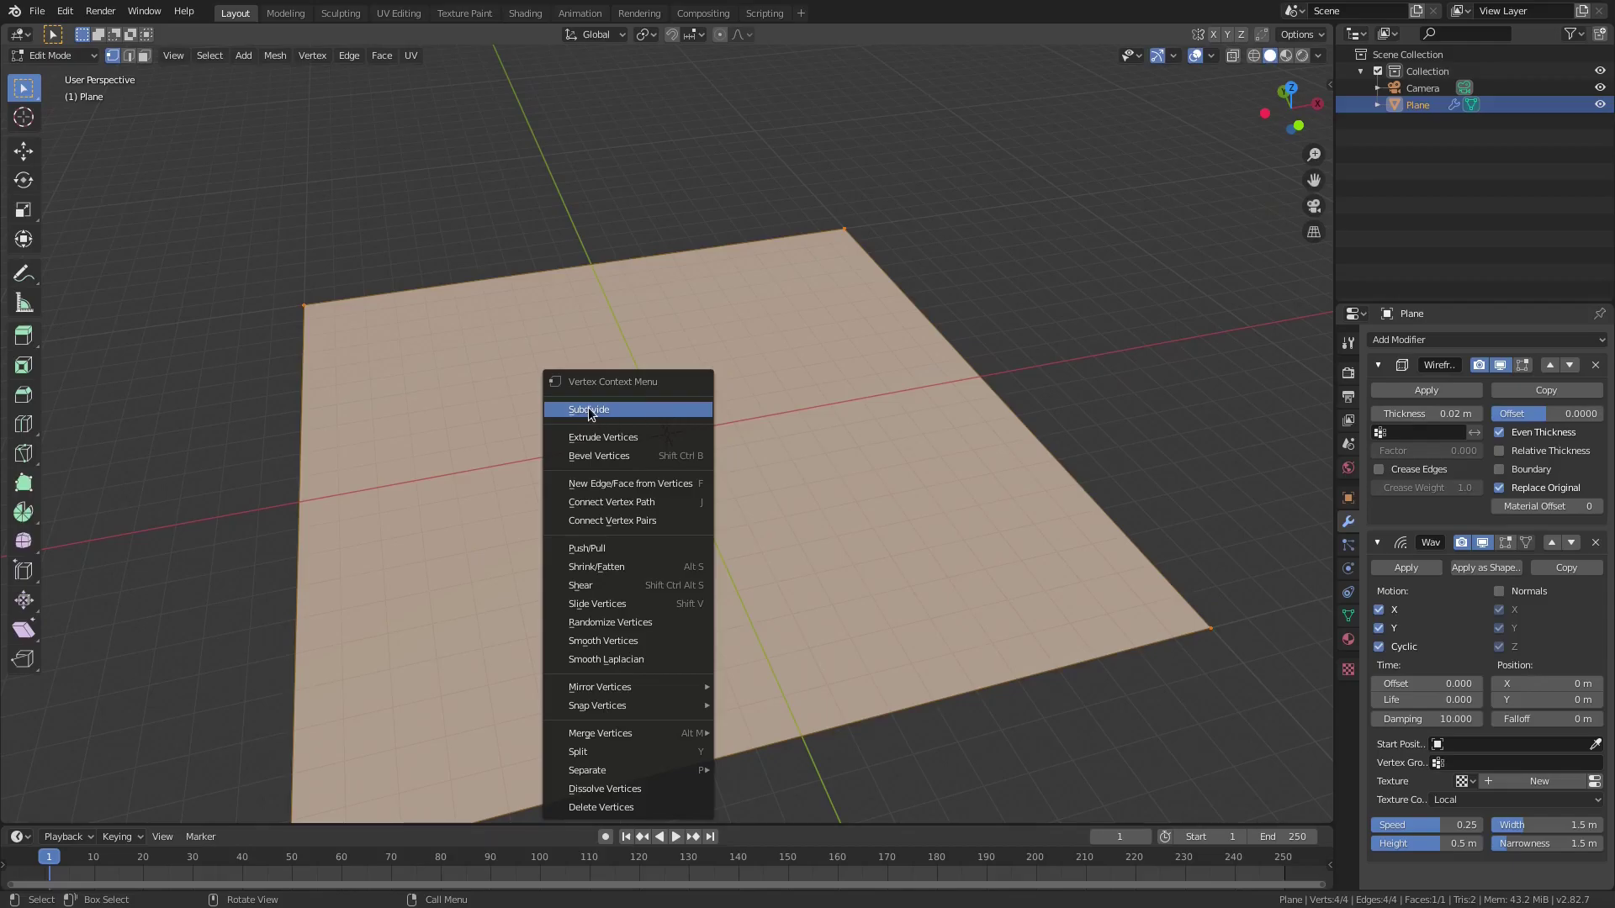
pyautogui.click(653, 412)
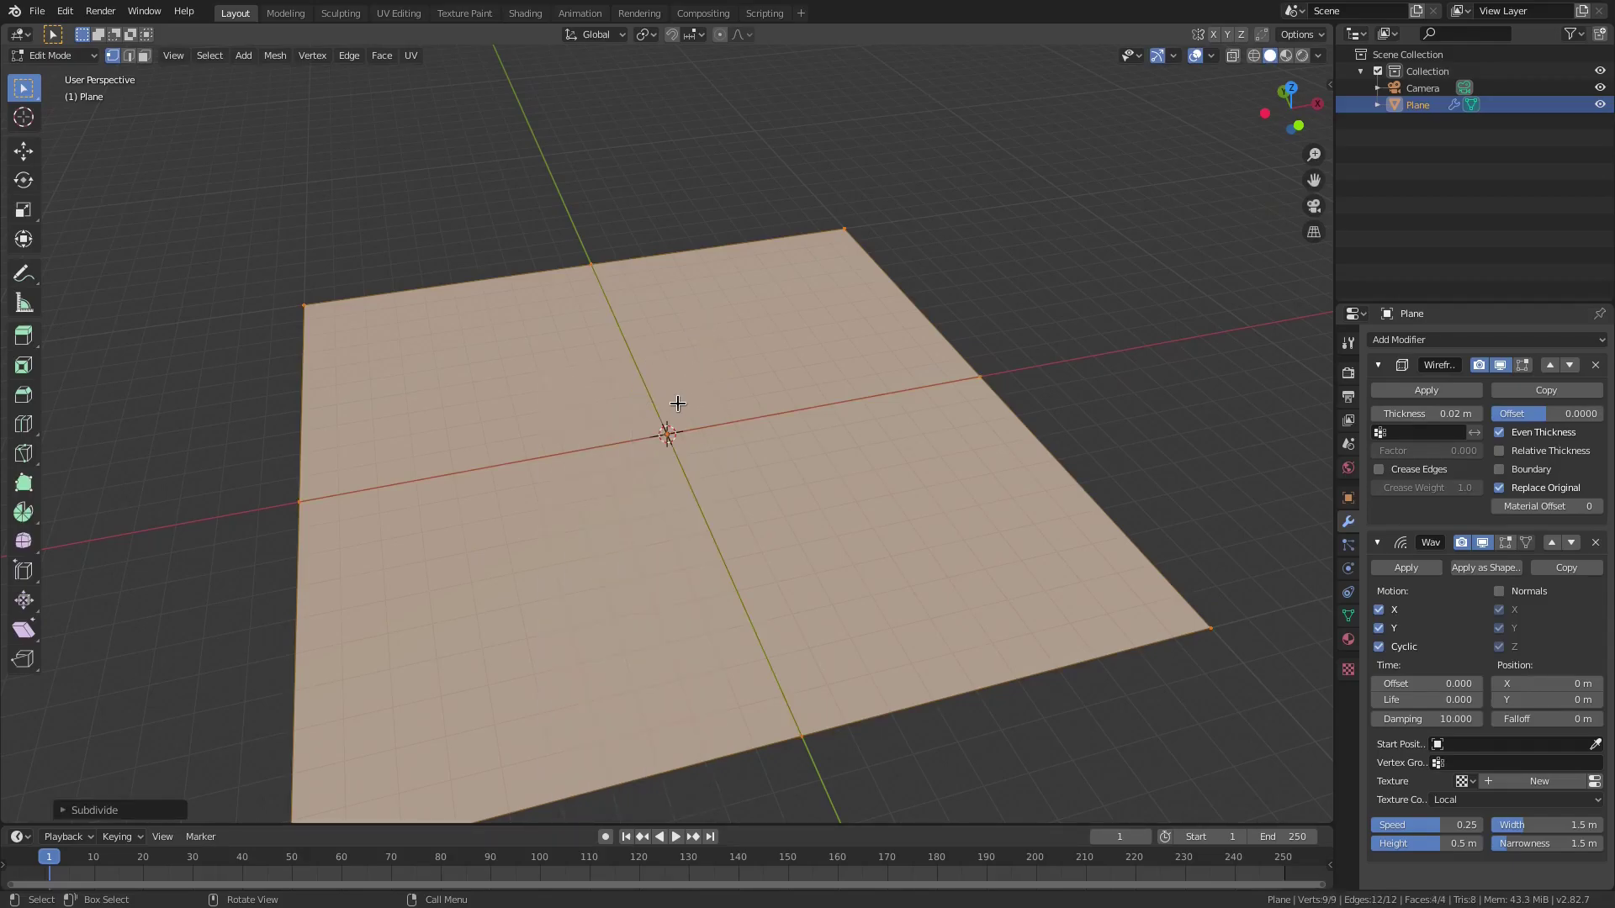
pyautogui.rightClick(680, 409)
pyautogui.click(680, 406)
pyautogui.rightClick(681, 409)
pyautogui.click(680, 411)
pyautogui.rightClick(679, 409)
pyautogui.click(679, 409)
pyautogui.moveTo(638, 530); pyautogui.dragTo(648, 401, button='middle')
pyautogui.rightClick(648, 402)
pyautogui.click(648, 400)
pyautogui.scroll(-3, 917, 571)
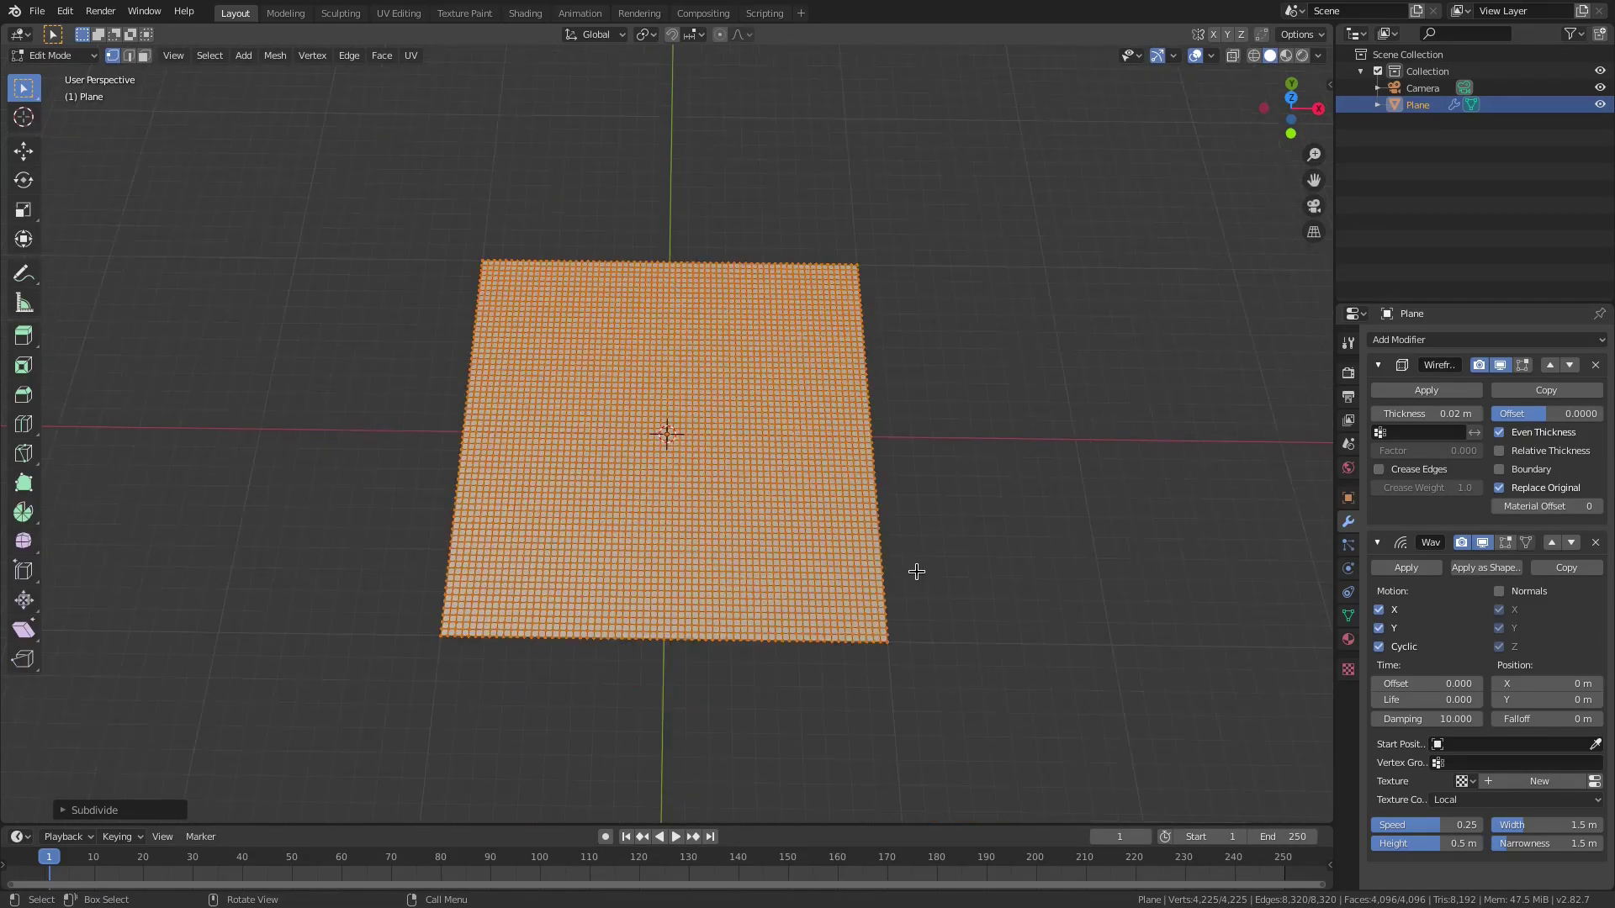
pyautogui.moveTo(917, 571); pyautogui.dragTo(935, 514, button='middle')
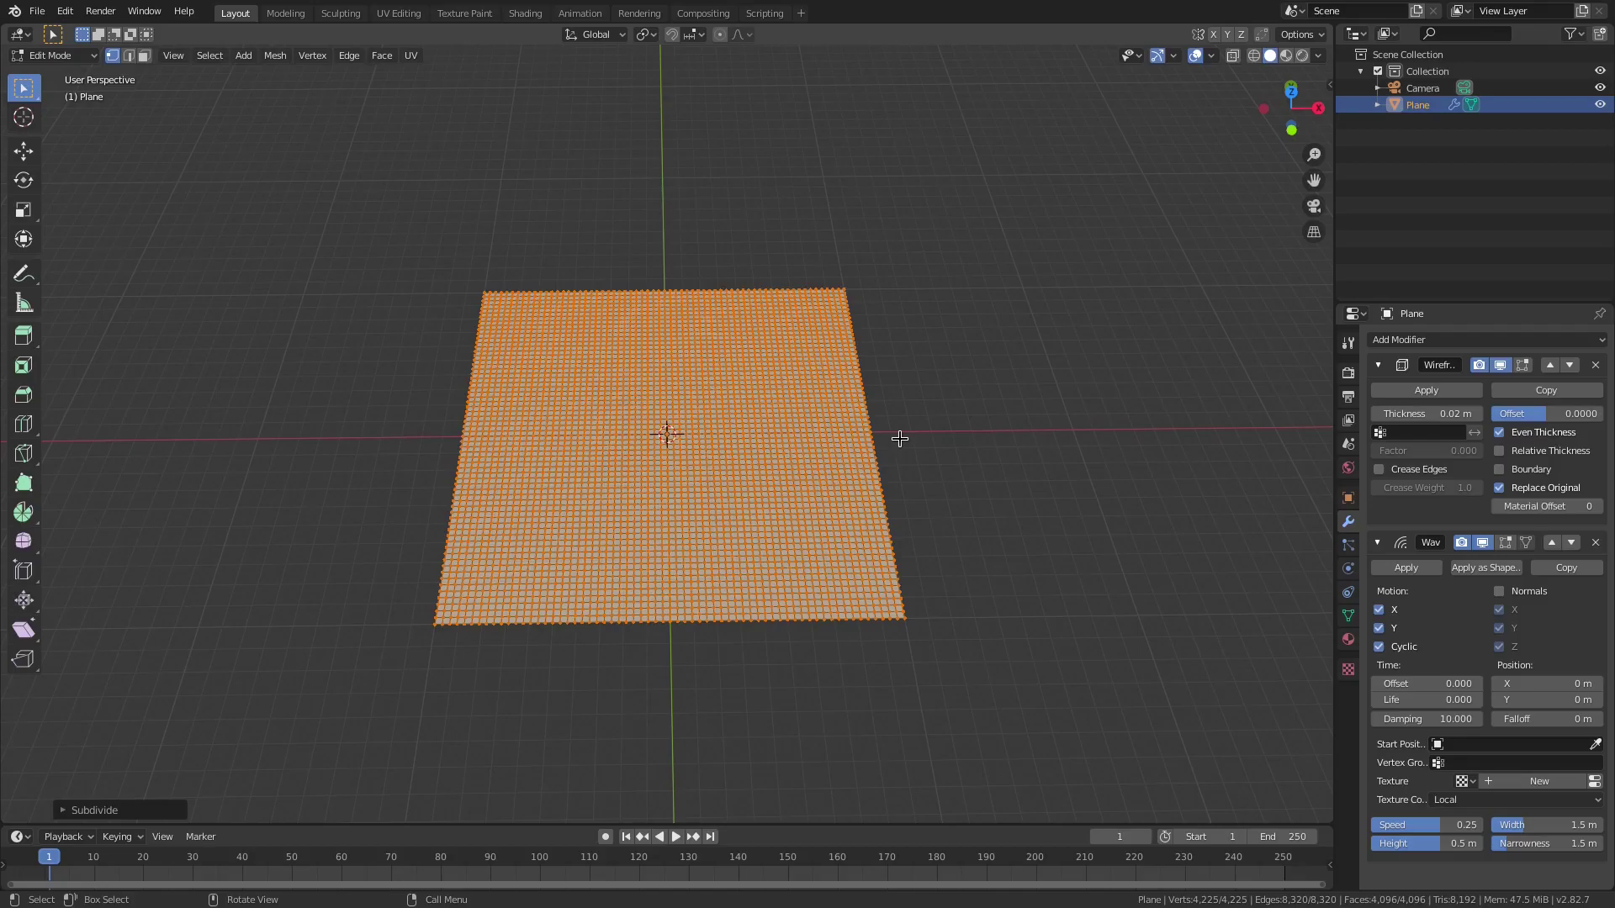
pyautogui.scroll(2, 900, 438)
pyautogui.press('Tab')
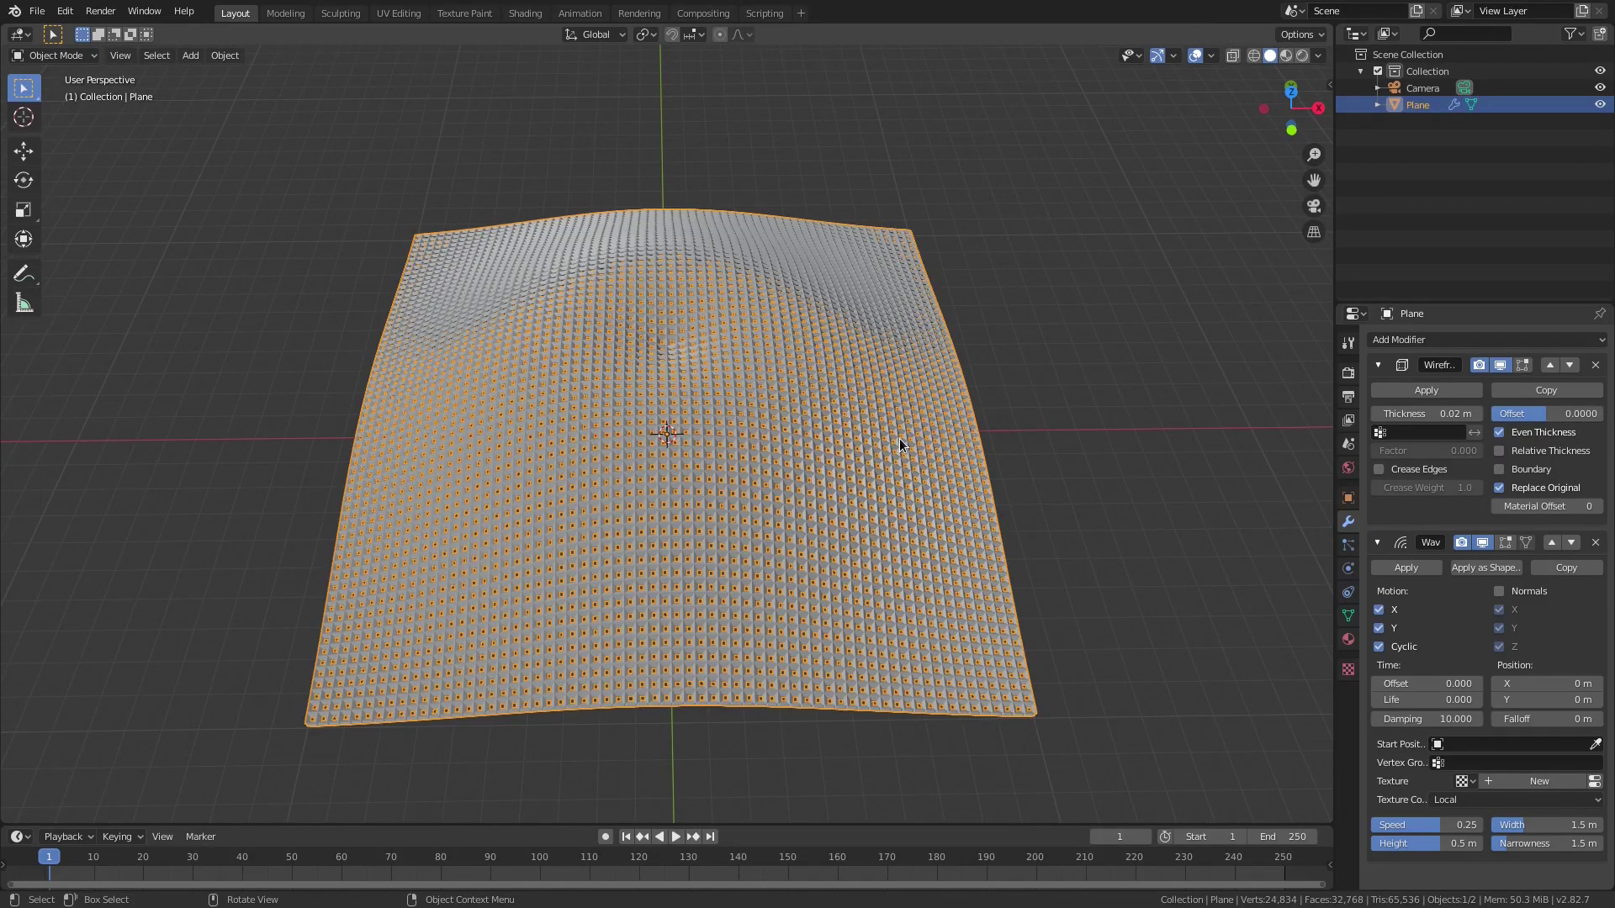
# Play the animation and examine the wave motion across the plane.
pyautogui.moveTo(875, 444); pyautogui.dragTo(914, 346, button='middle')
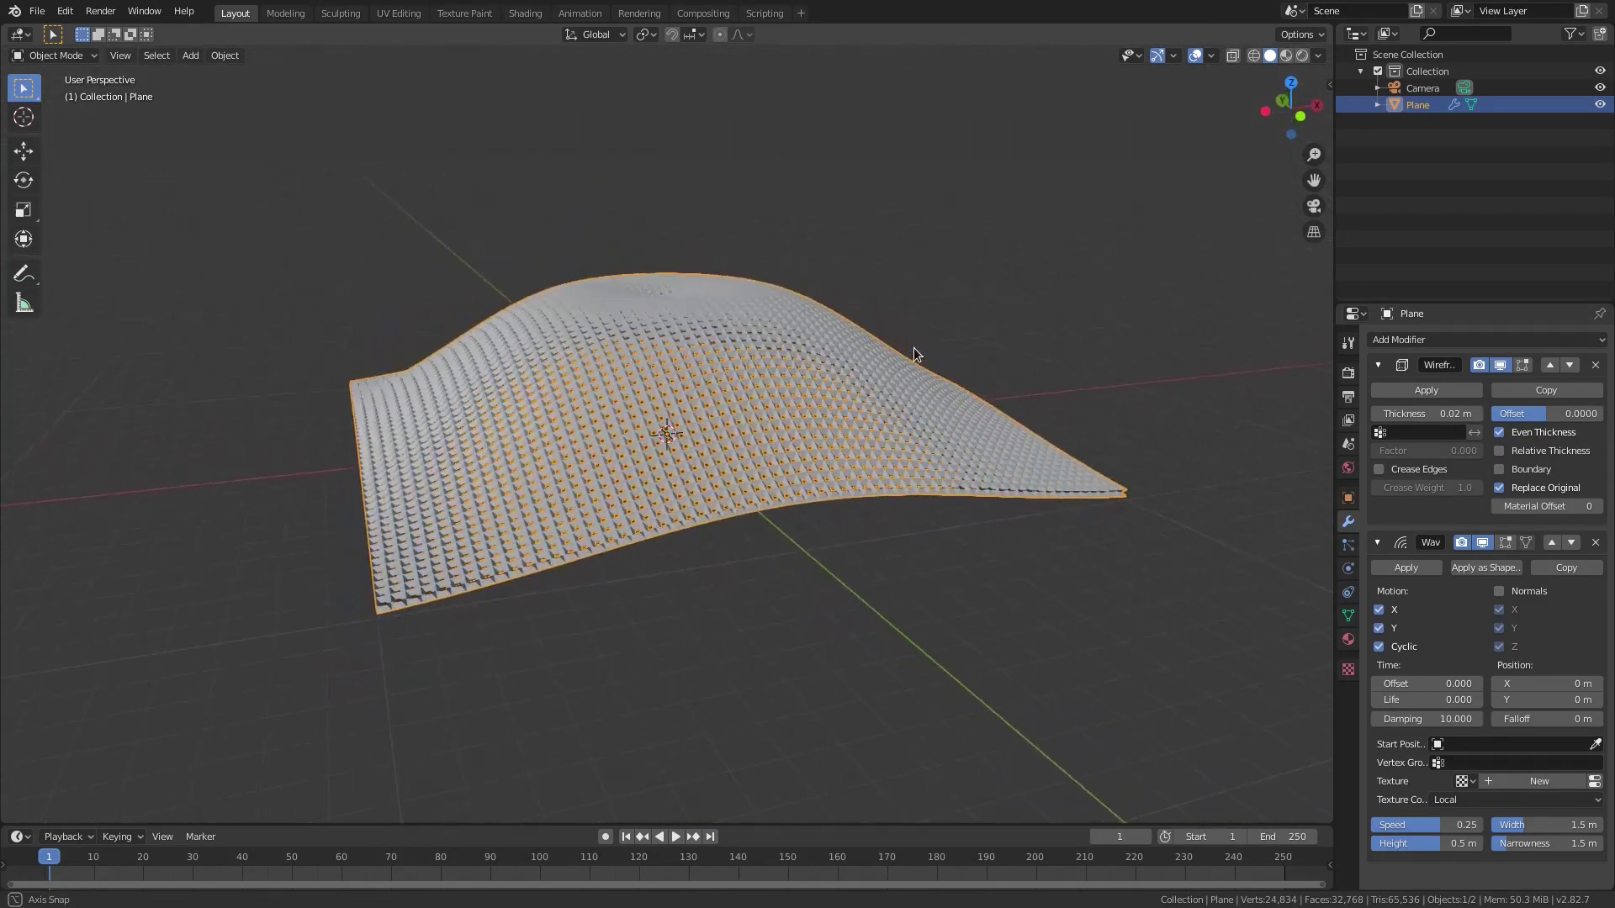
pyautogui.click(675, 837)
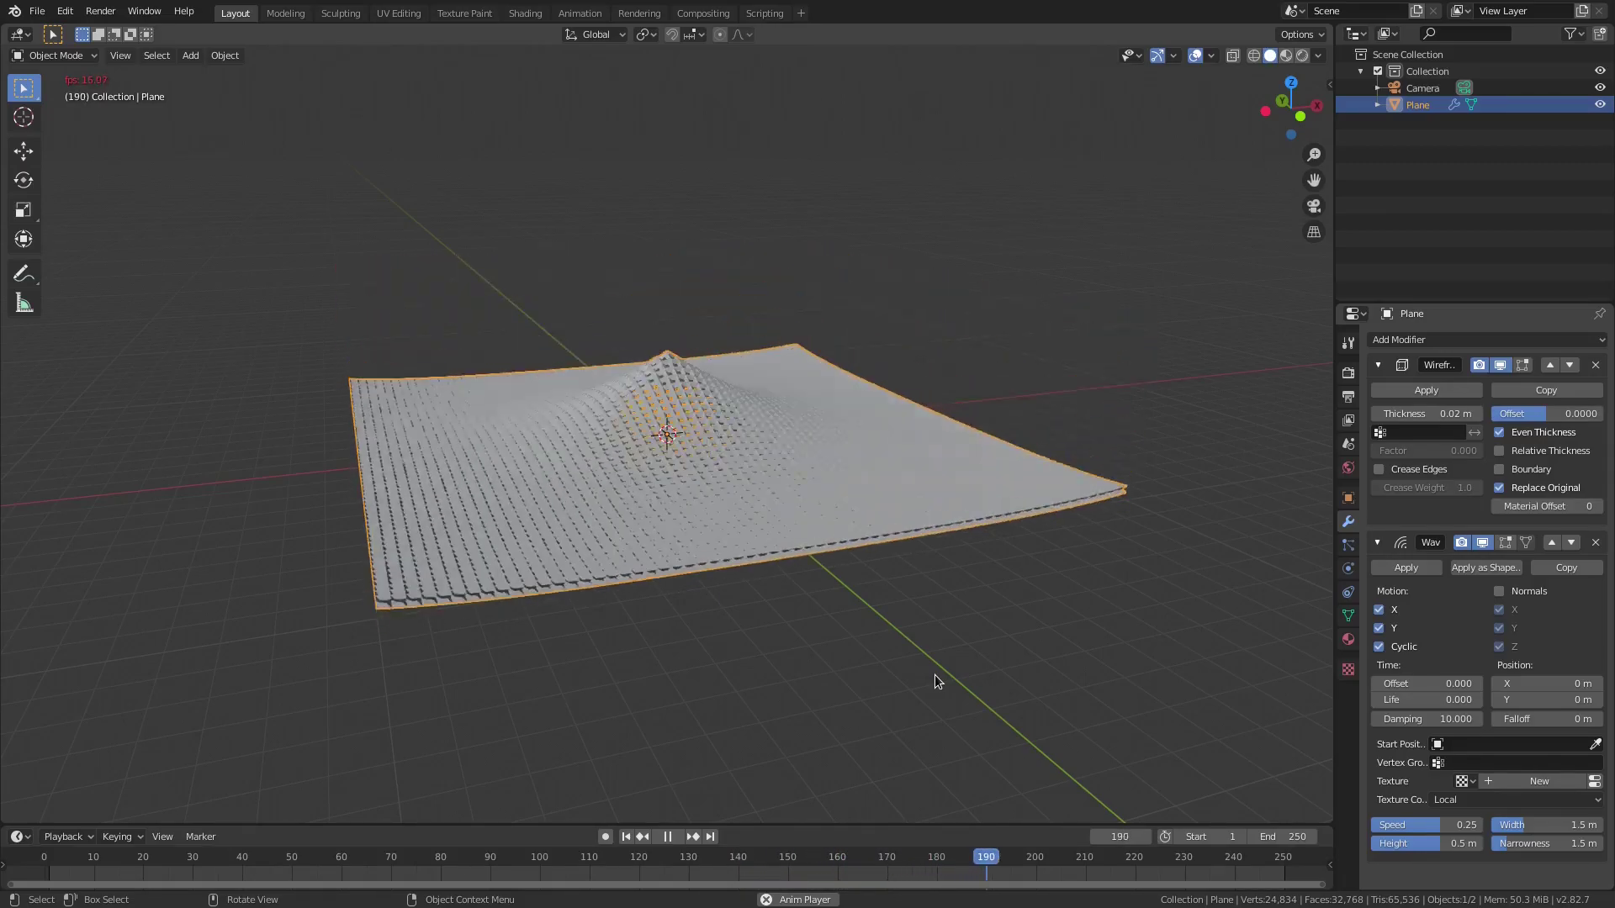
pyautogui.keyDown('shift'); pyautogui.moveTo(802, 378); pyautogui.dragTo(810, 442, button='middle'); pyautogui.keyUp('shift')
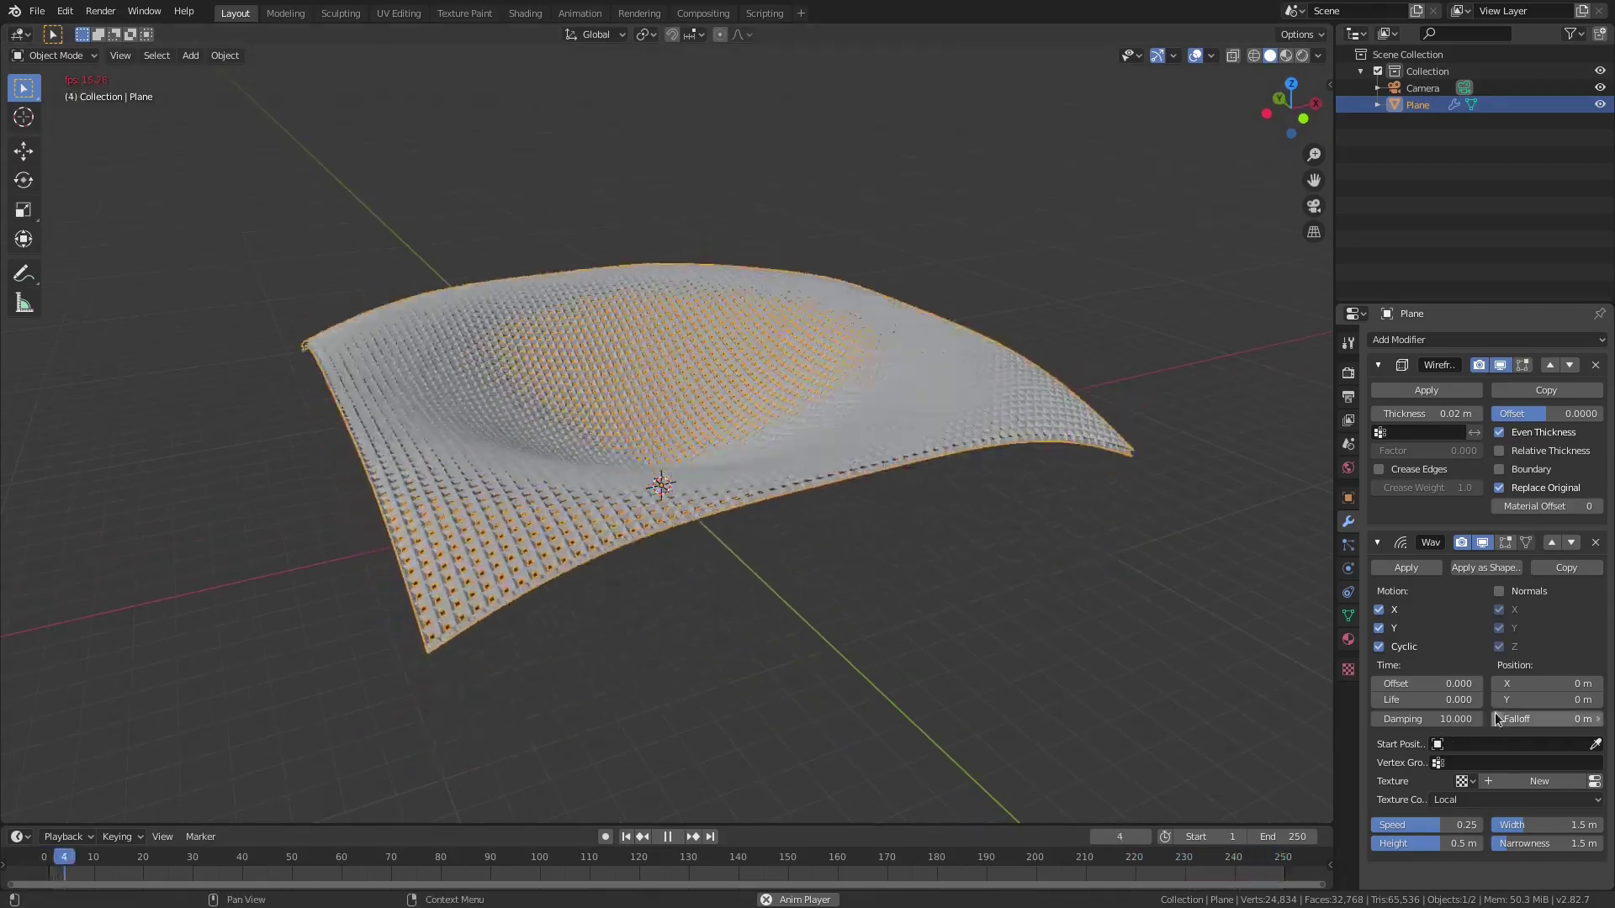
# Enable Relative Thickness on the Wireframe modifier, set its thickness to 0.1 m, and collapse its settings.
pyautogui.click(1407, 414)
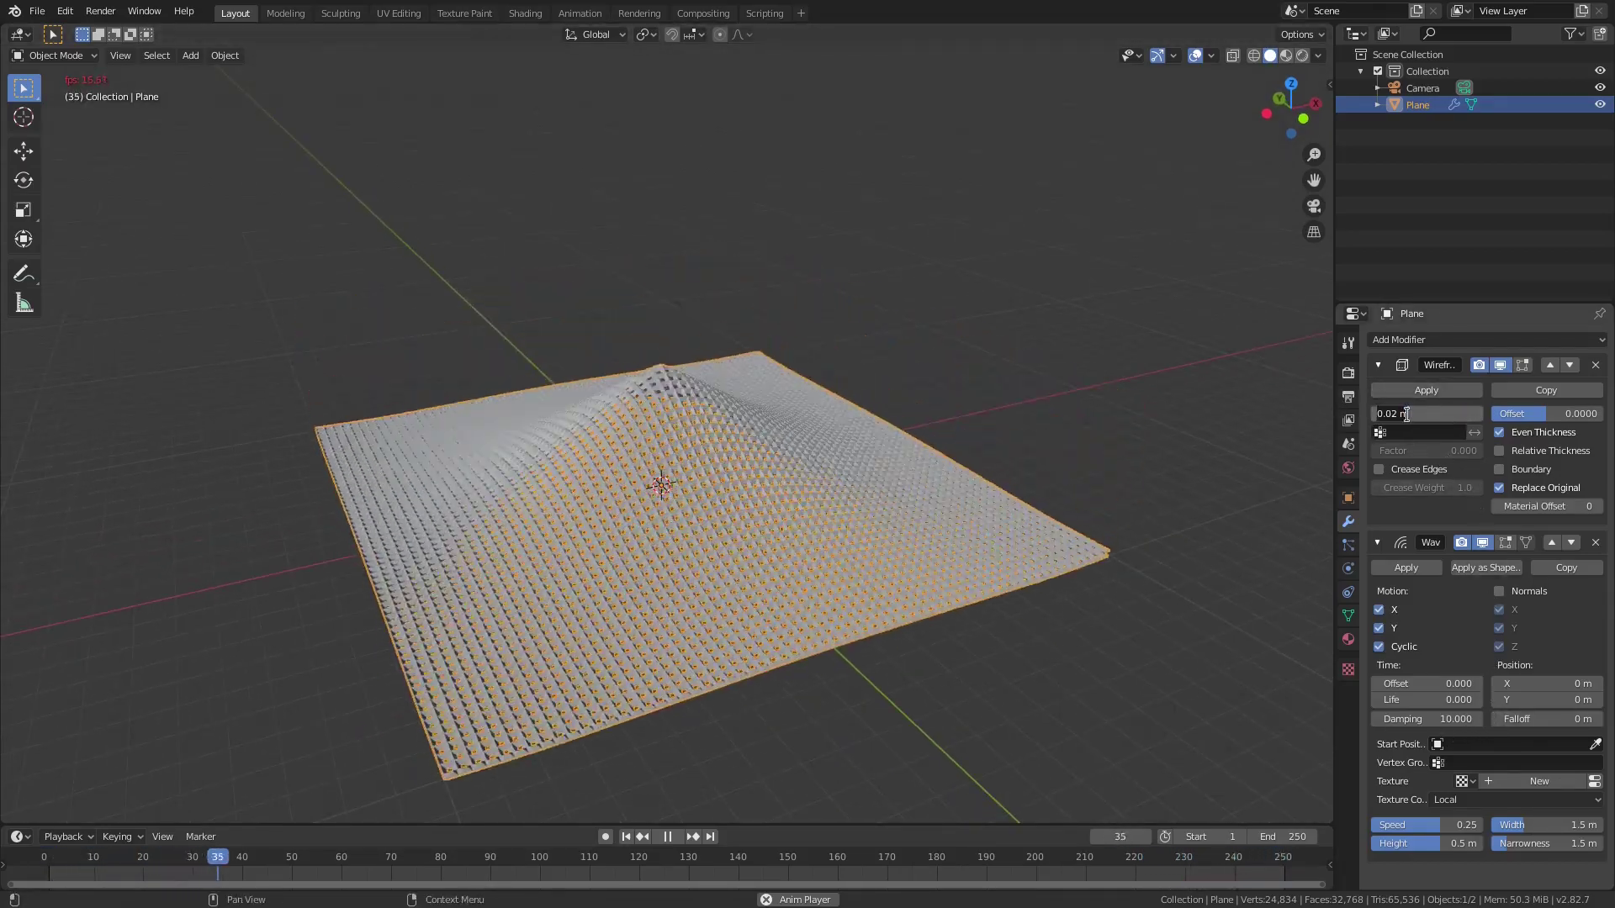
pyautogui.click(1478, 498)
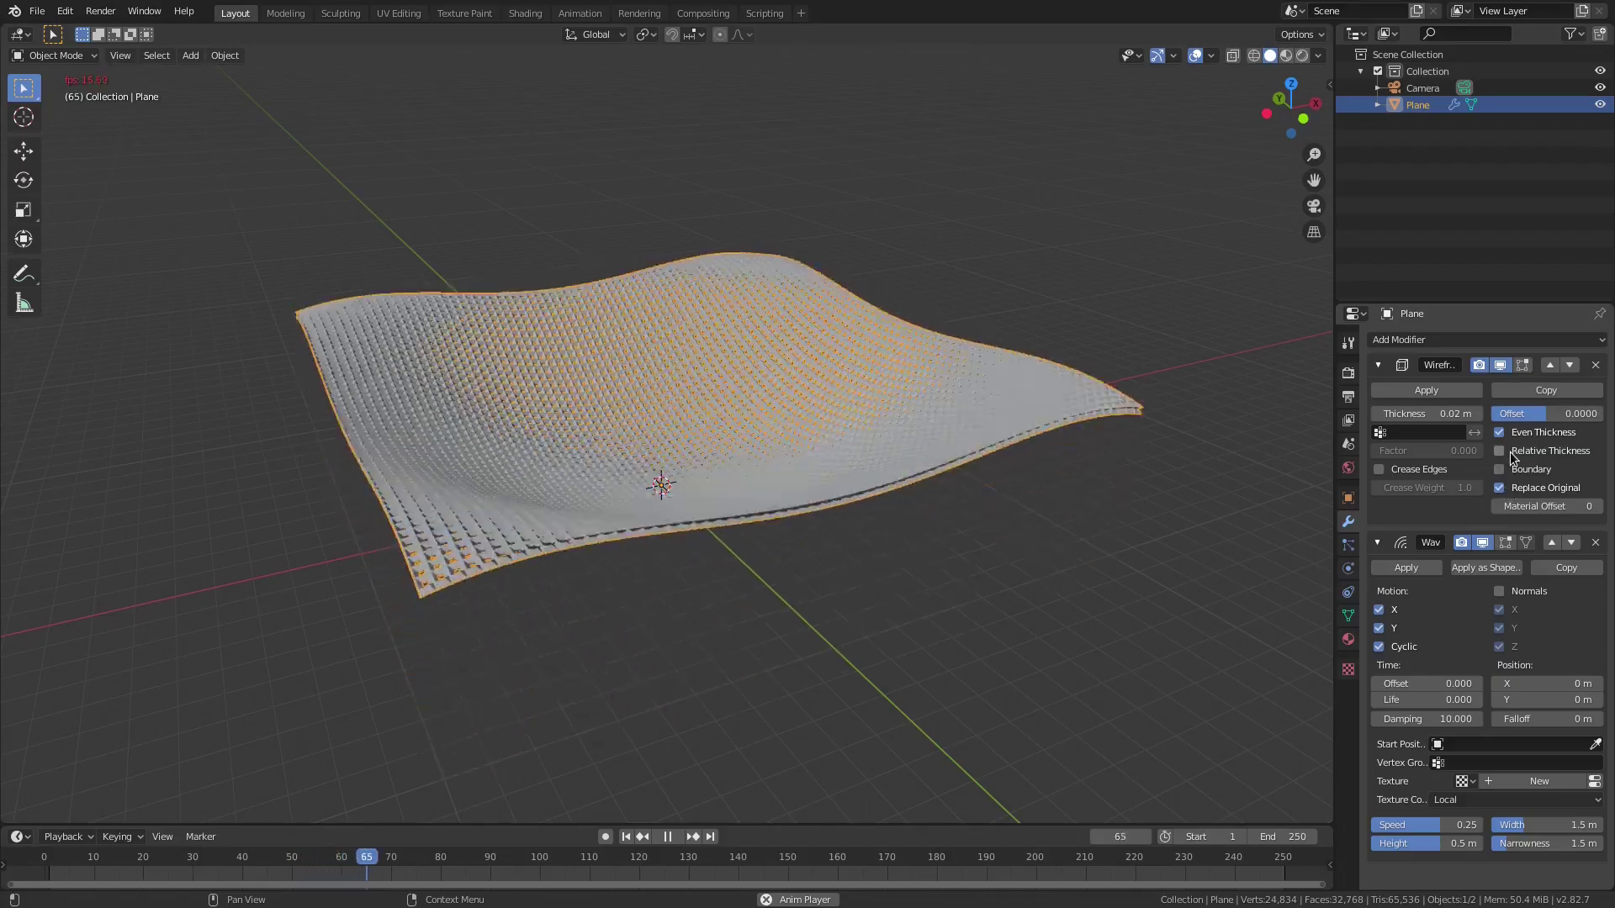
pyautogui.click(1511, 452)
pyautogui.click(1395, 414)
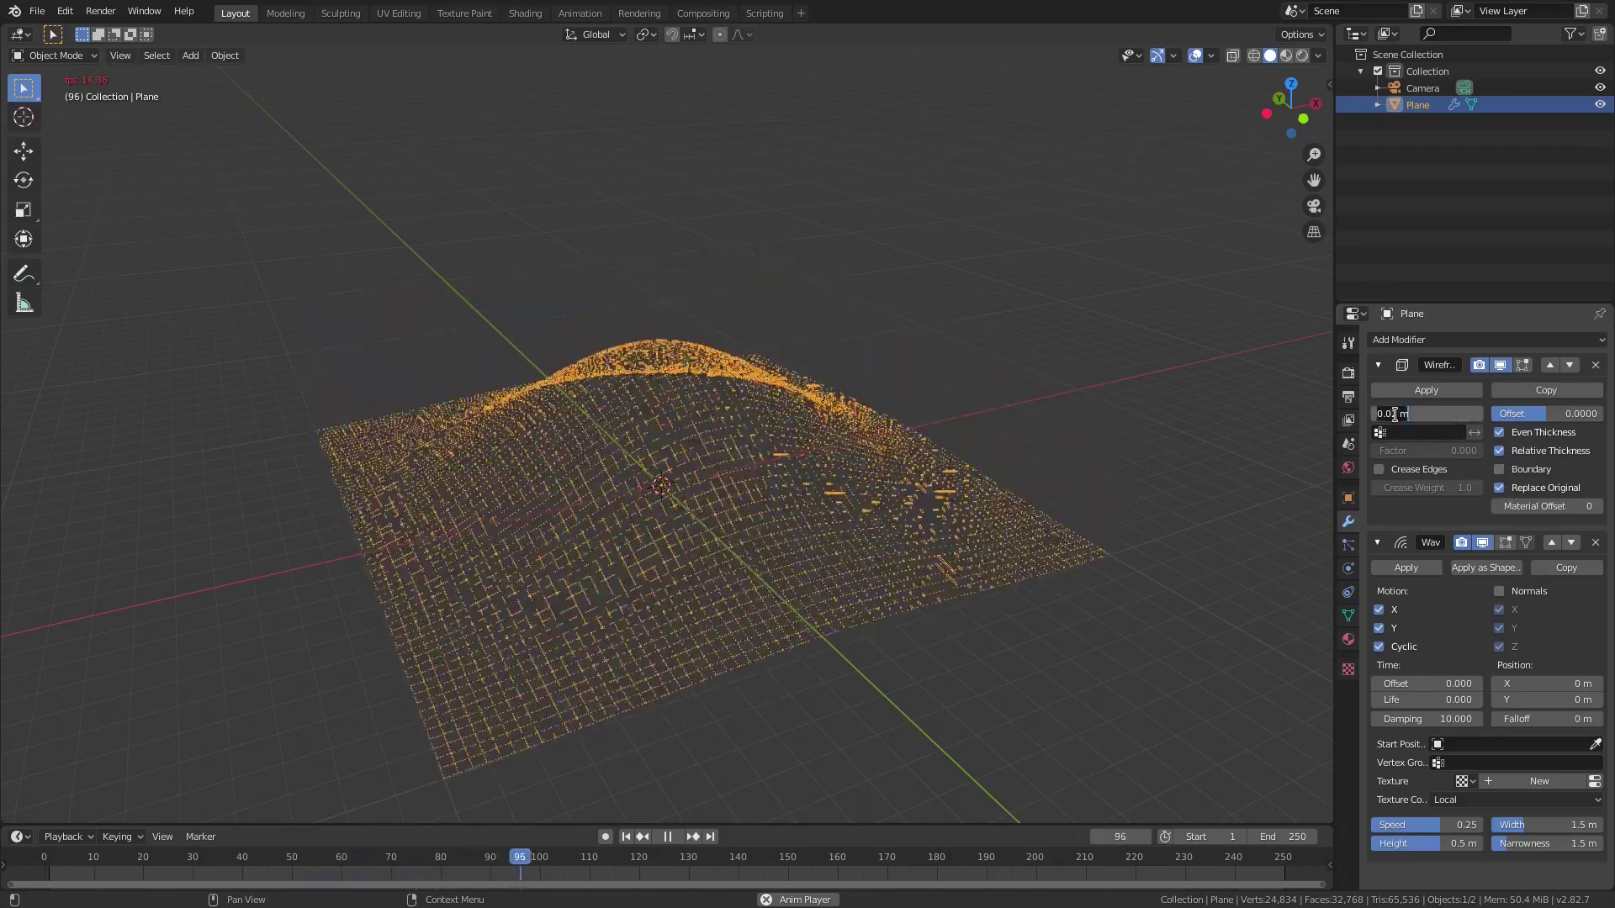
pyautogui.write('0.1')
pyautogui.press('Return')
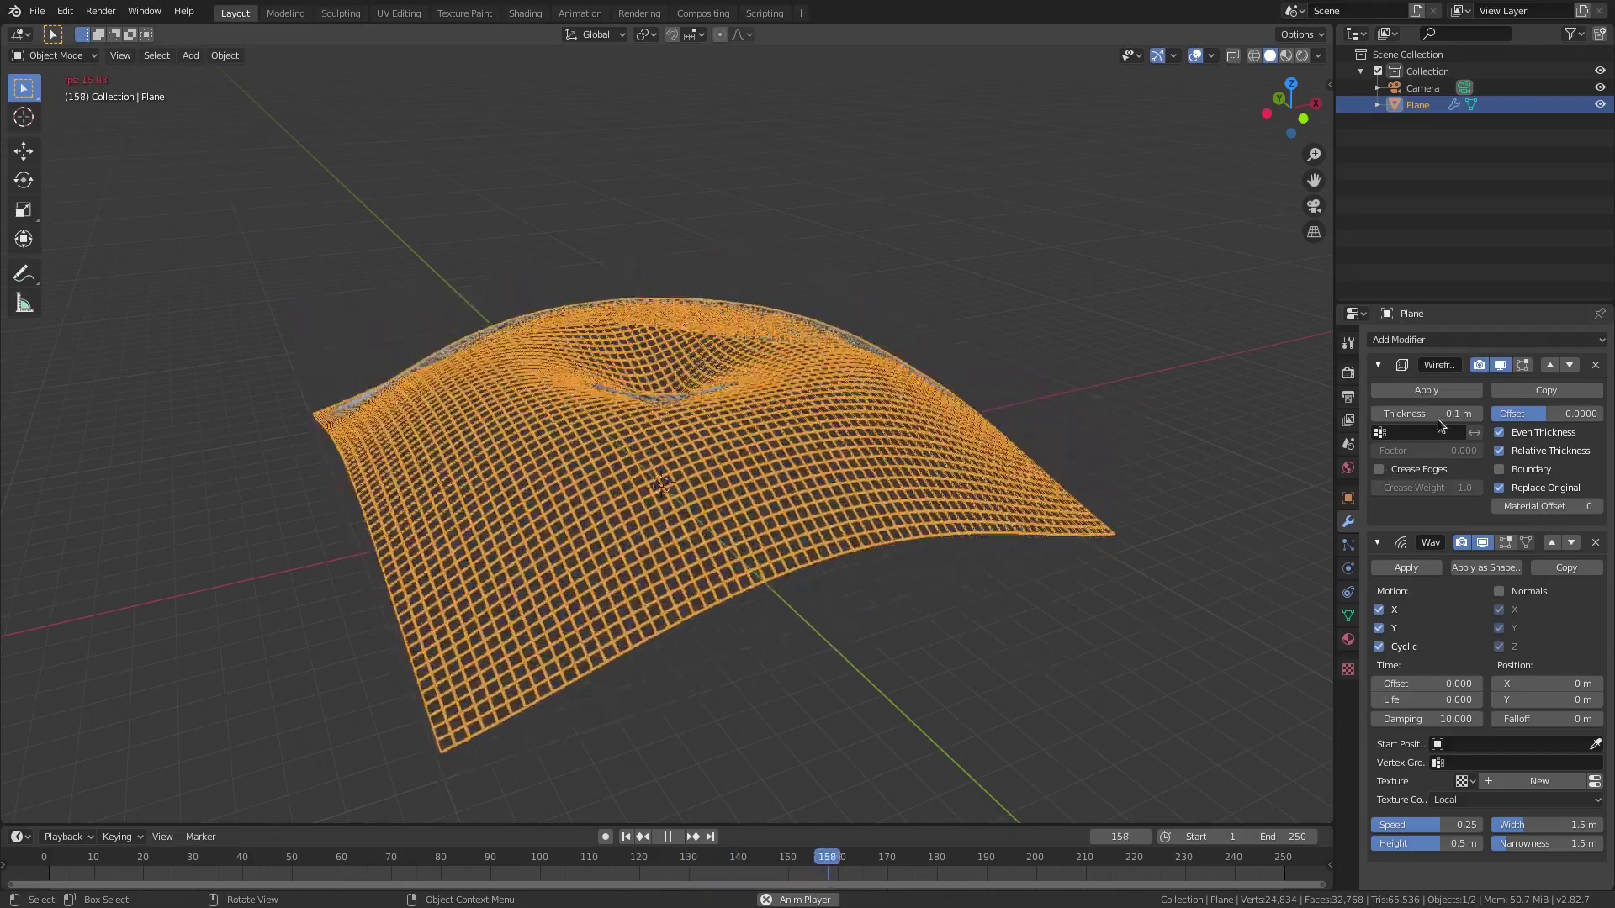
pyautogui.click(1378, 366)
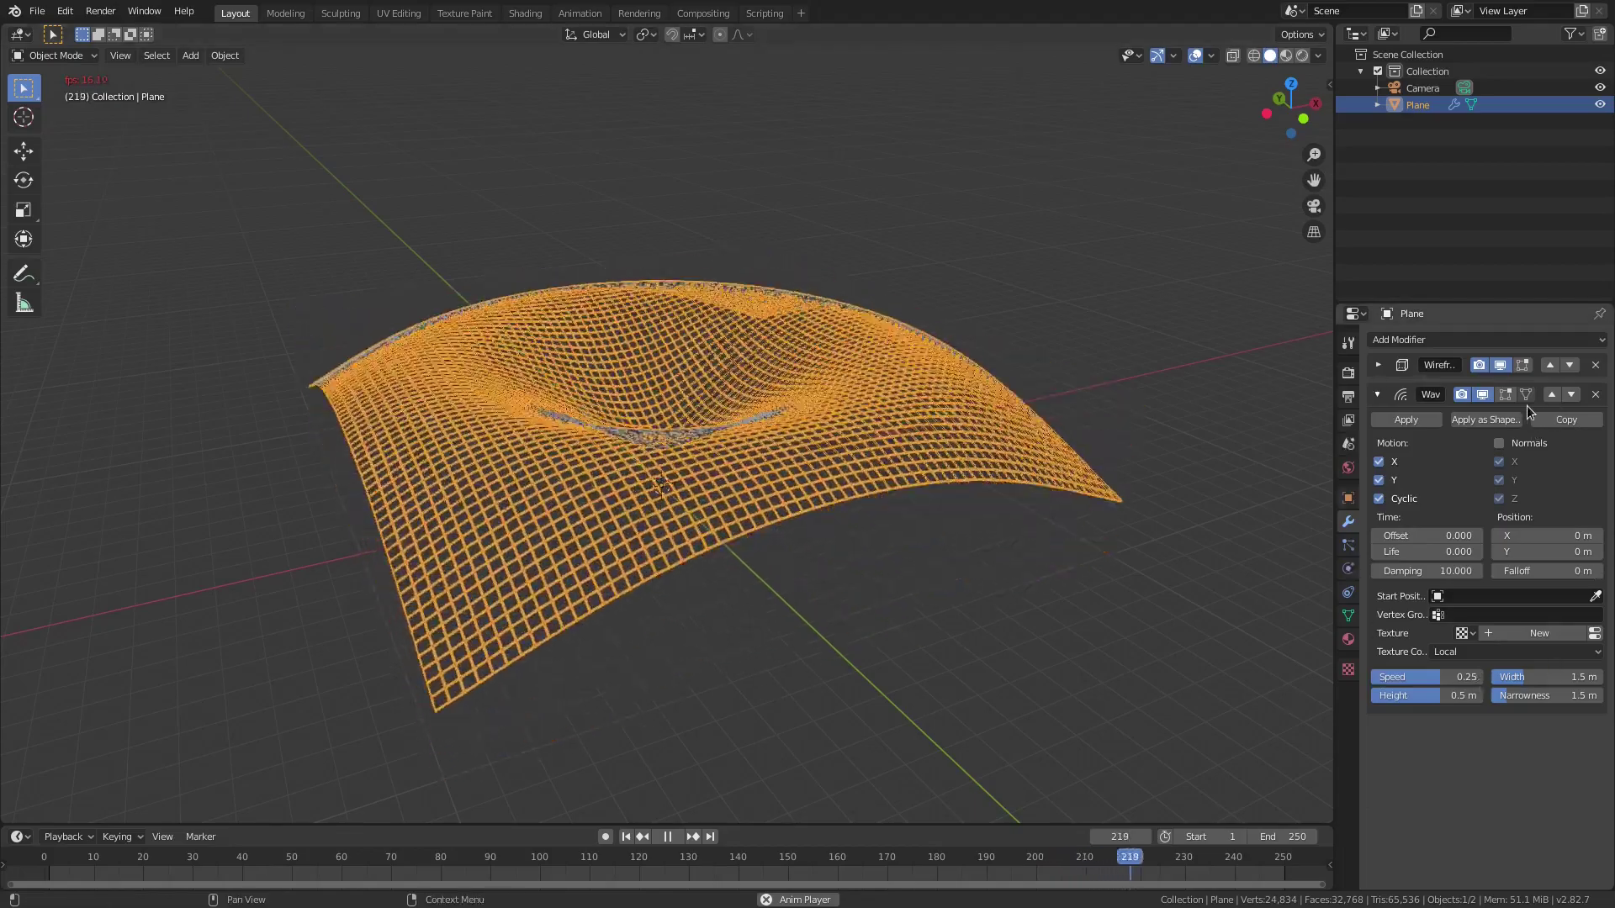
# Set the Wave modifier's X start position to -2 m and check the wave motion on the plane.
pyautogui.click(1555, 535)
pyautogui.write('-2')
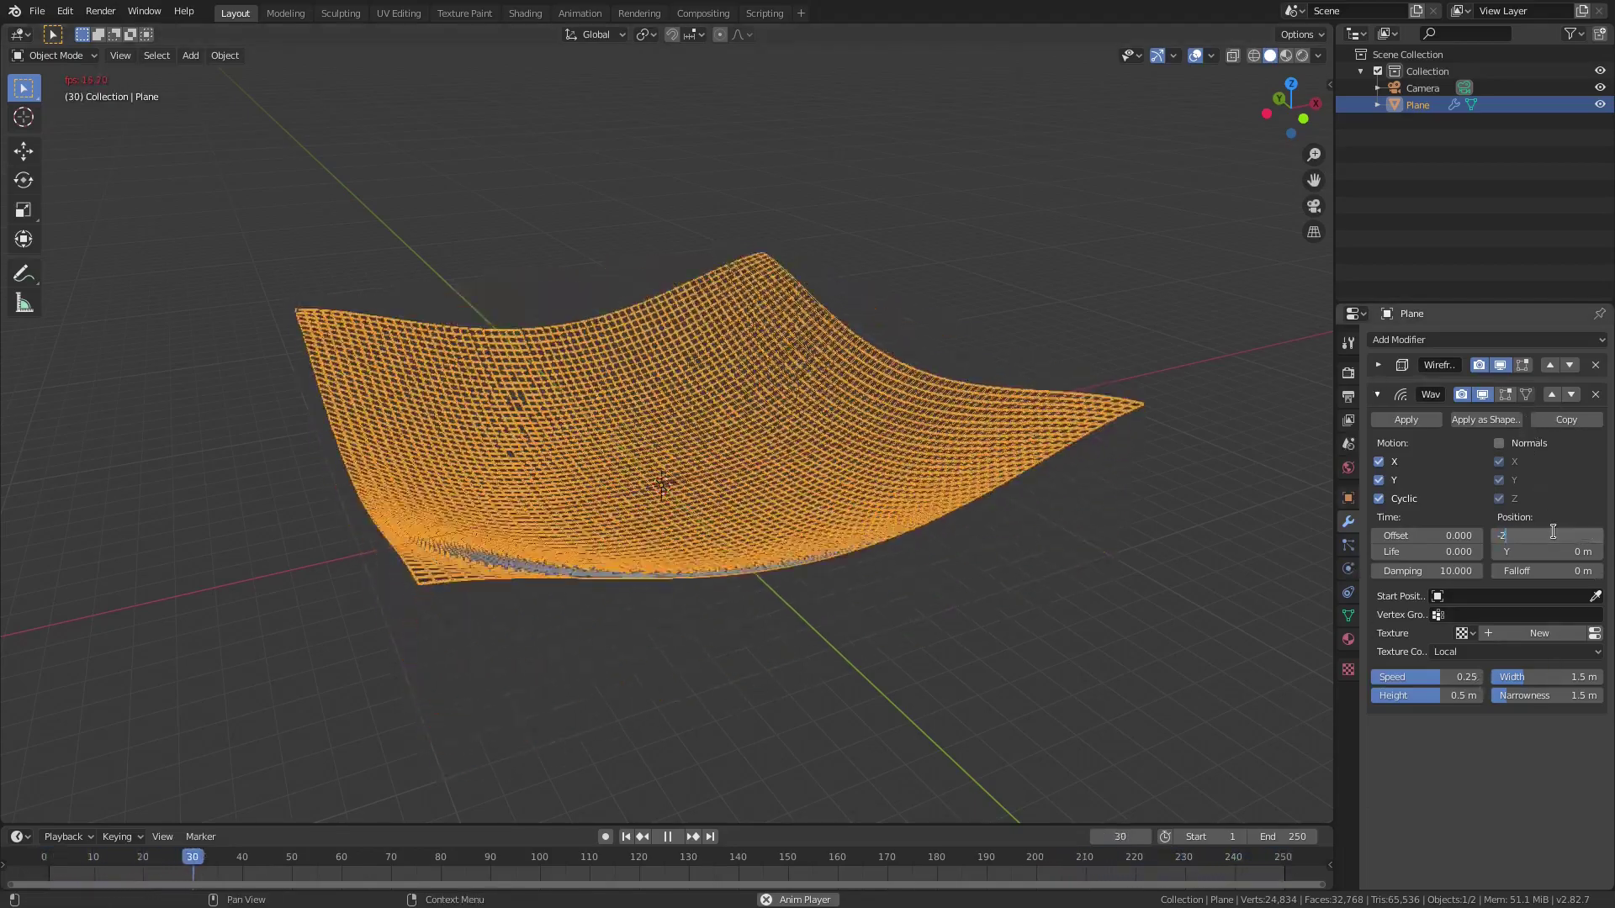
pyautogui.press('Return')
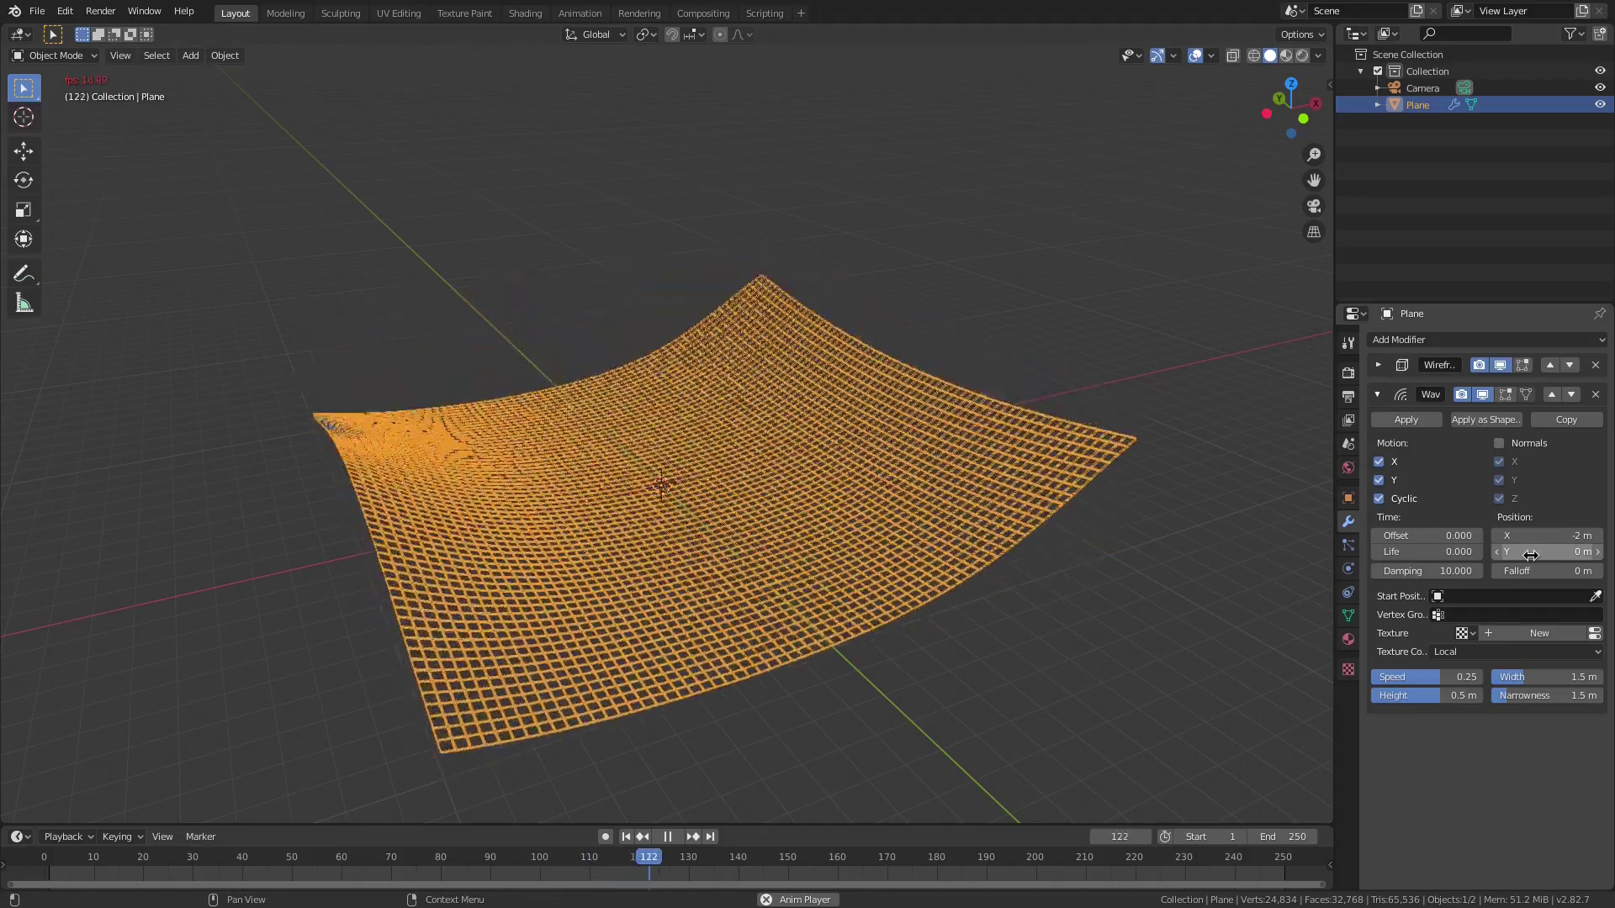
pyautogui.moveTo(967, 541); pyautogui.dragTo(888, 530, button='middle')
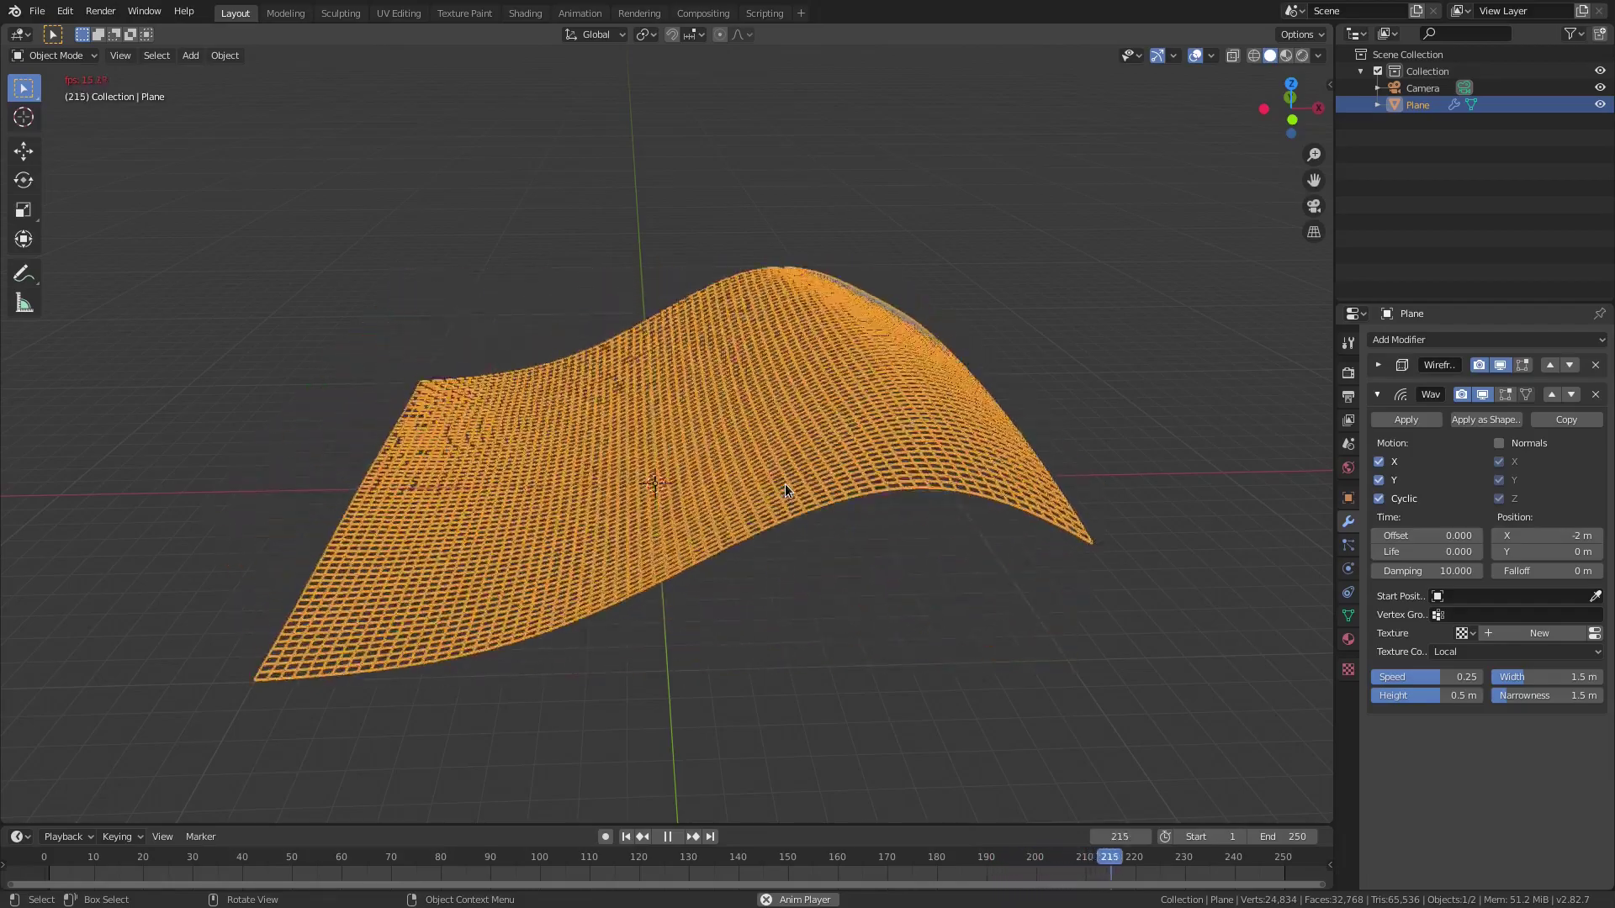
pyautogui.moveTo(821, 503); pyautogui.dragTo(845, 498, button='middle')
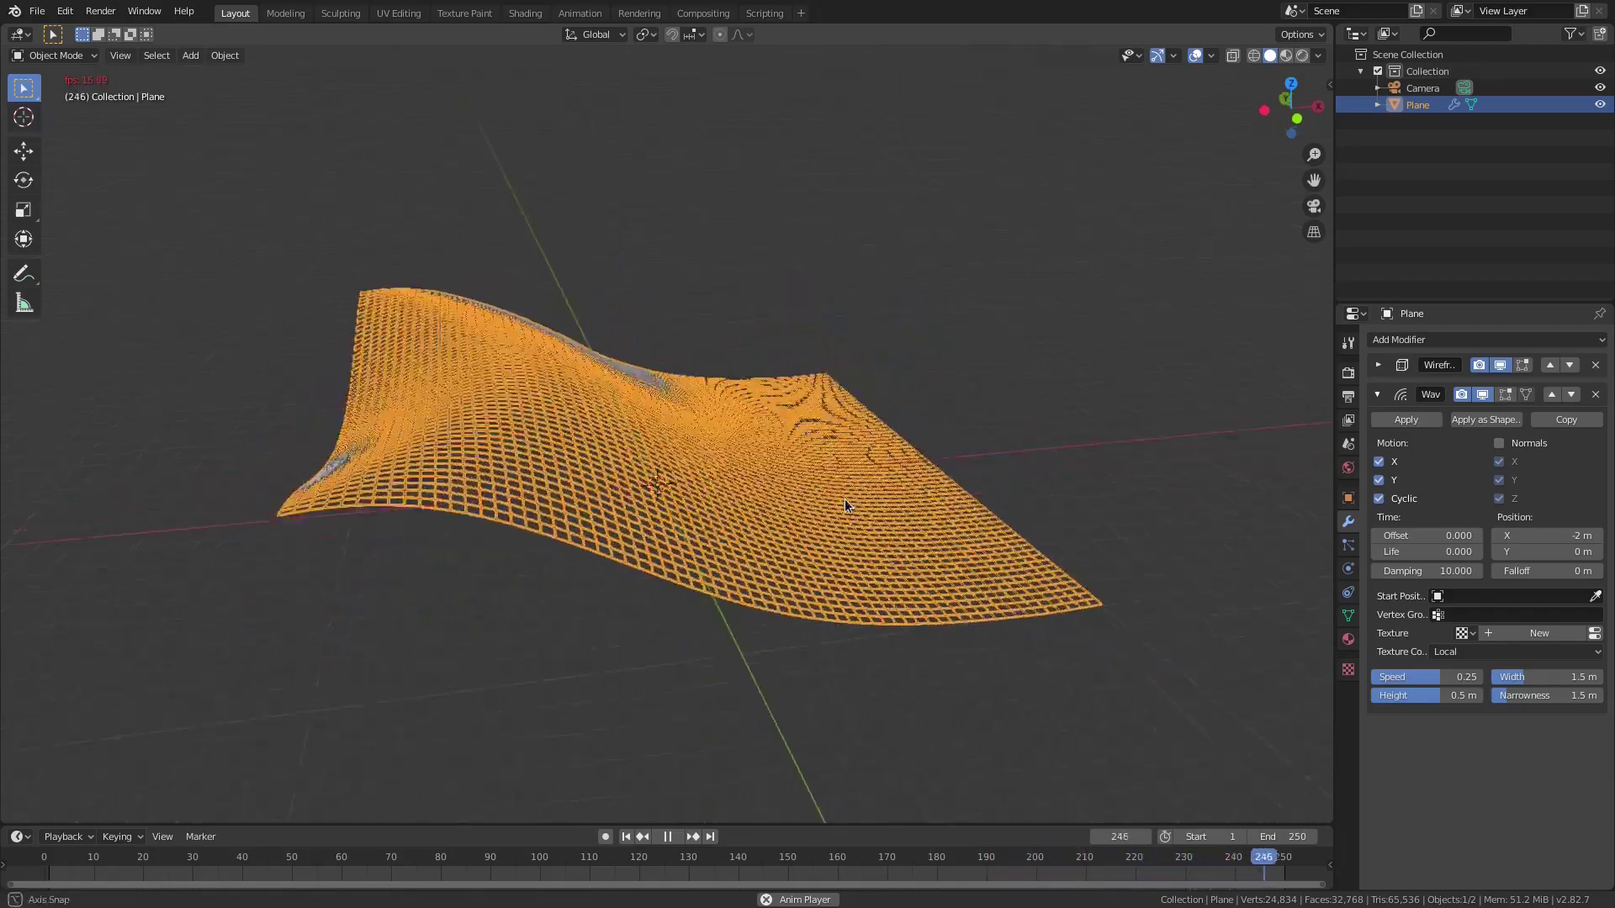
pyautogui.moveTo(926, 650); pyautogui.dragTo(931, 649, button='middle')
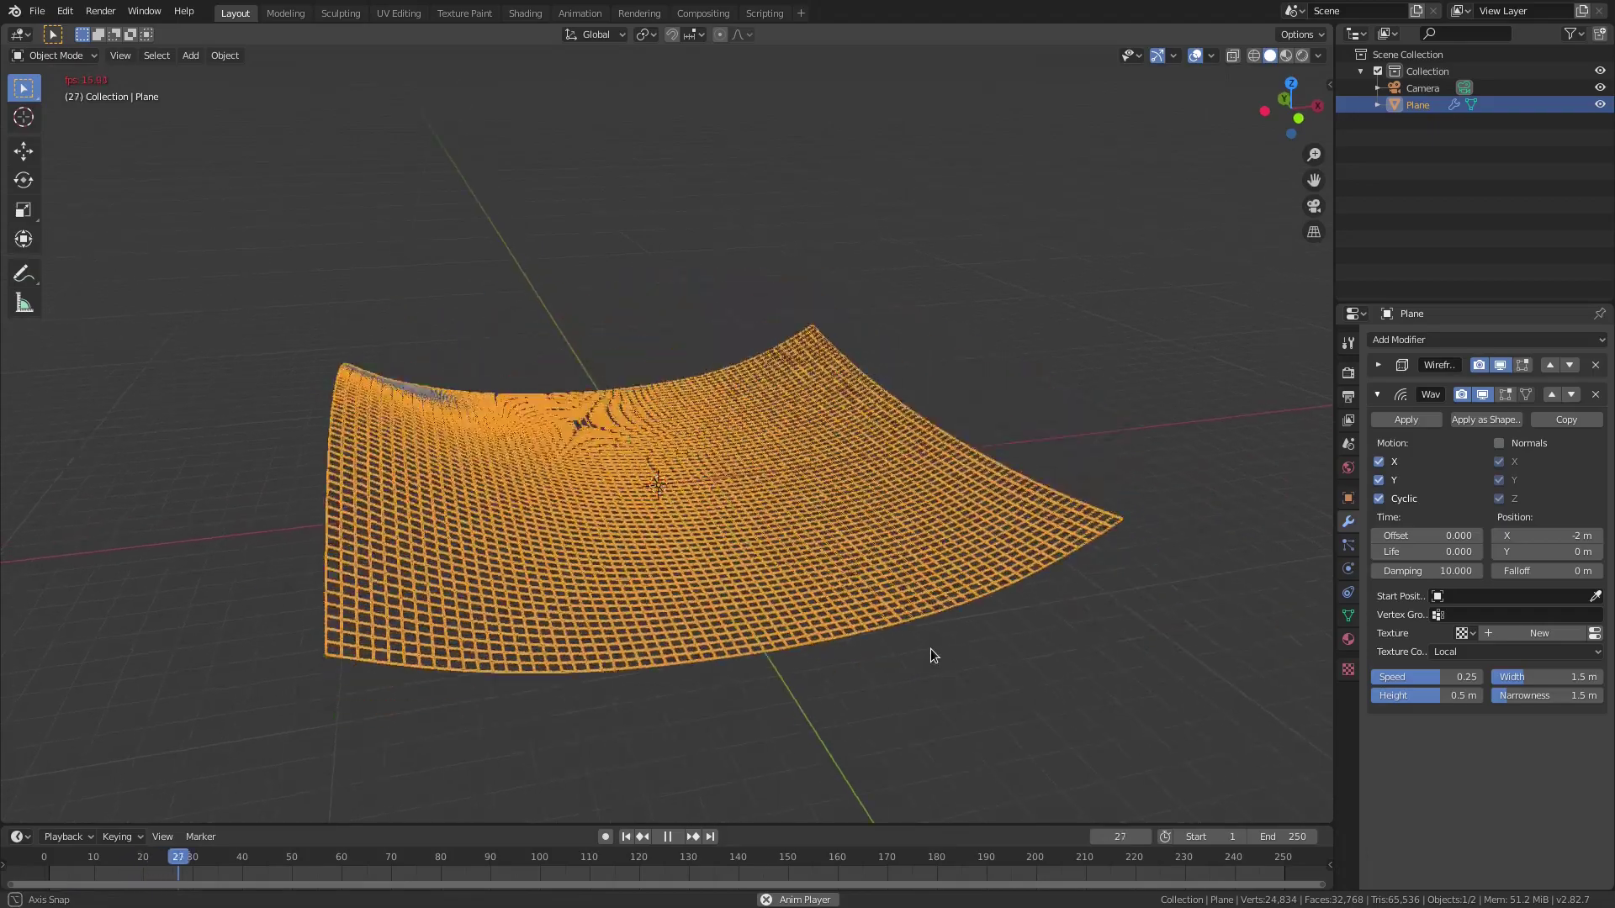
# Set the Wave modifier's speed to 0.05.
pyautogui.moveTo(1460, 678); pyautogui.dragTo(1451, 678)
pyautogui.doubleClick(1454, 676)
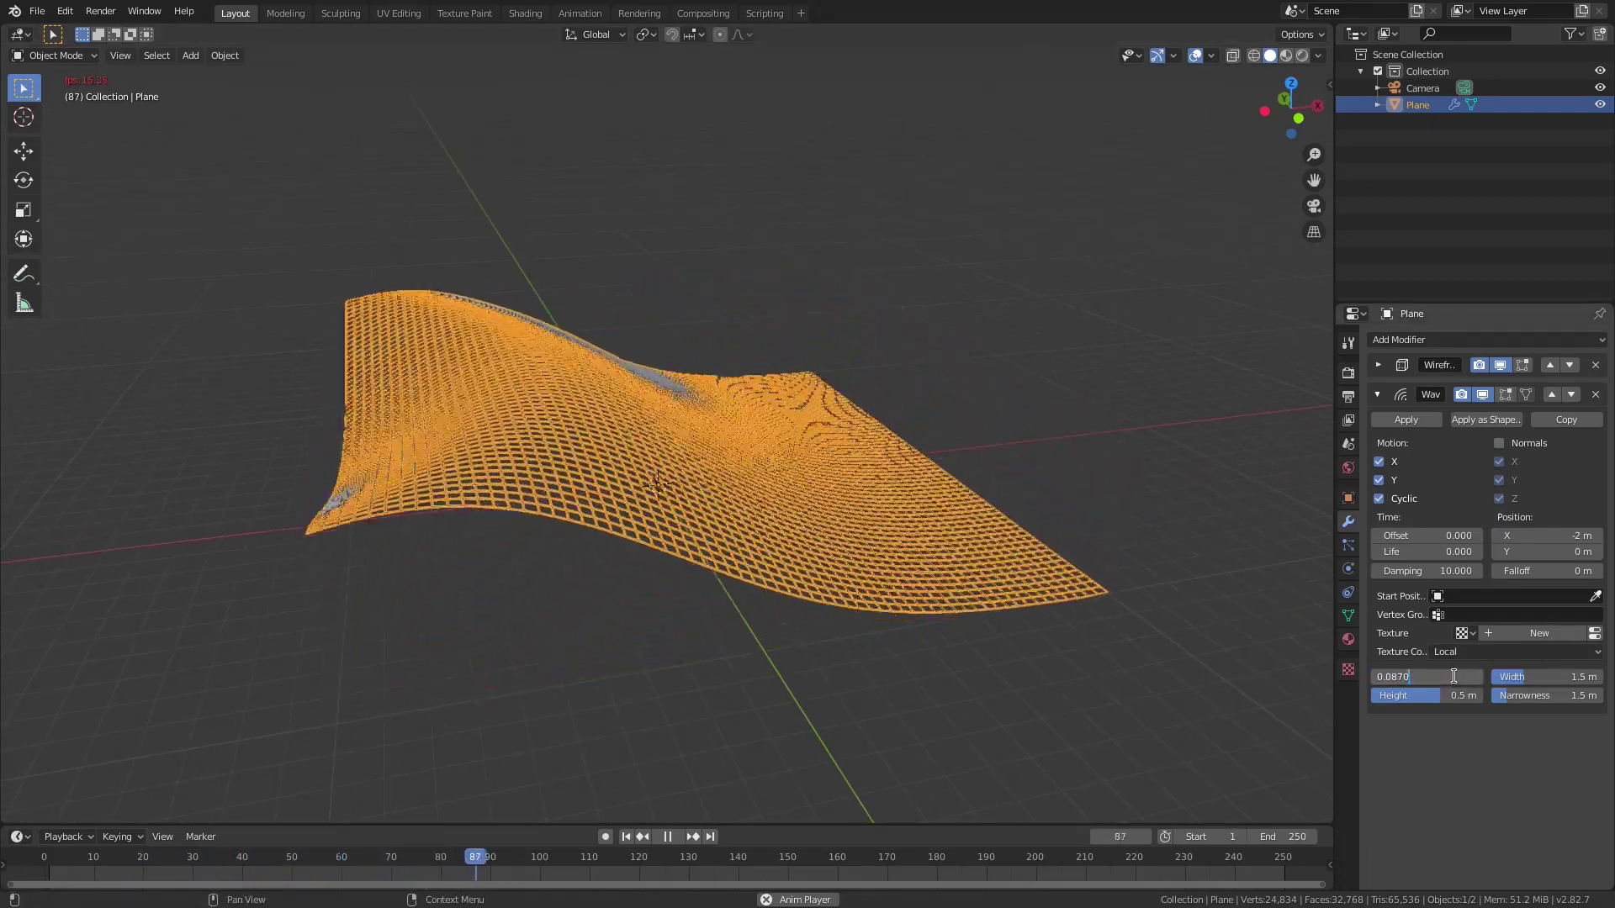
pyautogui.press('BackSpace')
pyautogui.press('BackSpace')
pyautogui.press('BackSpace')
pyautogui.write('5')
pyautogui.press('Return')
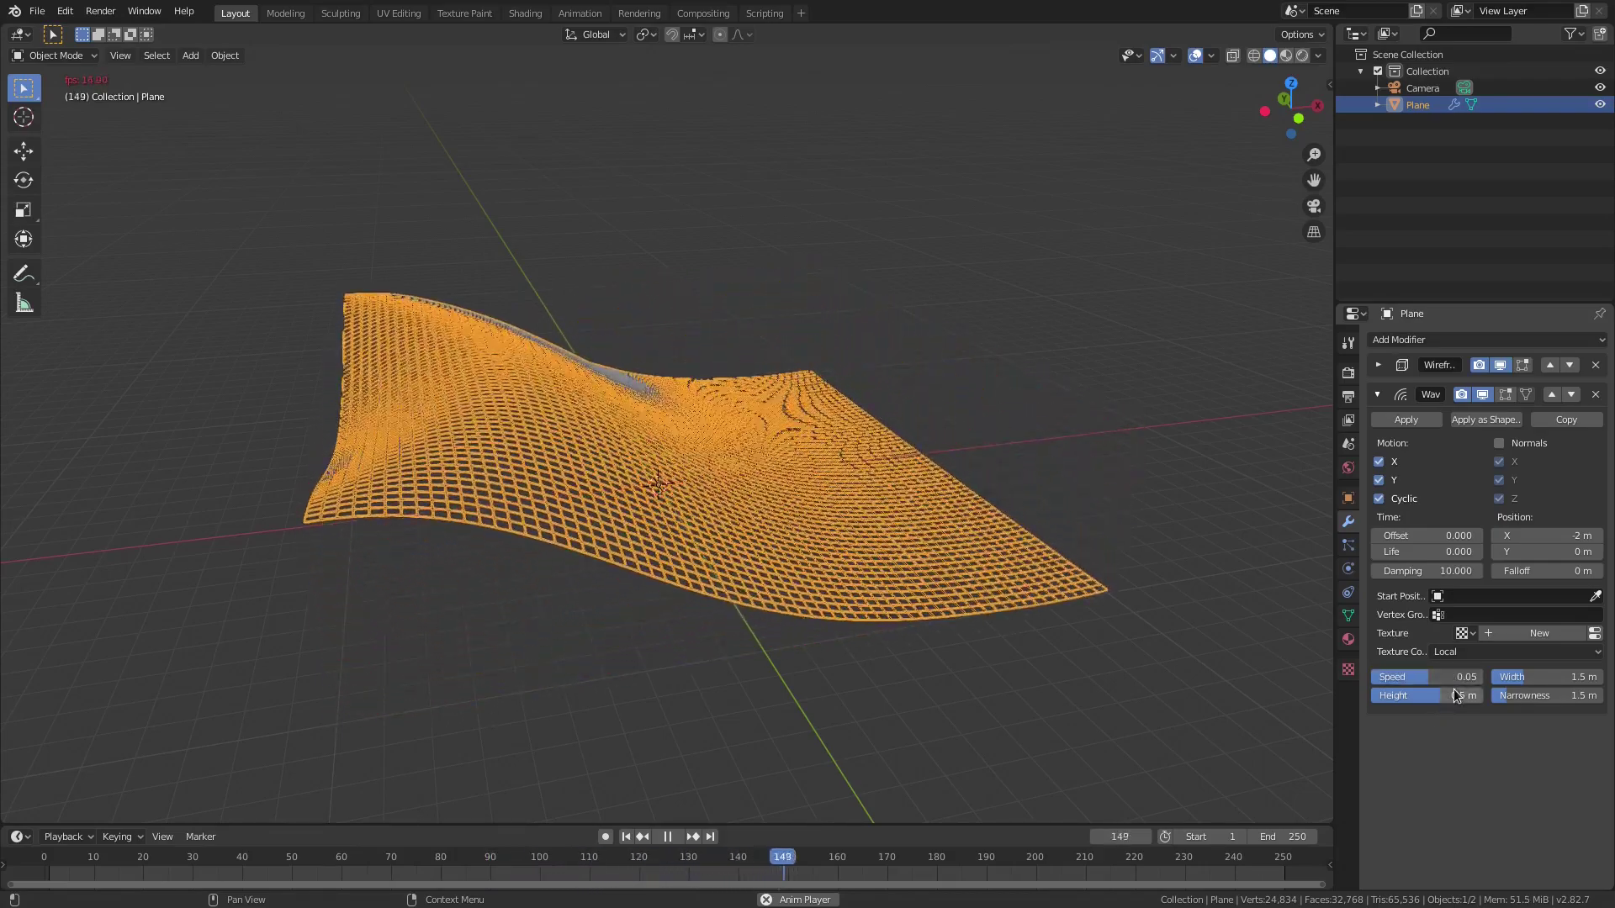
# Try a wave height of 0.2 m and settle on 0.1 m.
pyautogui.doubleClick(1461, 697)
pyautogui.press('BackSpace')
pyautogui.press('BackSpace')
pyautogui.press('BackSpace')
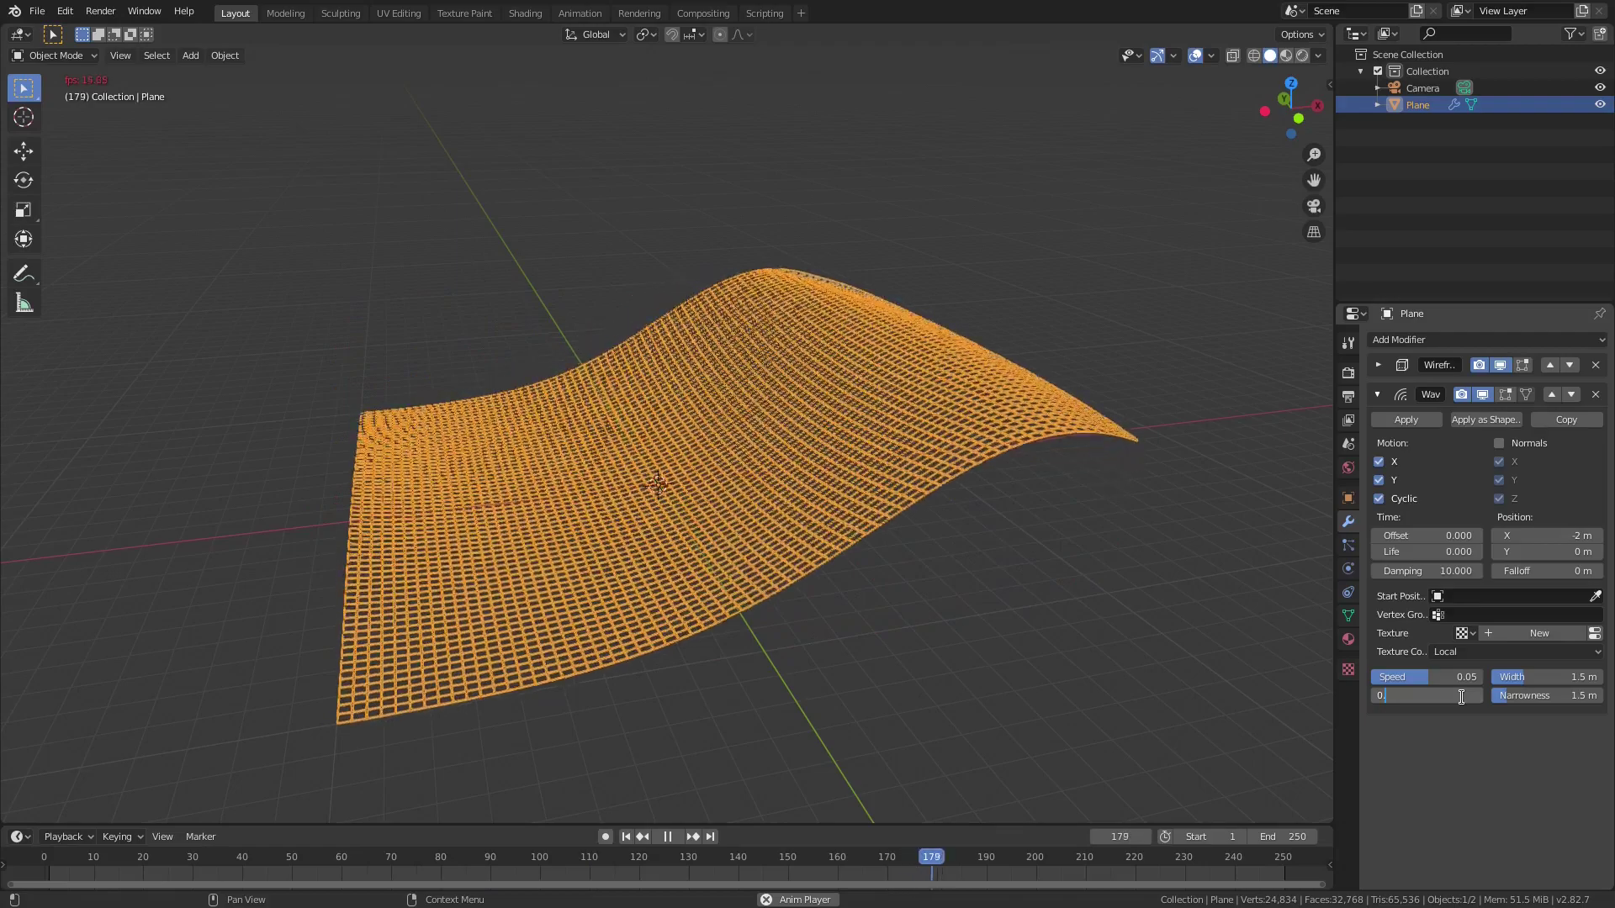
pyautogui.write('2')
pyautogui.press('Return')
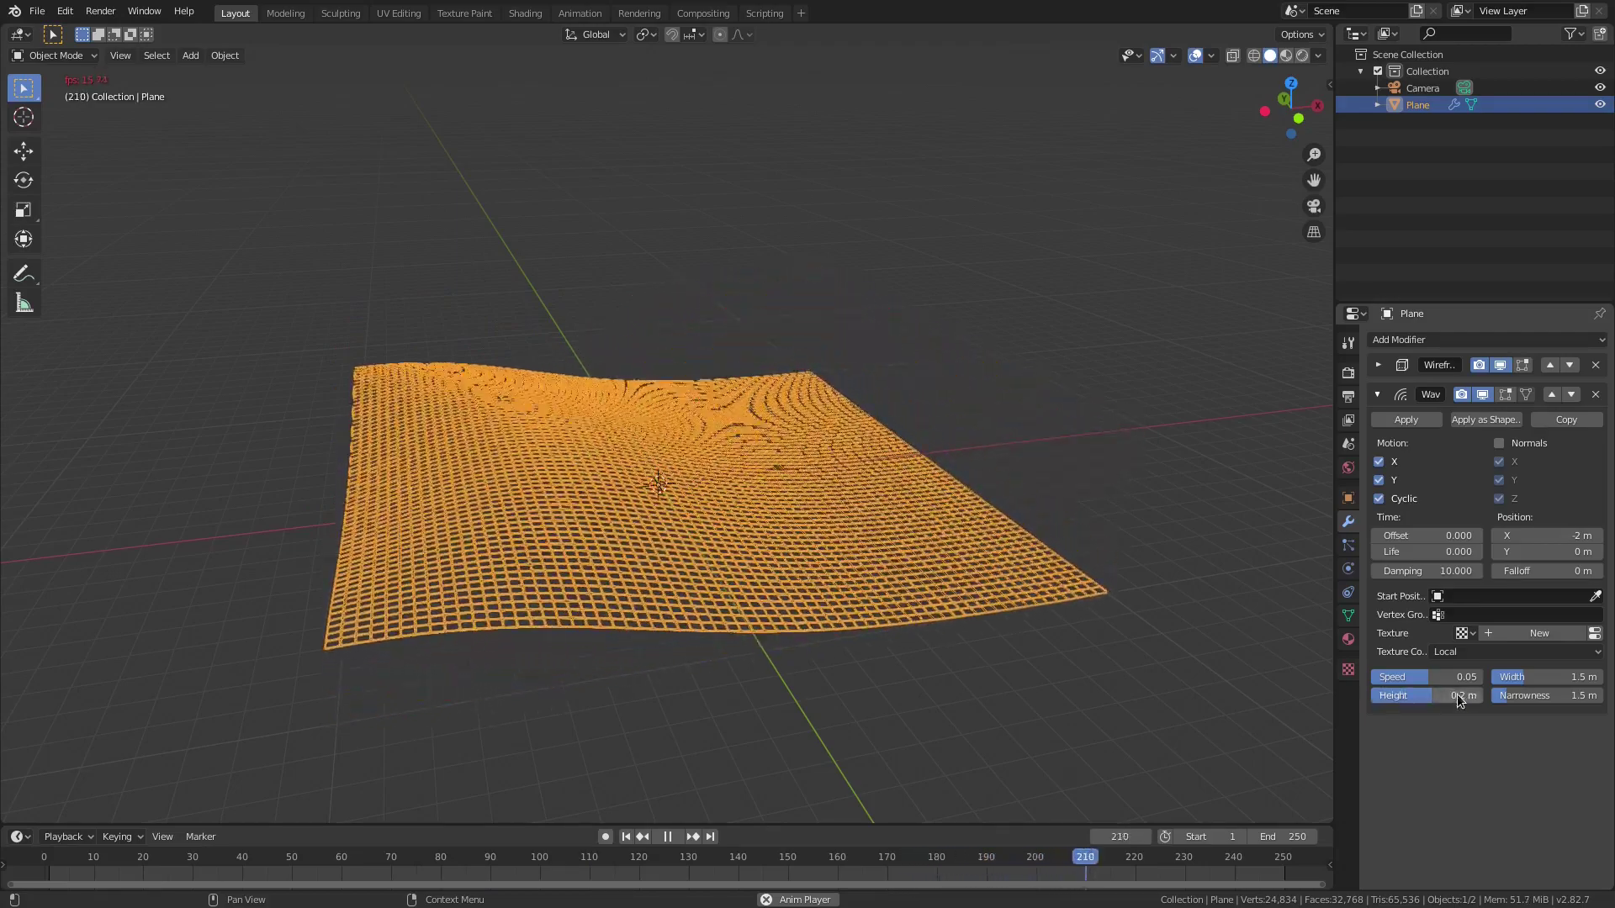
pyautogui.doubleClick(1453, 695)
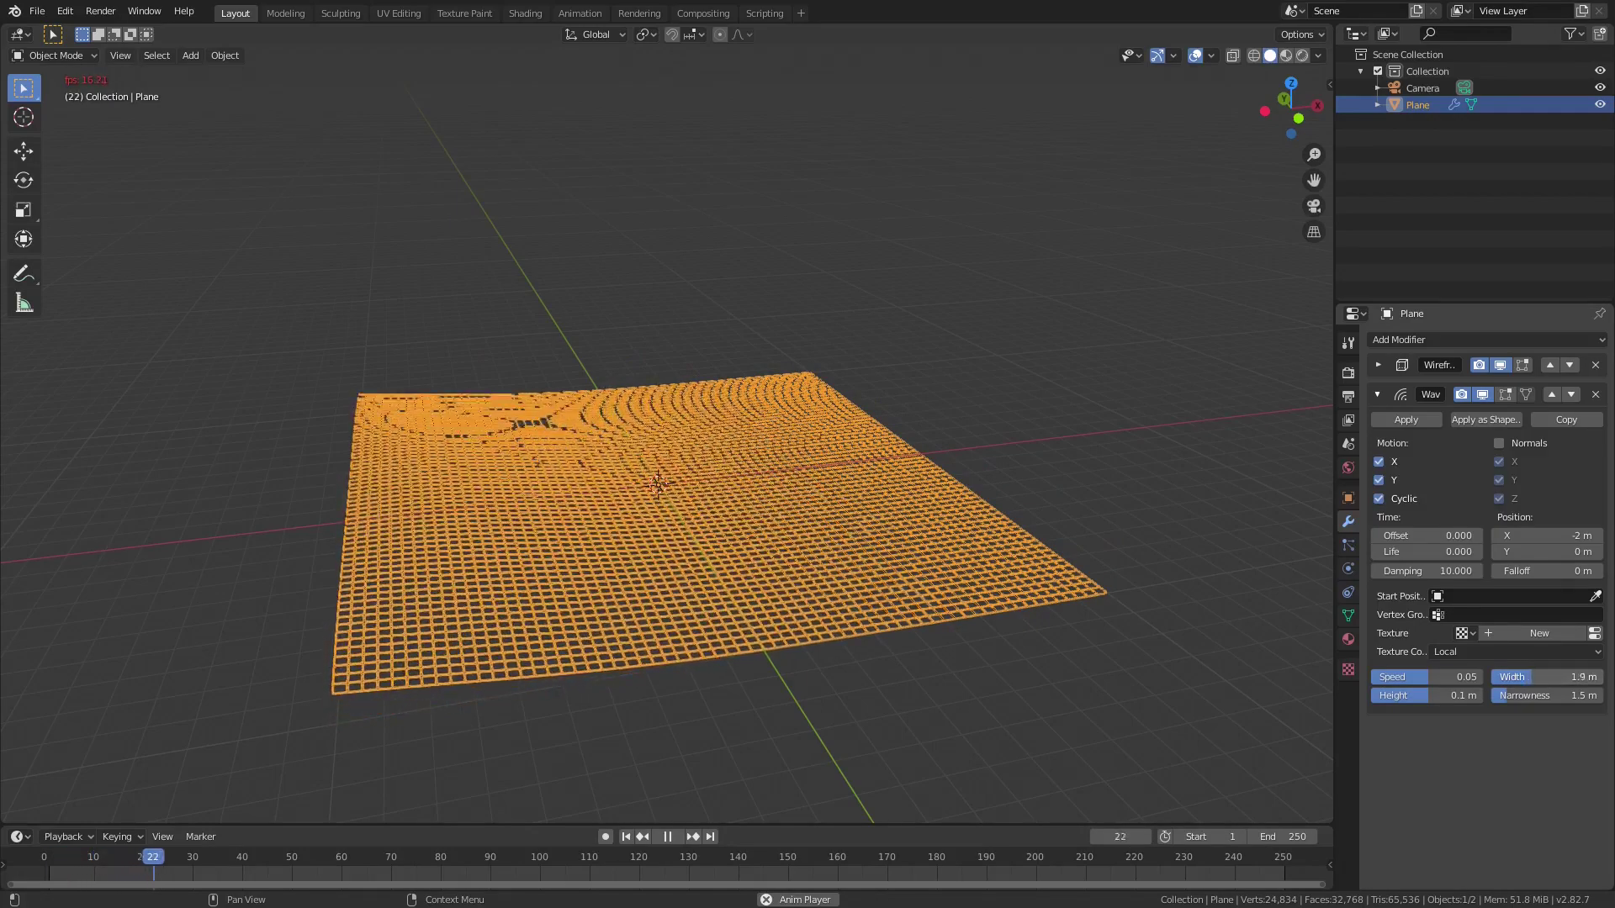
# Try different wave widths and set the width to 1.2 m.
pyautogui.moveTo(1552, 677)
pyautogui.mouseDown()
pyautogui.moveTo(1589, 678)
pyautogui.moveTo(1521, 678)
pyautogui.mouseUp()
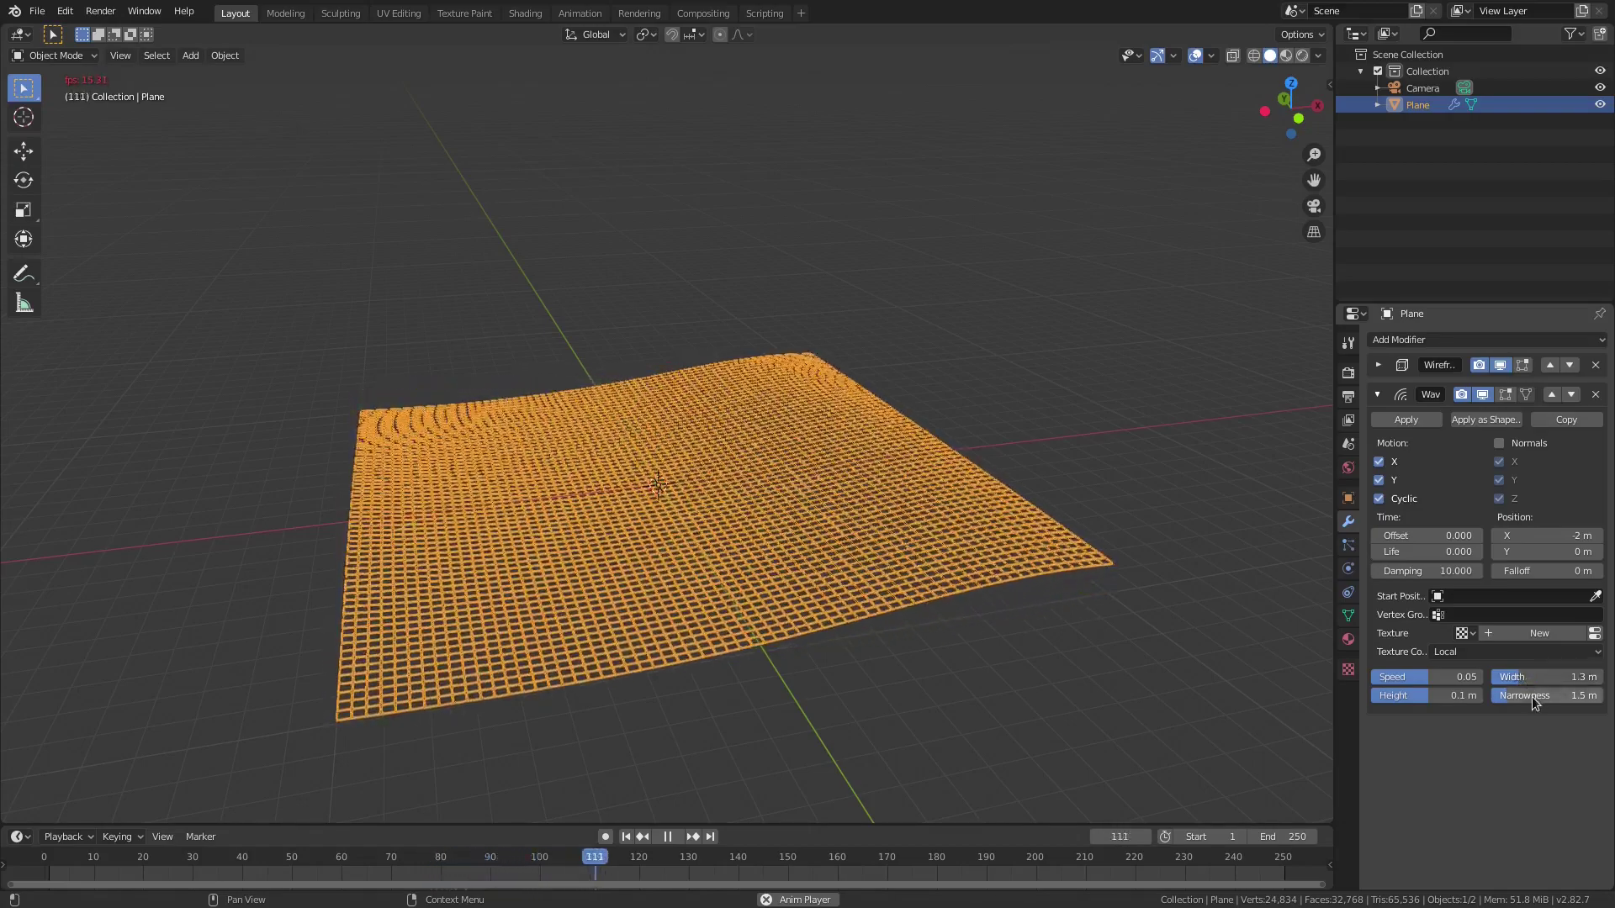
pyautogui.click(1546, 678)
pyautogui.moveTo(1530, 678); pyautogui.dragTo(1507, 678)
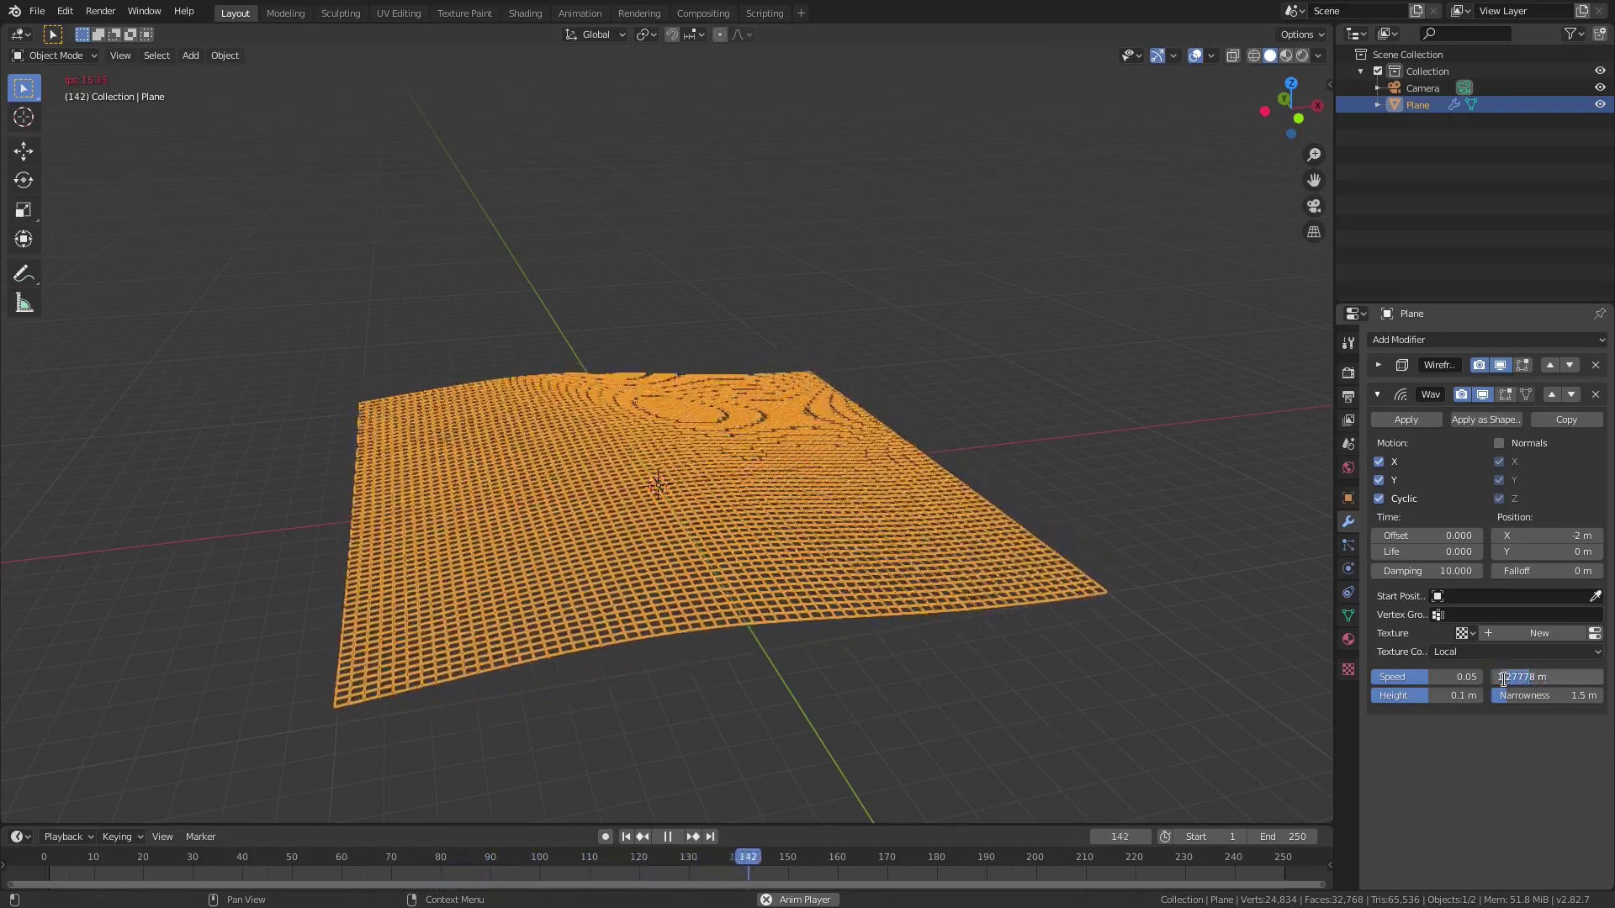
pyautogui.press('BackSpace')
pyautogui.press('Delete')
pyautogui.press('Delete')
pyautogui.press('Delete')
pyautogui.write('2')
pyautogui.press('Return')
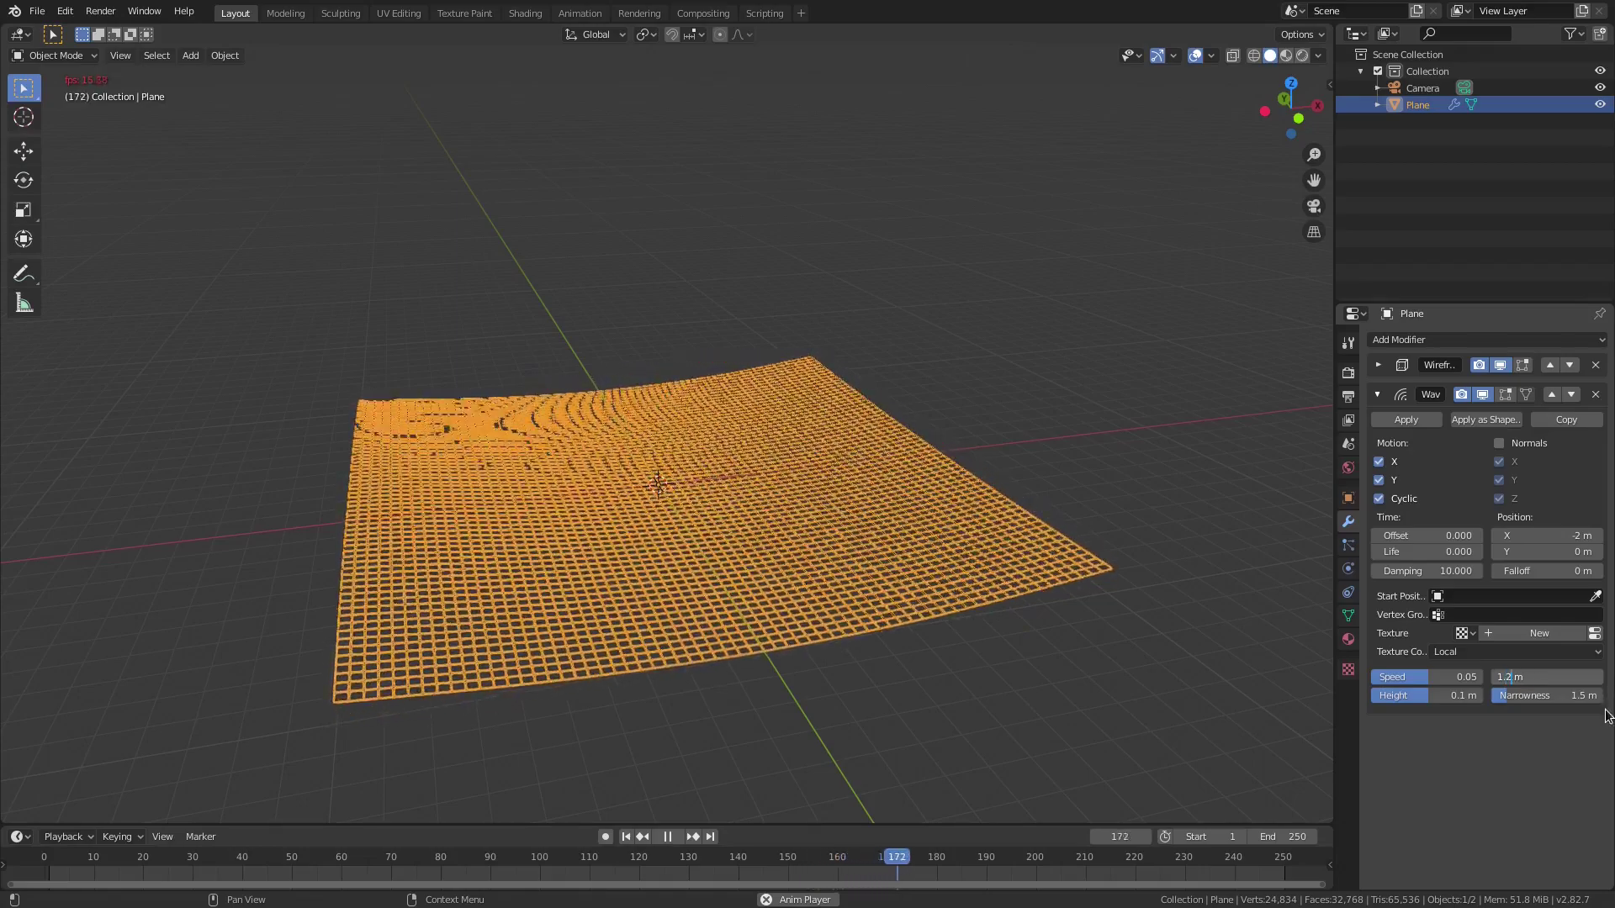
# Set the Wave modifier's narrowness to 5 m and check the wave shape on the plane.
pyautogui.moveTo(1532, 697); pyautogui.dragTo(1563, 697)
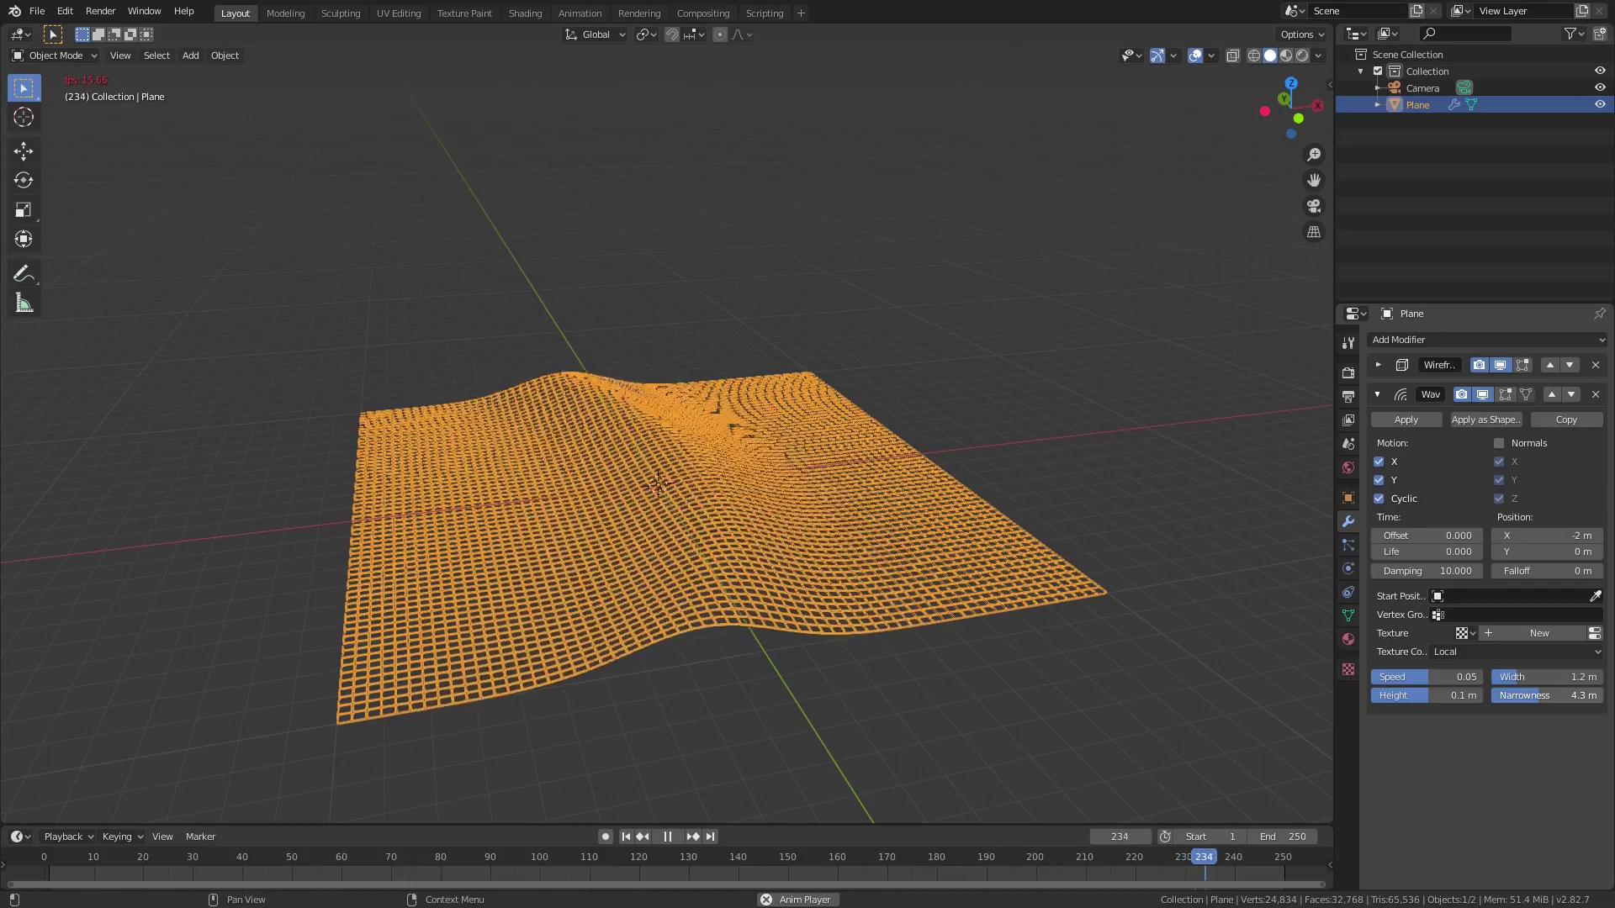
pyautogui.moveTo(841, 616); pyautogui.dragTo(816, 579, button='middle')
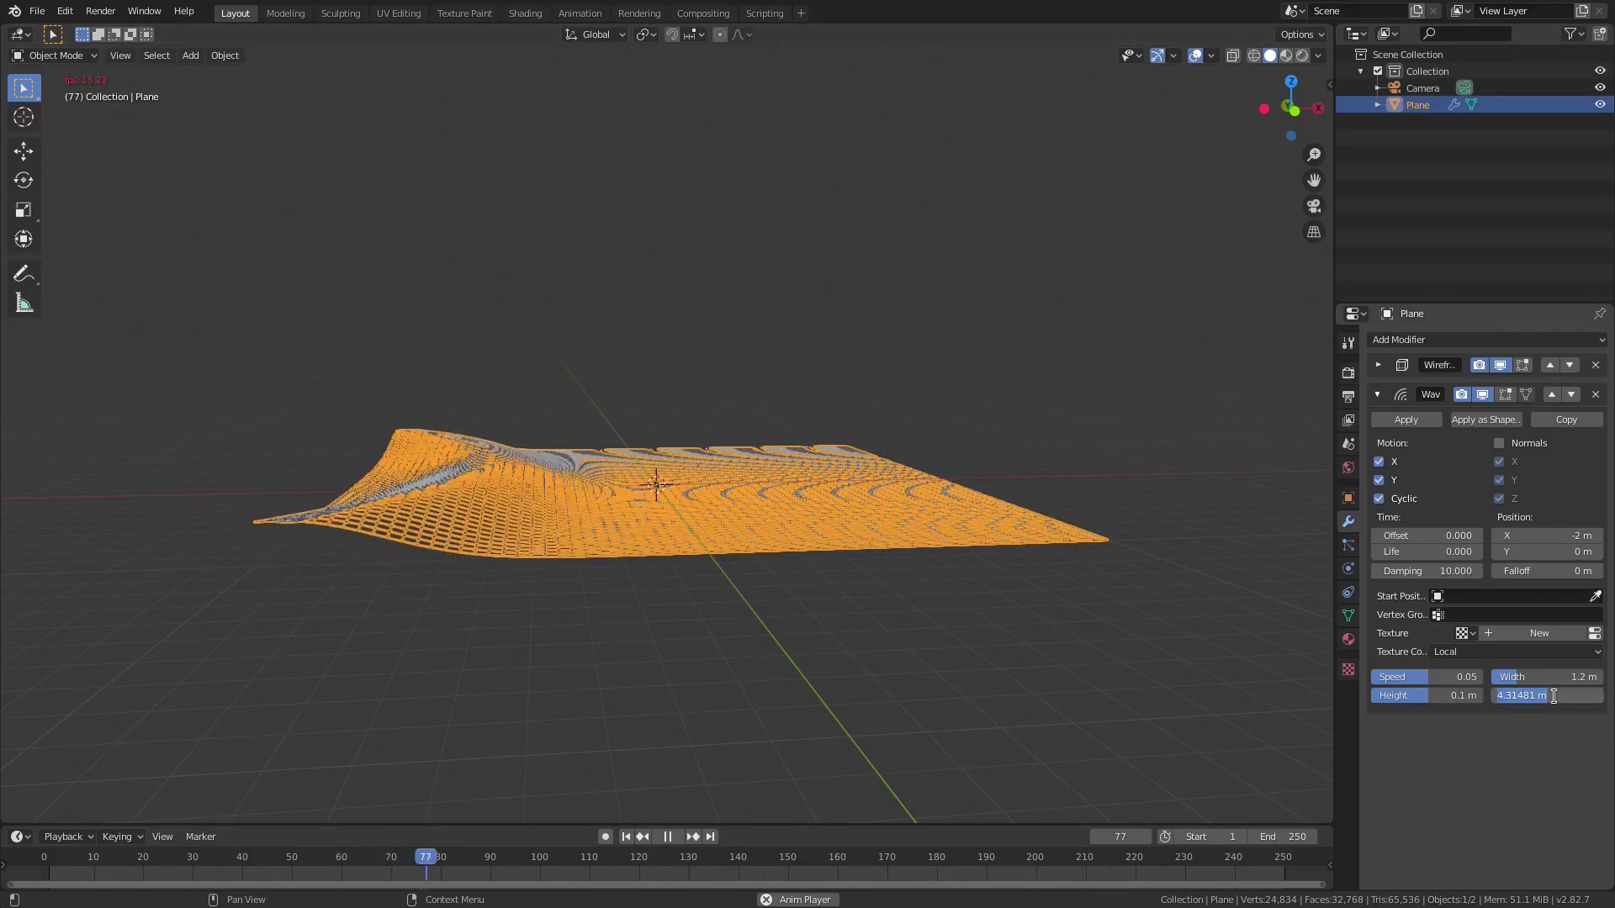
pyautogui.write('5')
pyautogui.press('Return')
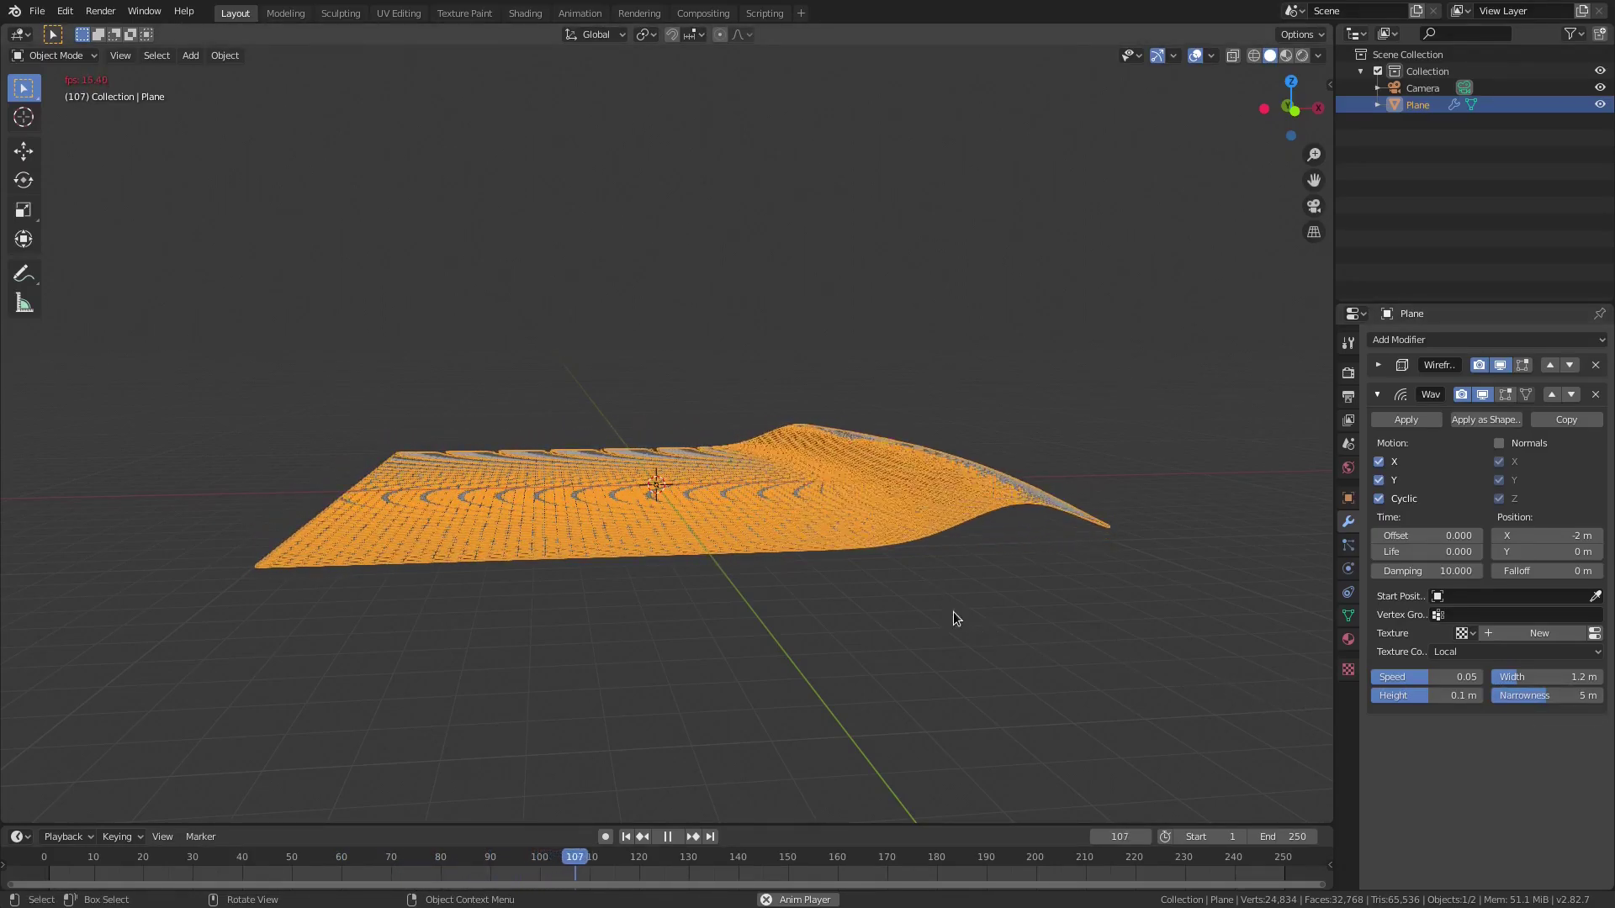
pyautogui.moveTo(819, 569); pyautogui.dragTo(971, 821, button='middle')
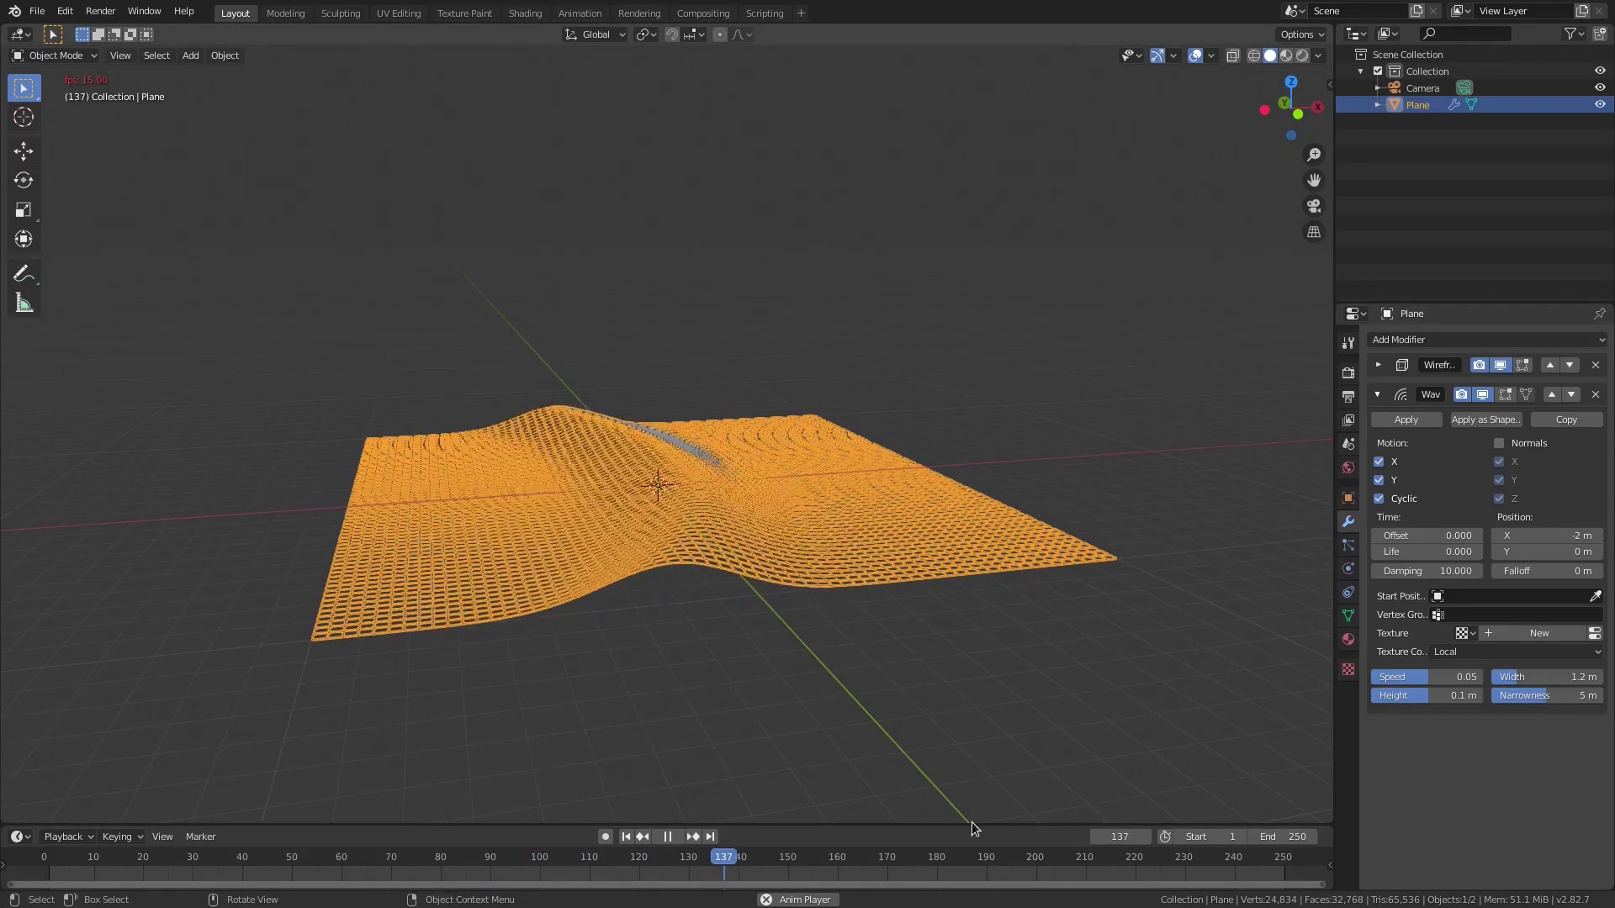
# Enlarge the timeline area and set the Wave modifier's speed to 0.10.
pyautogui.moveTo(973, 824); pyautogui.dragTo(974, 792)
pyautogui.scroll(-1, 936, 675)
pyautogui.moveTo(936, 674); pyautogui.dragTo(930, 684, button='middle')
pyautogui.click(1458, 677)
pyautogui.write('0.')
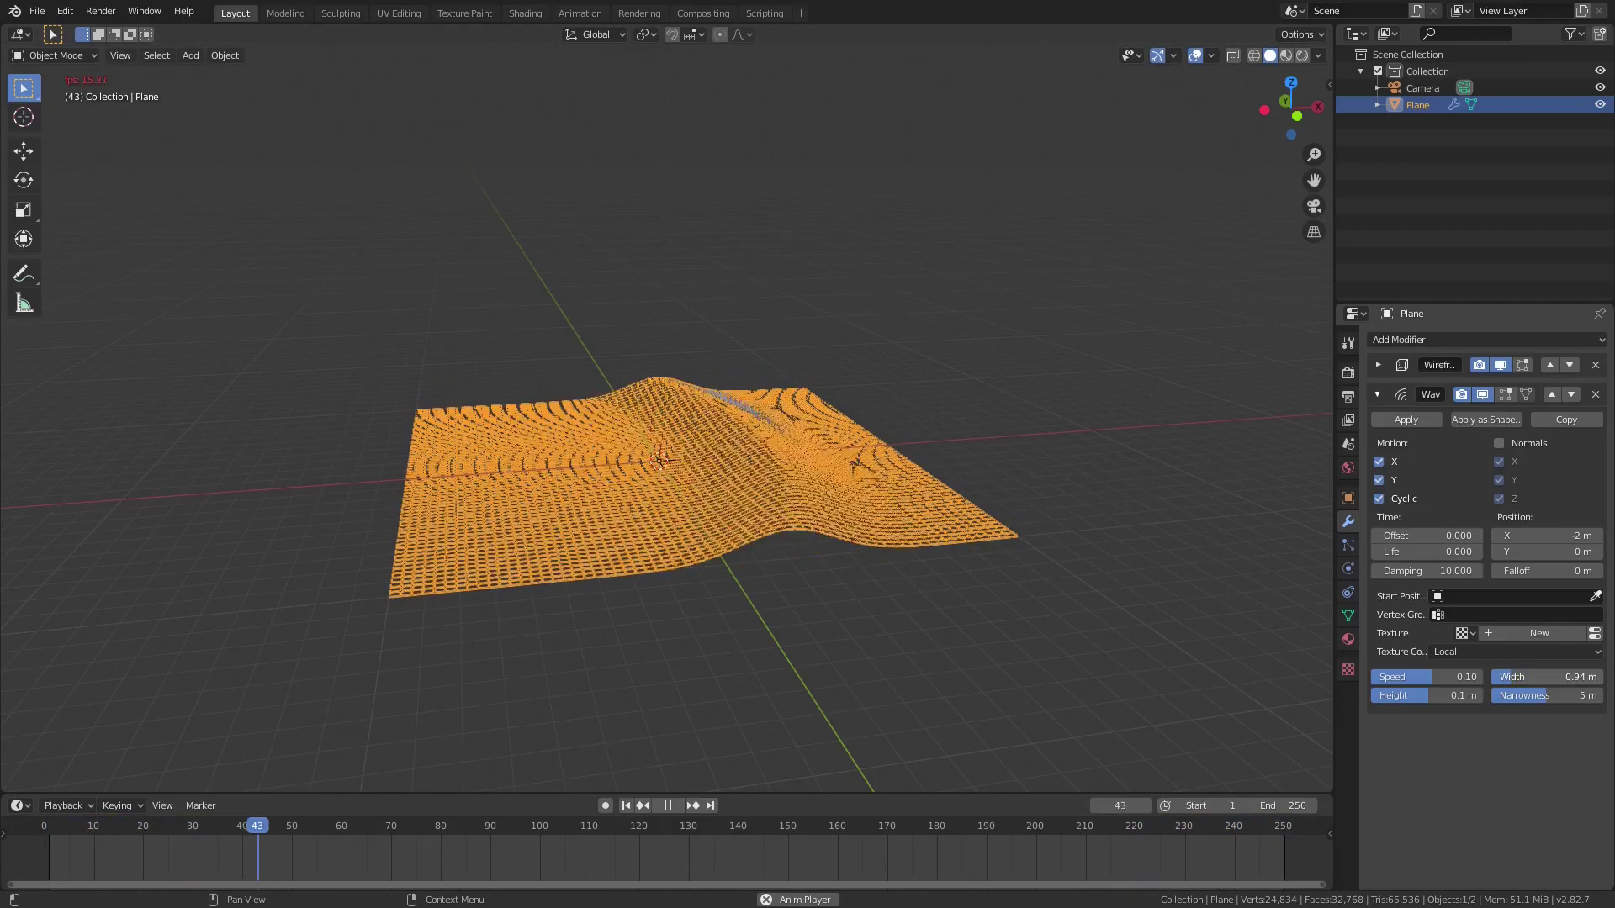
# Set the Wave modifier's width to 0.9 m.
pyautogui.moveTo(1547, 677); pyautogui.dragTo(1542, 677)
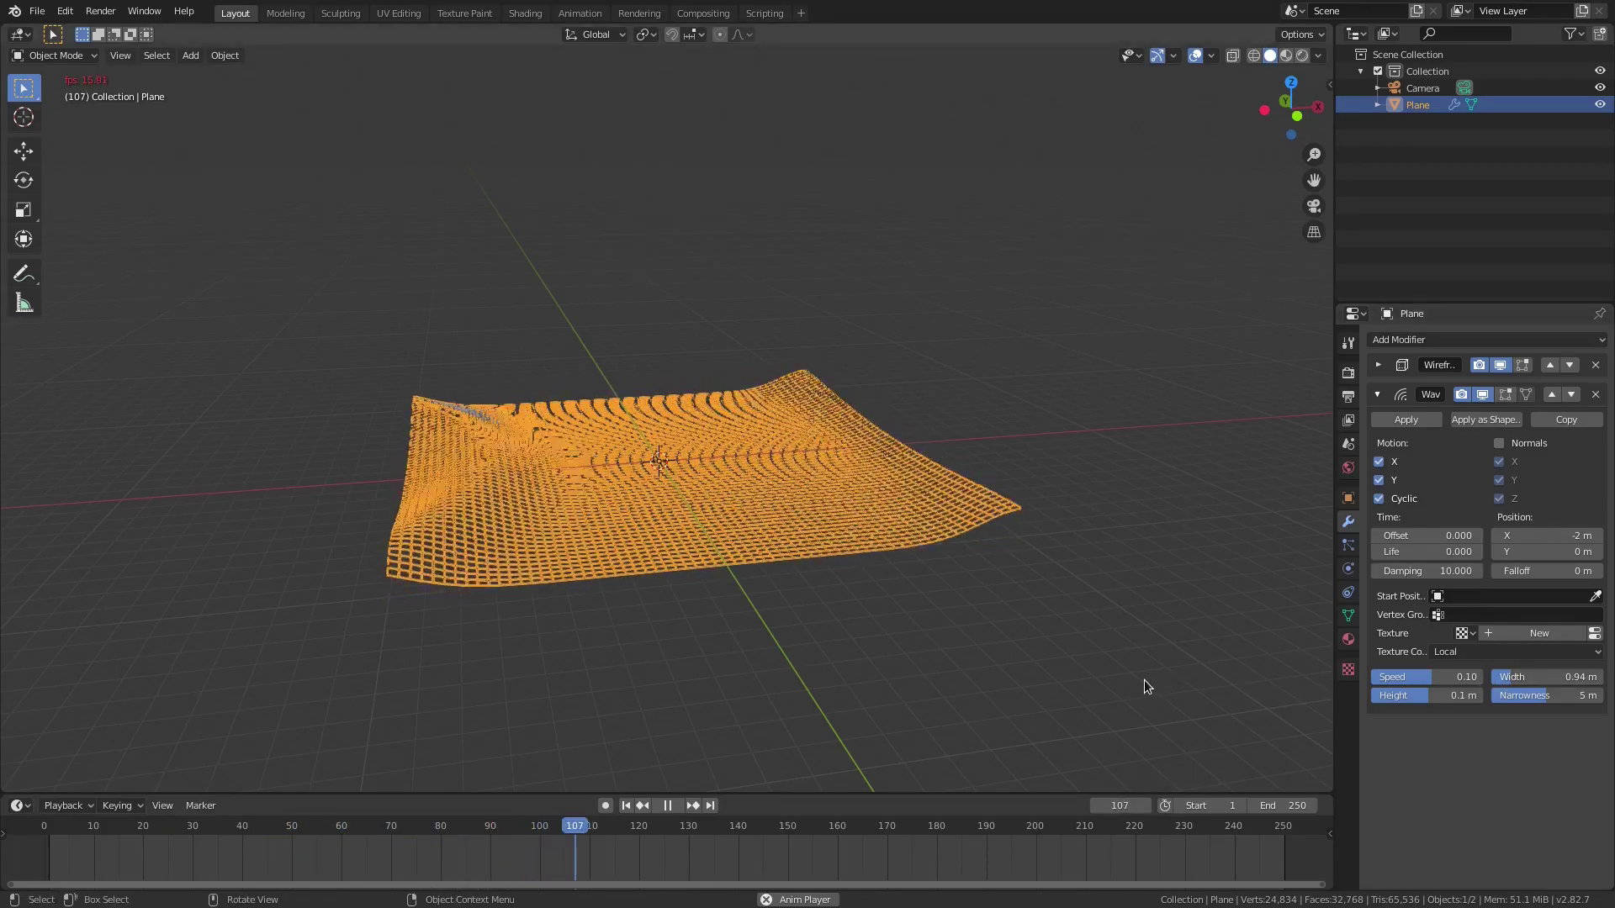
pyautogui.doubleClick(1547, 677)
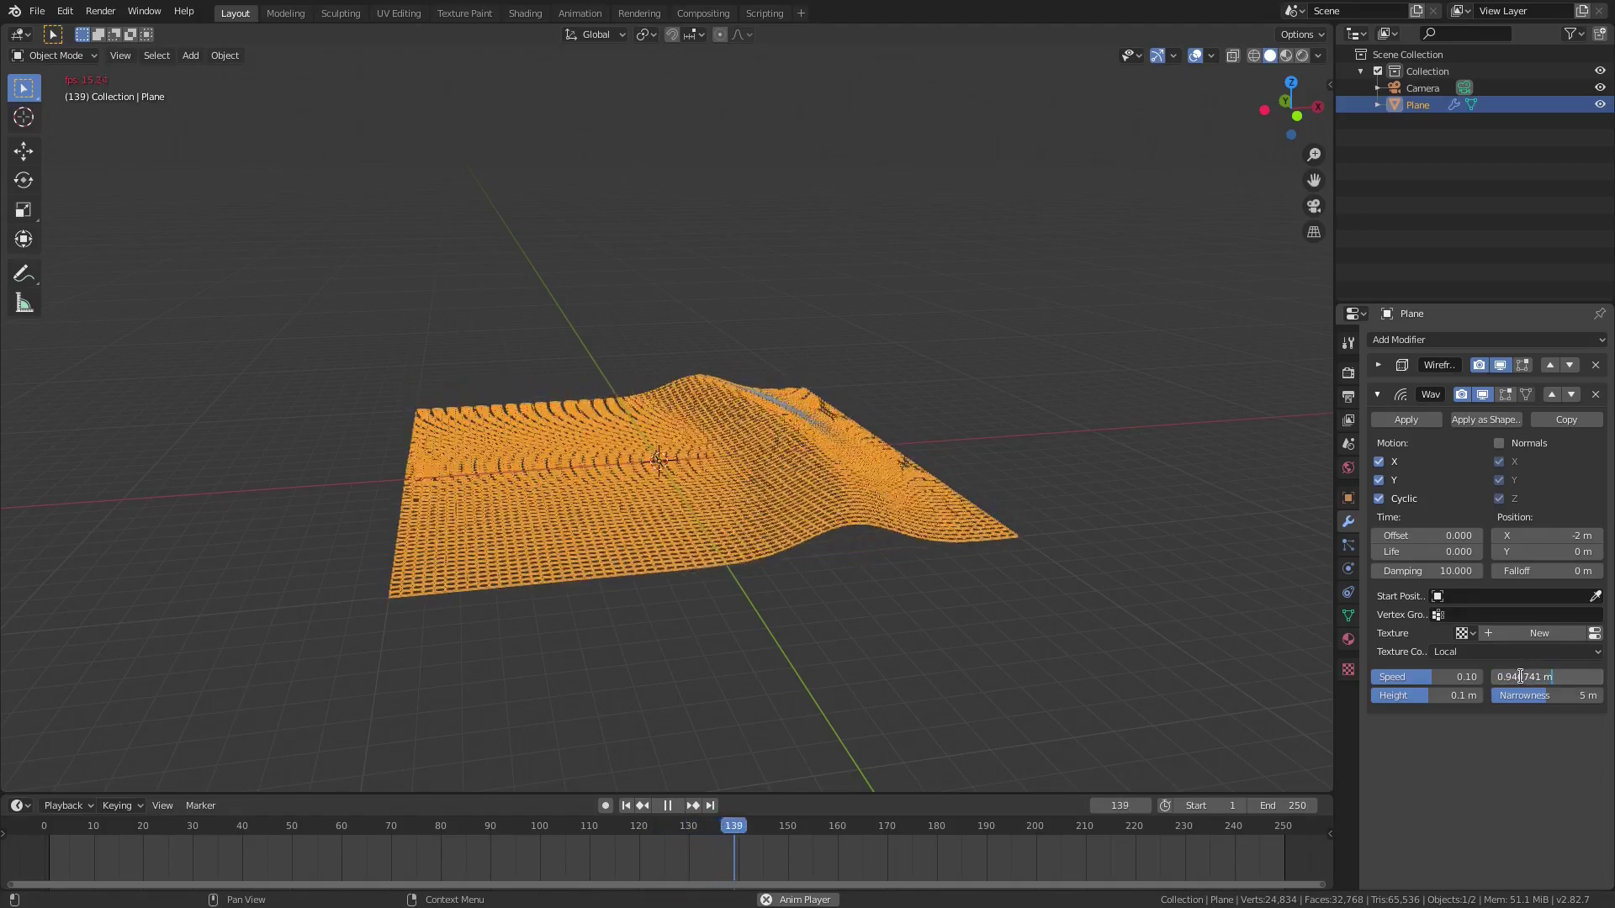
pyautogui.moveTo(1529, 677); pyautogui.dragTo(1538, 677)
pyautogui.write('9')
pyautogui.press('Return')
pyautogui.click(1515, 677)
pyautogui.press('Delete')
pyautogui.press('Return')
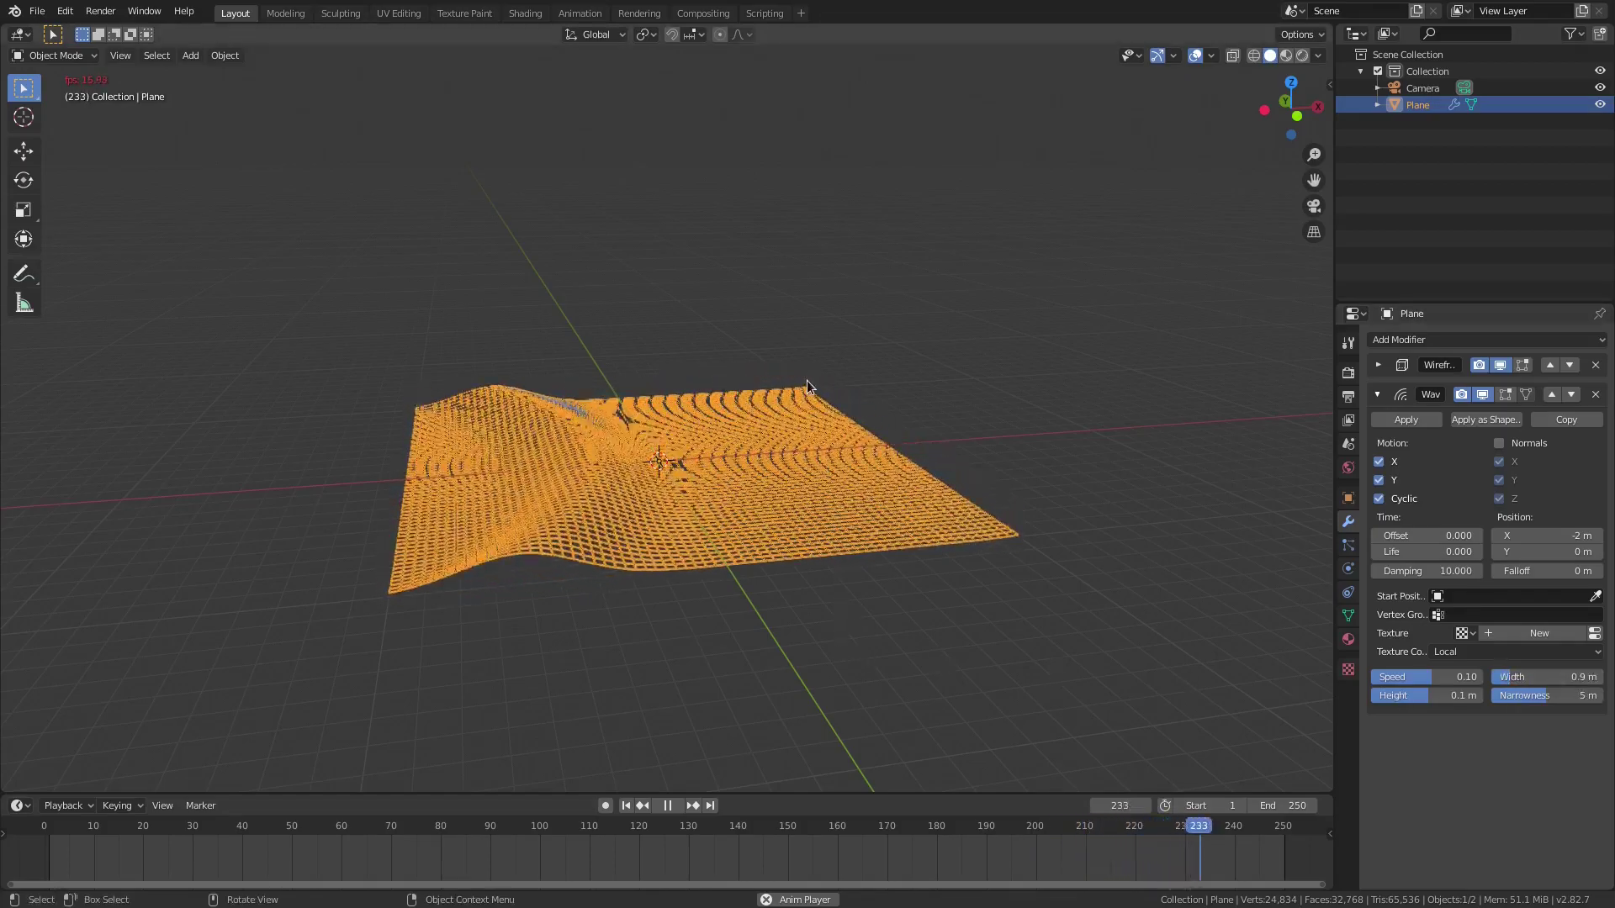
# Assign the existing material named Material to the plane and set its base color to bright green.
pyautogui.moveTo(806, 380); pyautogui.dragTo(797, 460, button='middle')
pyautogui.scroll(1, 798, 461)
pyautogui.moveTo(843, 535); pyautogui.dragTo(854, 517, button='middle')
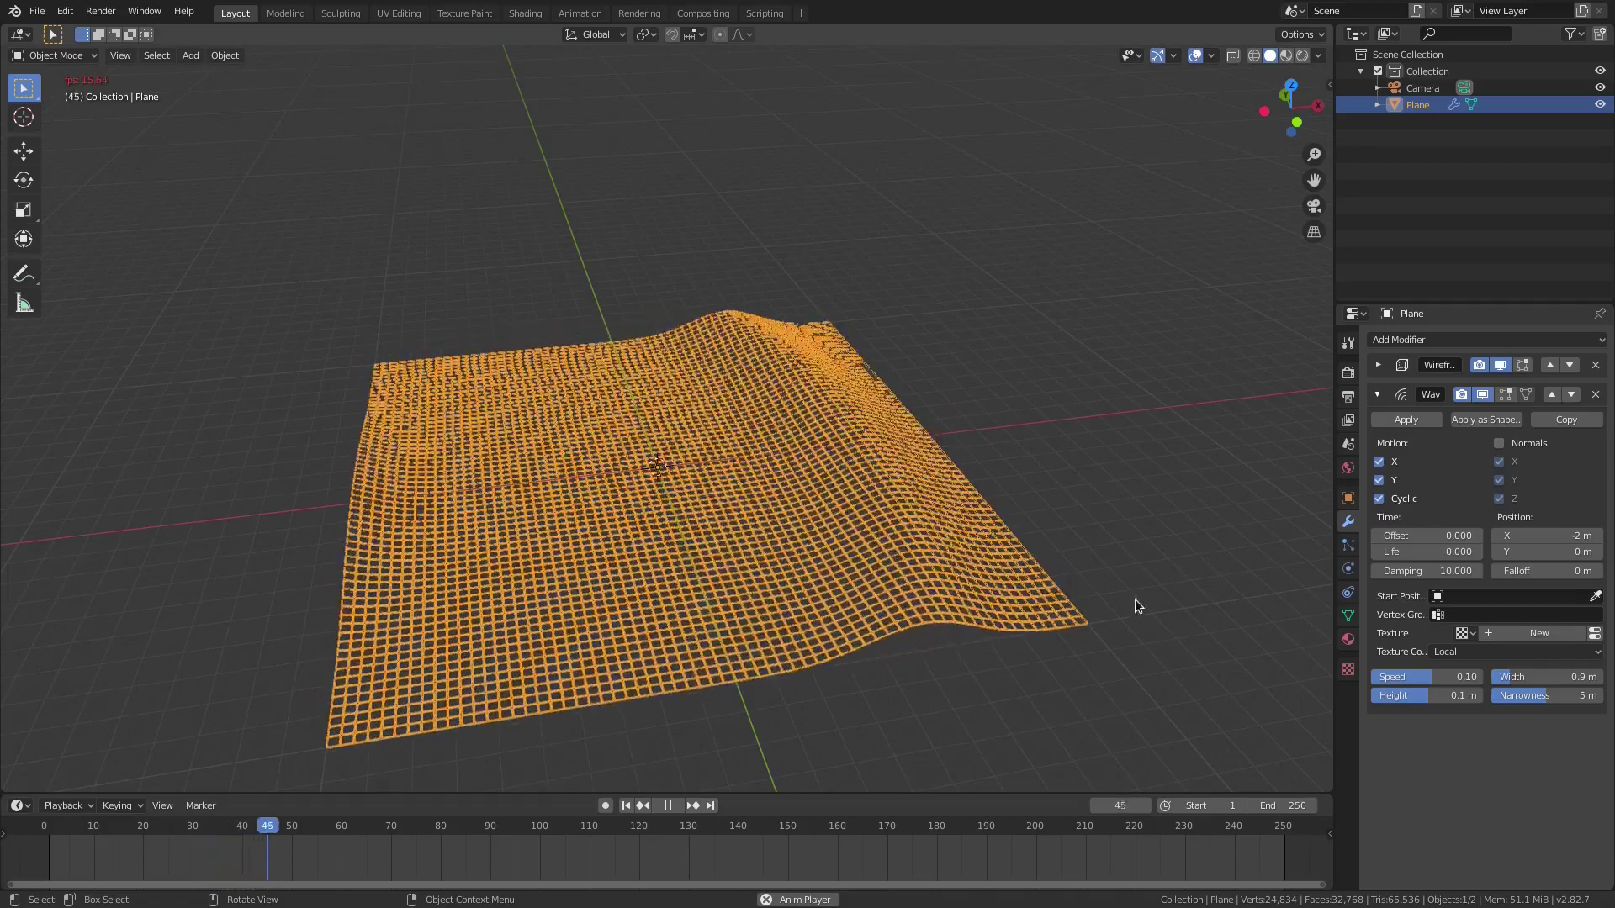
pyautogui.click(1349, 638)
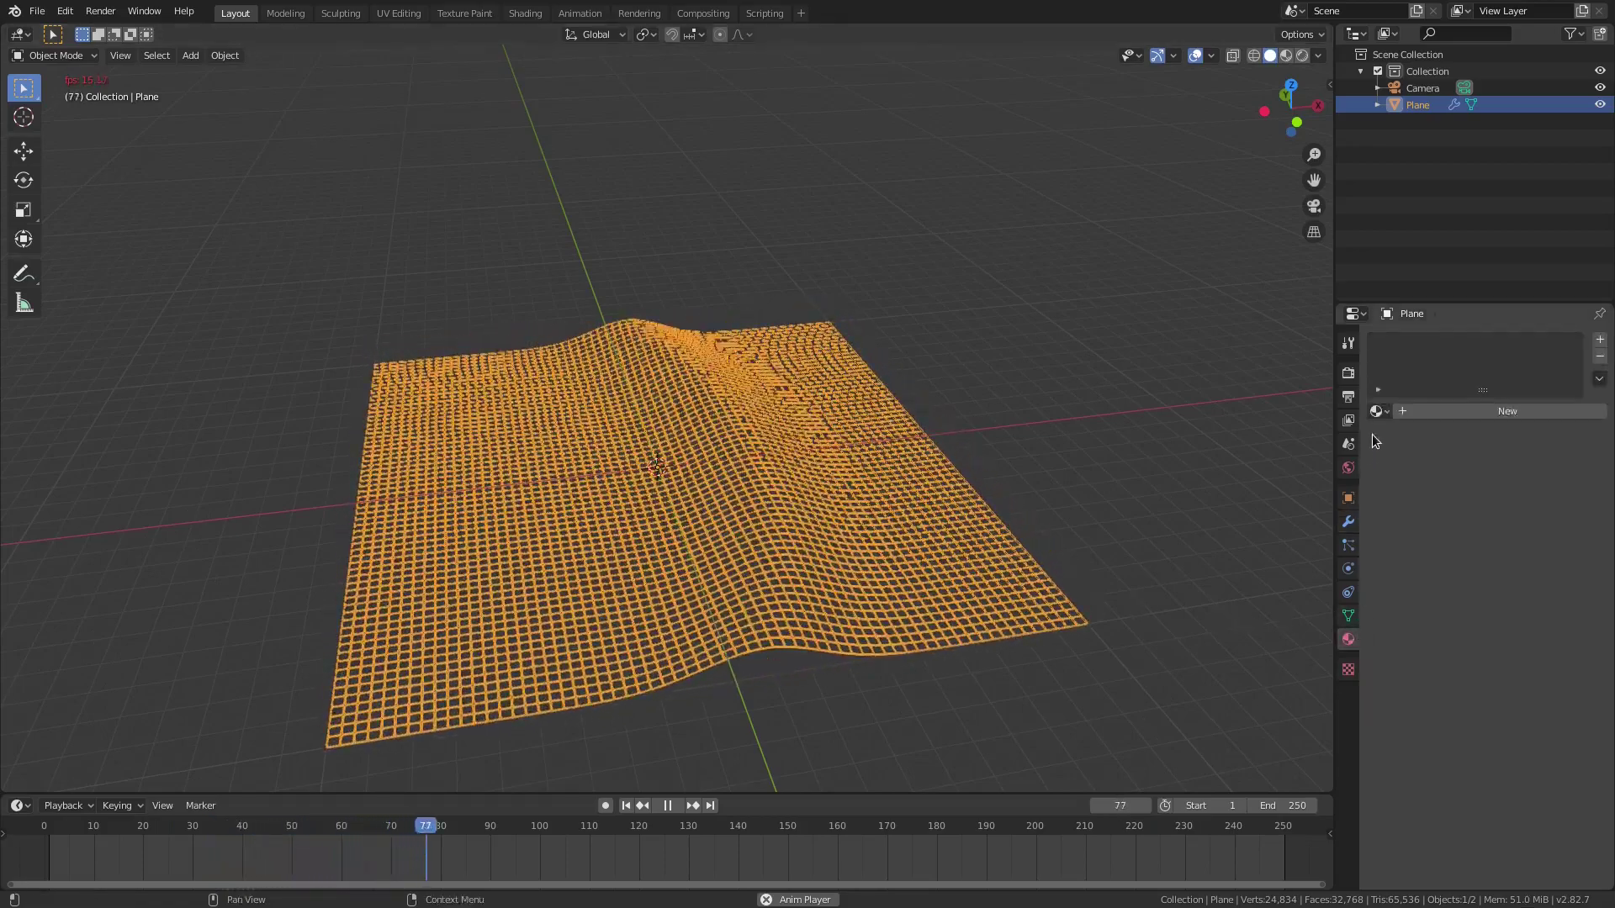
pyautogui.click(1379, 411)
pyautogui.click(1380, 436)
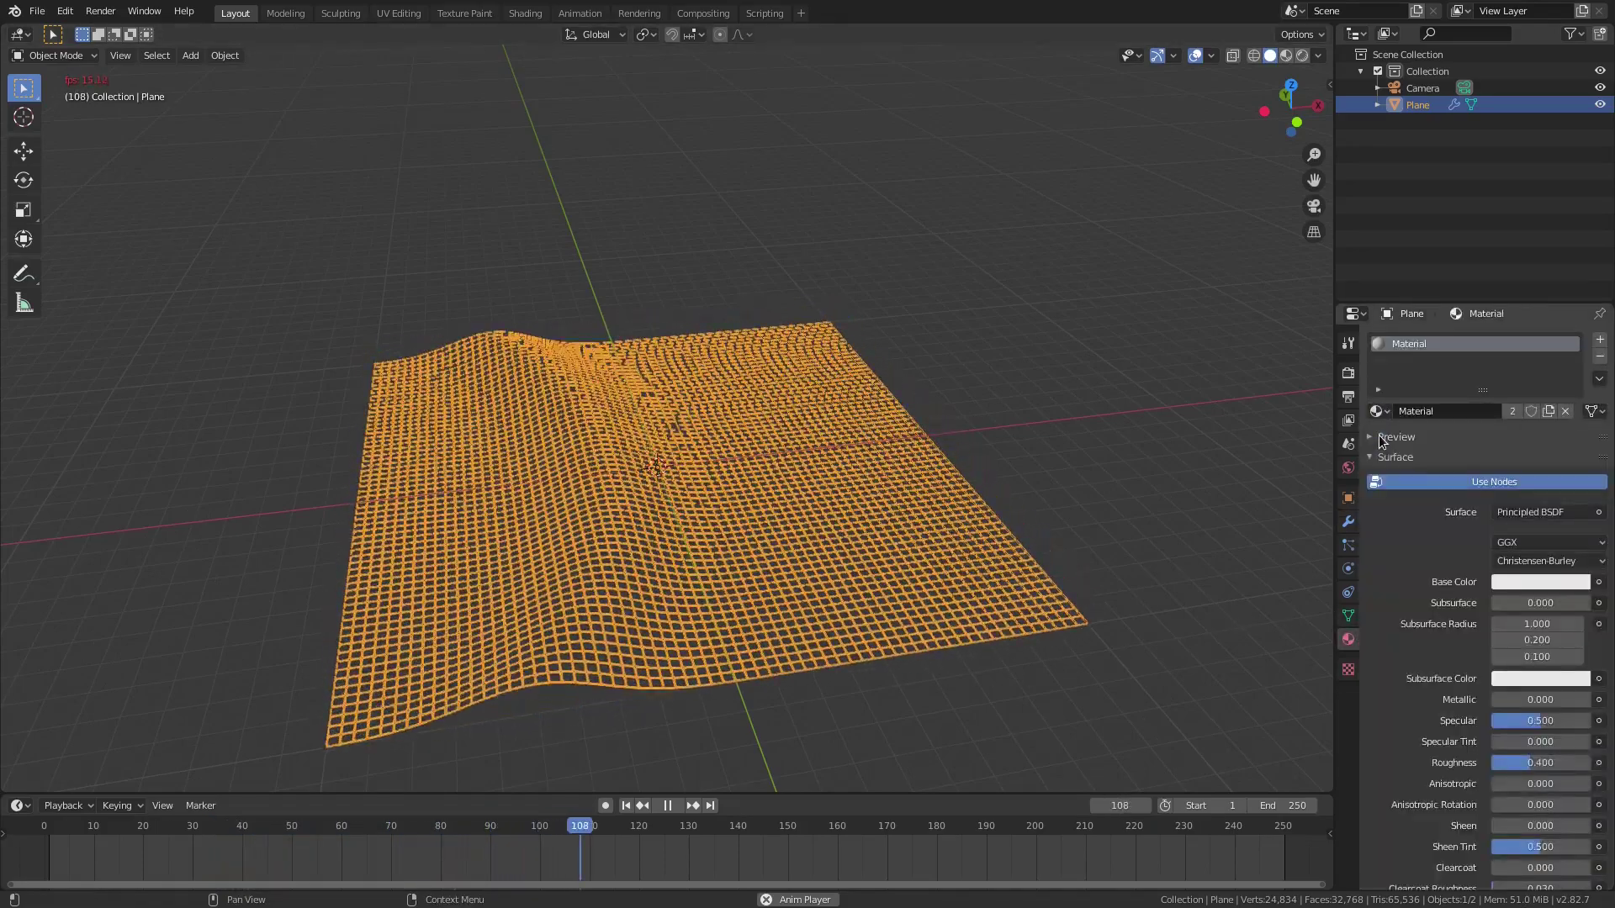
pyautogui.click(1511, 583)
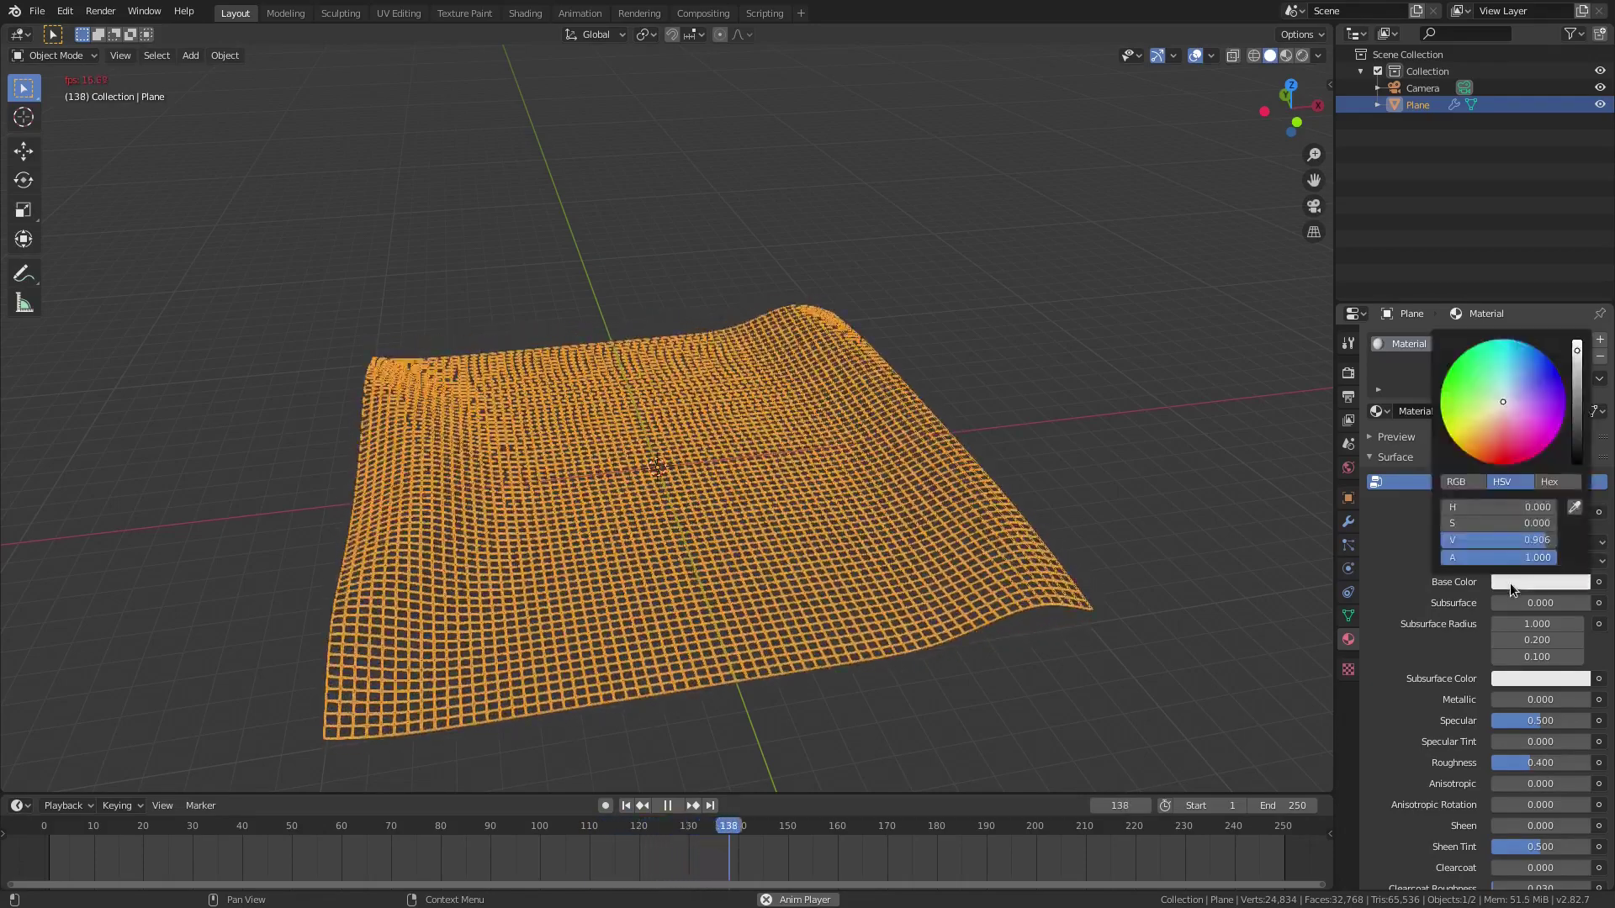
pyautogui.click(1456, 386)
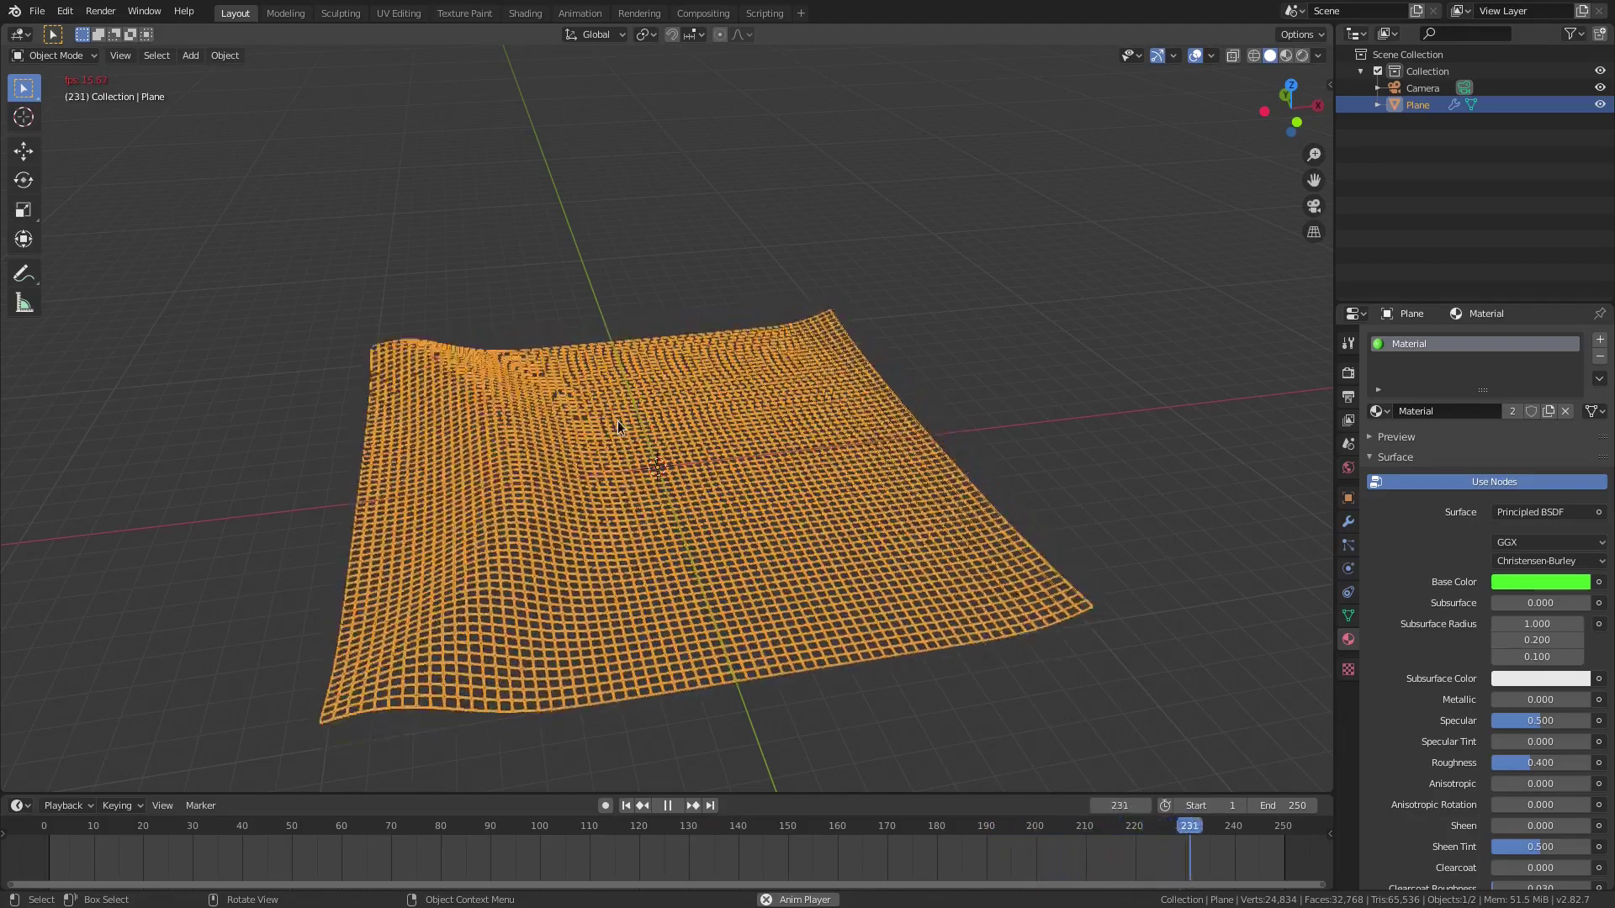
# Add a point light and raise it along the Z axis above the plane's center.
pyautogui.hotkey('shift', 'a')
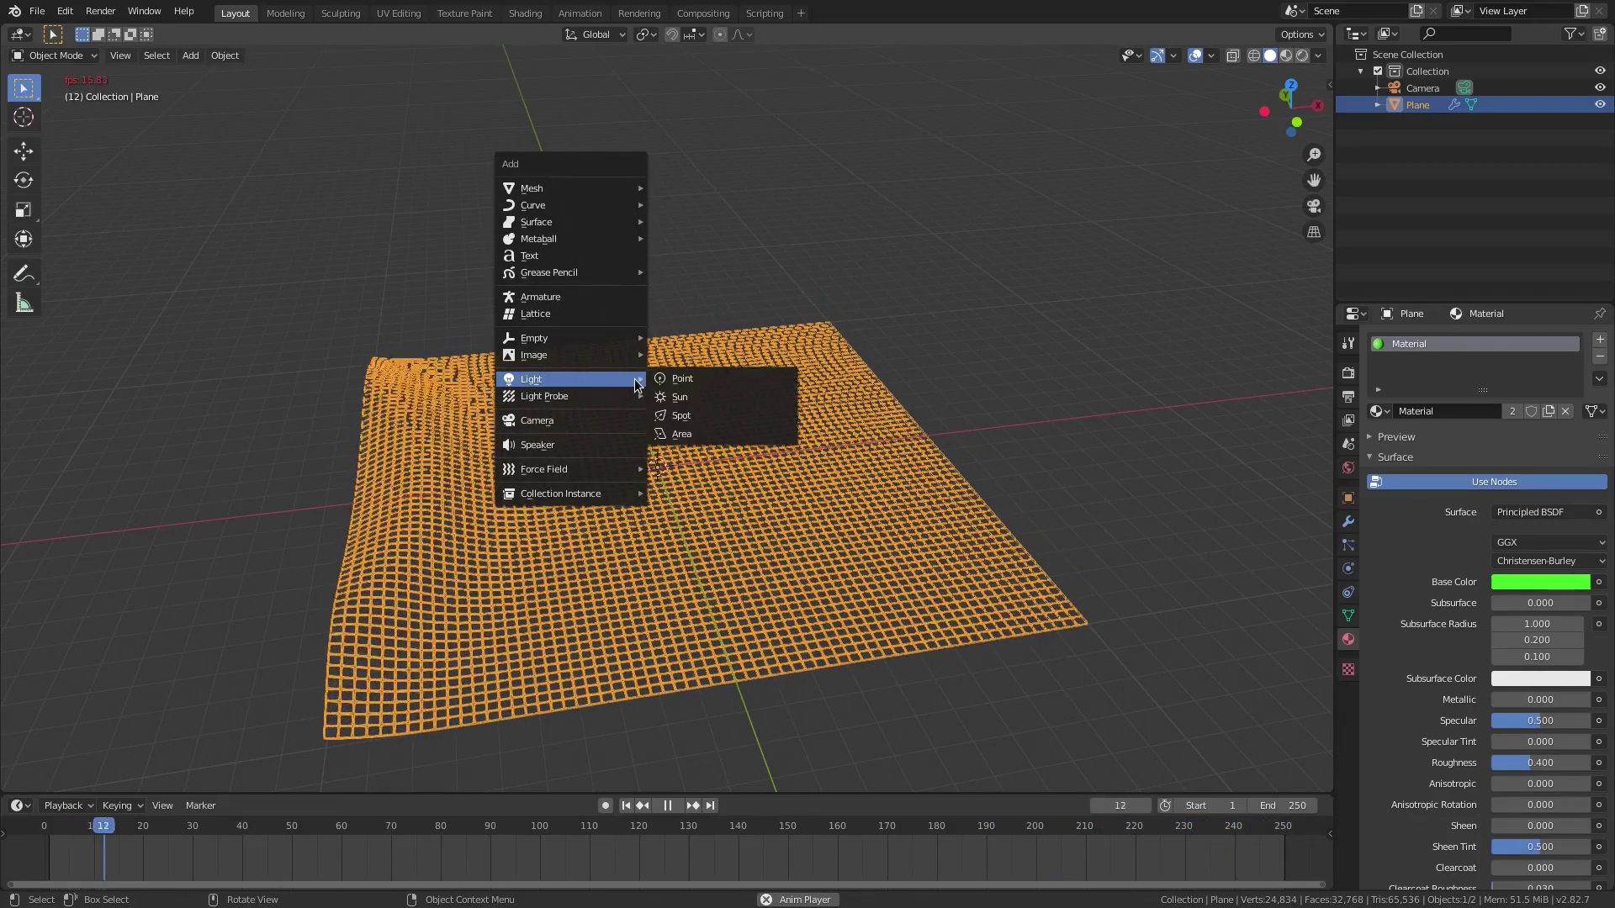
pyautogui.click(674, 379)
pyautogui.press('g')
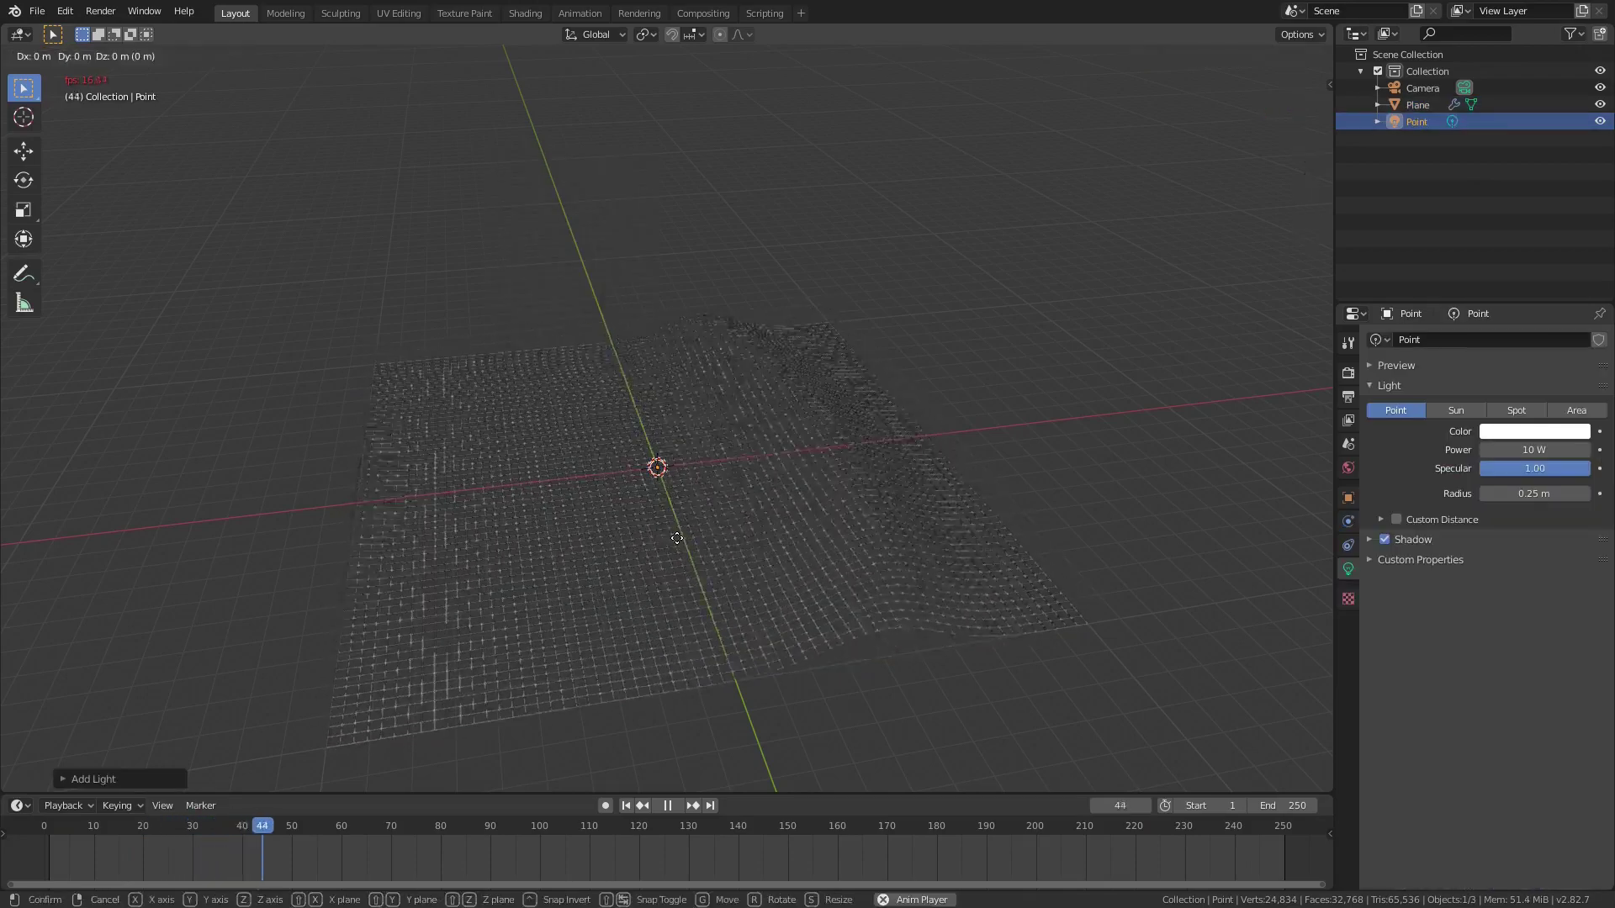
pyautogui.press('z')
pyautogui.click(691, 321)
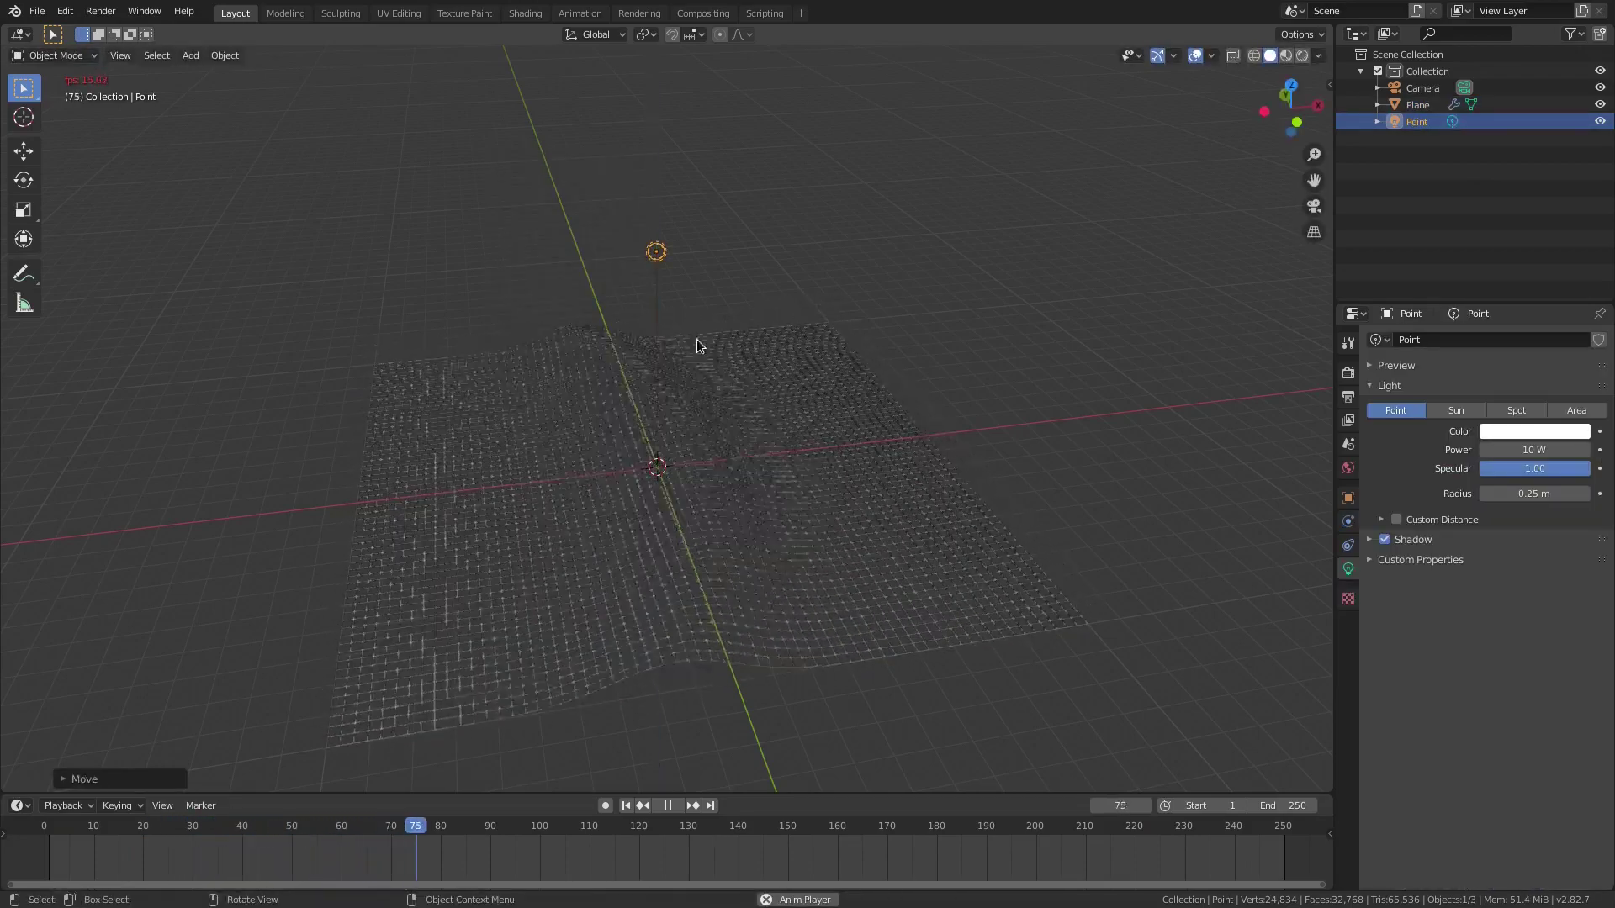
# Move the point light along the global Y axis towards the far side of the plane.
pyautogui.moveTo(785, 441); pyautogui.dragTo(905, 526, button='middle')
pyautogui.press('g')
pyautogui.press('y')
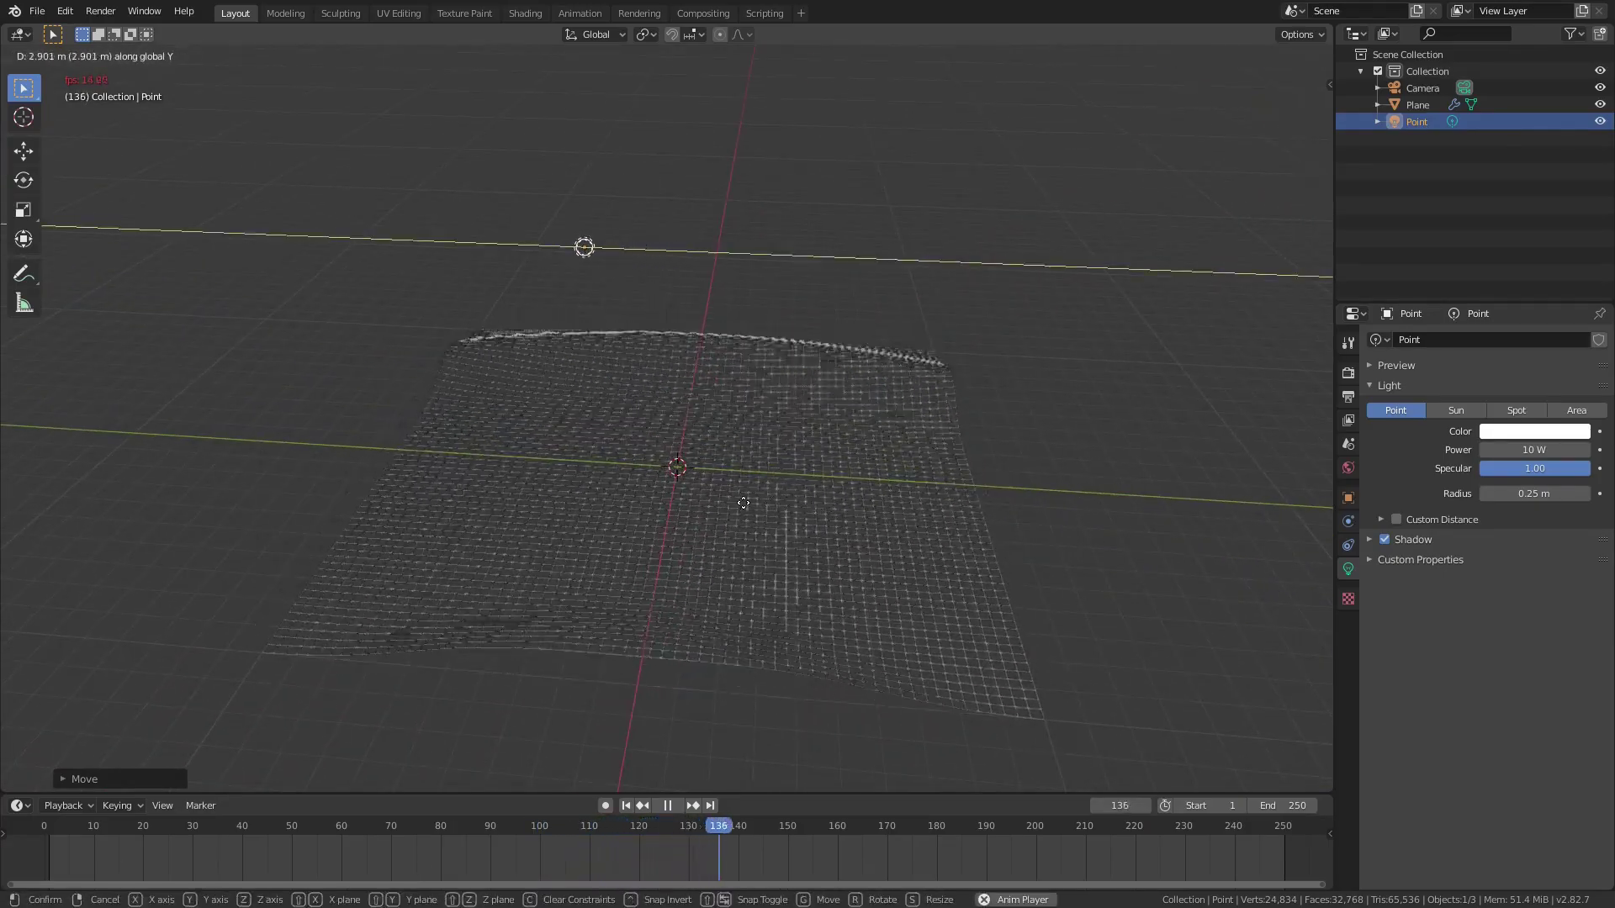
pyautogui.click(503, 467)
pyautogui.moveTo(508, 473); pyautogui.dragTo(515, 148, button='middle')
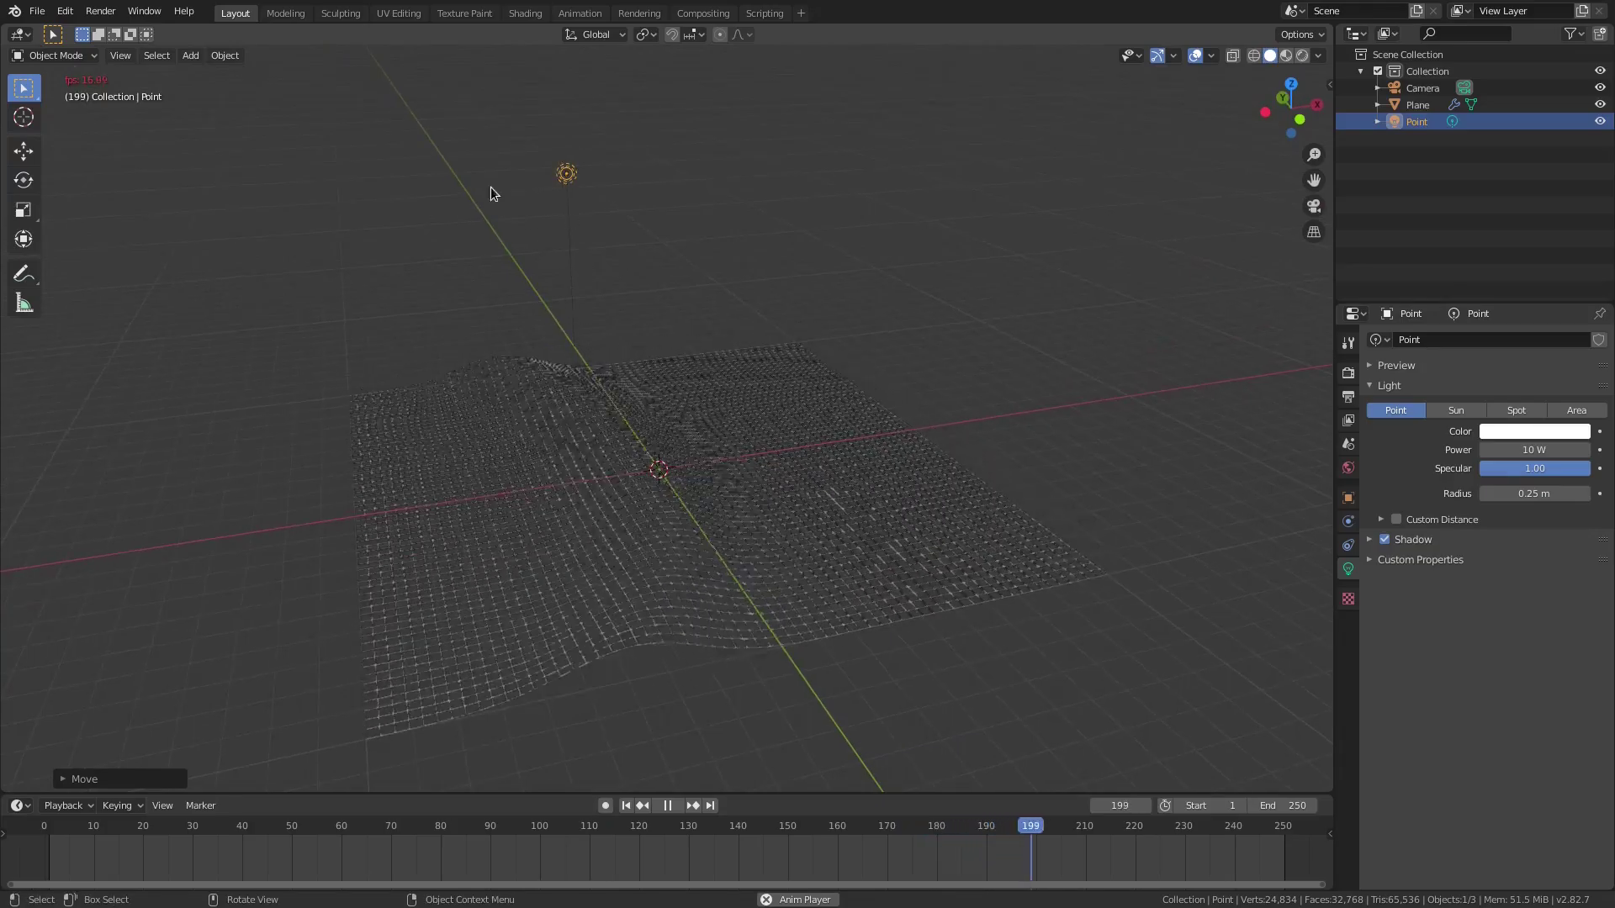
# Set the point light's color to bright green, and select the plane to preview it in Rendered viewport shading.
pyautogui.moveTo(796, 335); pyautogui.dragTo(781, 329, button='middle')
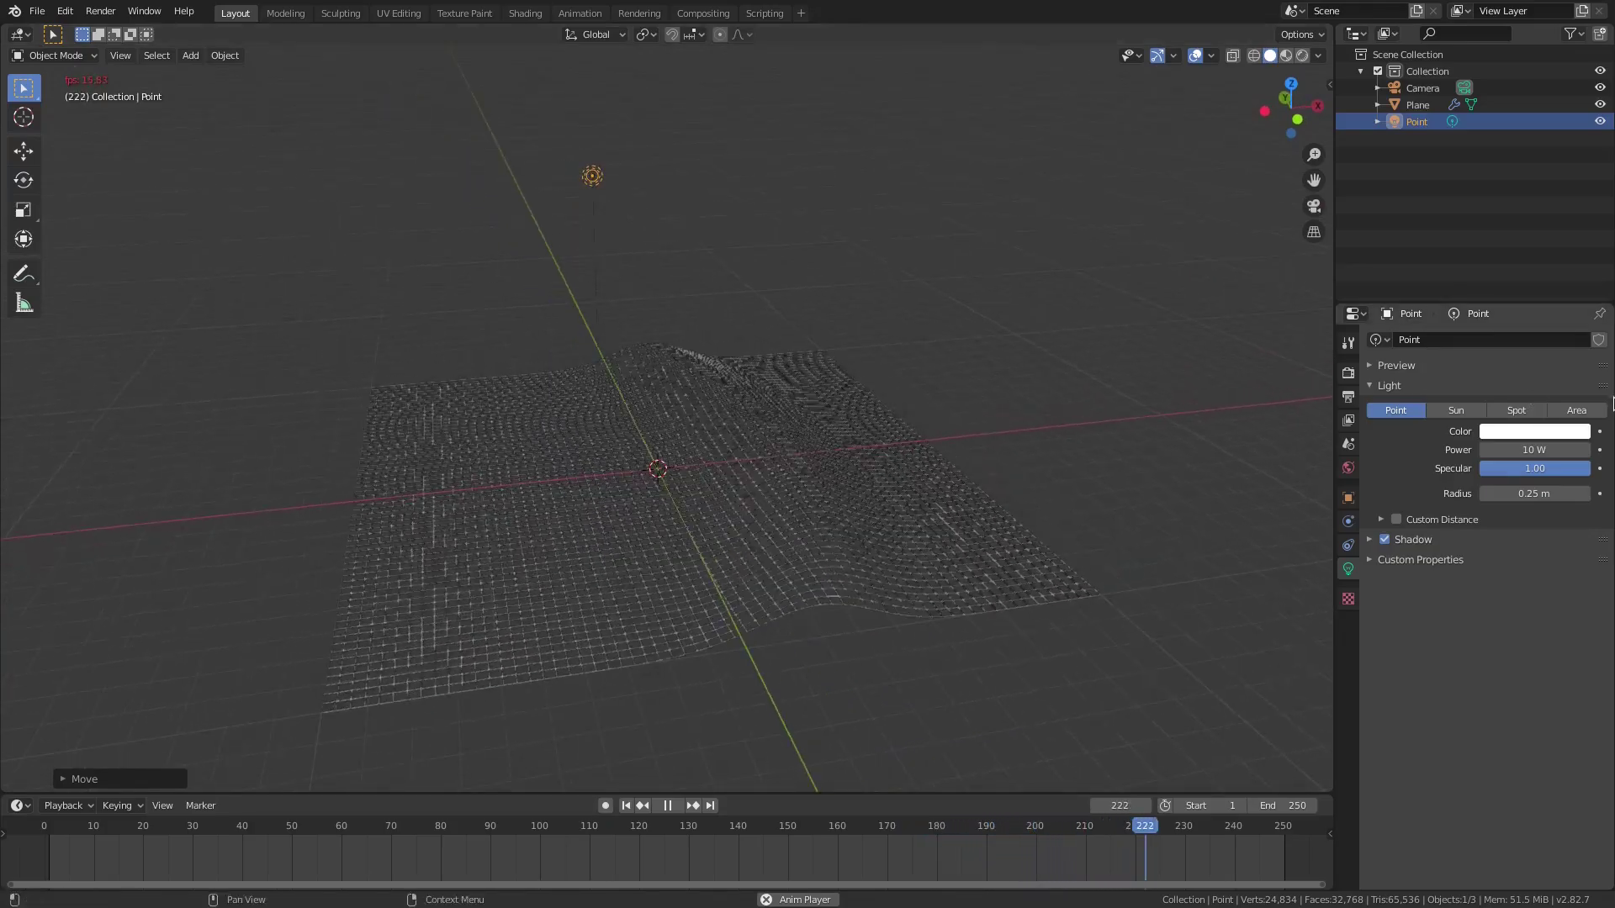
pyautogui.click(1536, 433)
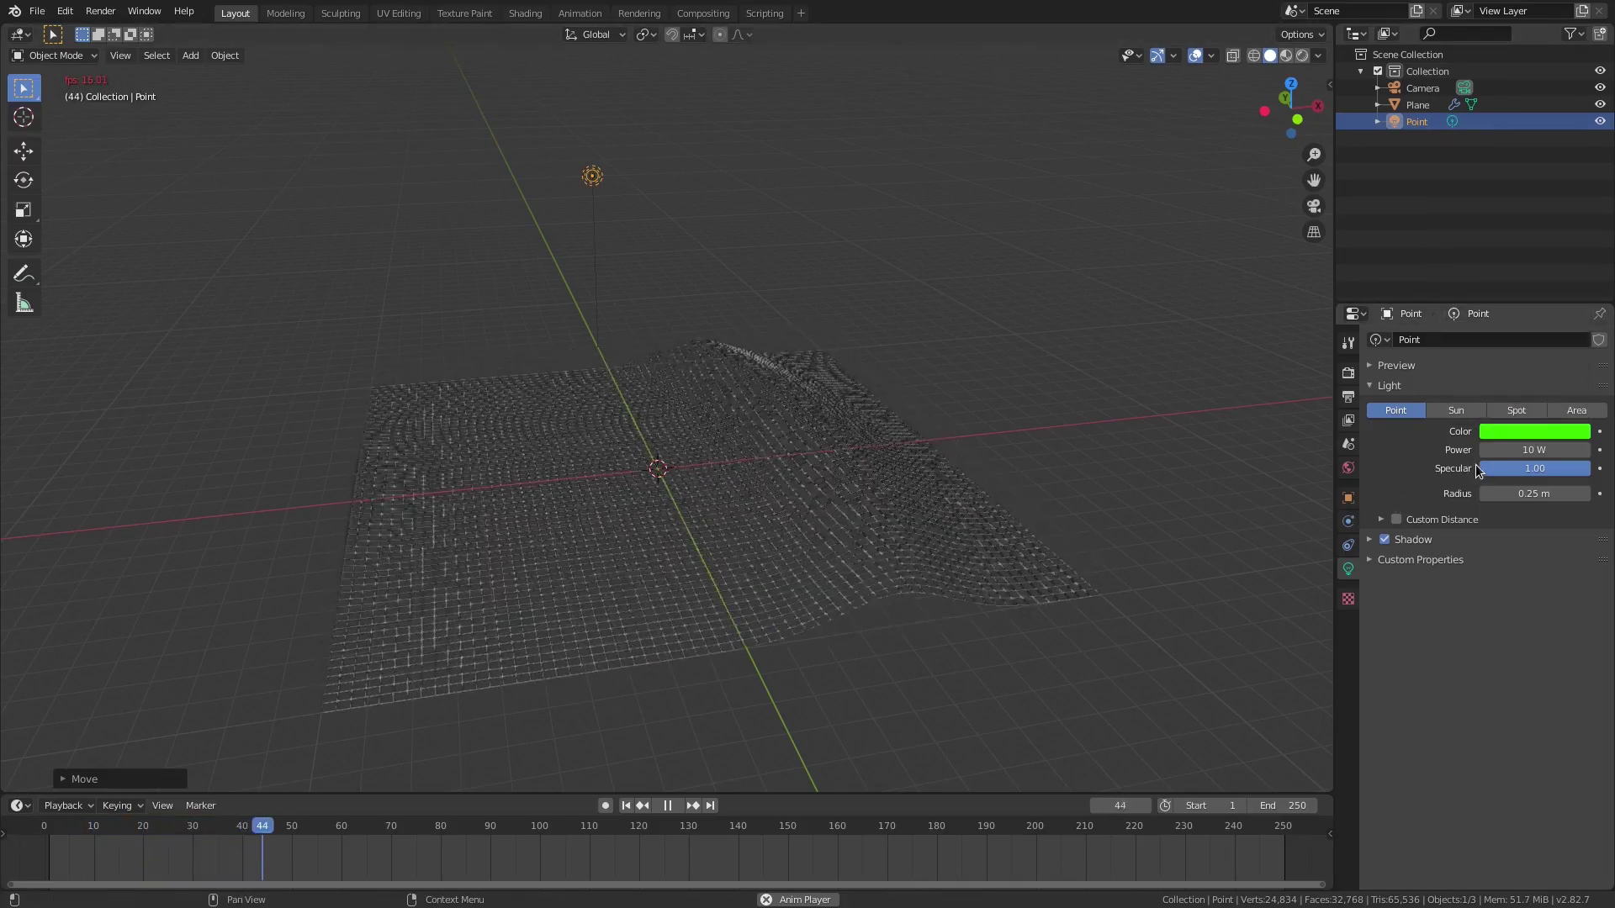
pyautogui.click(917, 402)
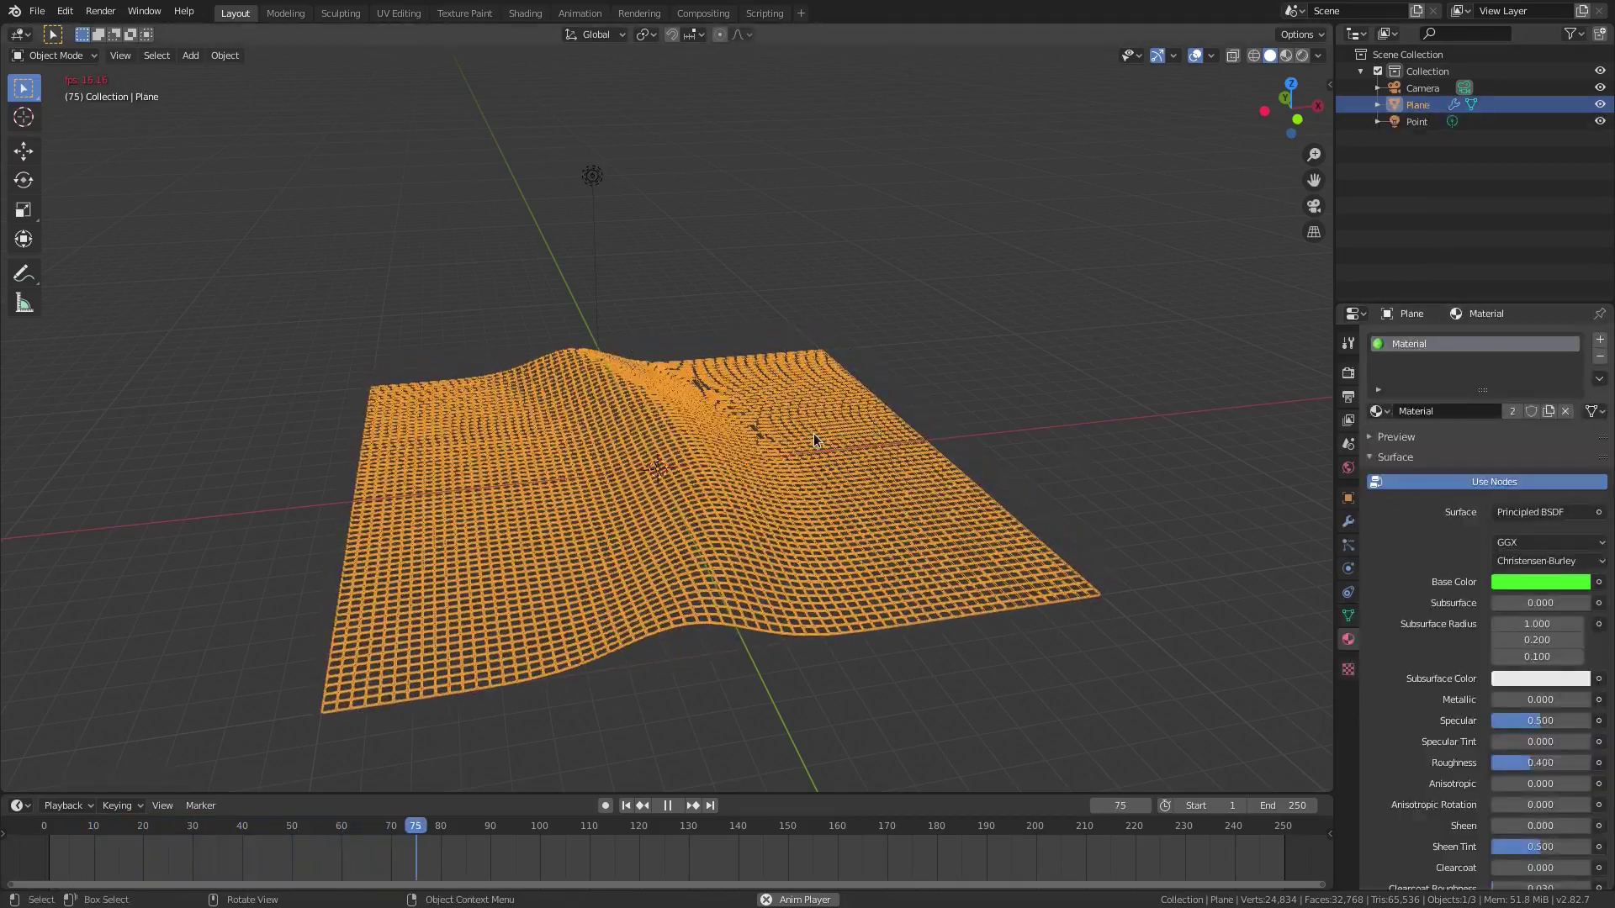
pyautogui.click(1301, 61)
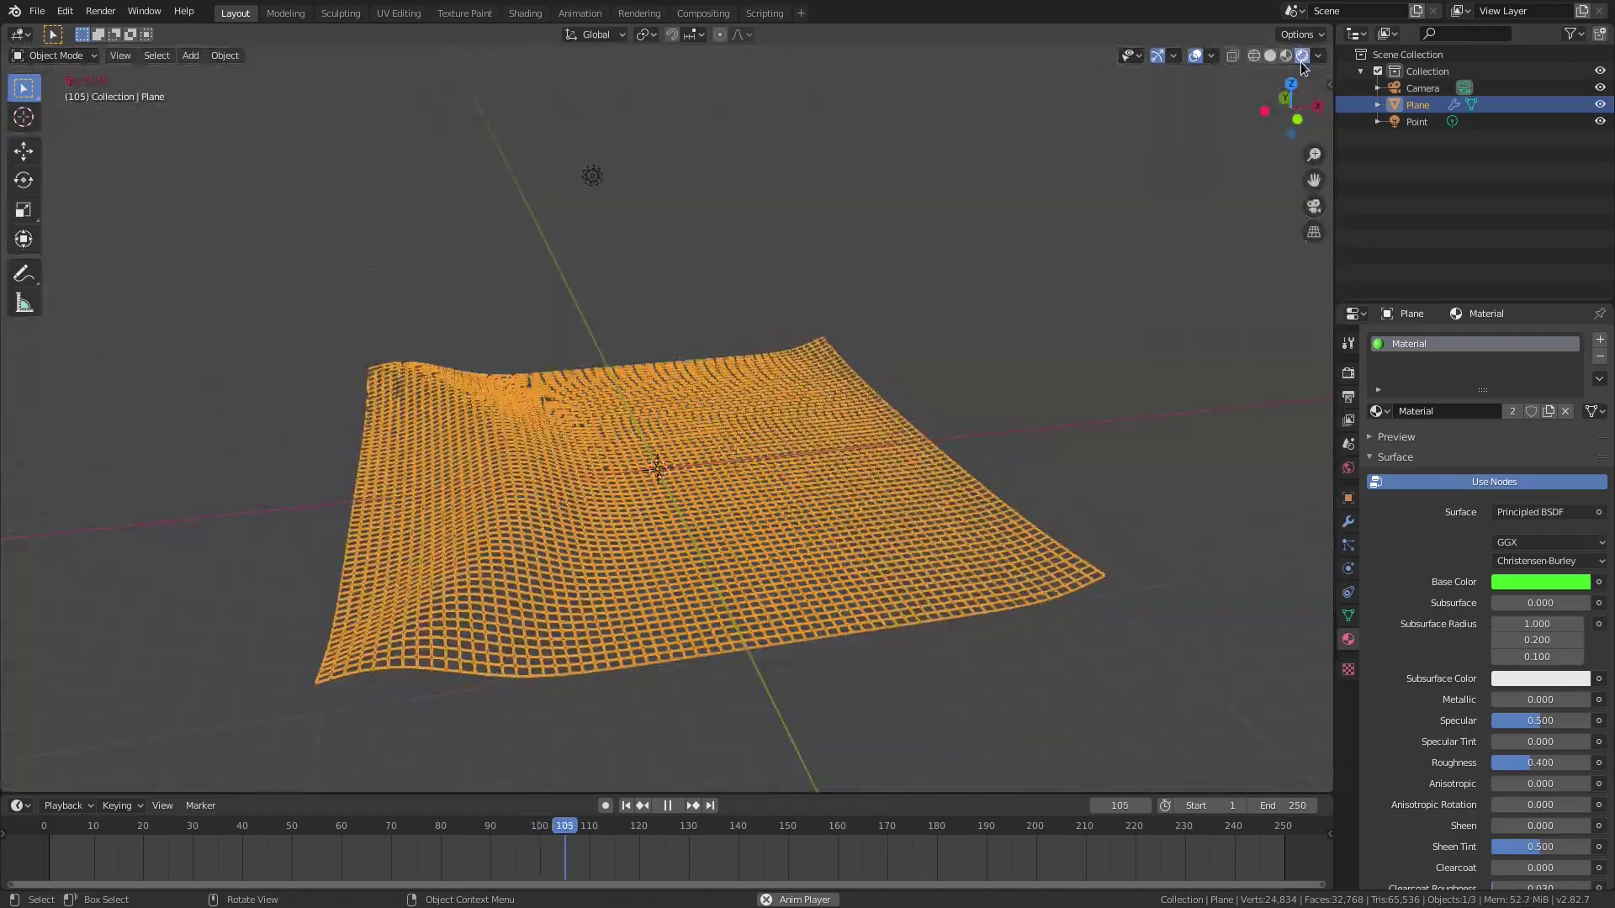
# Hide the viewport overlays and set the world background color to black.
pyautogui.scroll(1, 863, 461)
pyautogui.moveTo(863, 461); pyautogui.dragTo(865, 483, button='middle')
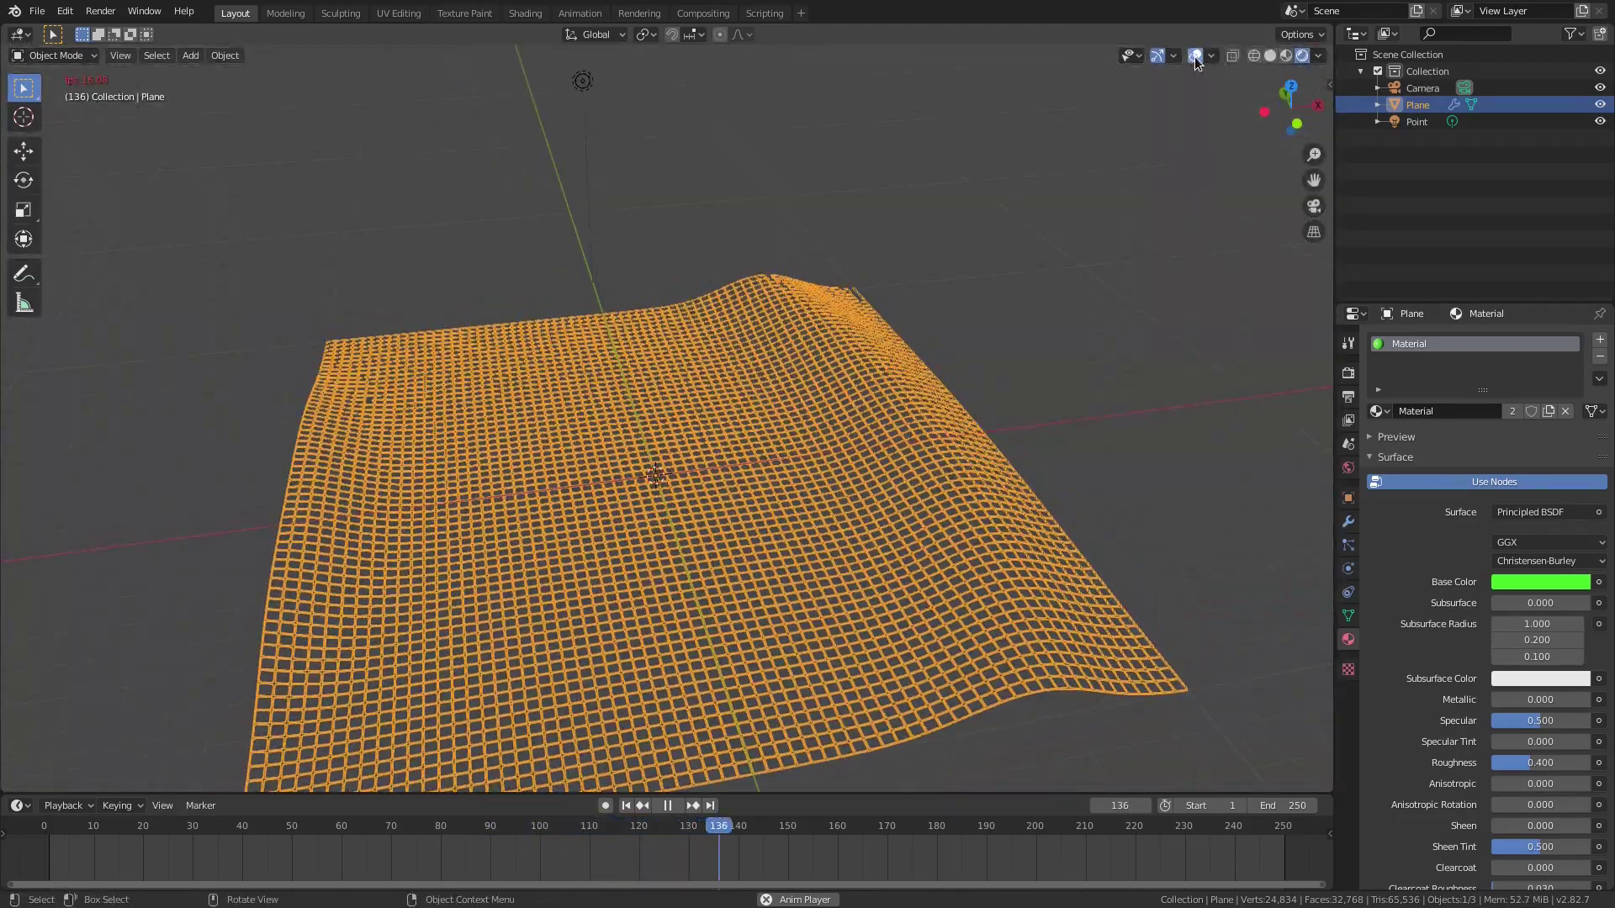
pyautogui.click(1196, 57)
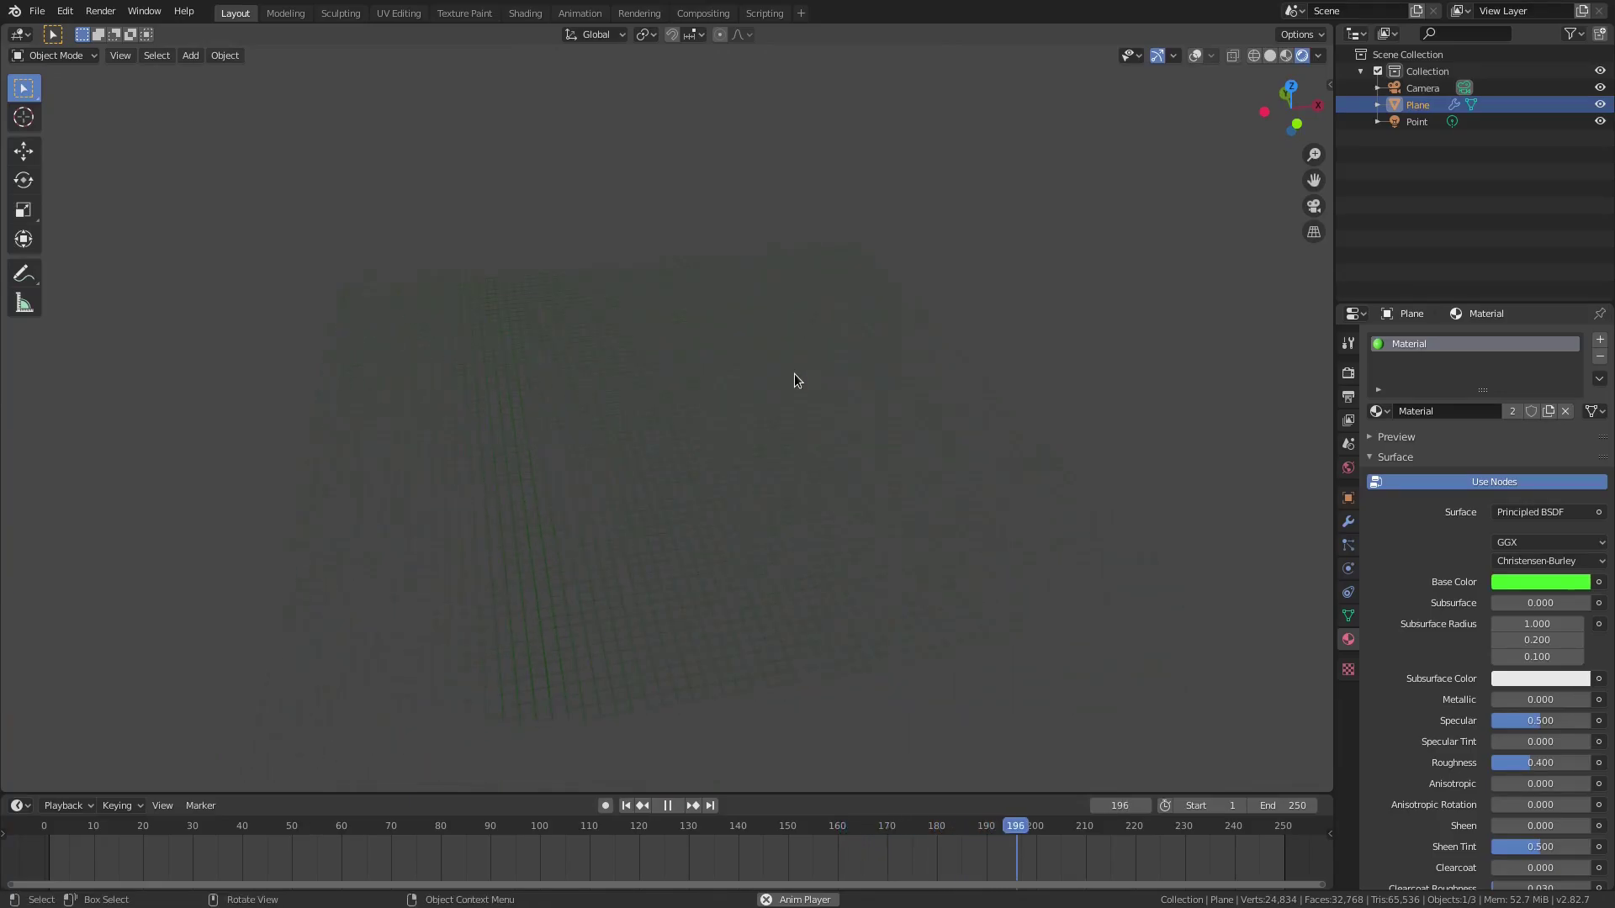
pyautogui.click(1348, 469)
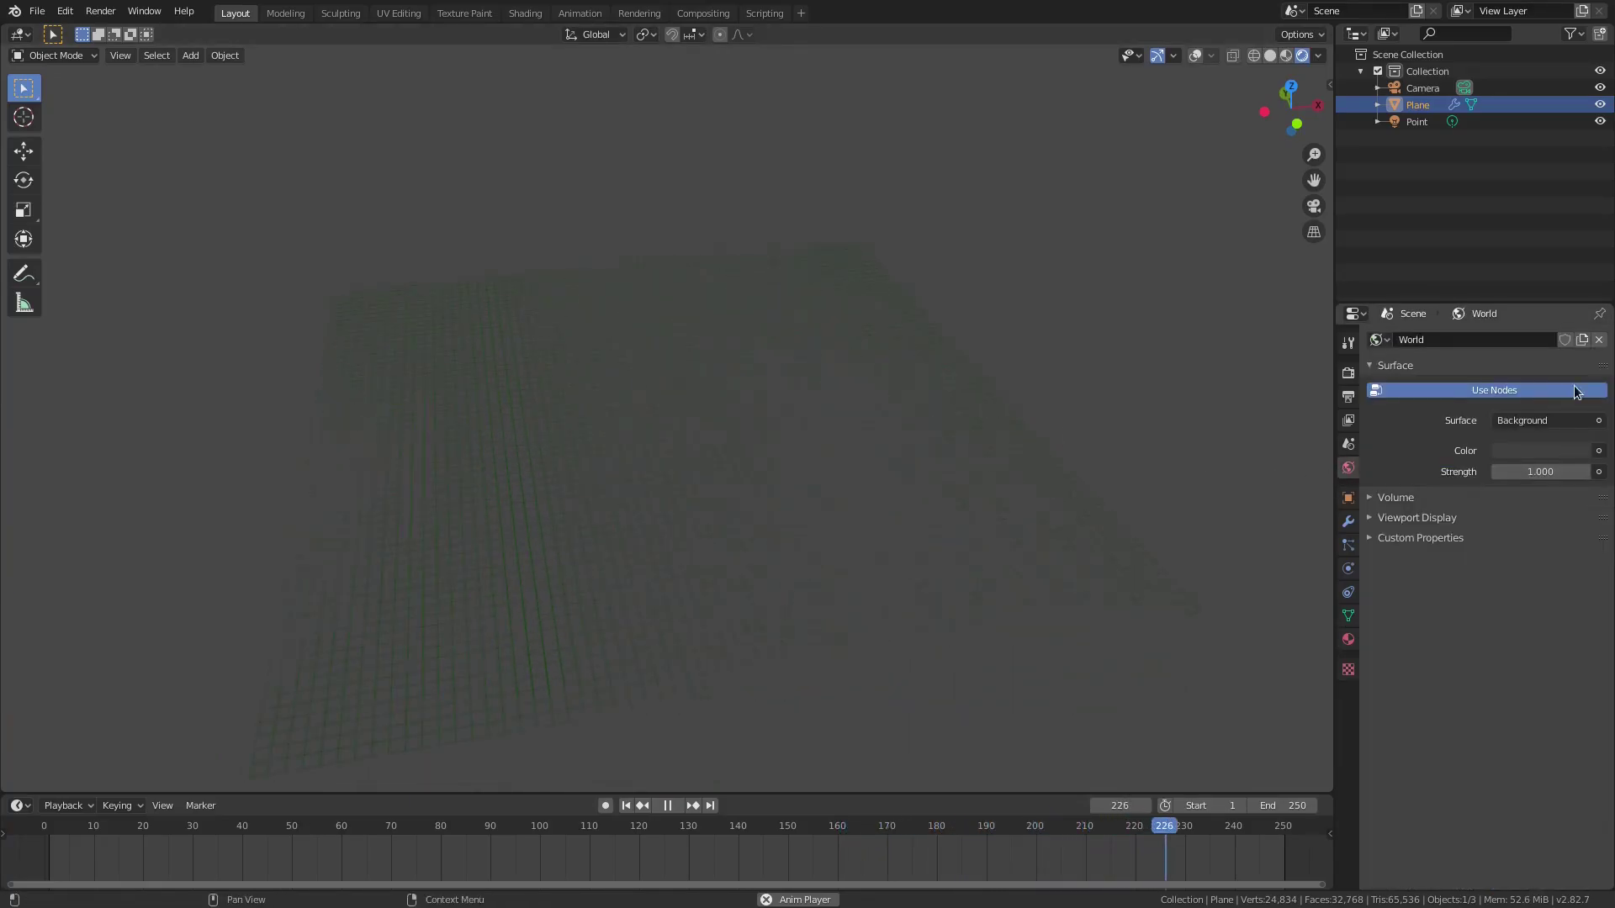
pyautogui.moveTo(1582, 328); pyautogui.dragTo(1571, 348)
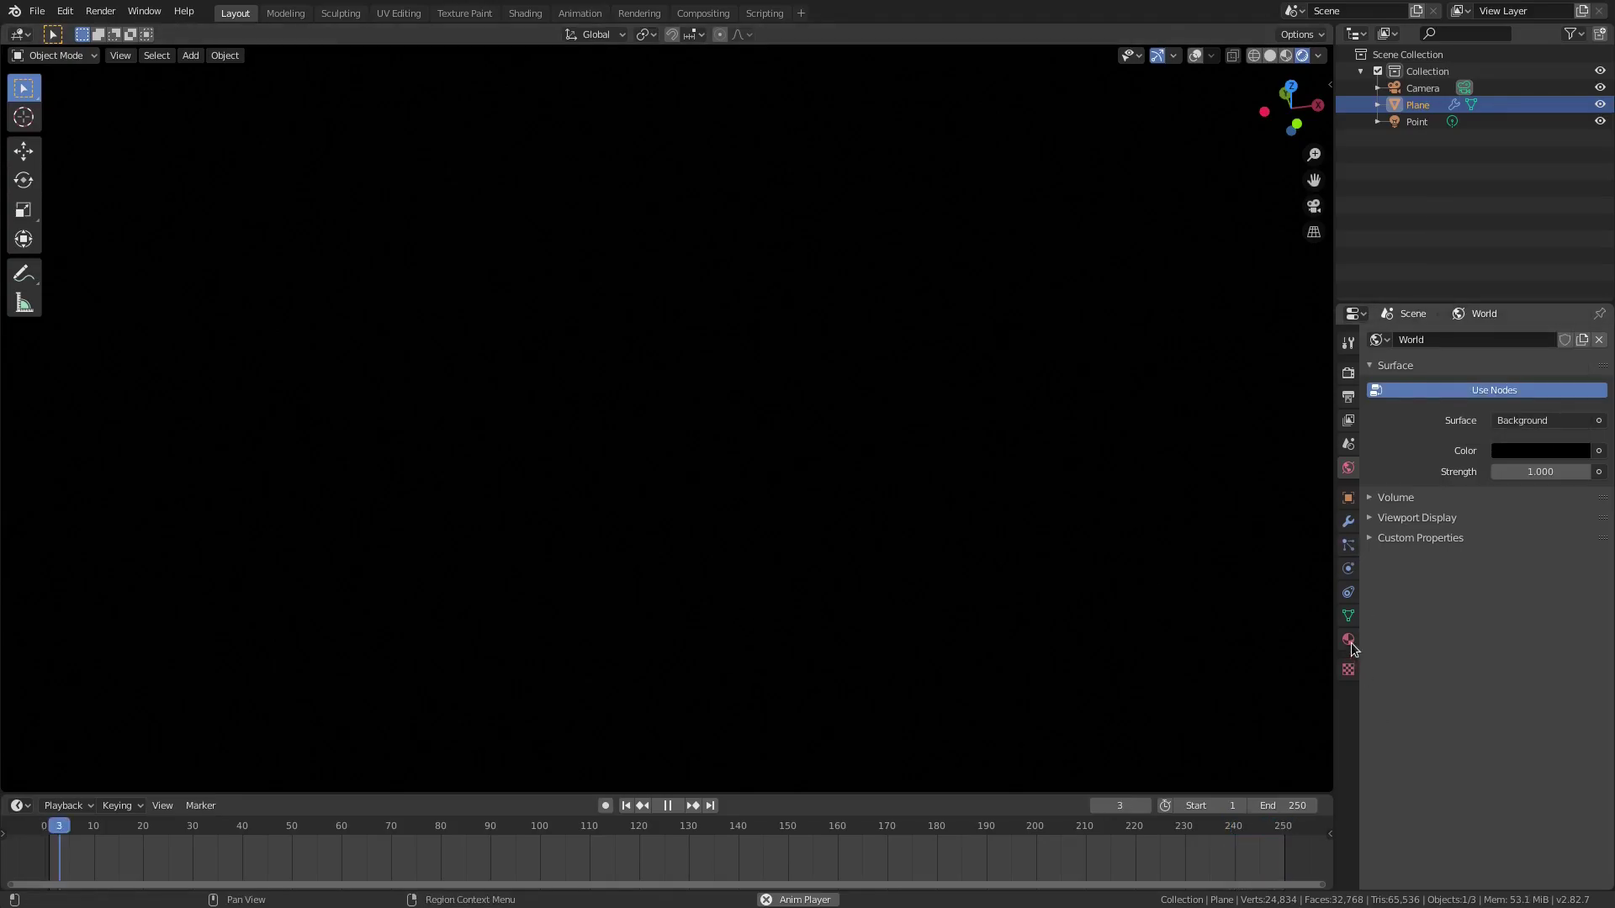
# Edit the point light's power, and set the plane material's specular to 1.000 and roughness to 0.075.
pyautogui.click(1349, 640)
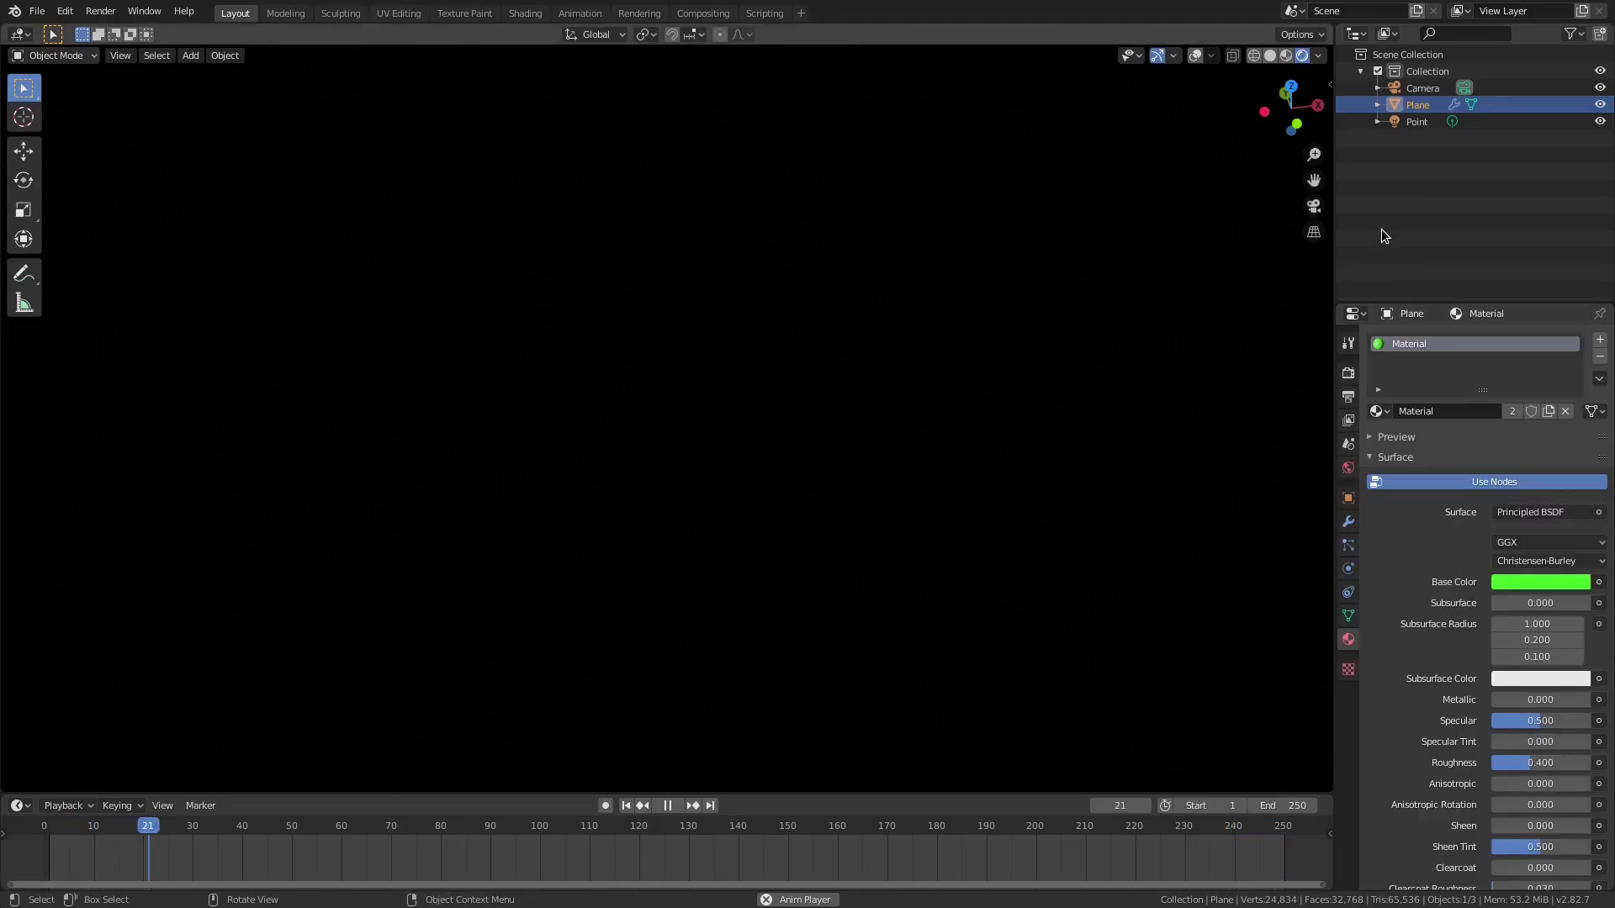
pyautogui.click(1398, 123)
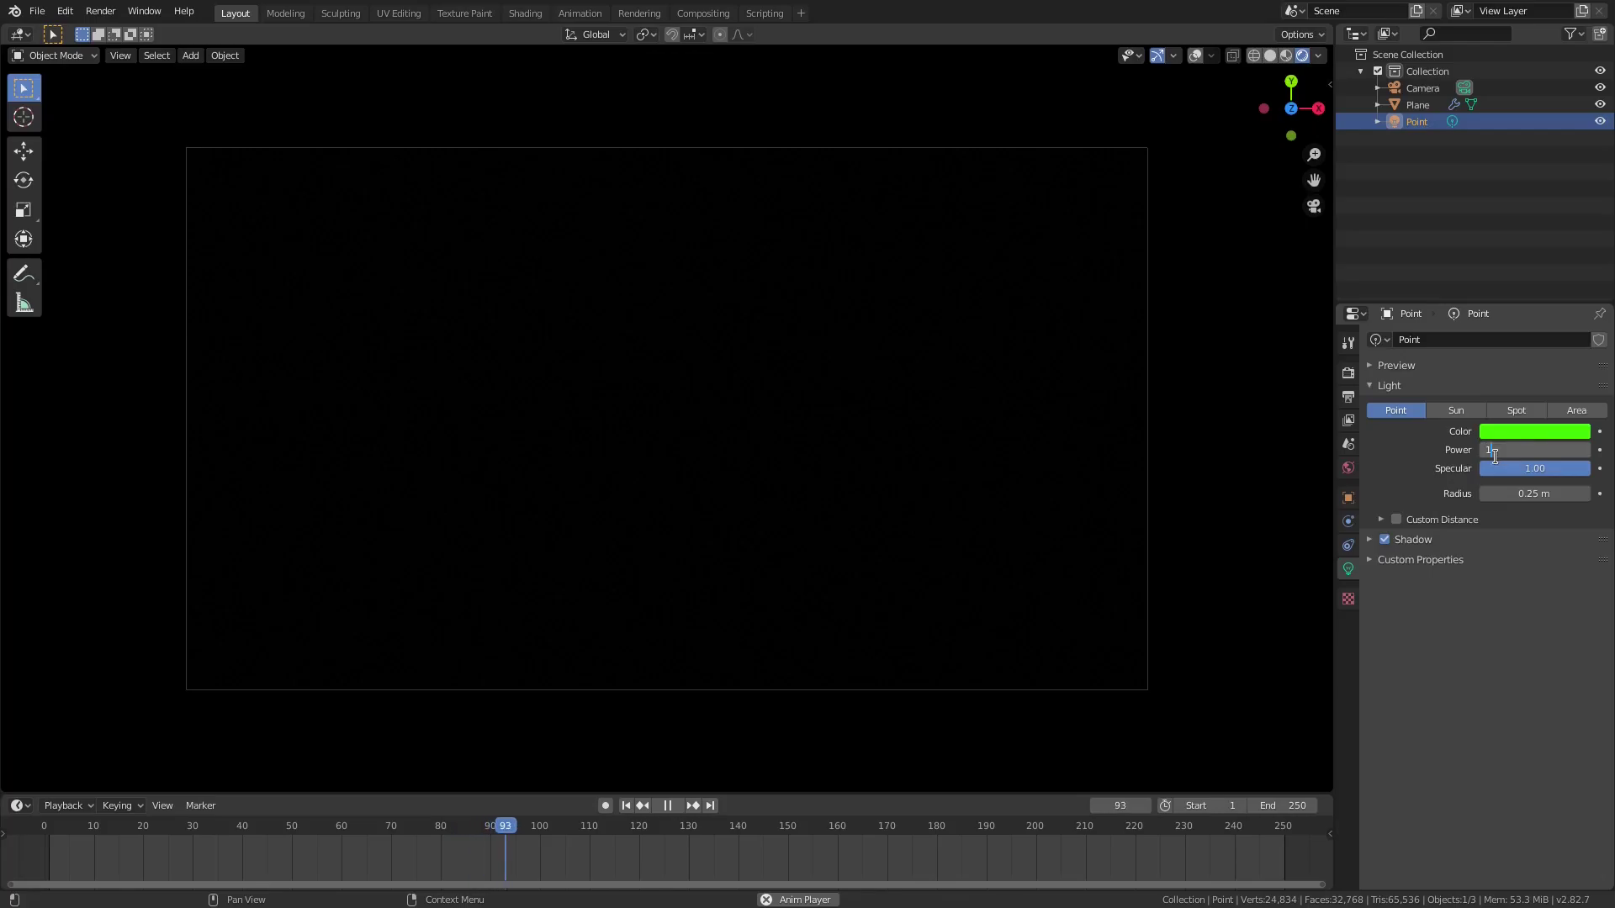
pyautogui.click(1425, 106)
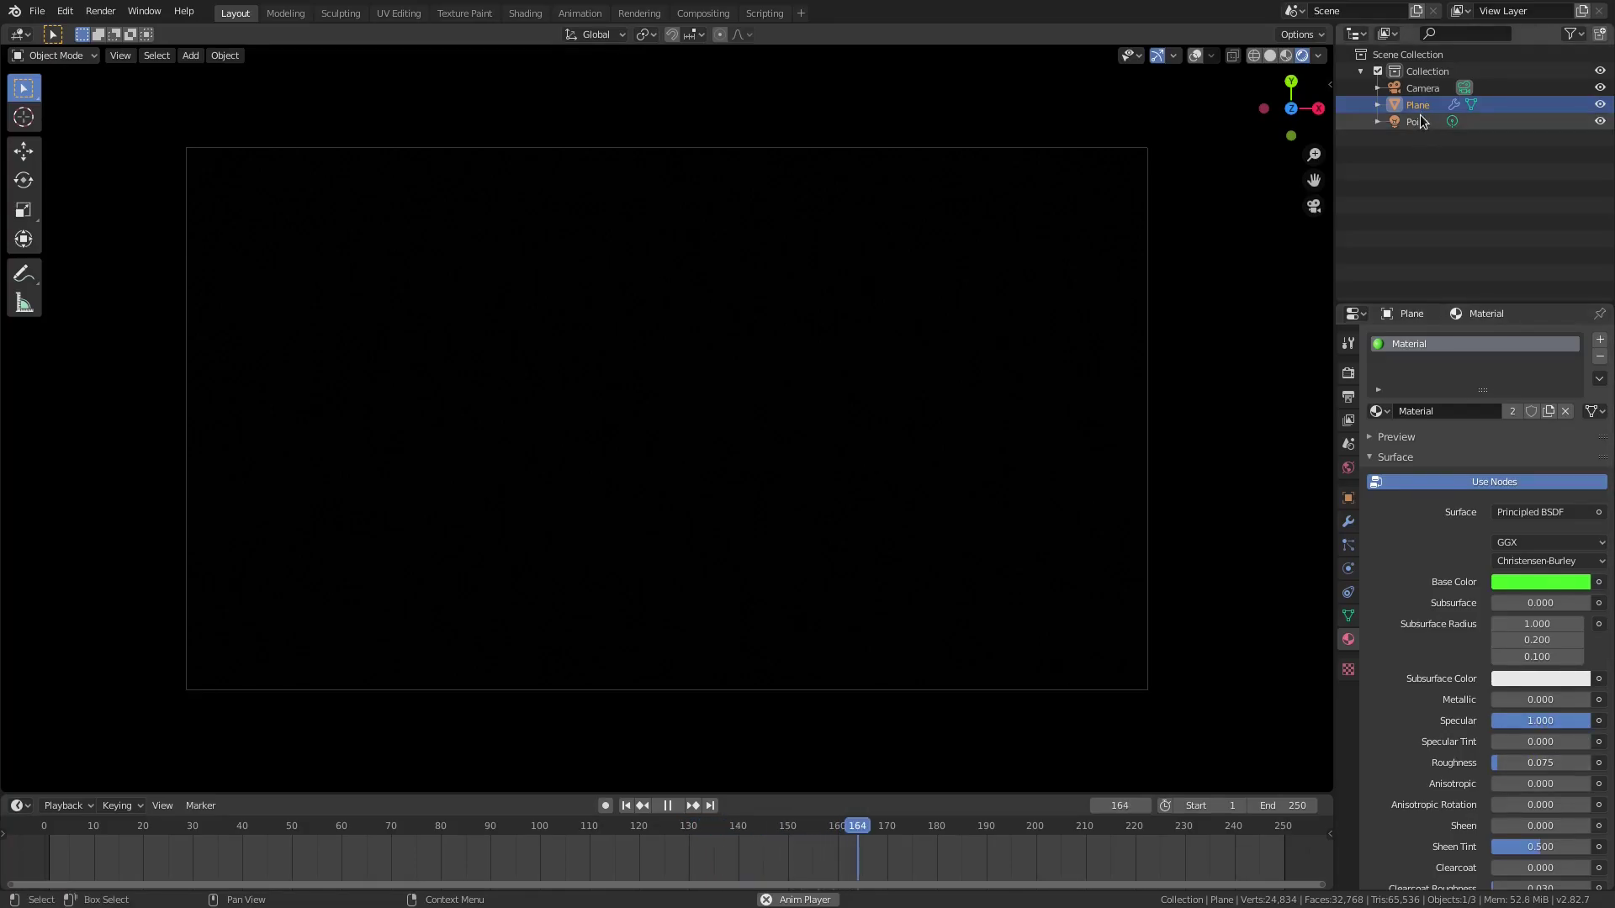
# Try the light as a Sun type and try rotating it about the X axis.
pyautogui.click(1420, 121)
pyautogui.click(1461, 411)
pyautogui.moveTo(869, 654); pyautogui.dragTo(1017, 514, button='middle')
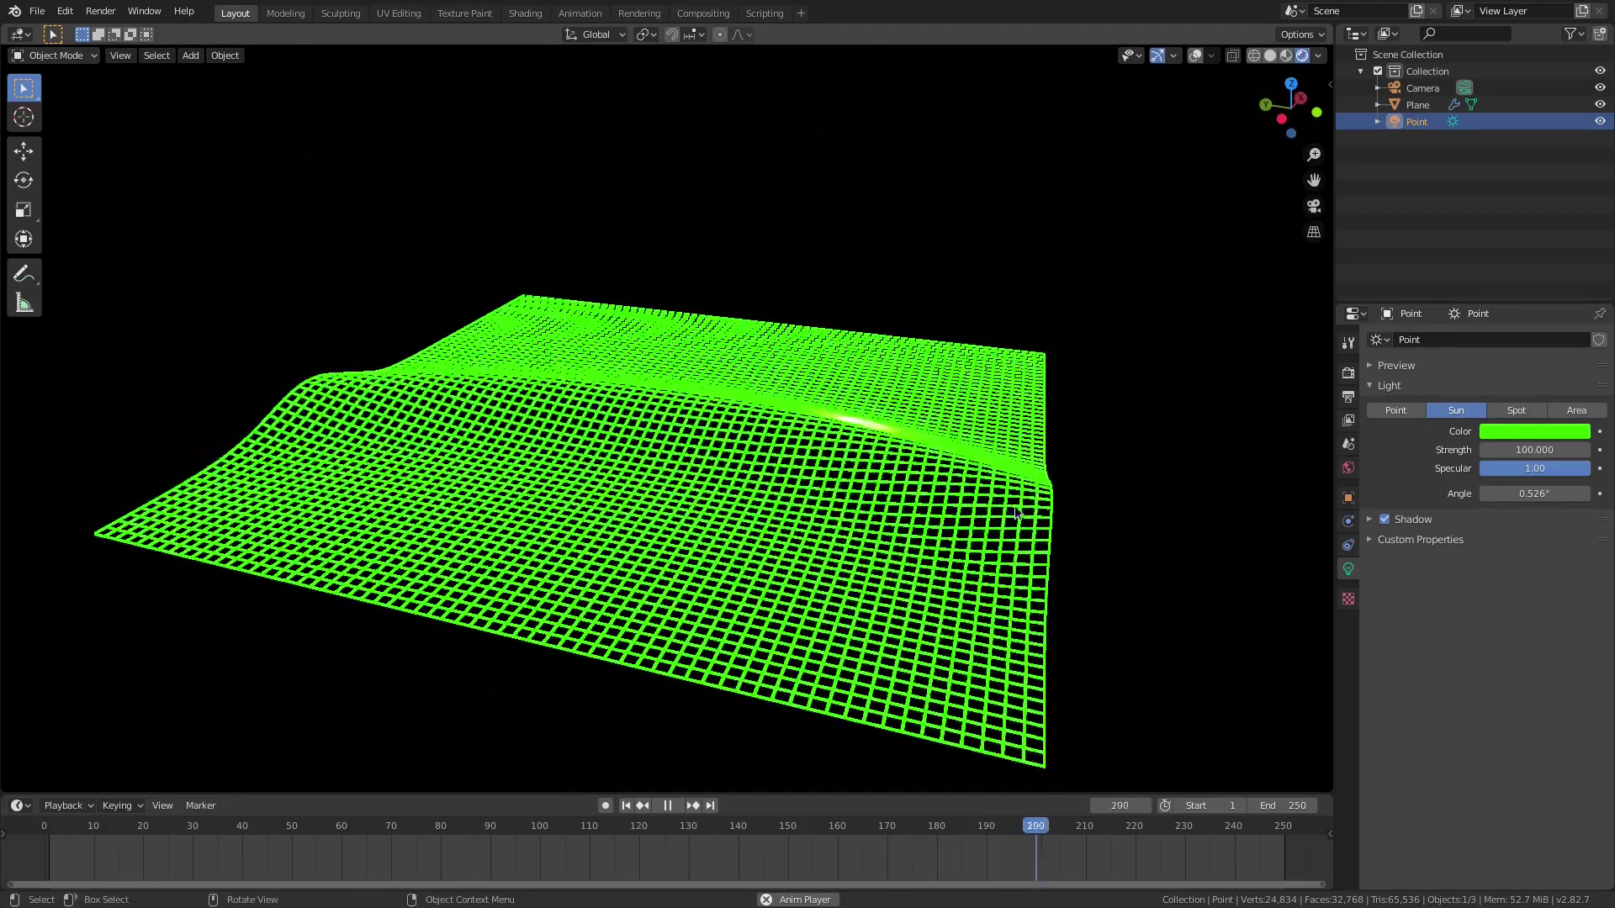
pyautogui.press('r')
pyautogui.press('x')
pyautogui.rightClick(901, 834)
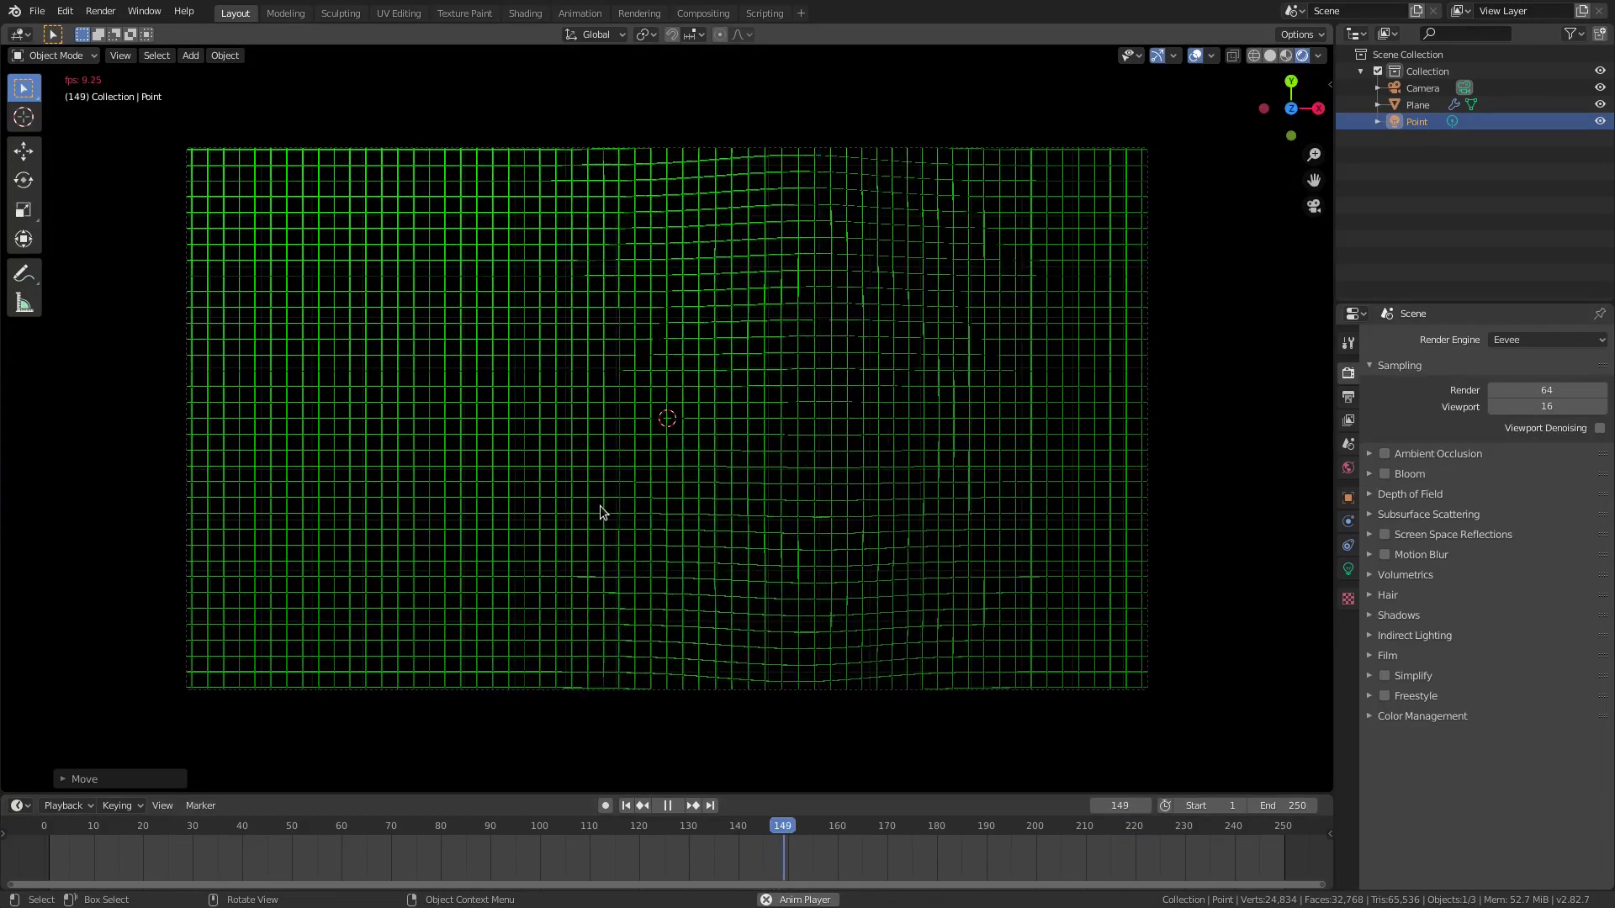
# Set the X start position of the plane's Wave modifier to 0 m and preview it through the camera without overlays.
pyautogui.moveTo(599, 506); pyautogui.dragTo(658, 378, button='middle')
pyautogui.click(659, 417)
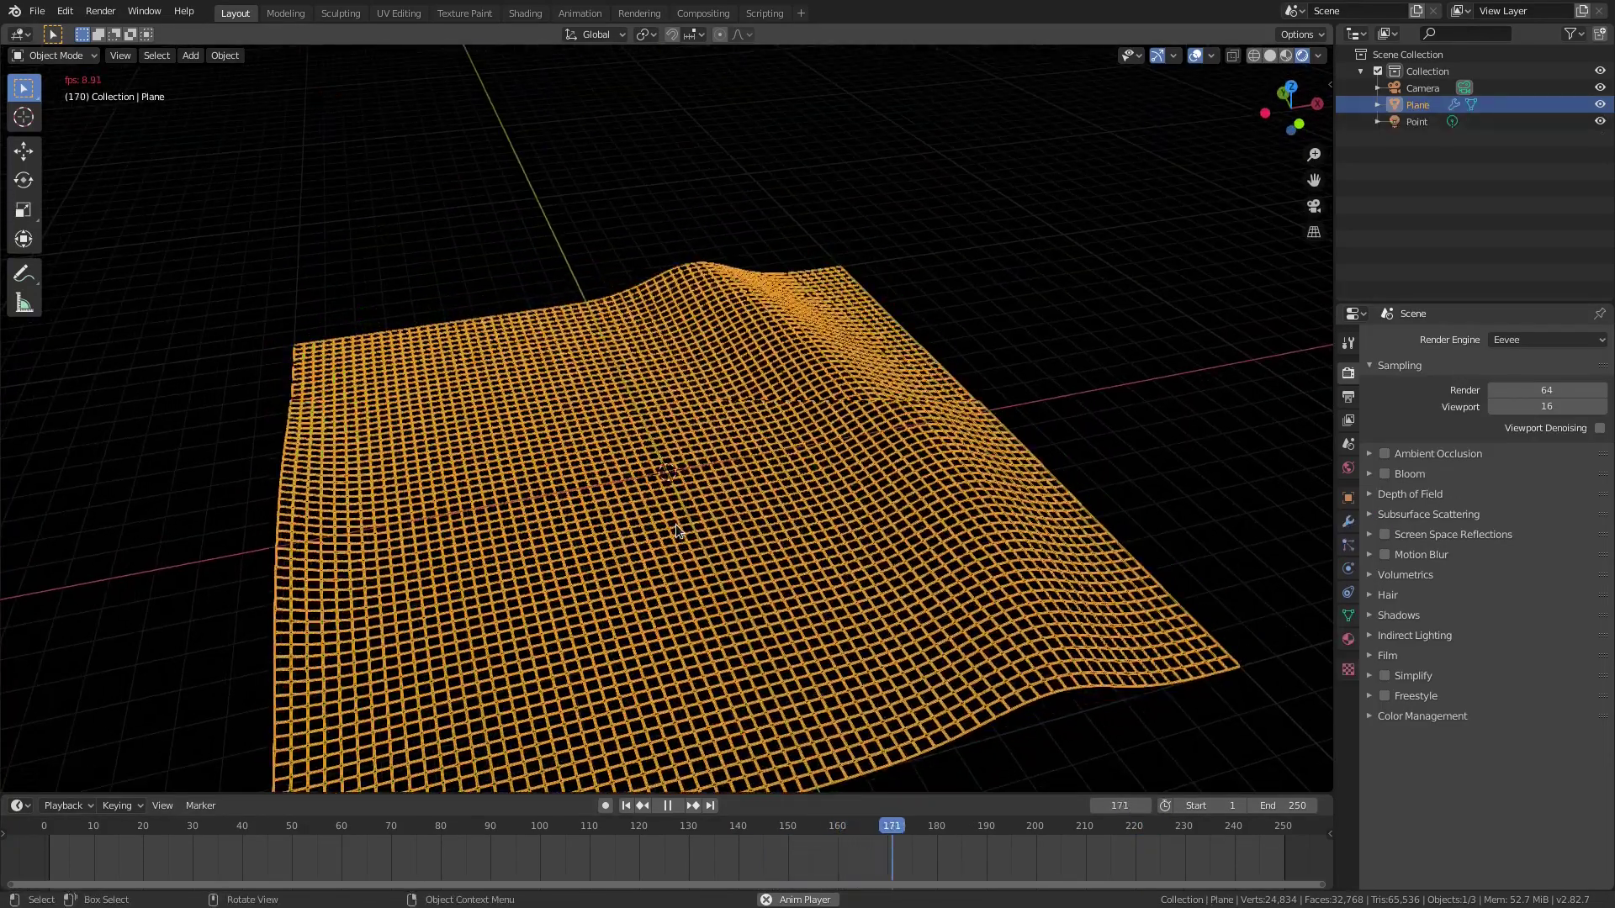
pyautogui.click(1348, 522)
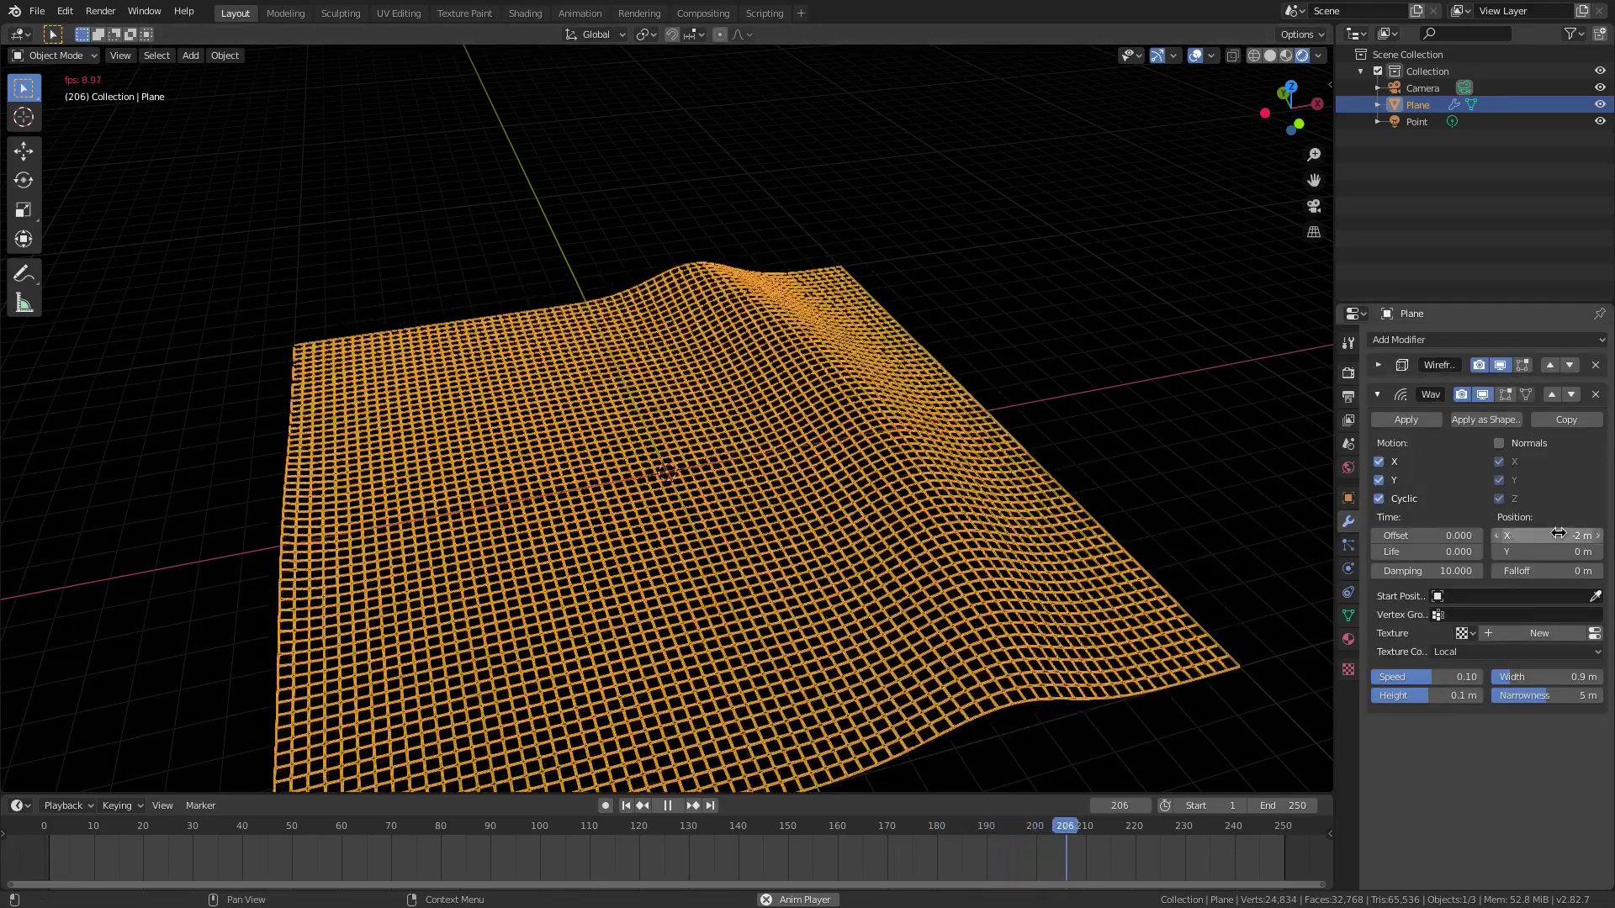
pyautogui.click(1561, 535)
pyautogui.write('0')
pyautogui.press('Return')
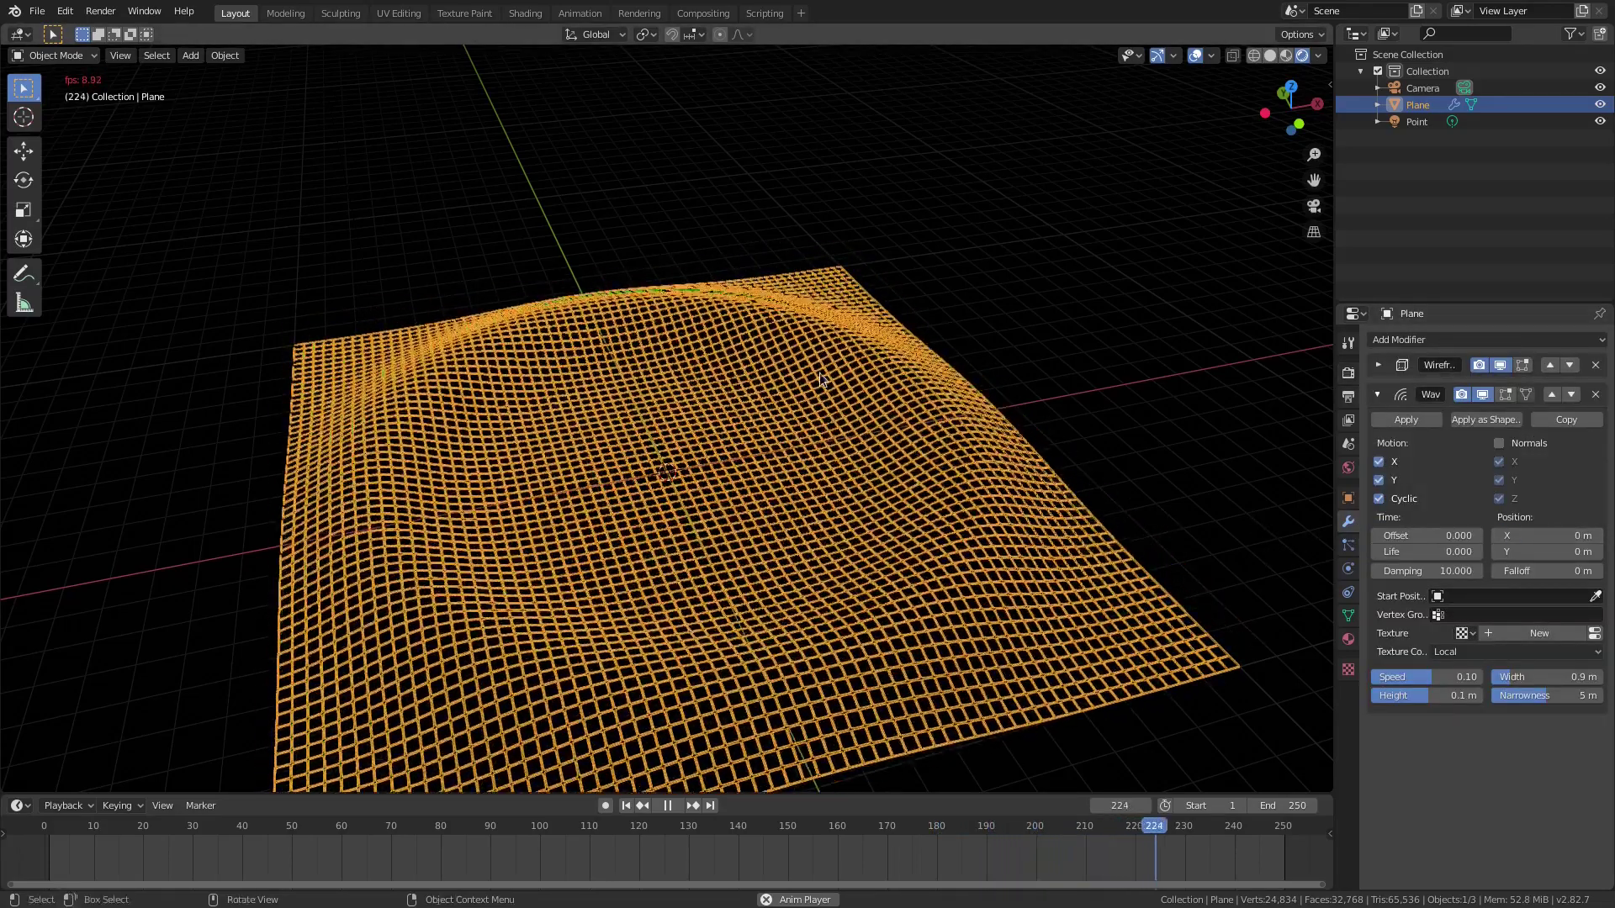
pyautogui.press('KP_0')
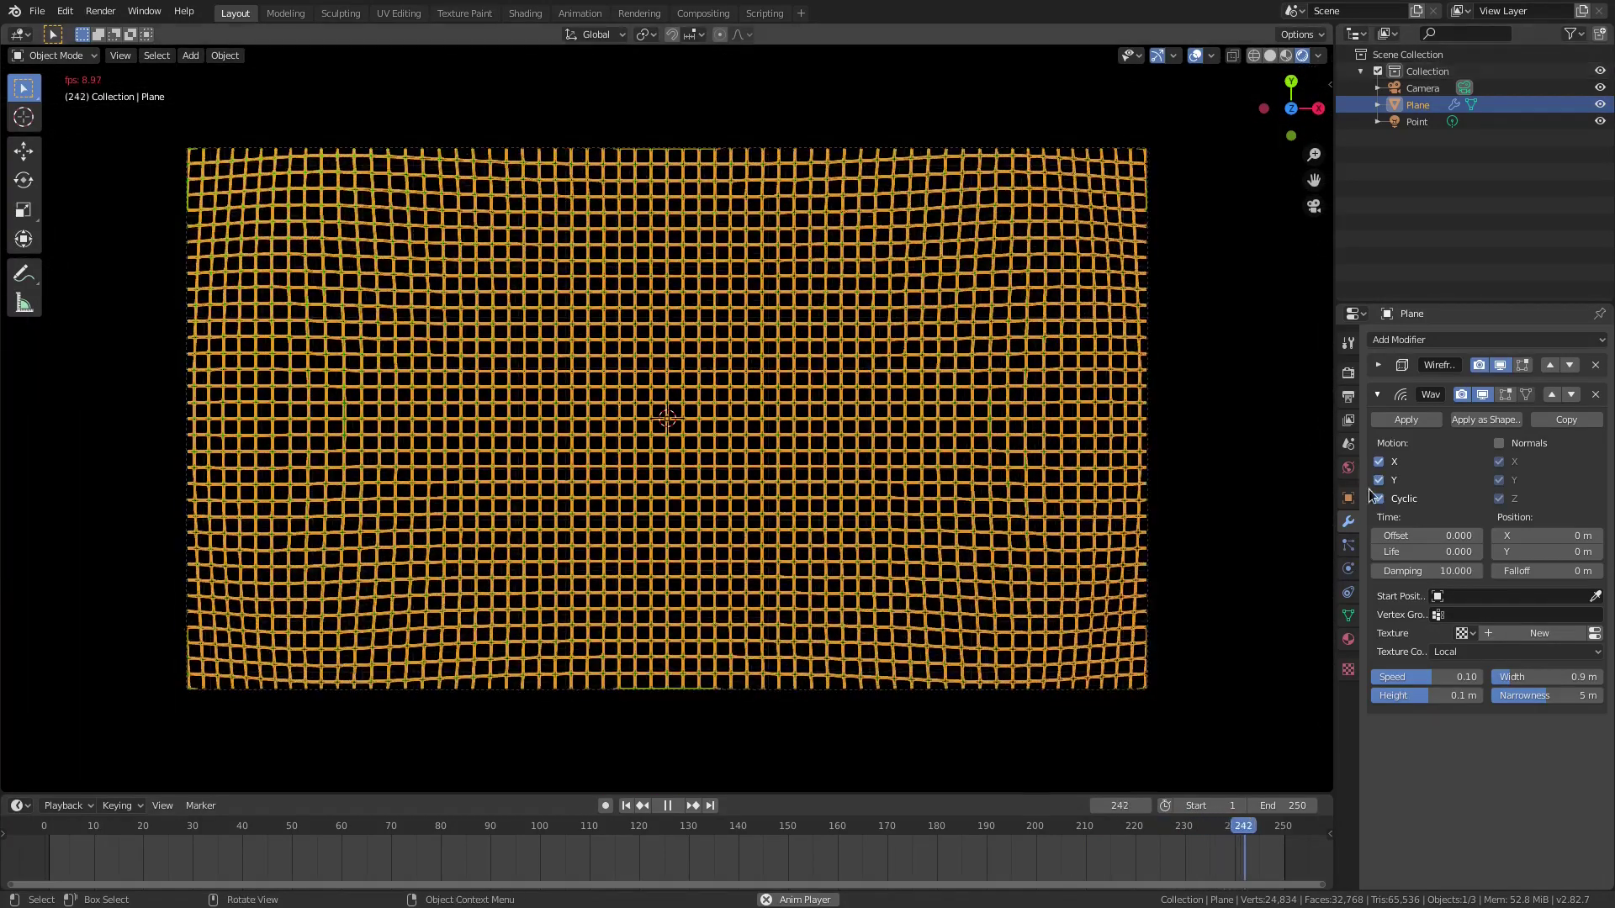
pyautogui.click(1194, 54)
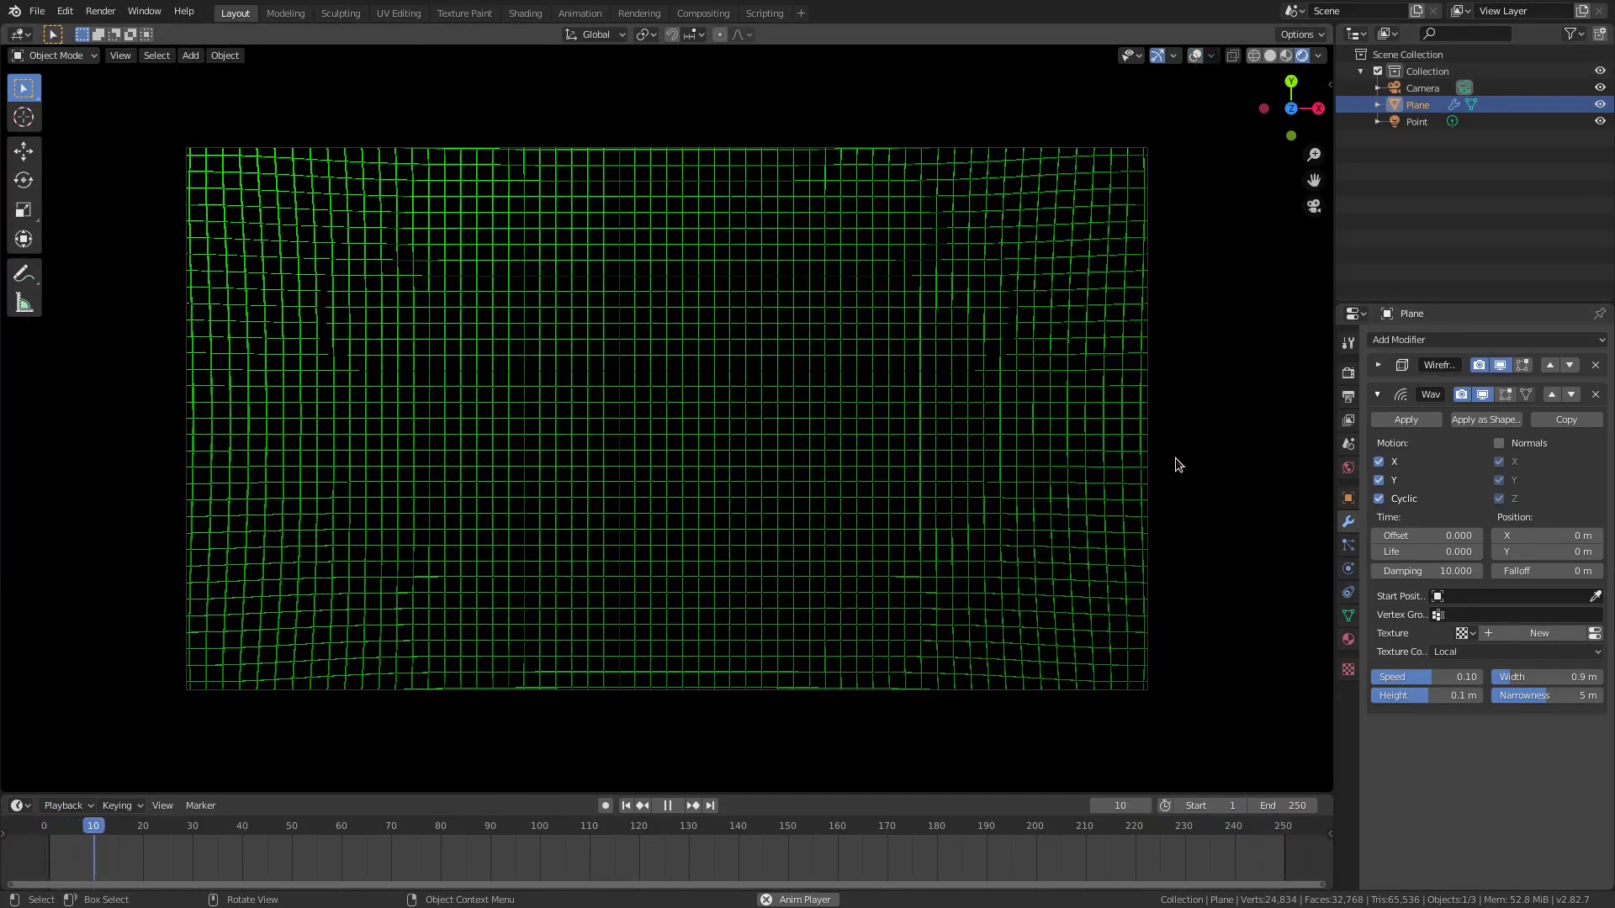
# Try to move the point light freely while looking through the camera.
pyautogui.click(1420, 121)
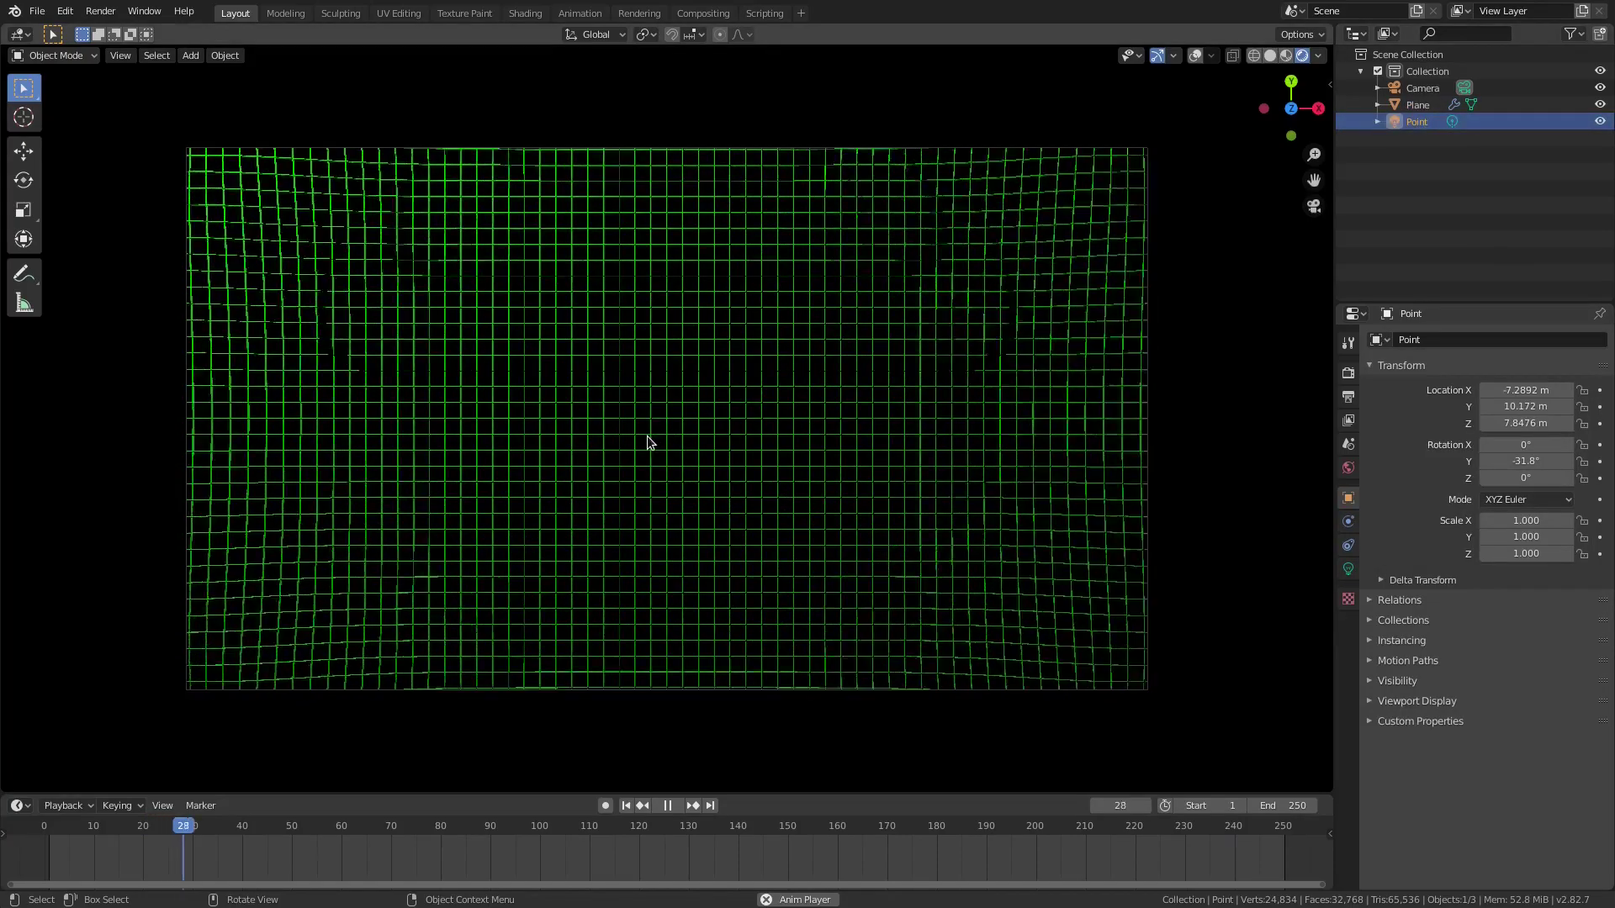
pyautogui.press('g')
pyautogui.rightClick(1020, 390)
pyautogui.moveTo(647, 378); pyautogui.dragTo(694, 416, button='middle')
pyautogui.scroll(-2, 694, 415)
pyautogui.press('alt')
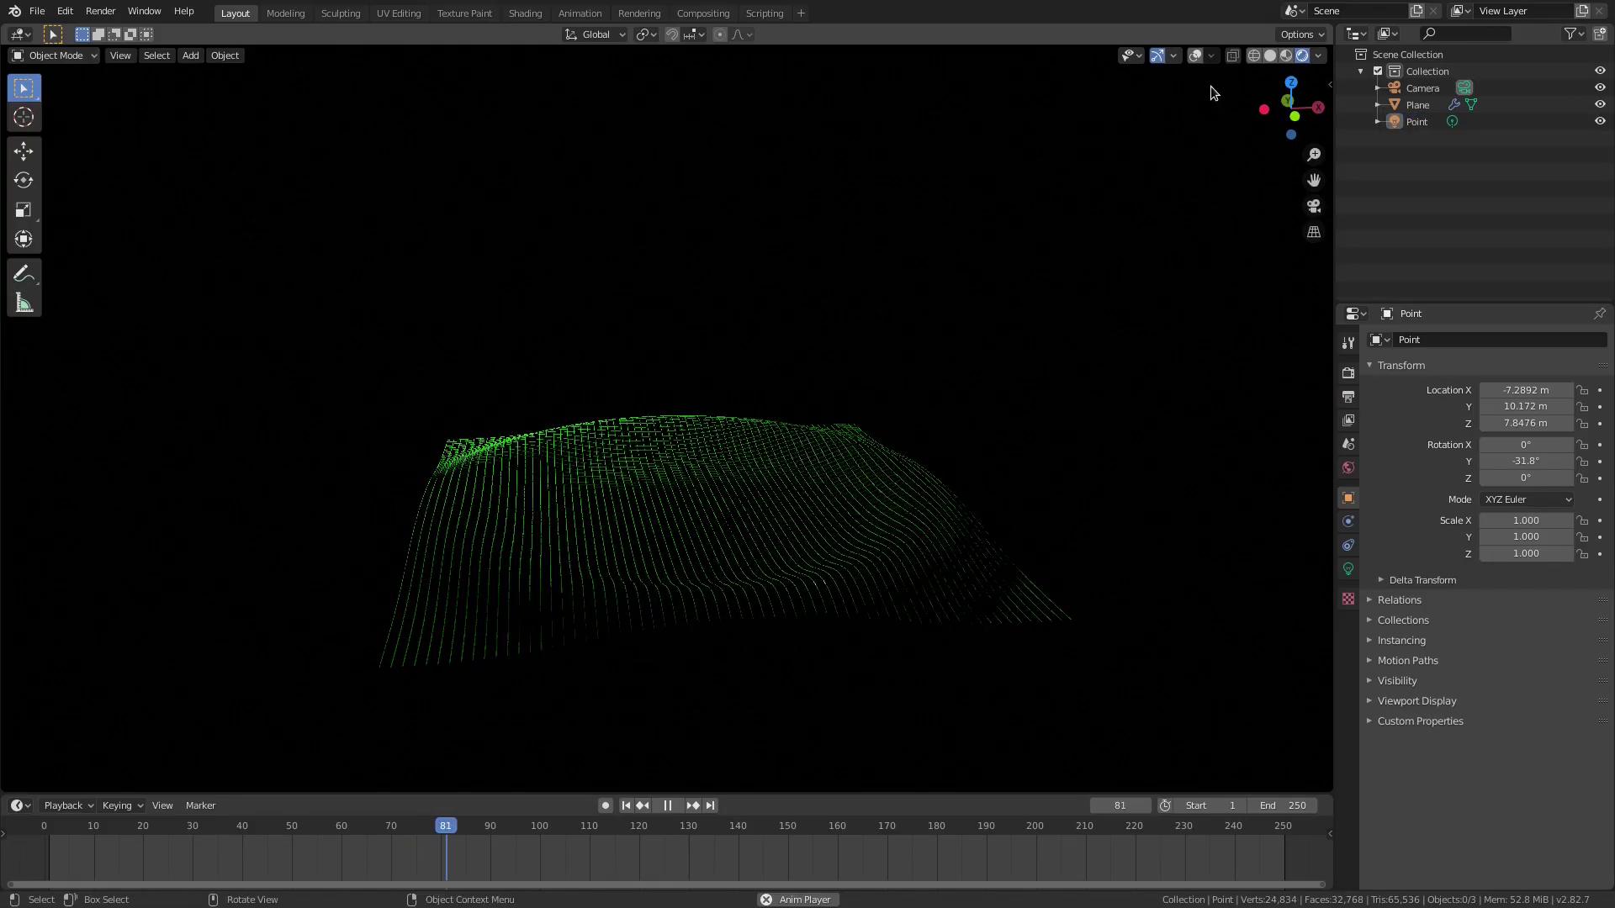
# Select the point light and clear its location and rotation.
pyautogui.click(1428, 121)
pyautogui.moveTo(545, 401); pyautogui.dragTo(557, 402, button='middle')
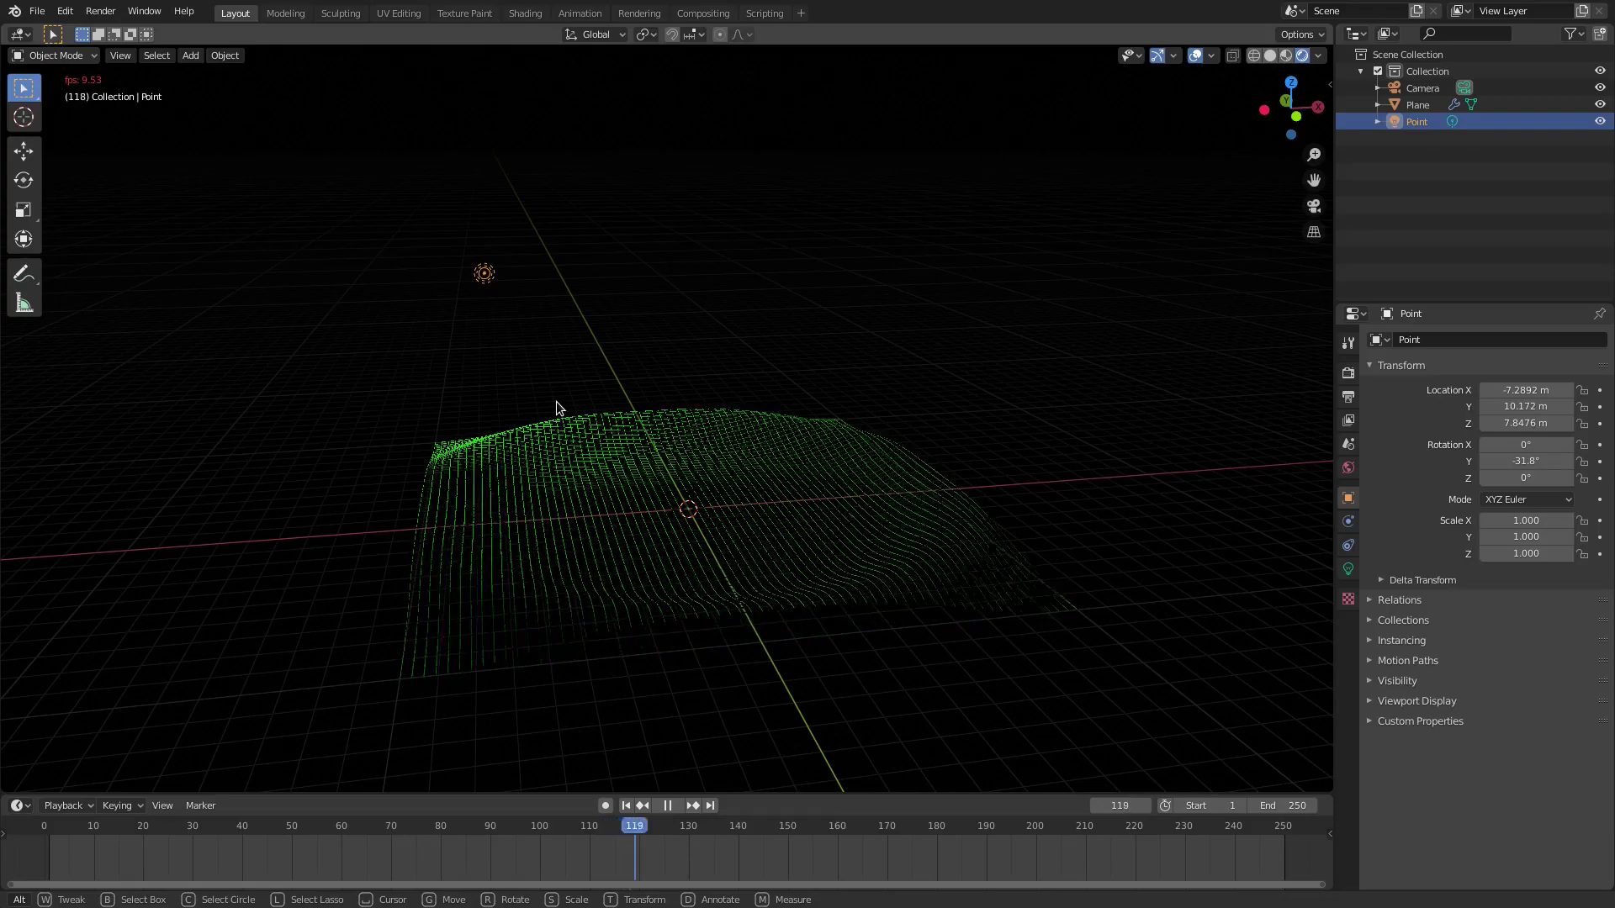
pyautogui.hotkey('alt', 'g')
pyautogui.hotkey('alt', 'r')
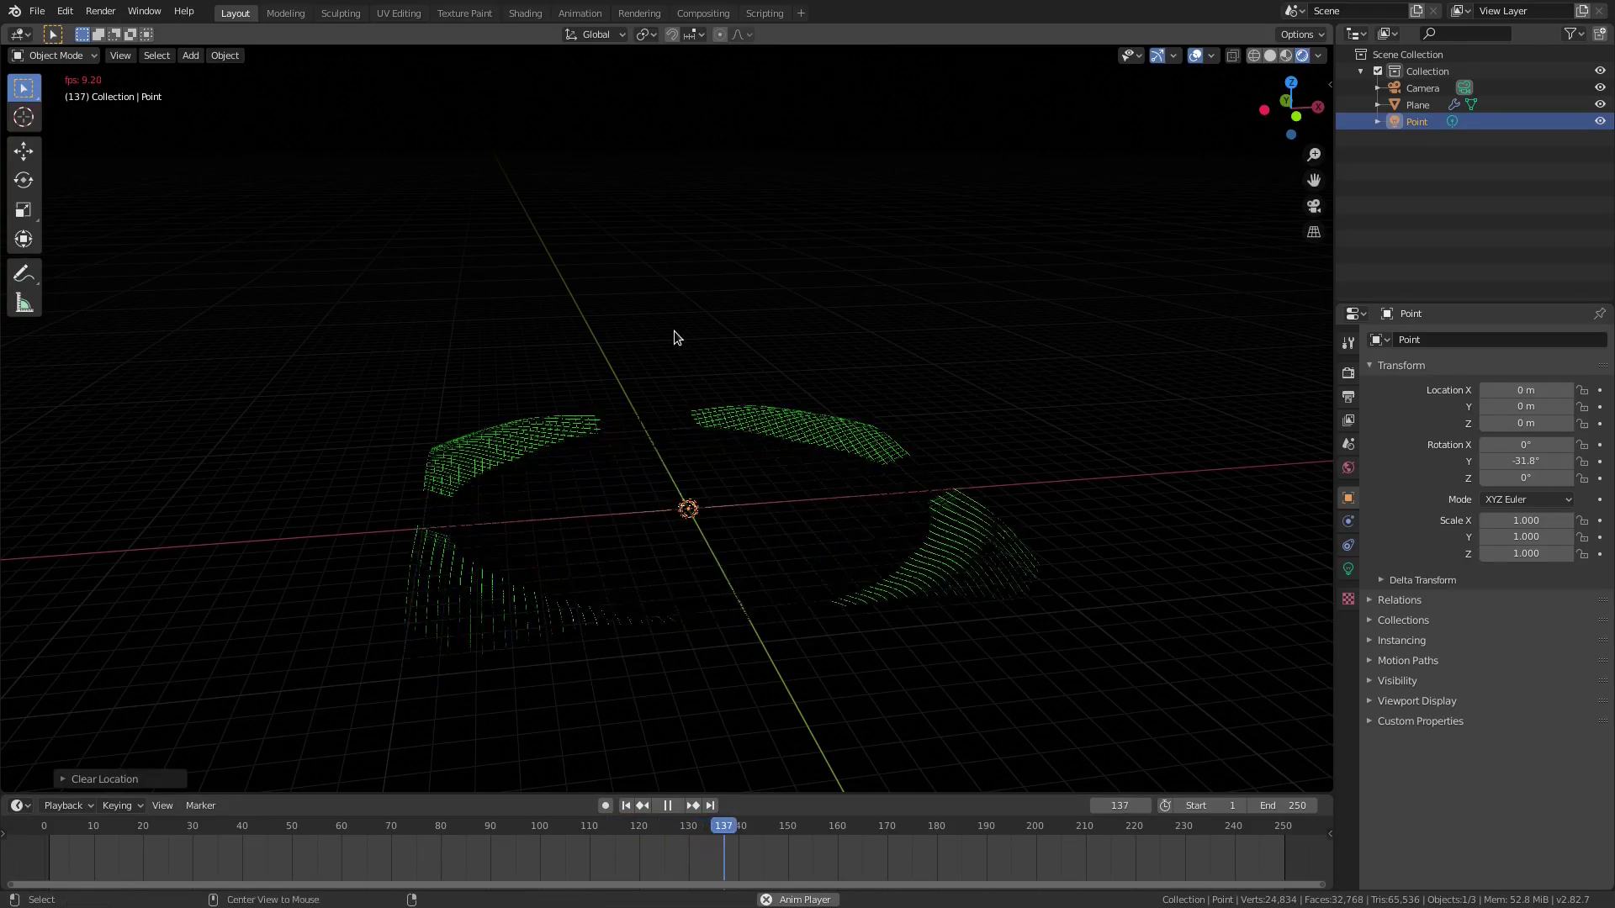
# Try moving the point light along the global Z axis from the plane's center.
pyautogui.moveTo(748, 608); pyautogui.dragTo(762, 670, button='middle')
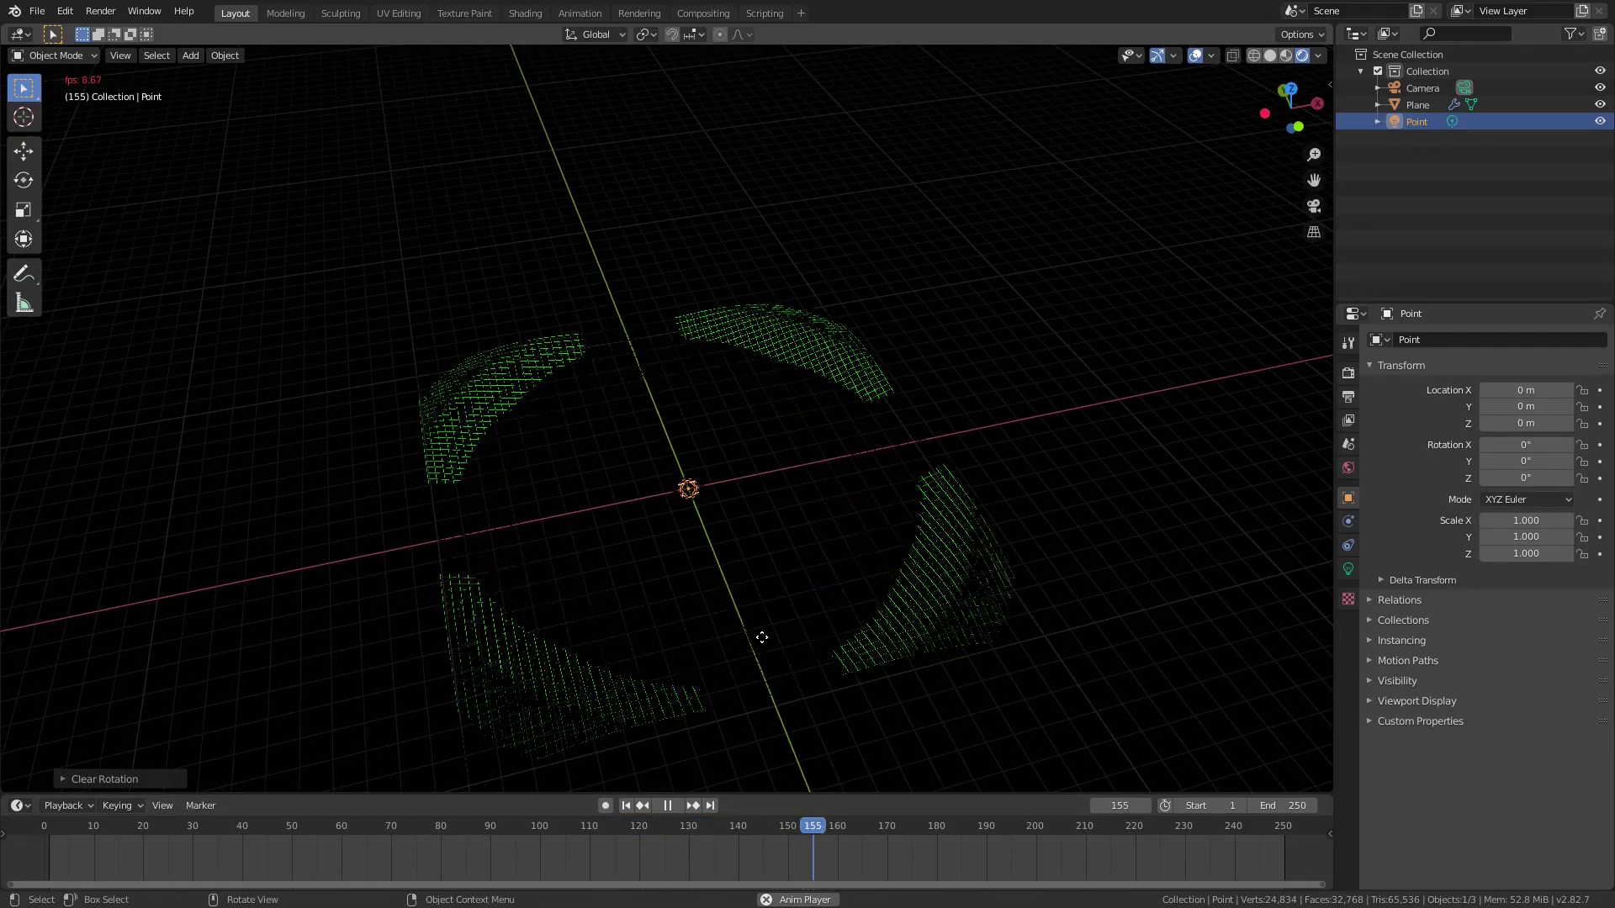
pyautogui.press('g')
pyautogui.press('z')
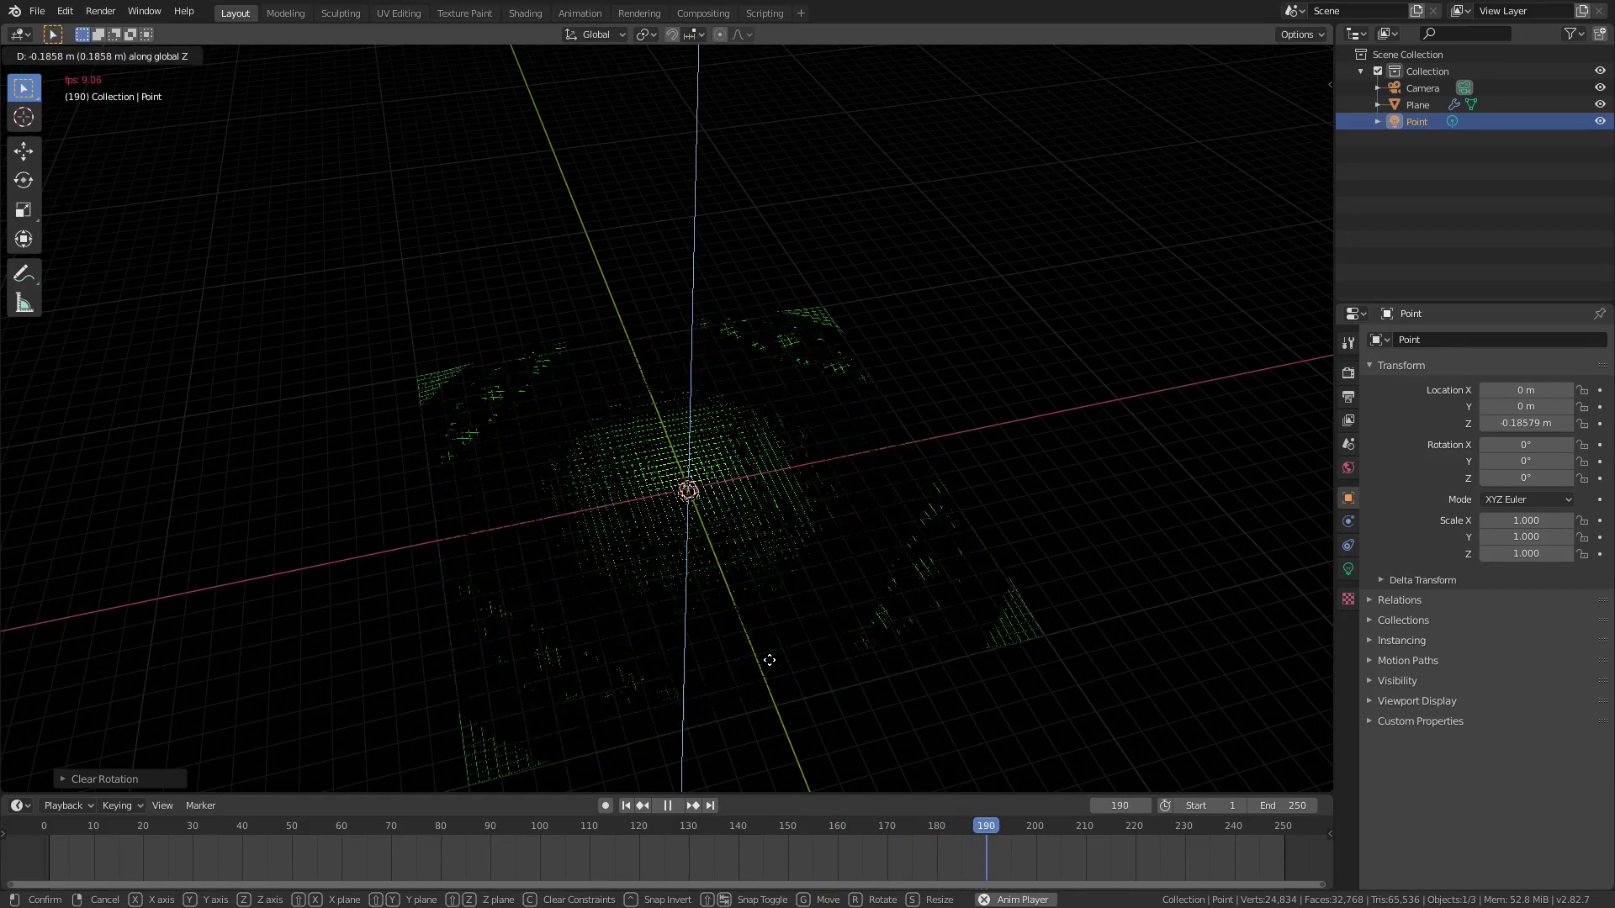
pyautogui.press('KP_7')
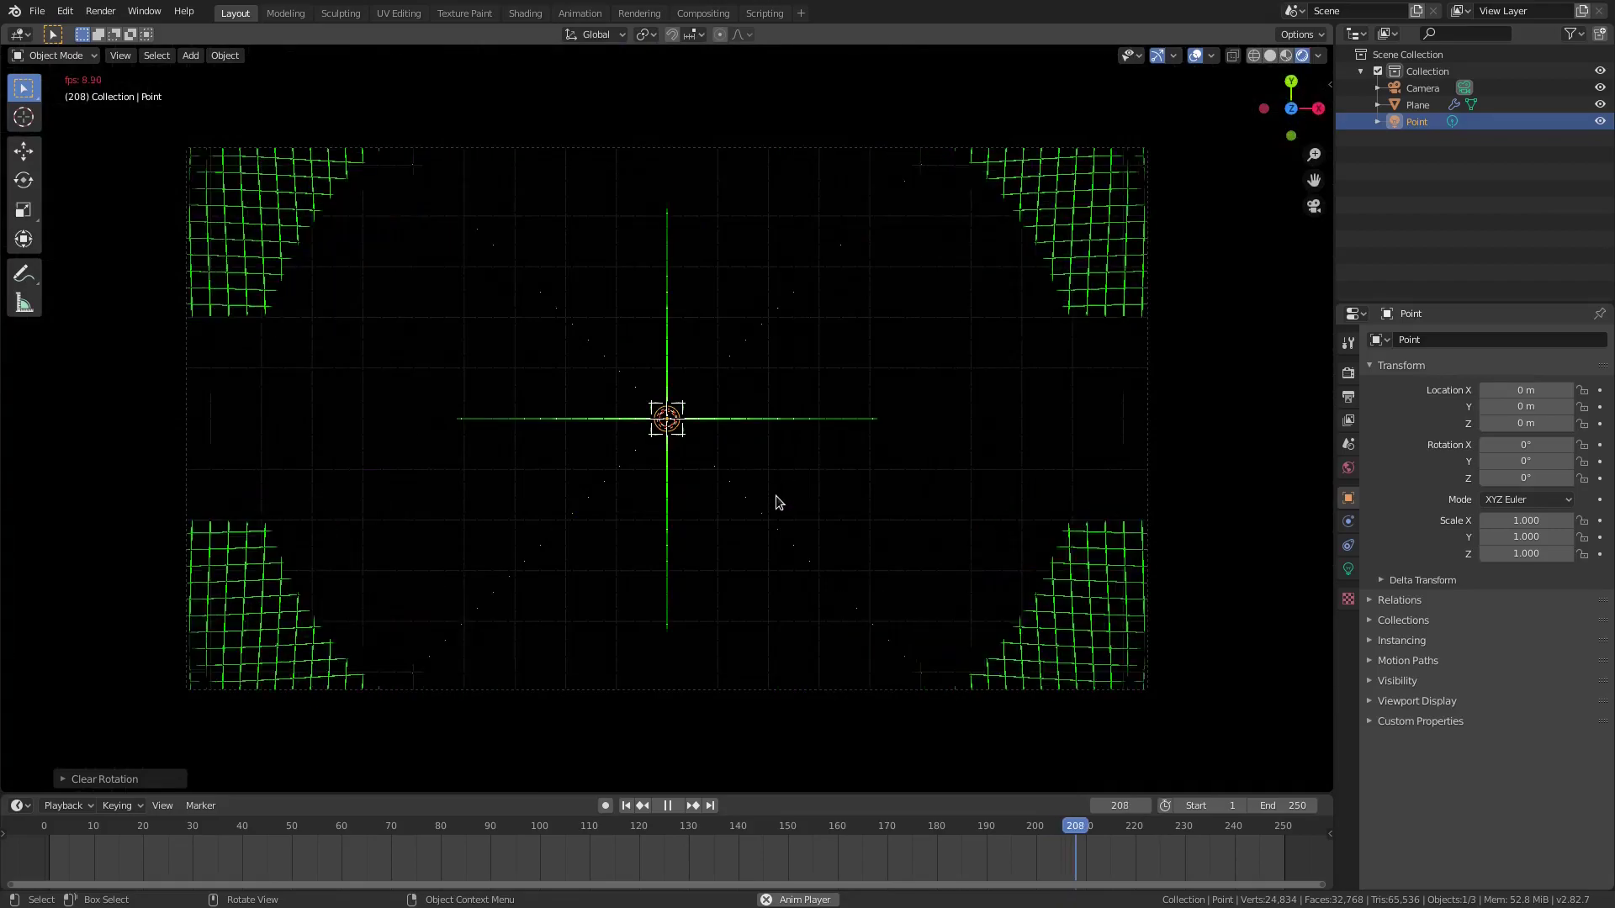
pyautogui.press('g')
pyautogui.press('z')
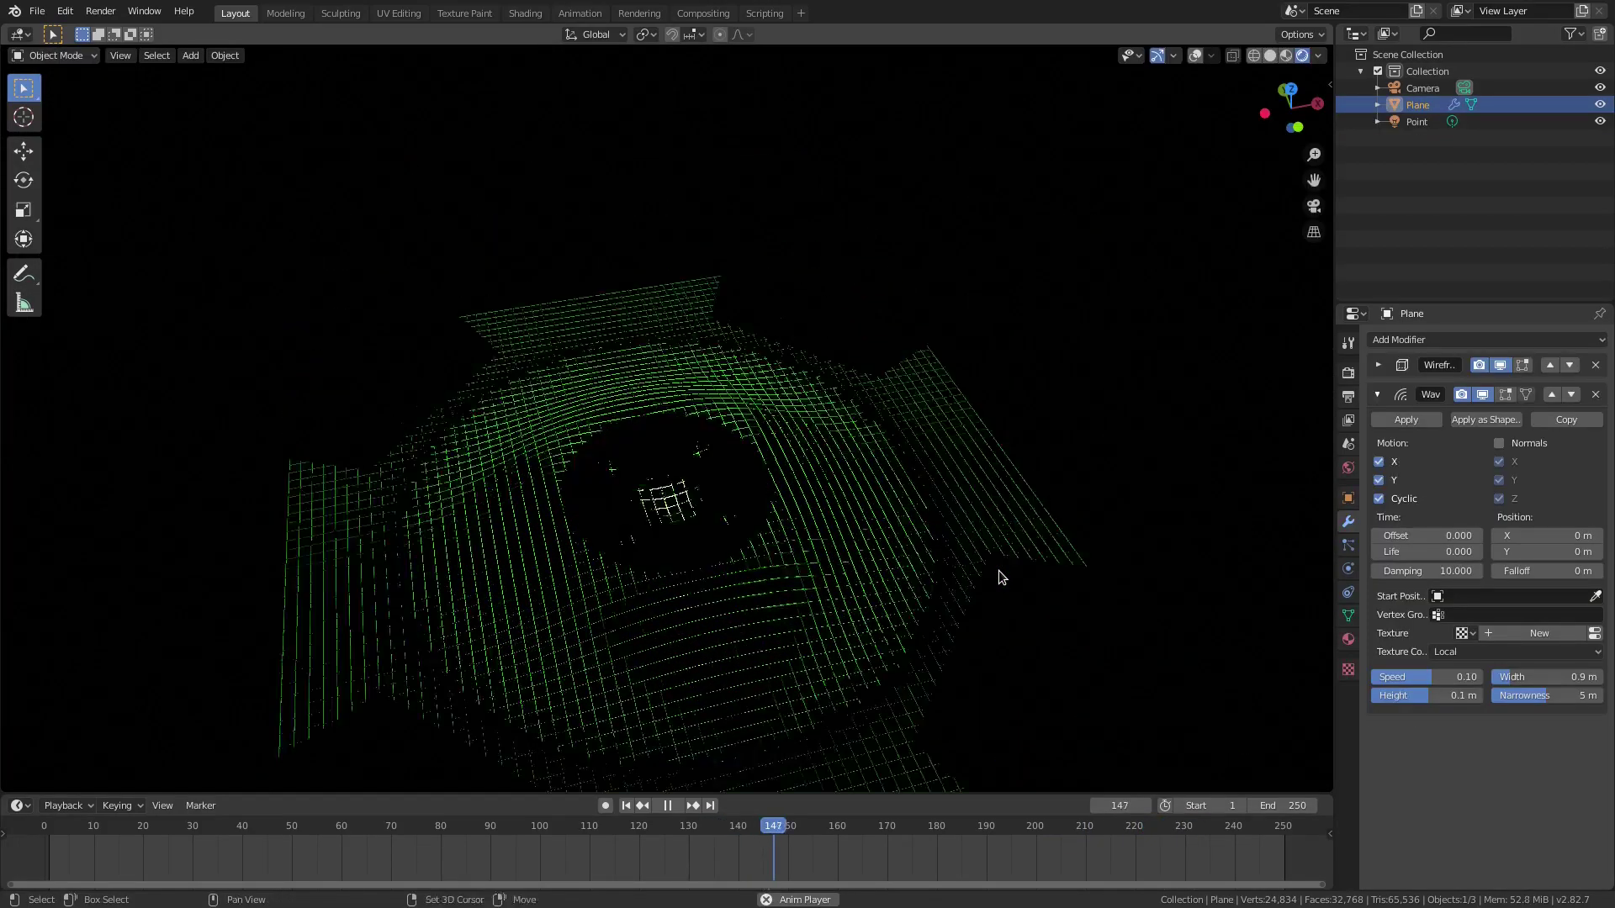
# Duplicate the plane in place and remove the Wireframe modifier from the copy.
pyautogui.hotkey('shift', 'd')
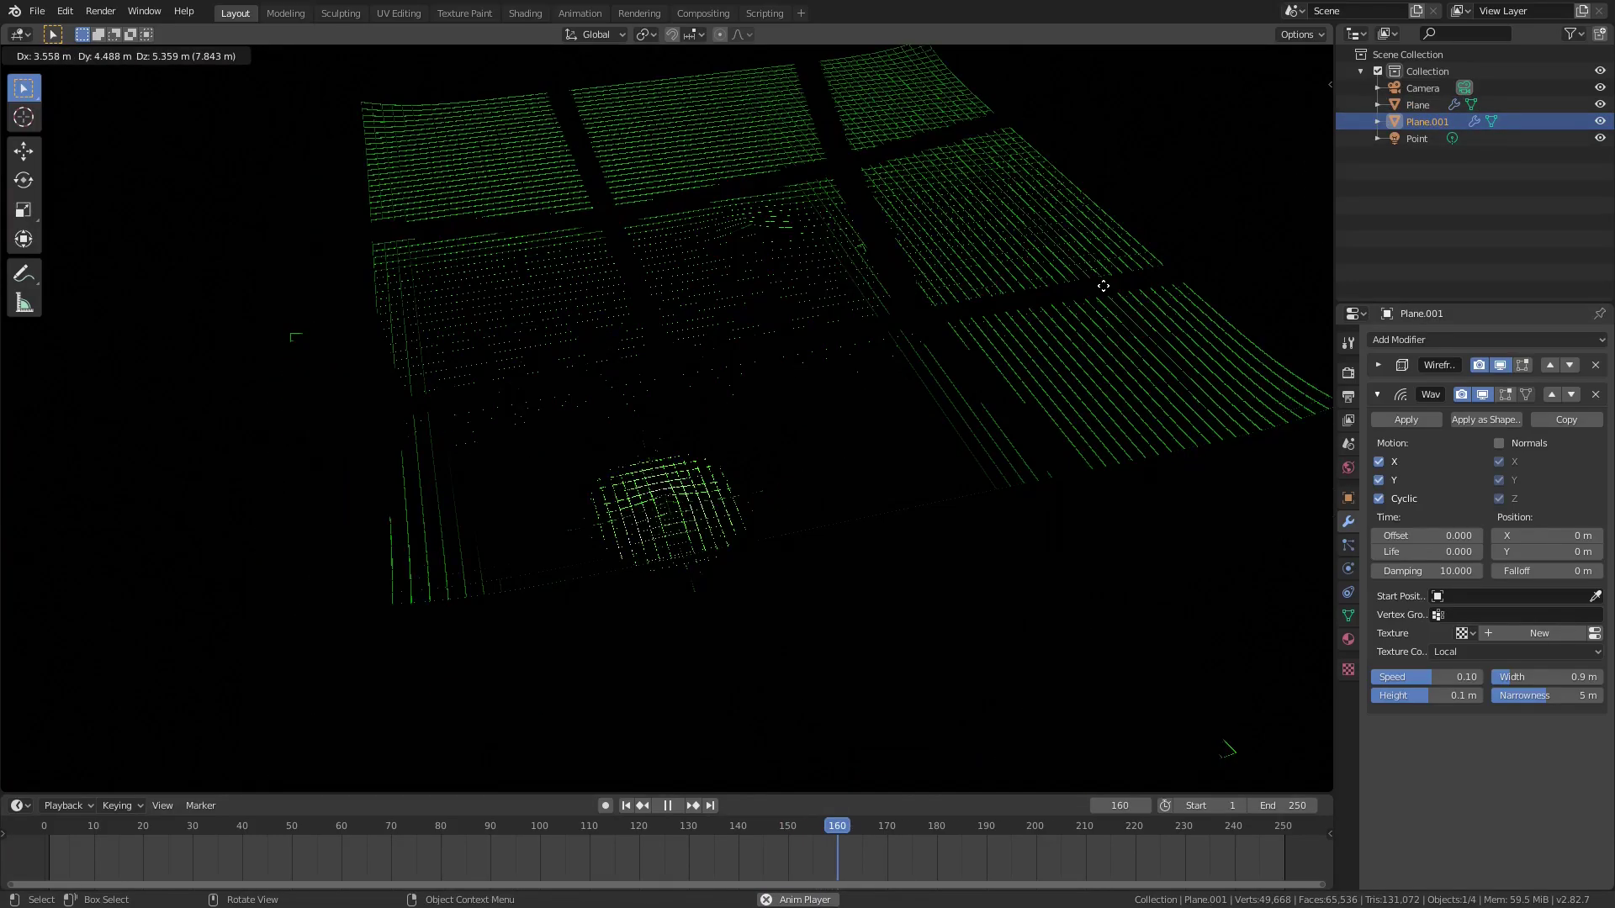
pyautogui.click(1102, 284)
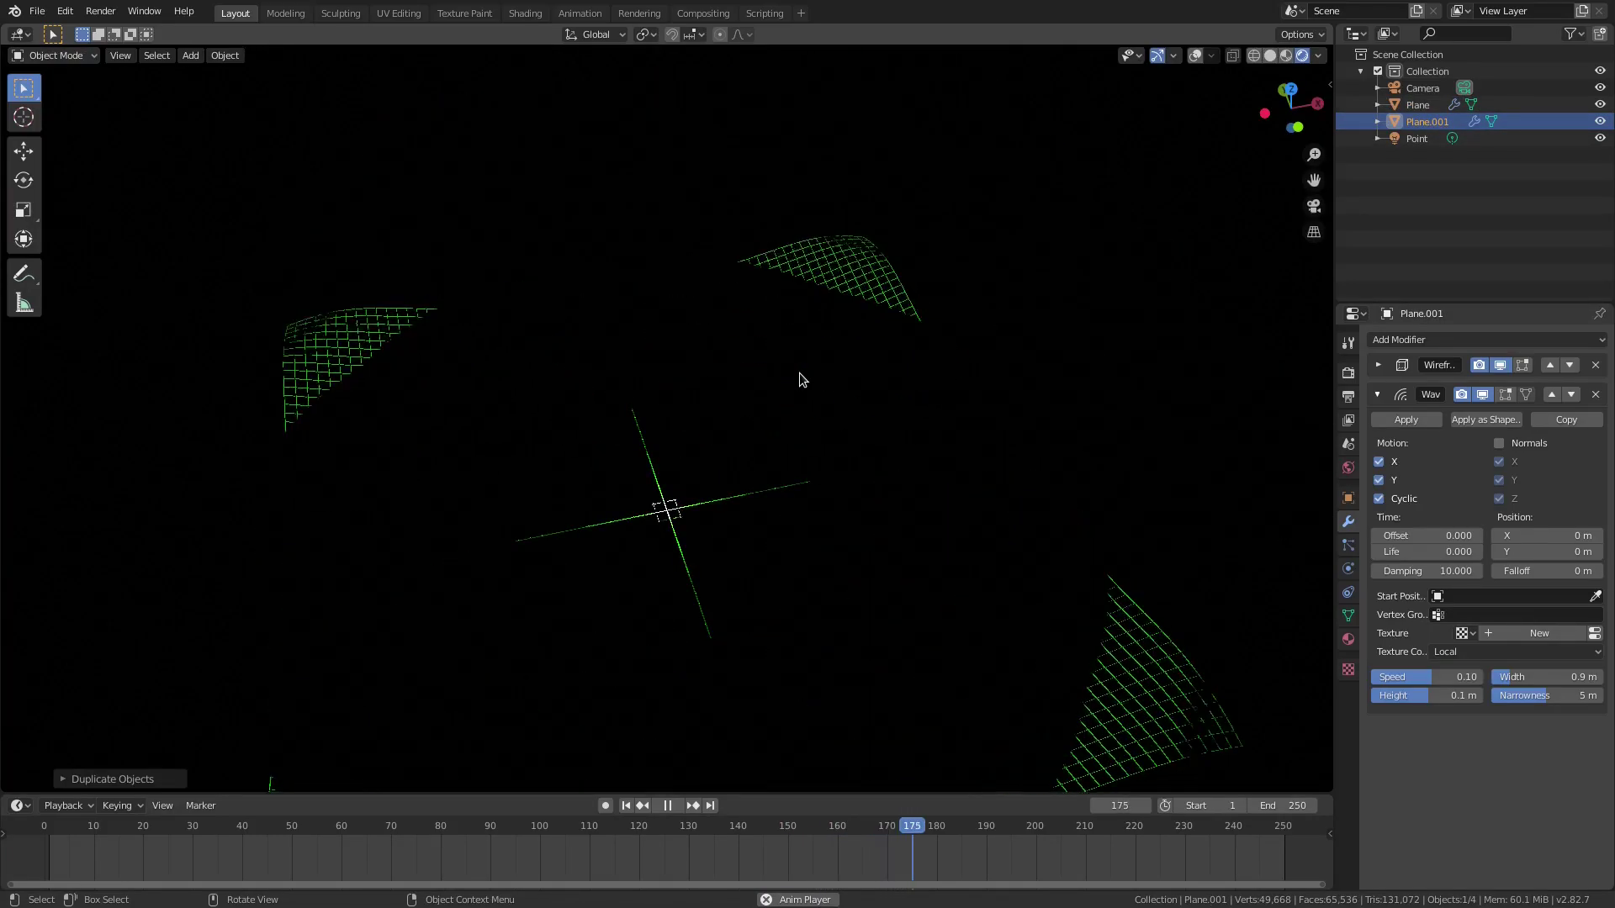
pyautogui.click(1597, 373)
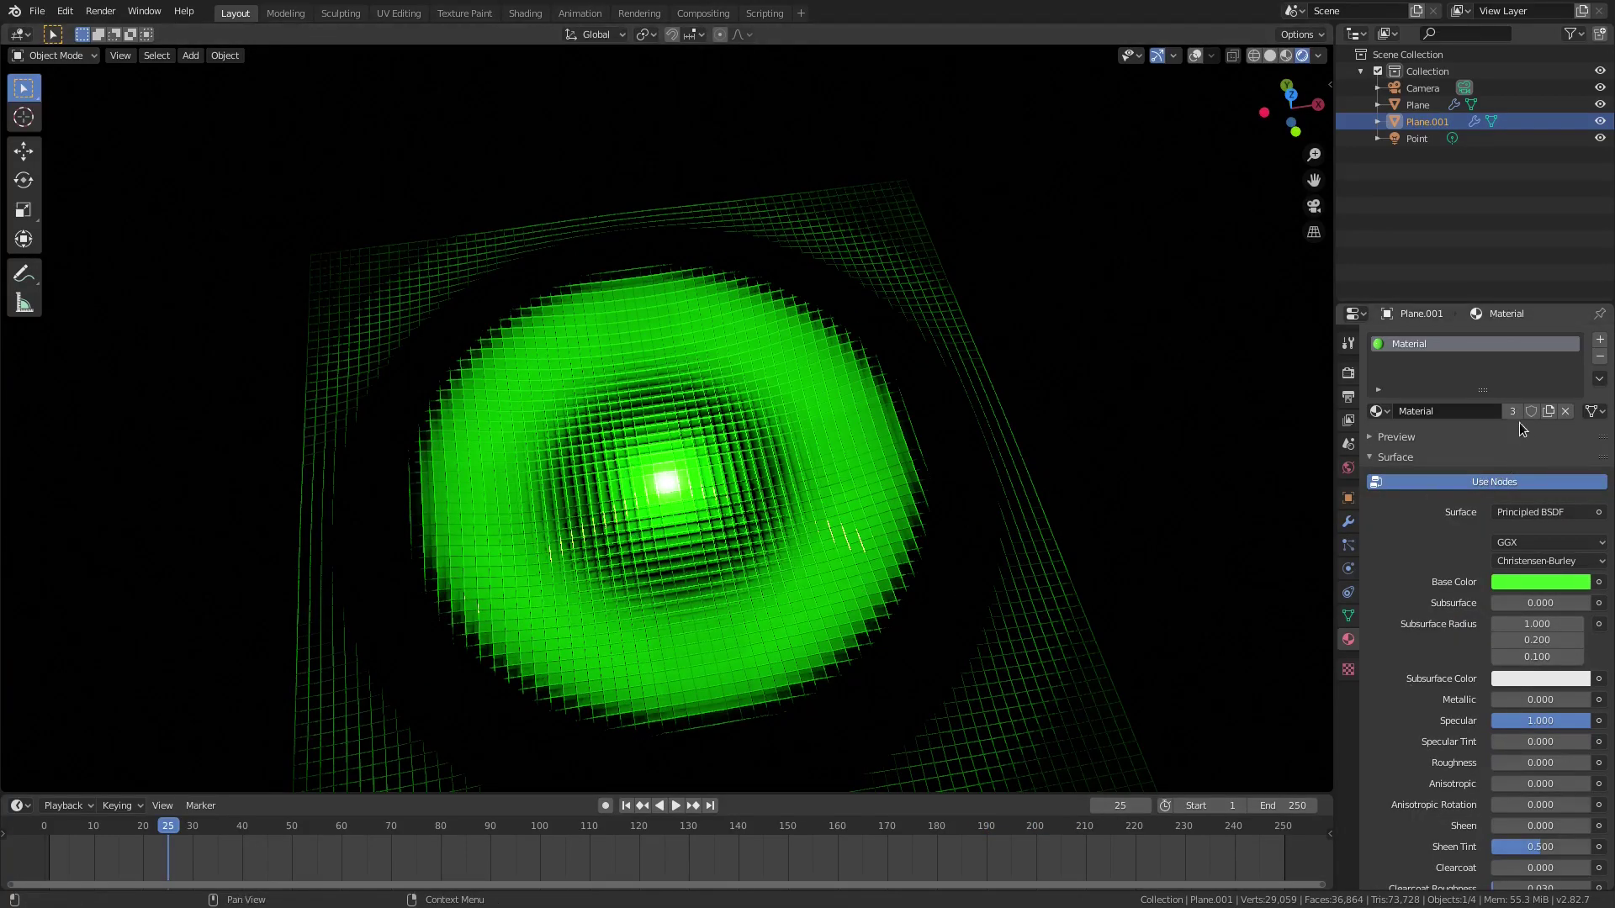
# Make the duplicate plane's material single-user and set its base color to black.
pyautogui.click(1511, 411)
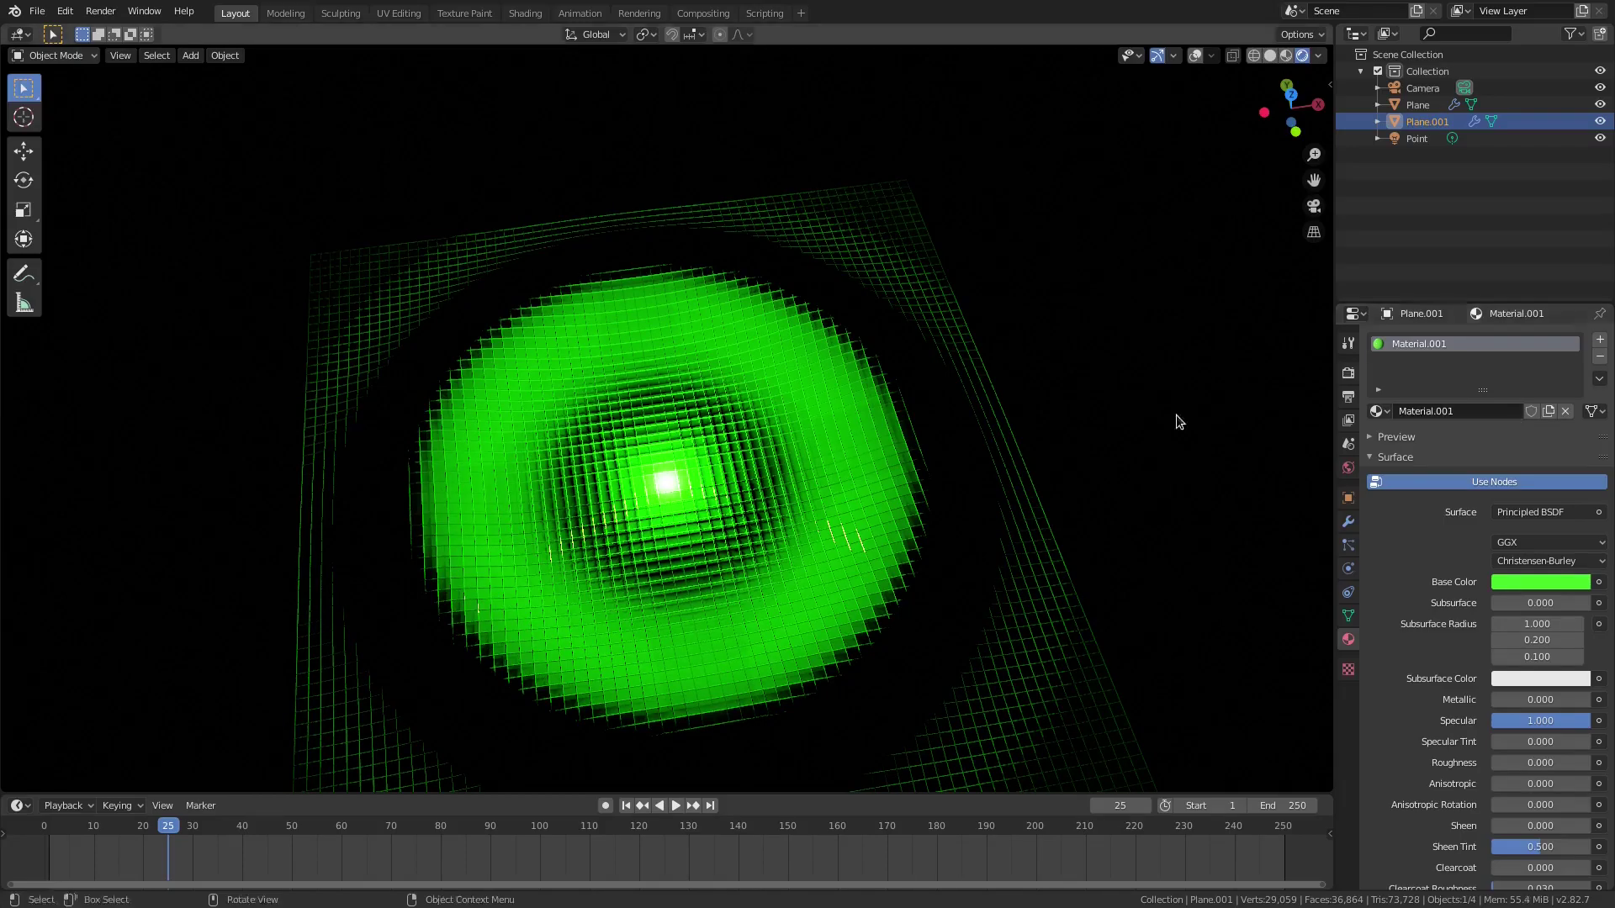
pyautogui.click(1538, 582)
pyautogui.moveTo(1578, 458); pyautogui.dragTo(1585, 469)
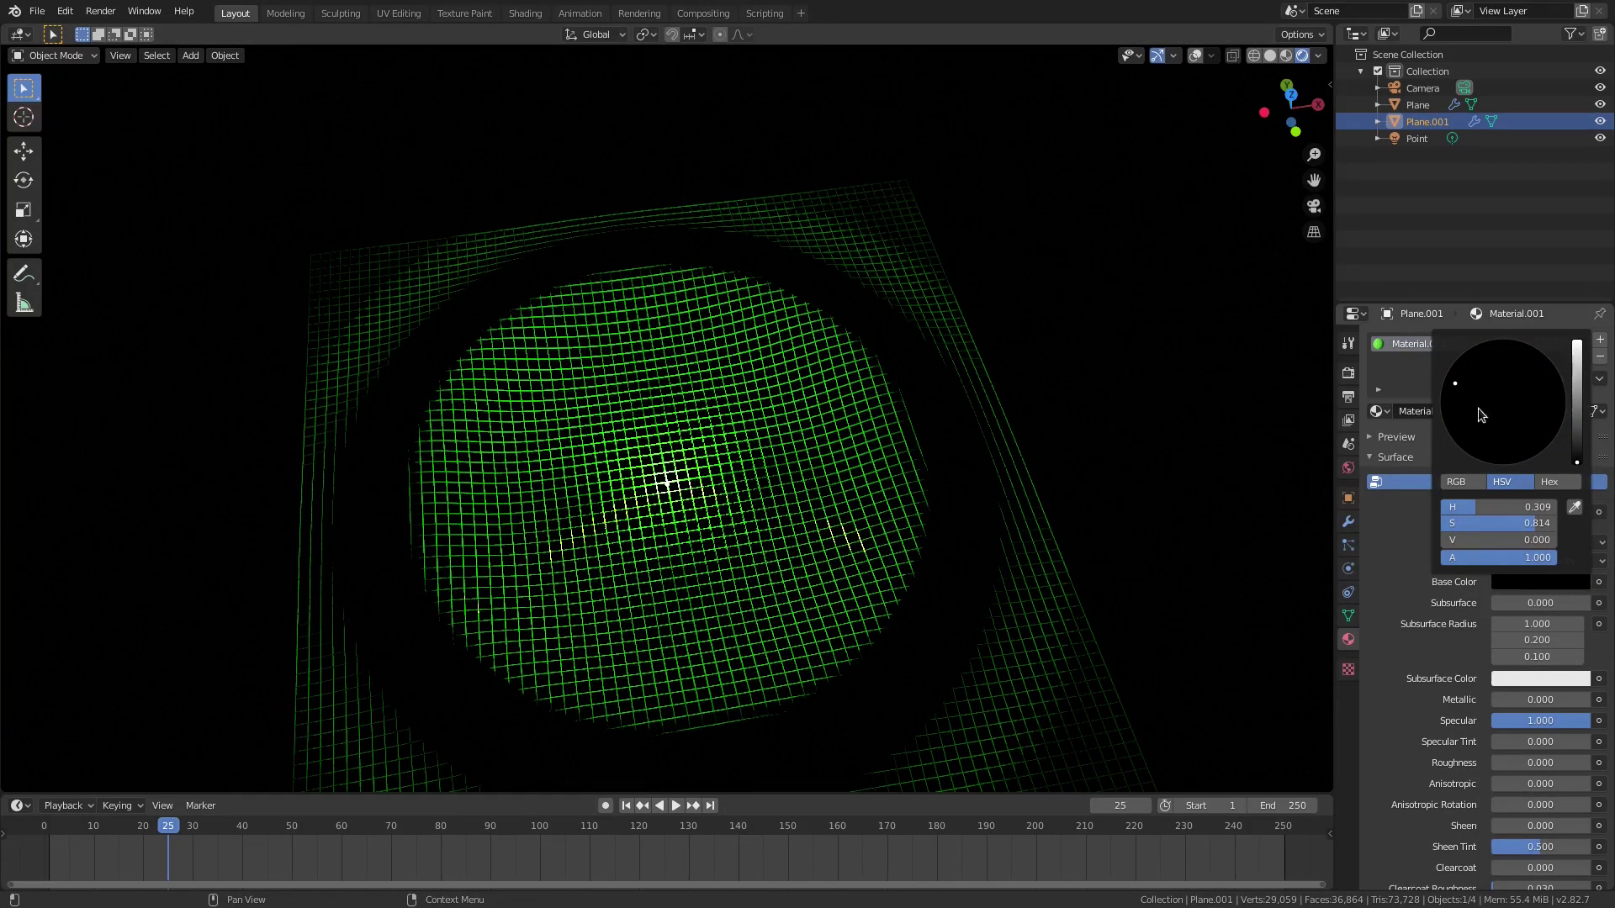
pyautogui.click(1528, 582)
pyautogui.moveTo(1578, 455)
pyautogui.mouseDown()
pyautogui.moveTo(1578, 417)
pyautogui.moveTo(1577, 451)
pyautogui.mouseUp()
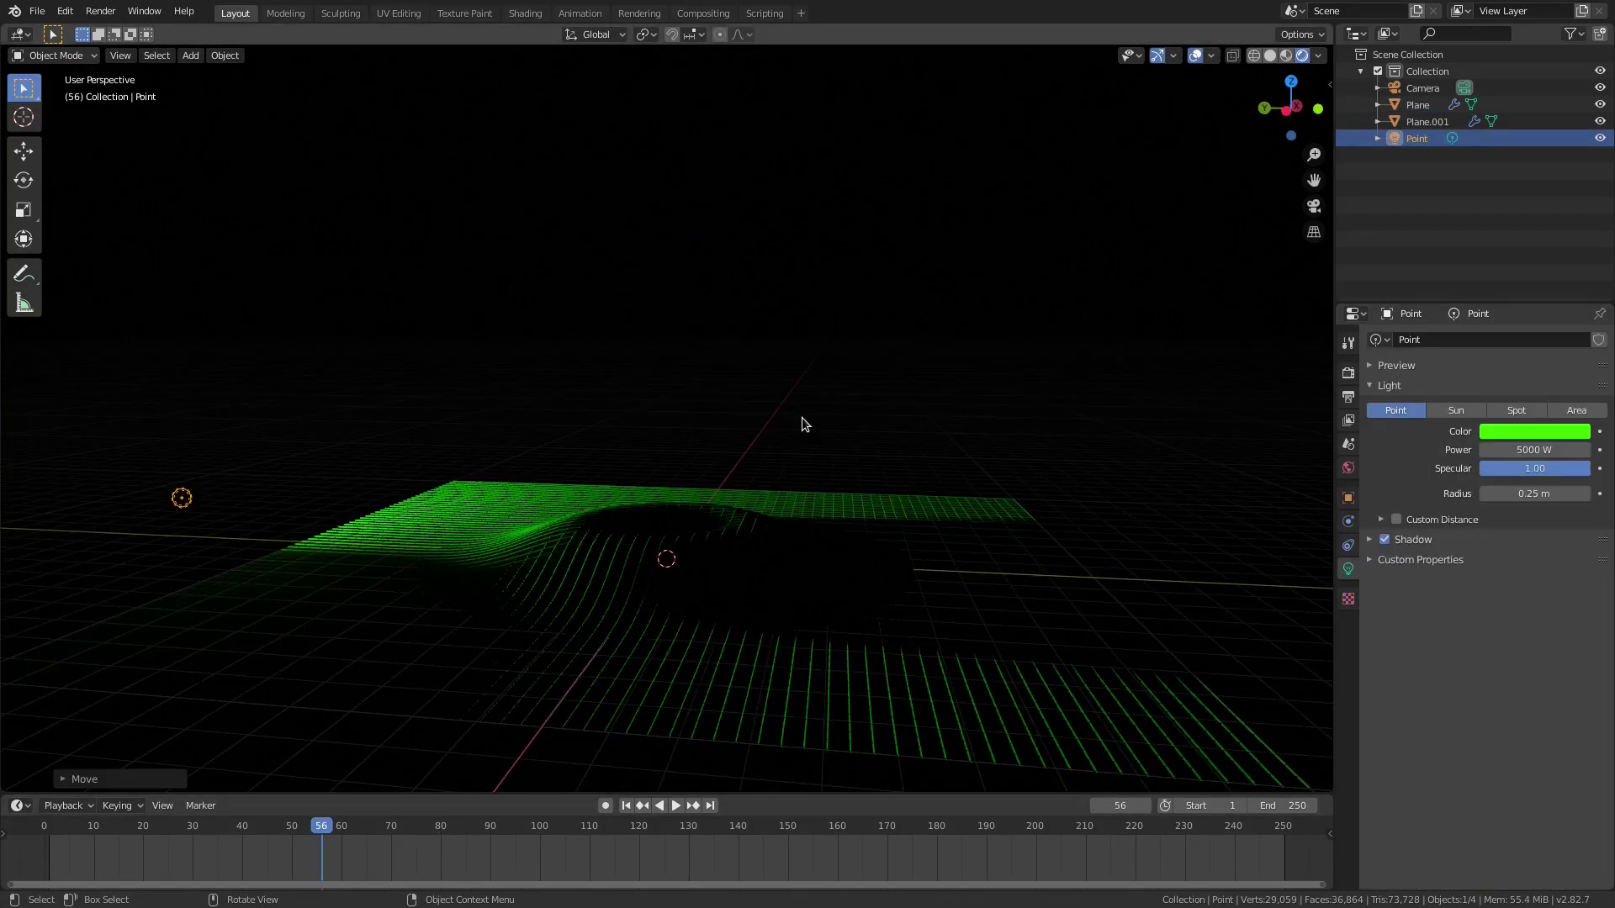
# Play the animation from the first frame through the camera view.
pyautogui.press('KP_0')
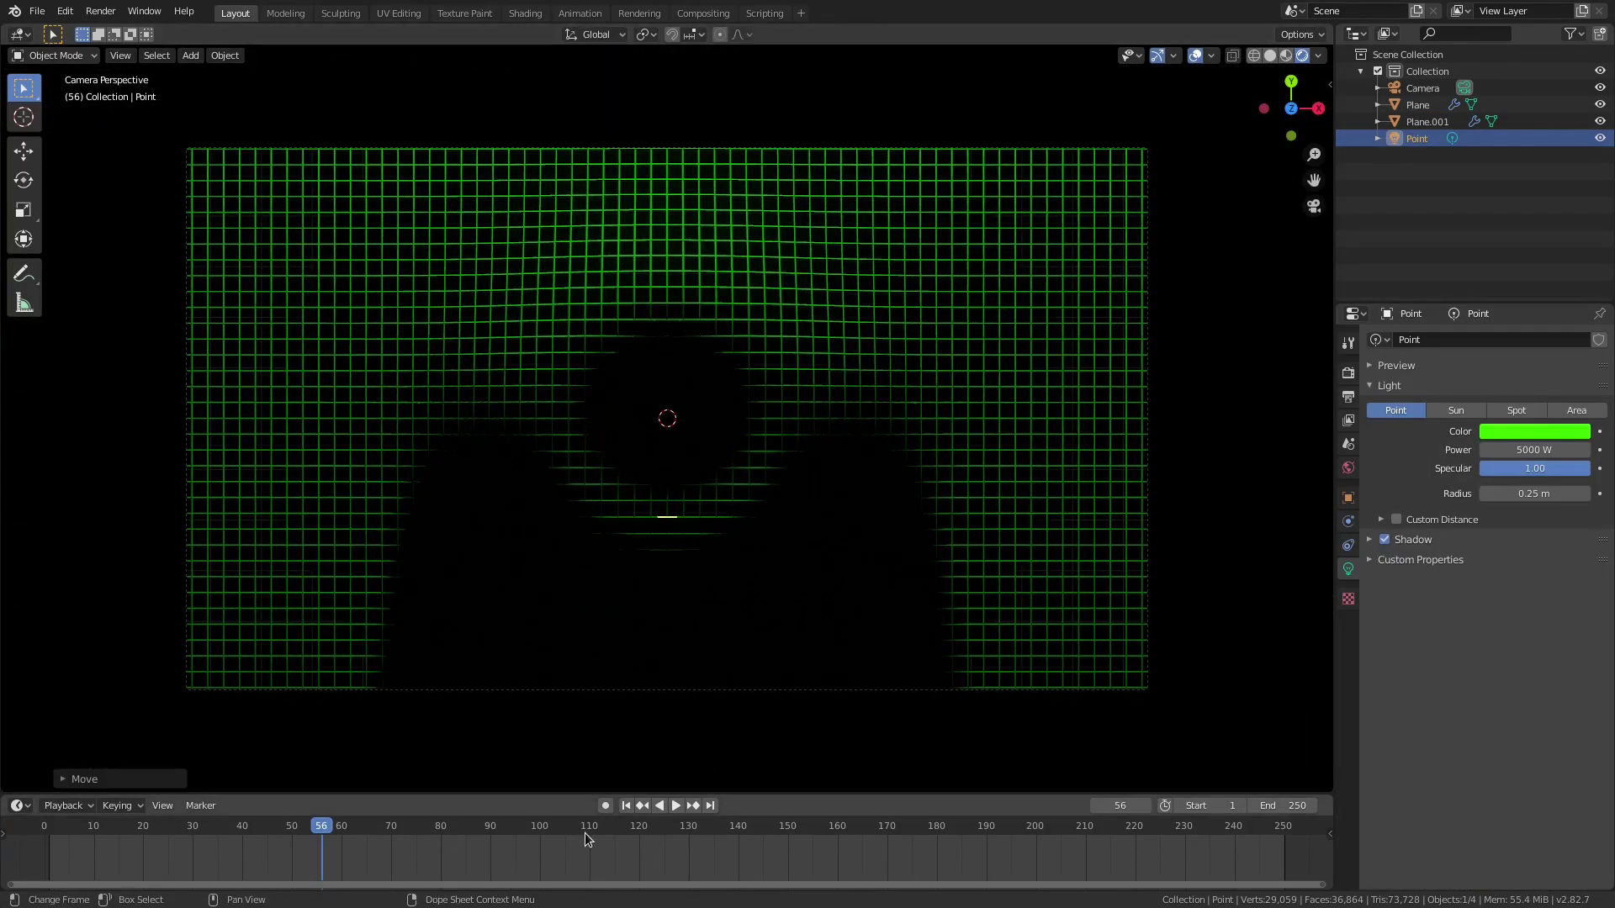
pyautogui.click(630, 806)
pyautogui.click(674, 806)
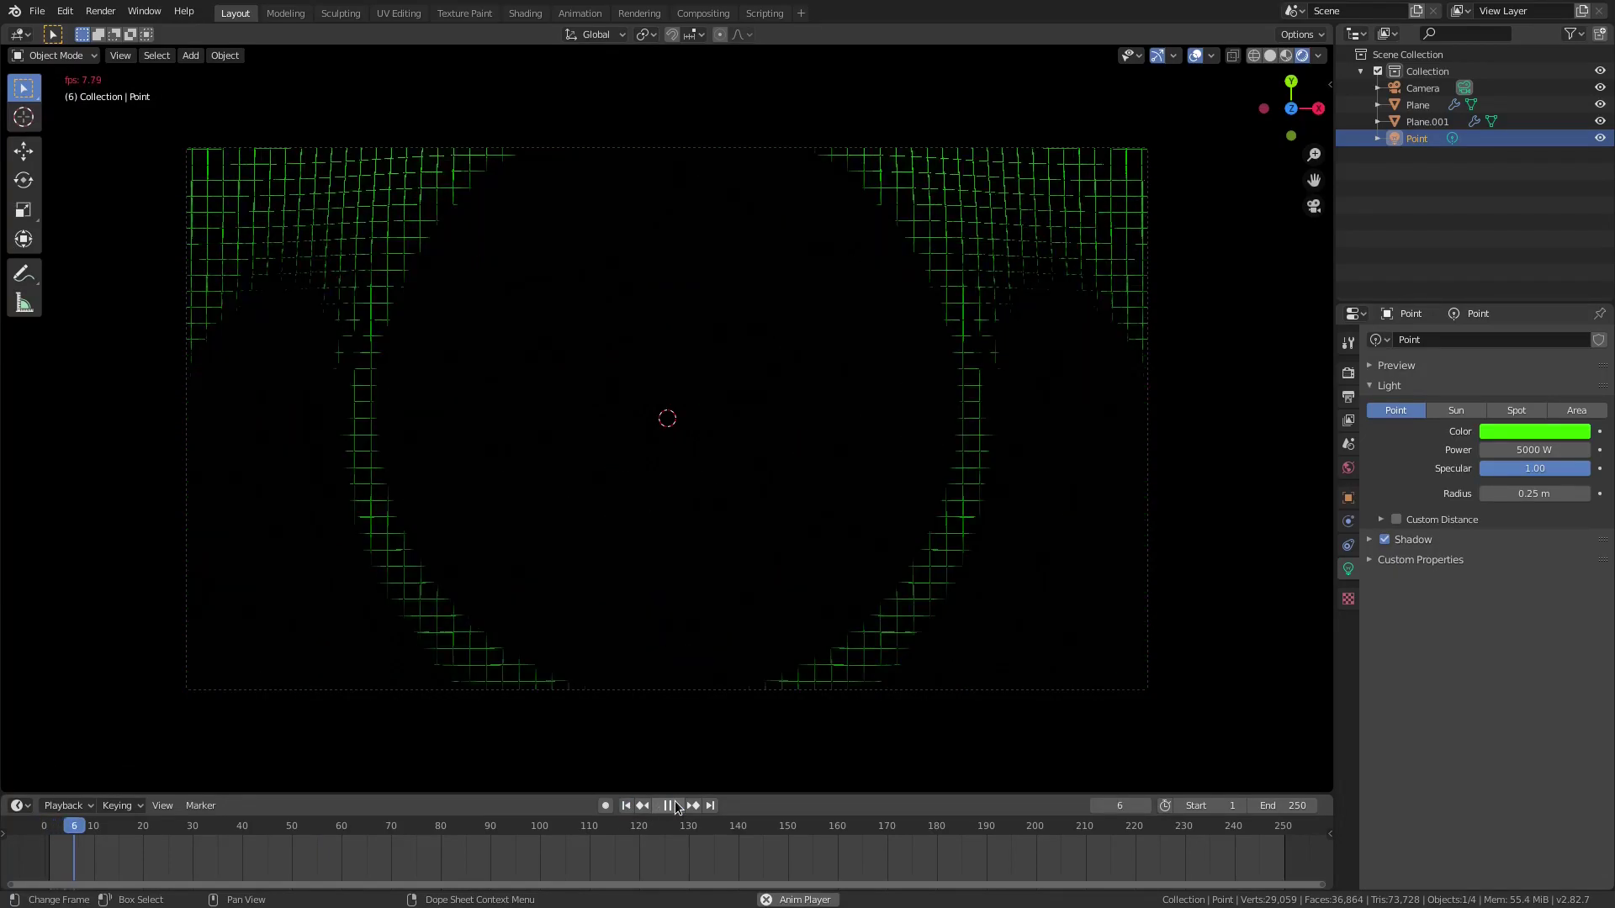
# Reposition the point light beside the plane and check the lighting through the camera.
pyautogui.moveTo(821, 430); pyautogui.dragTo(724, 525, button='middle')
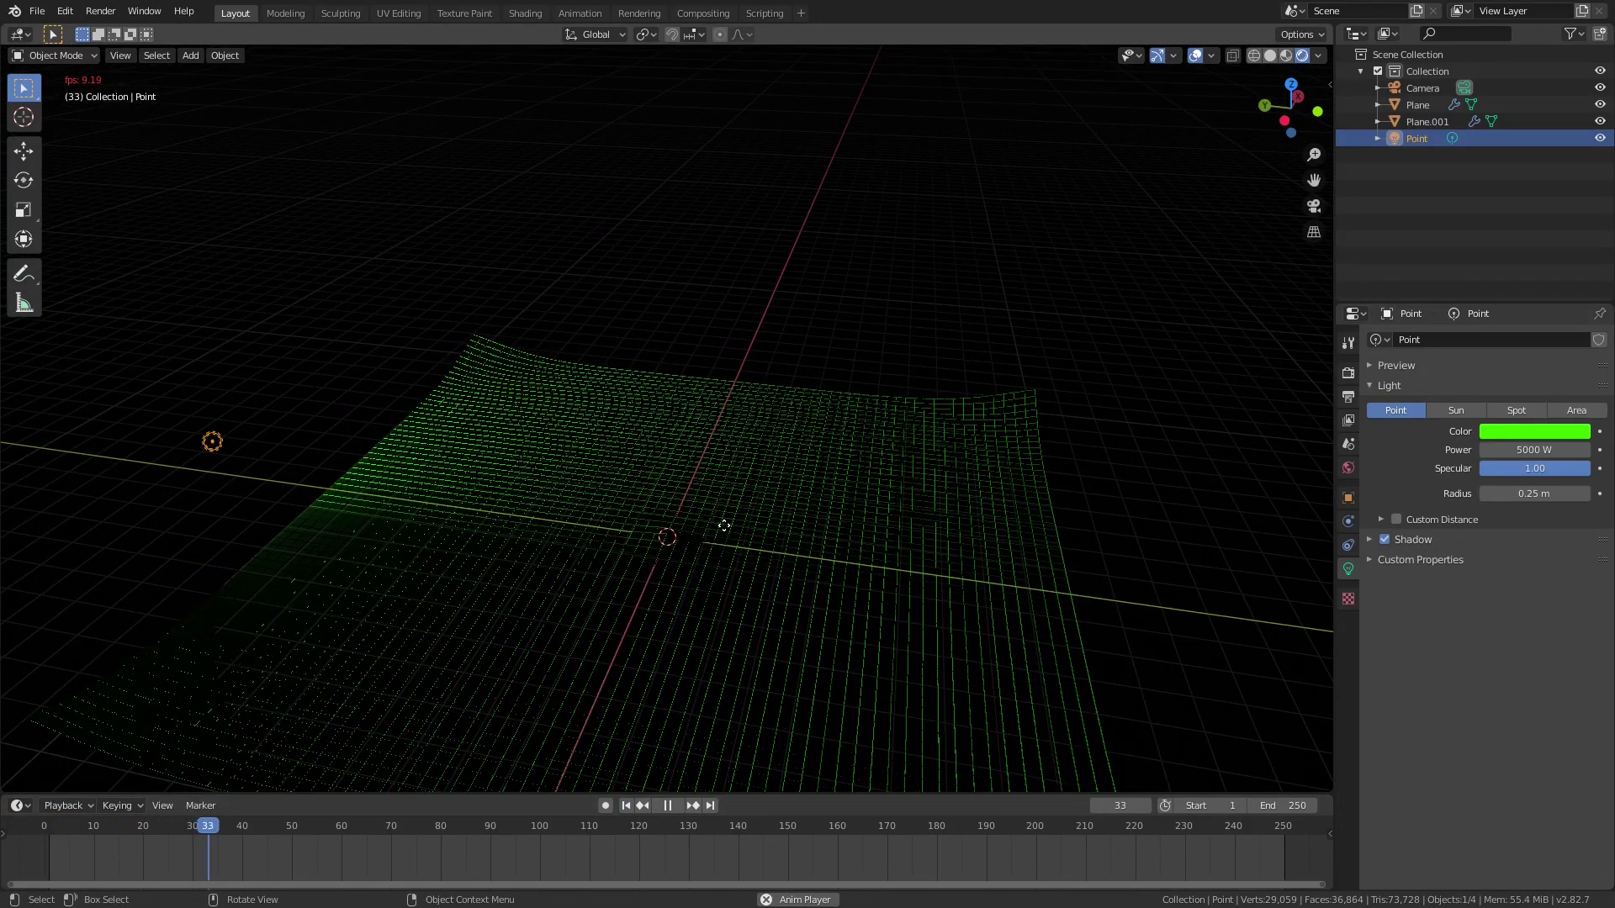
pyautogui.click(764, 443)
pyautogui.press('KP_7')
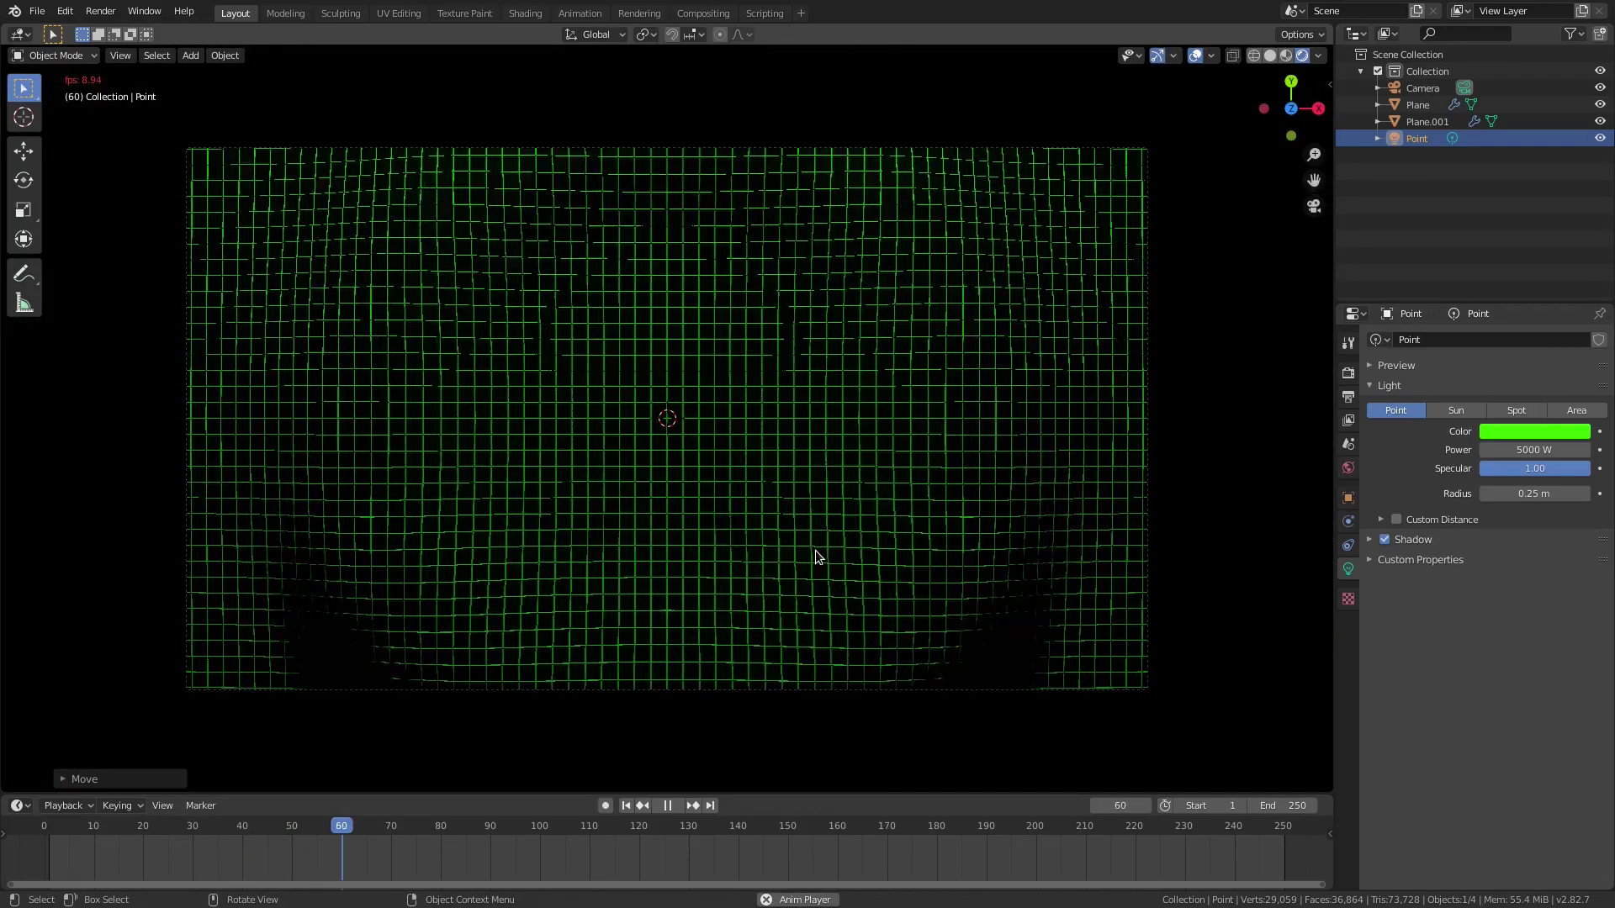
# Set the green point light's power to 10000 W and check the lit grid from an angled view.
pyautogui.click(851, 479)
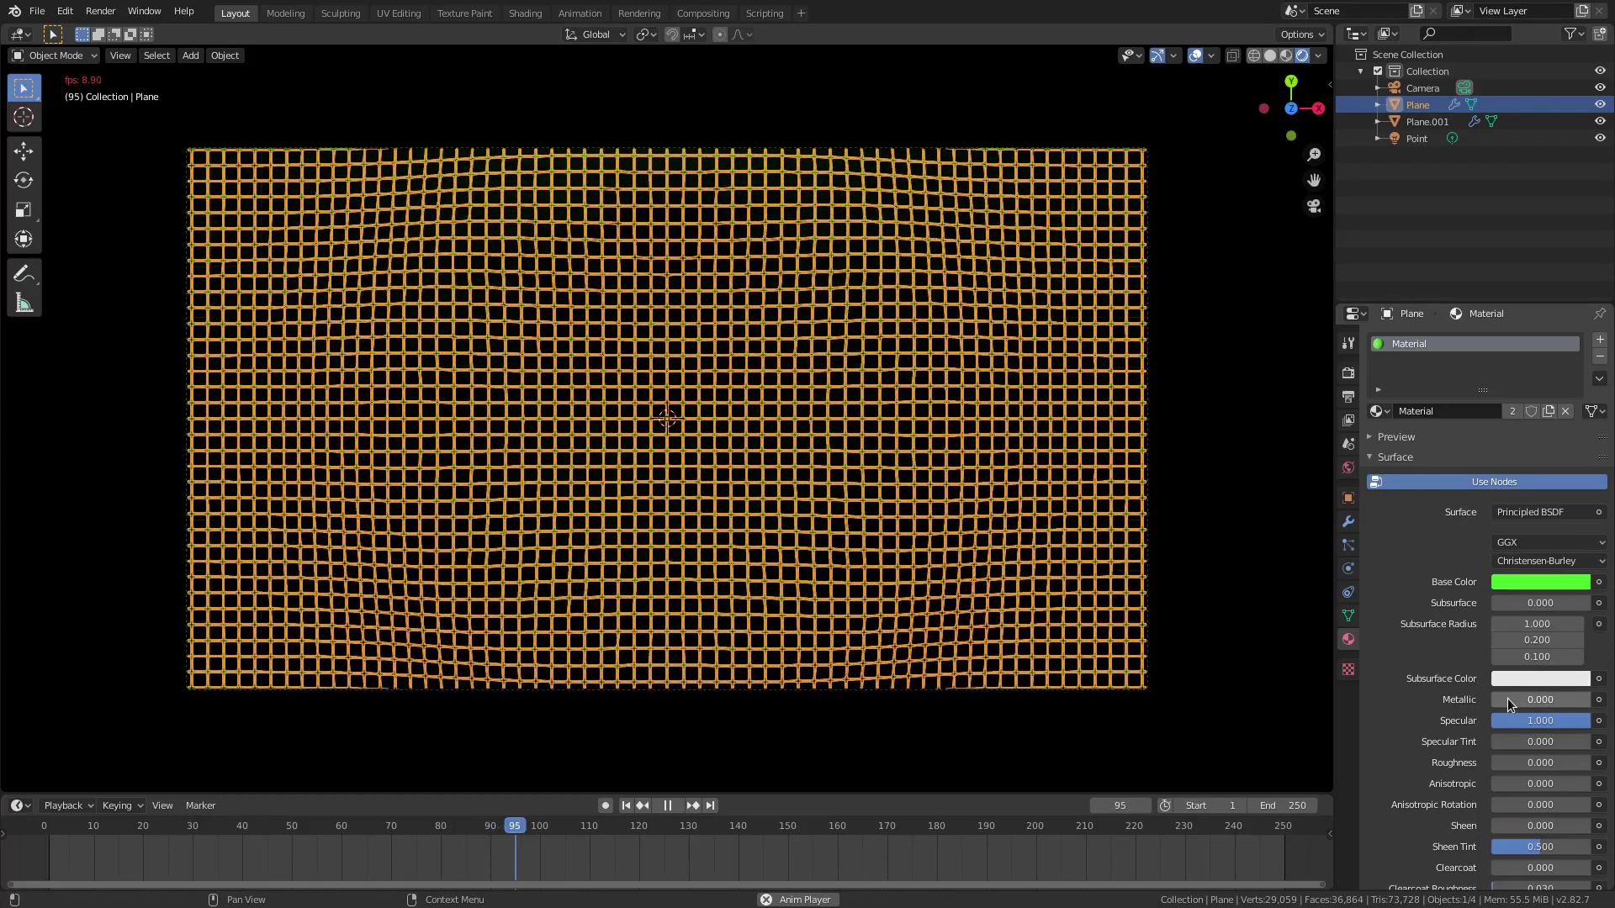
pyautogui.click(1420, 139)
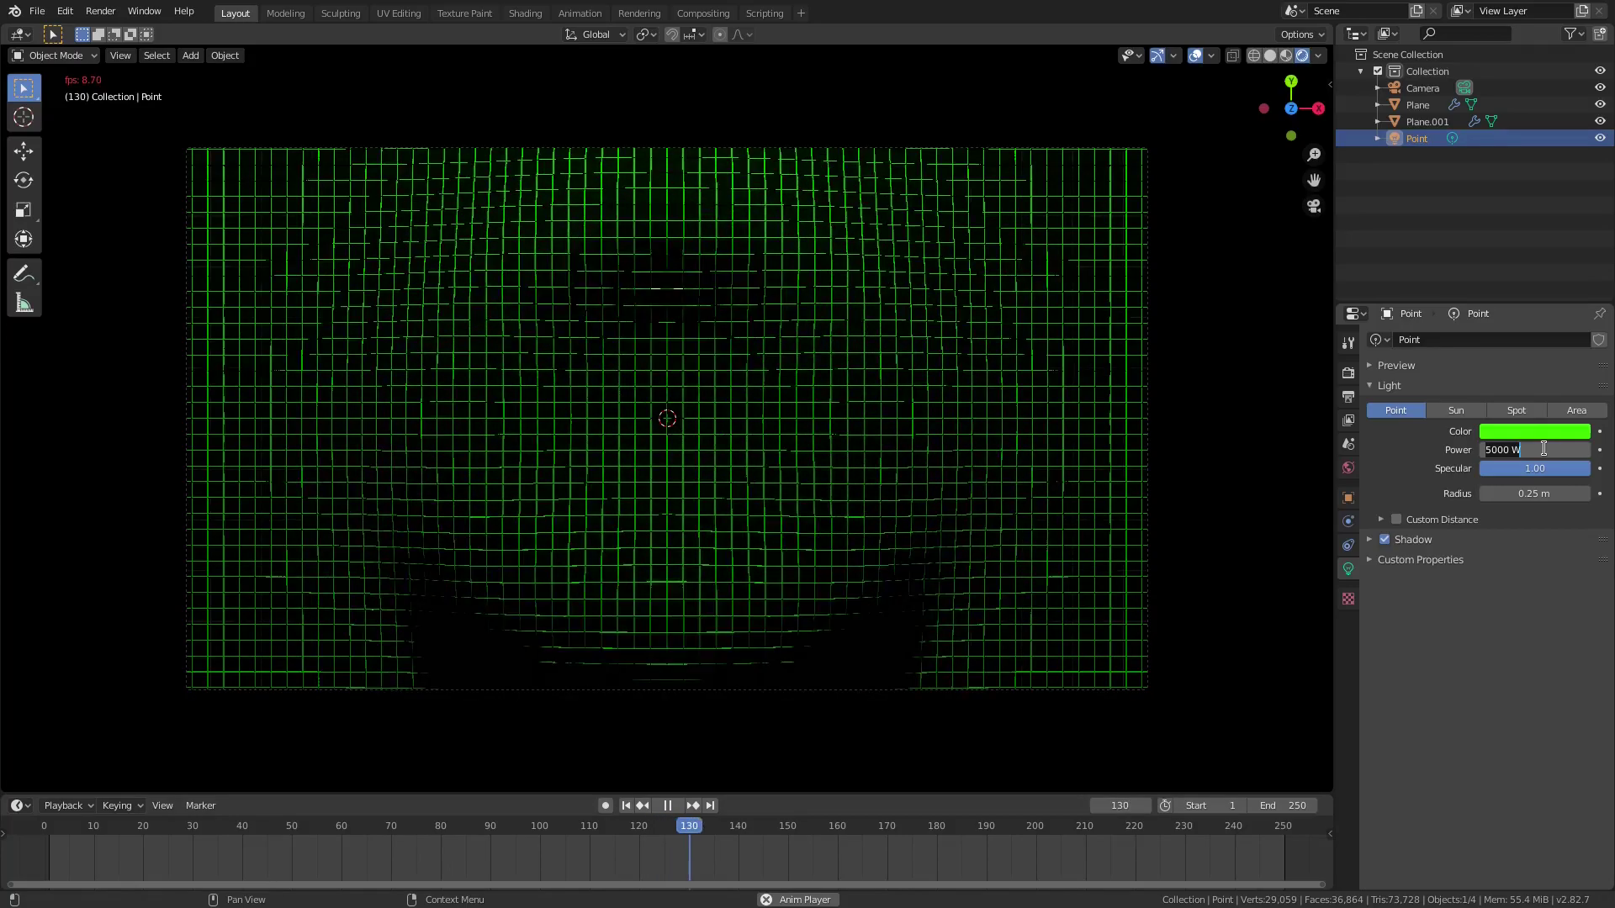
pyautogui.write('10000')
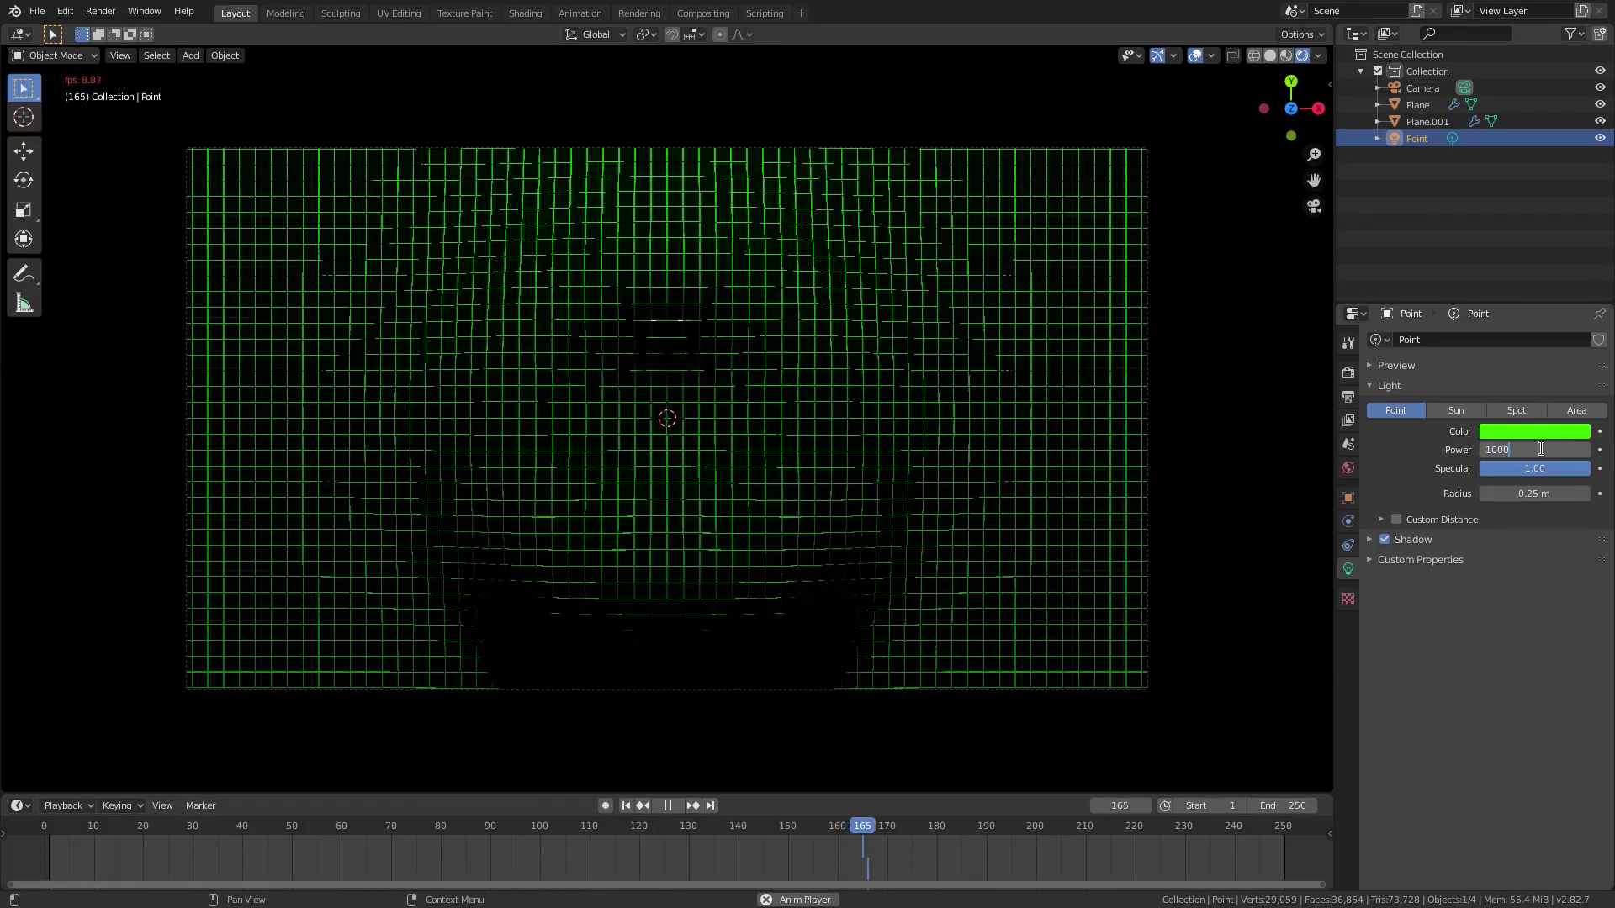
pyautogui.press('Return')
pyautogui.moveTo(877, 450); pyautogui.dragTo(771, 387, button='middle')
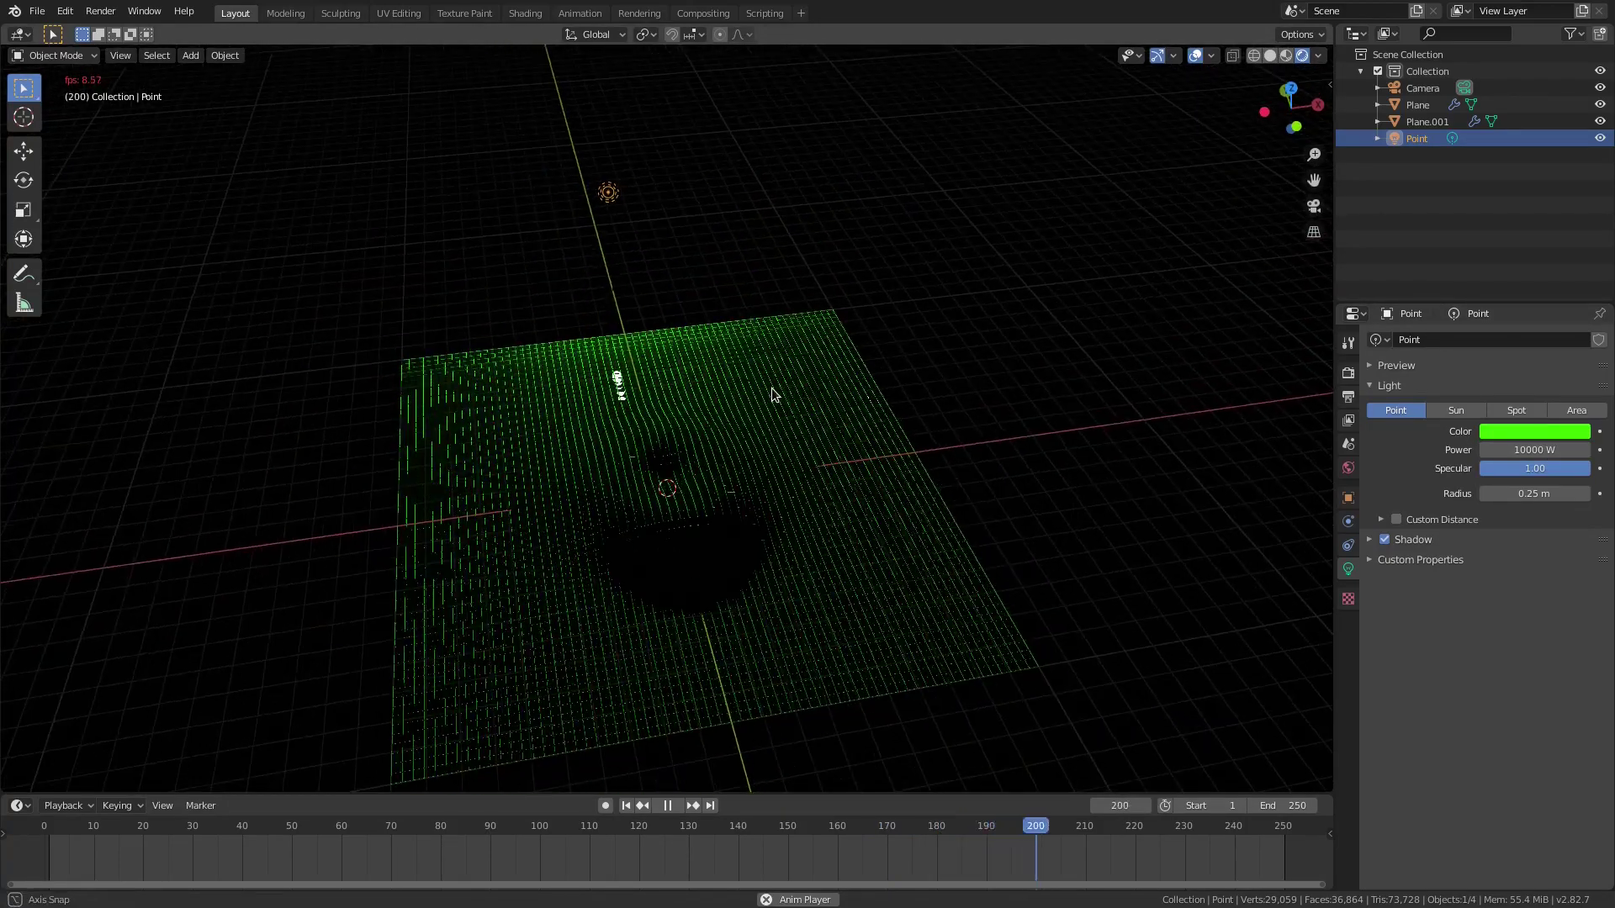
# Change the duplicate plane's base color to a dark blue with a value of 0.267 and check it through the camera.
pyautogui.click(1429, 121)
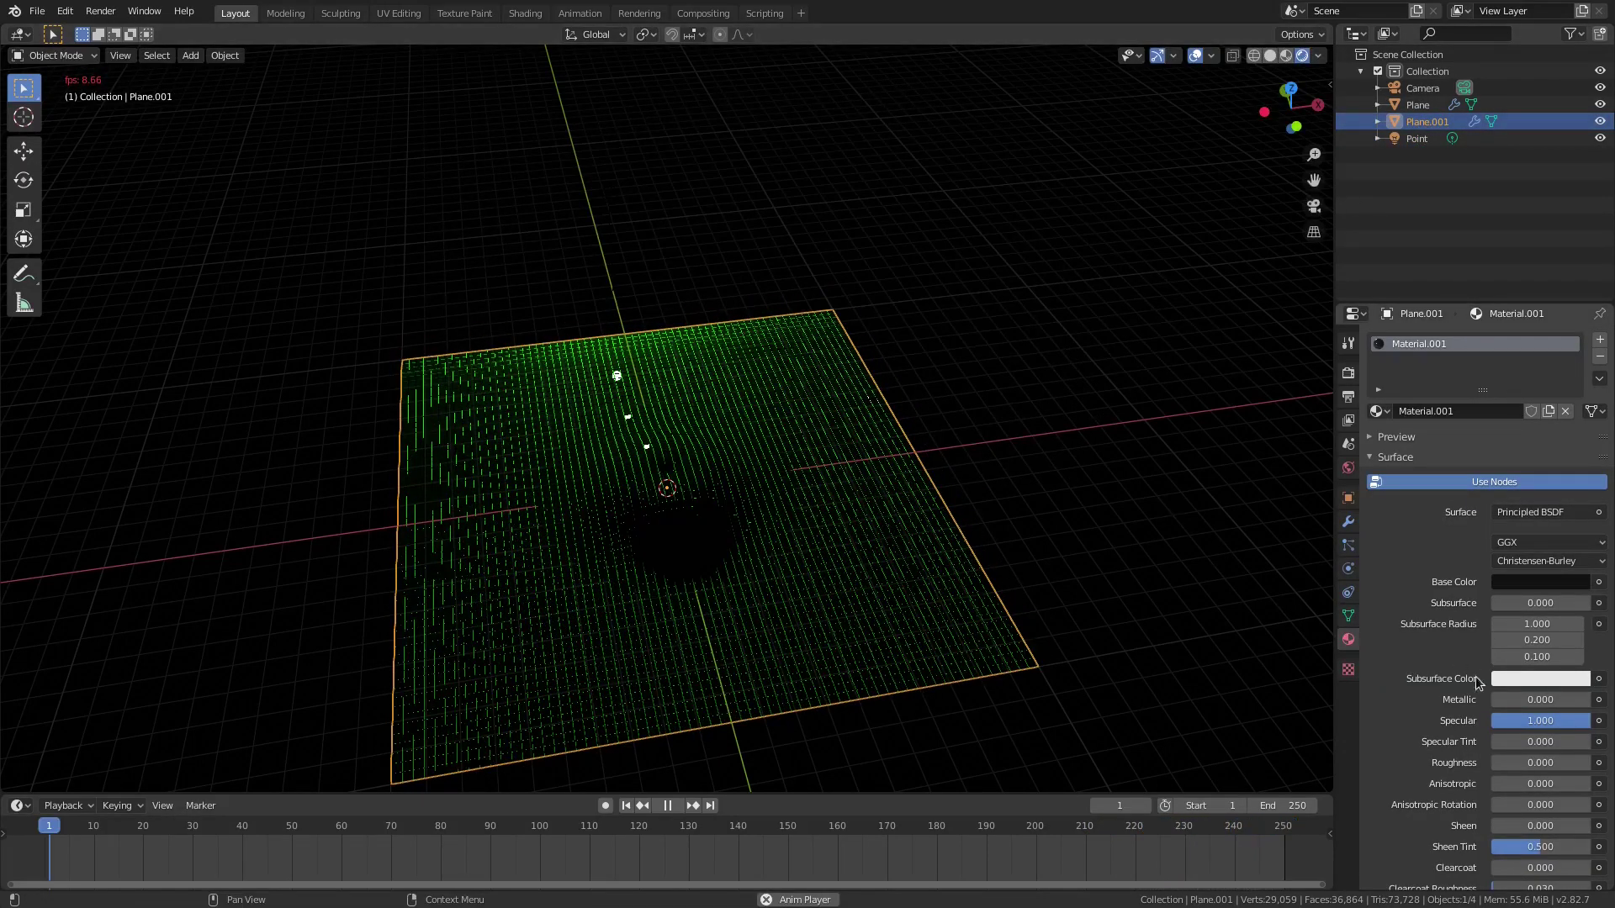
pyautogui.scroll(-3, 1477, 685)
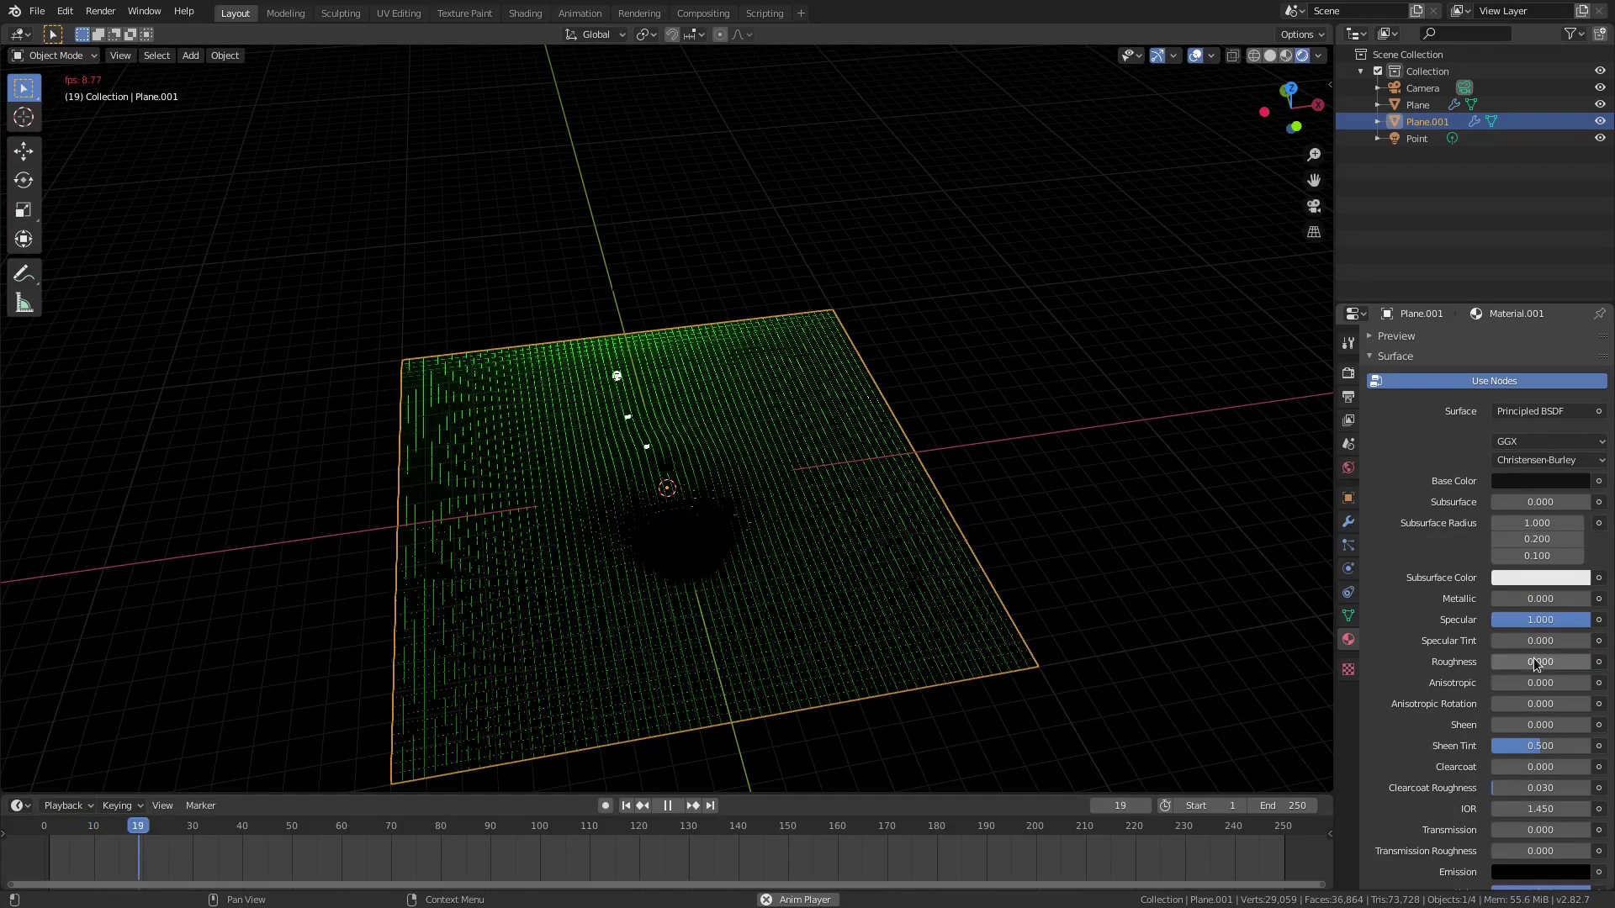
pyautogui.click(1511, 480)
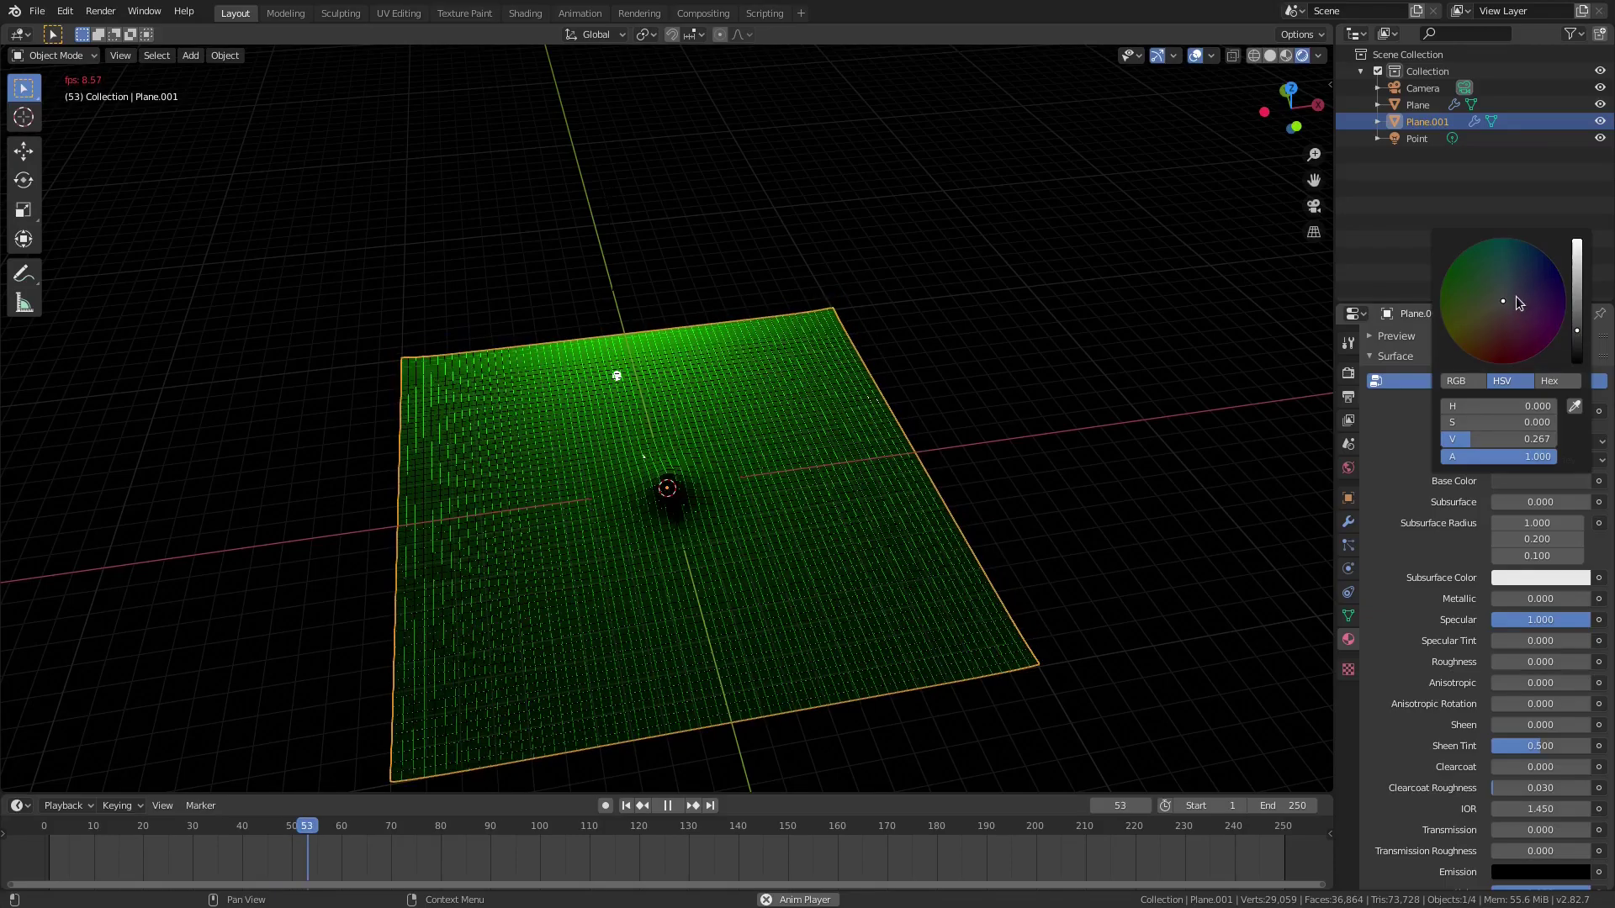
pyautogui.moveTo(1504, 300)
pyautogui.mouseDown()
pyautogui.moveTo(1493, 292)
pyautogui.moveTo(1513, 275)
pyautogui.moveTo(1561, 276)
pyautogui.moveTo(1519, 266)
pyautogui.mouseUp()
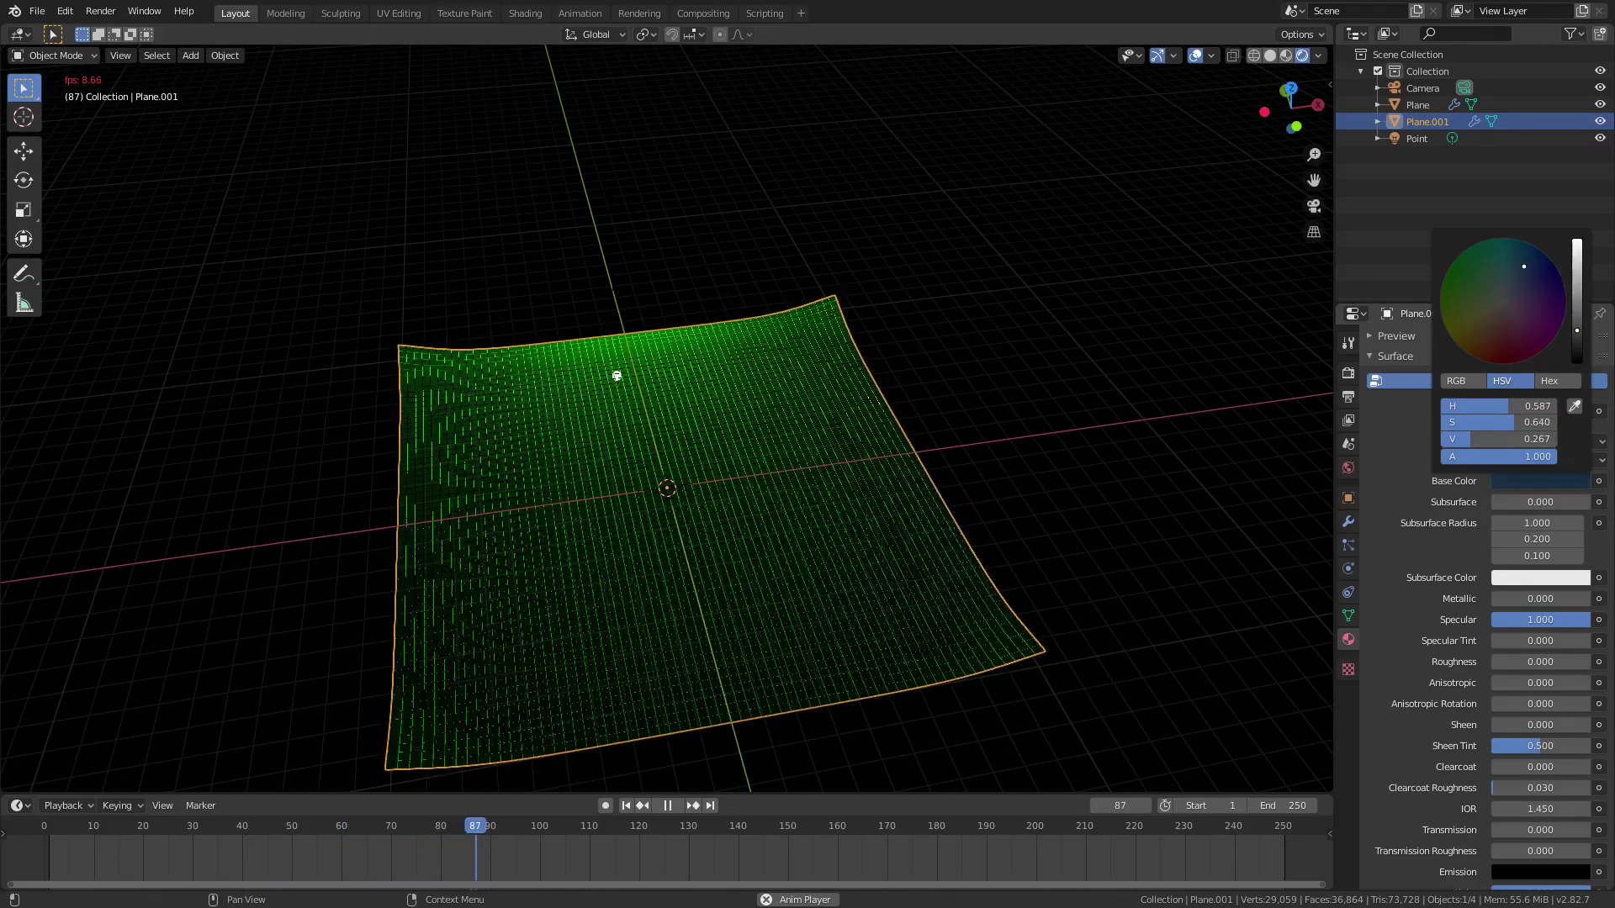
pyautogui.press('KP_0')
pyautogui.scroll(10, 739, 505)
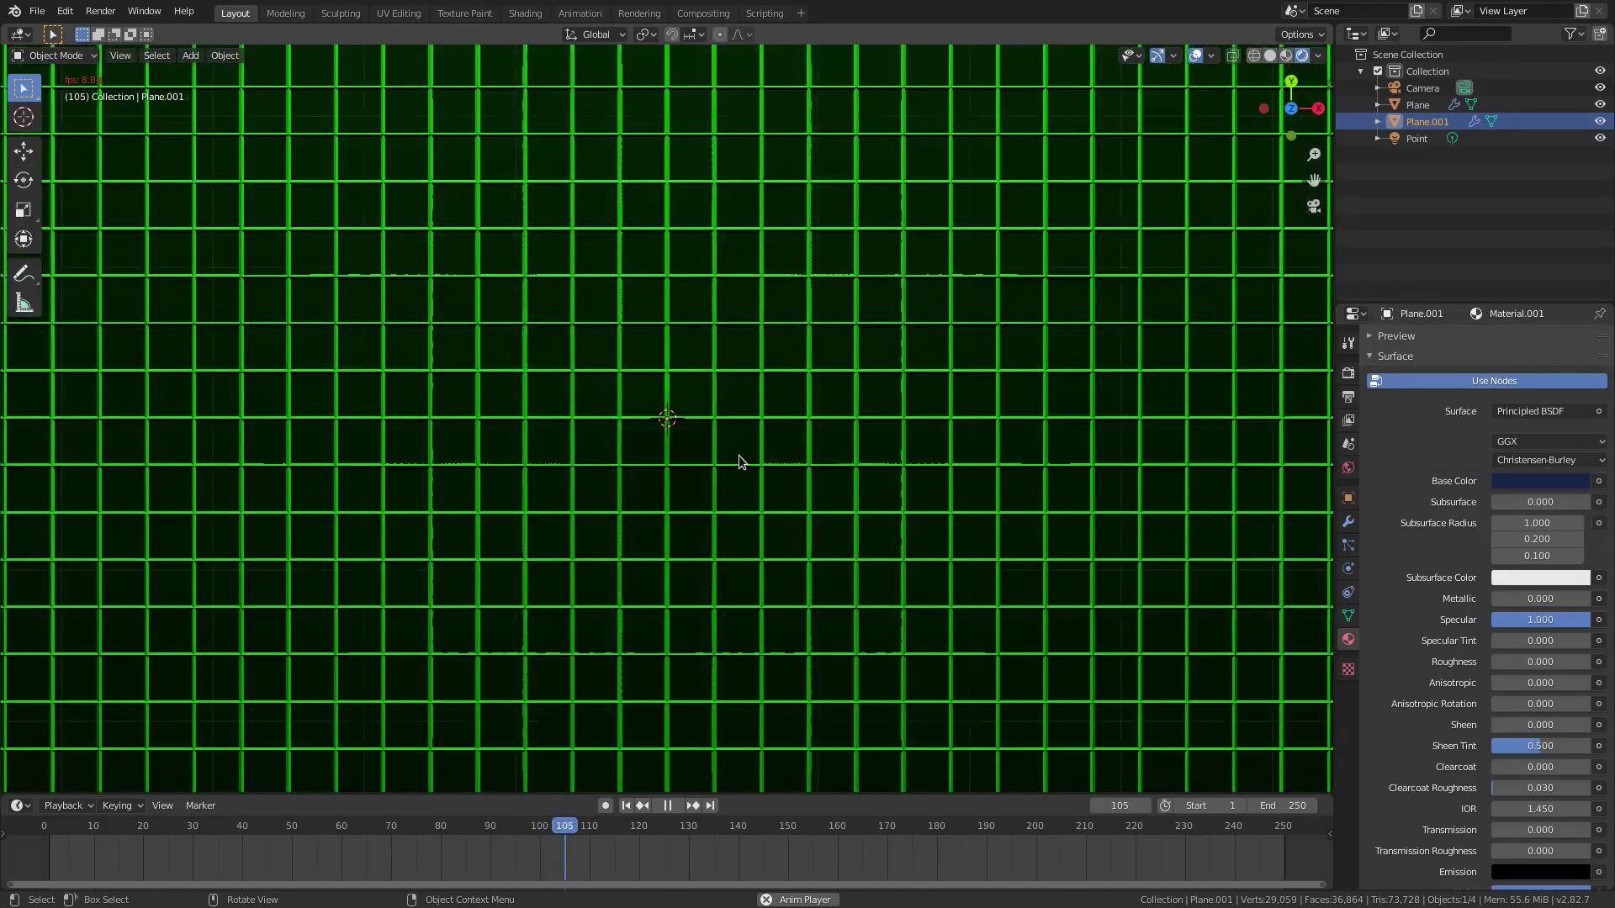
pyautogui.scroll(-10, 741, 479)
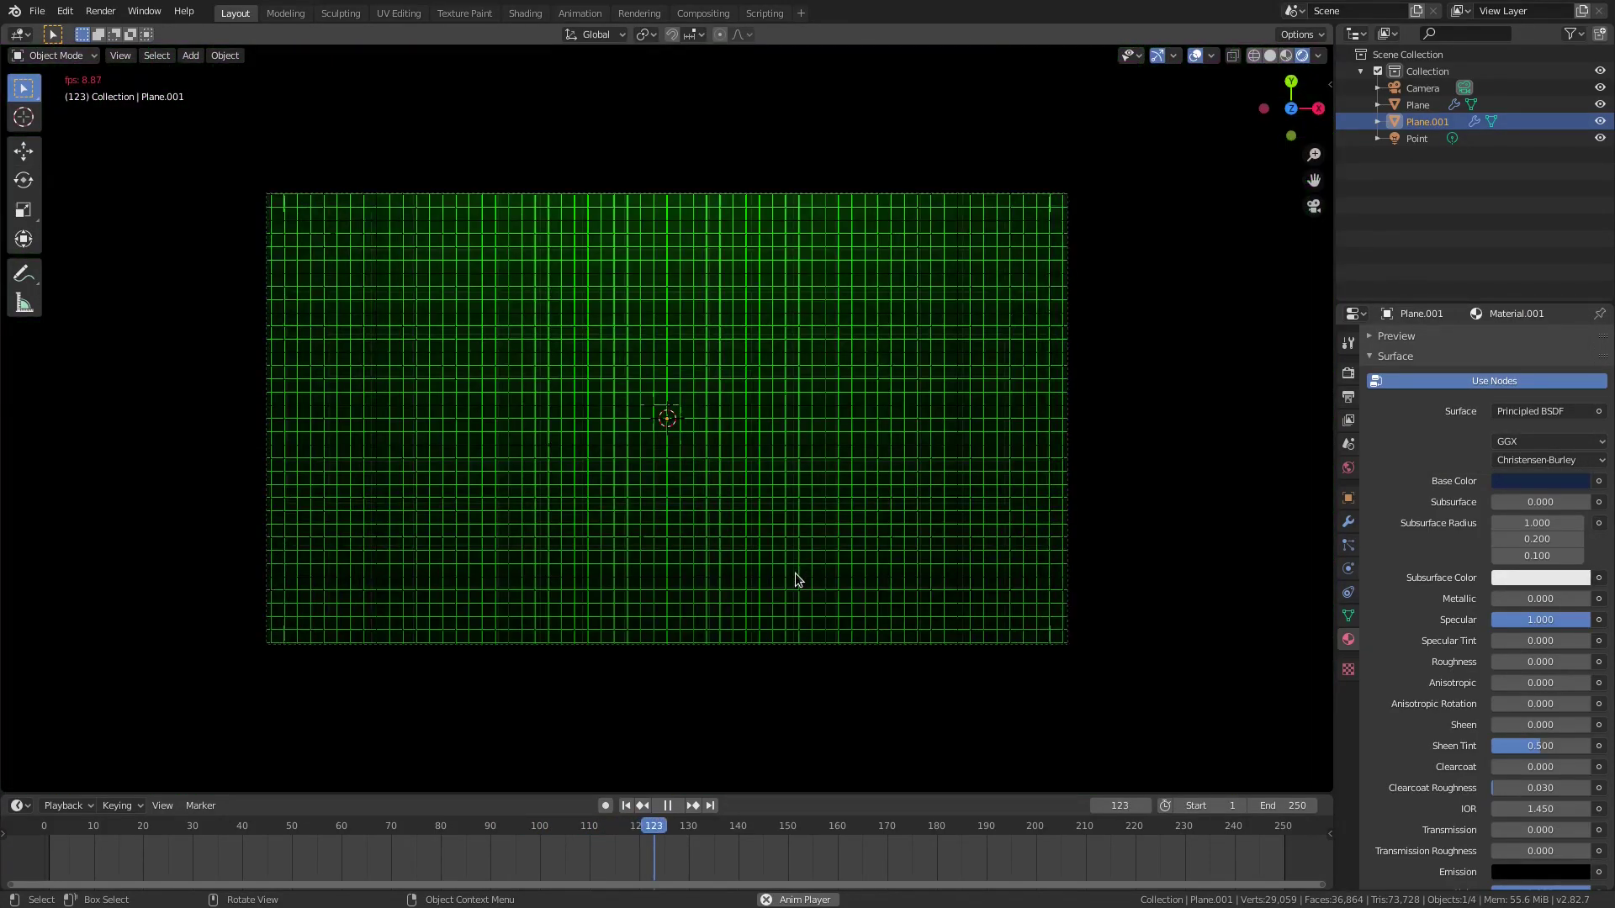
pyautogui.scroll(2, 794, 573)
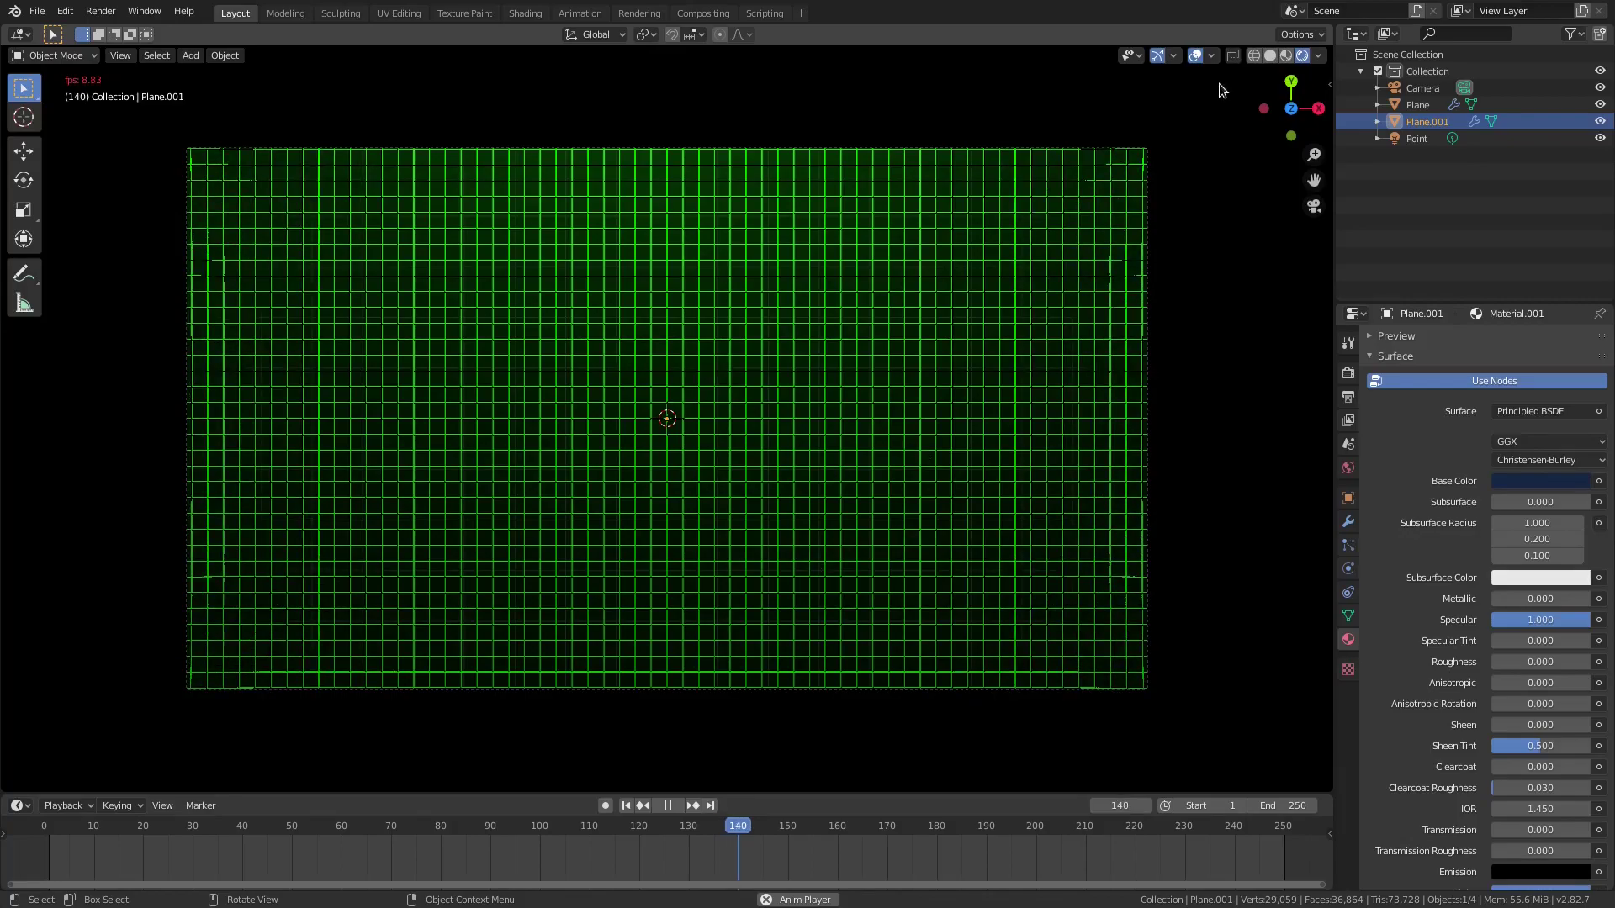
# Enable Bloom in the Eevee render settings and lower its threshold.
pyautogui.click(1348, 372)
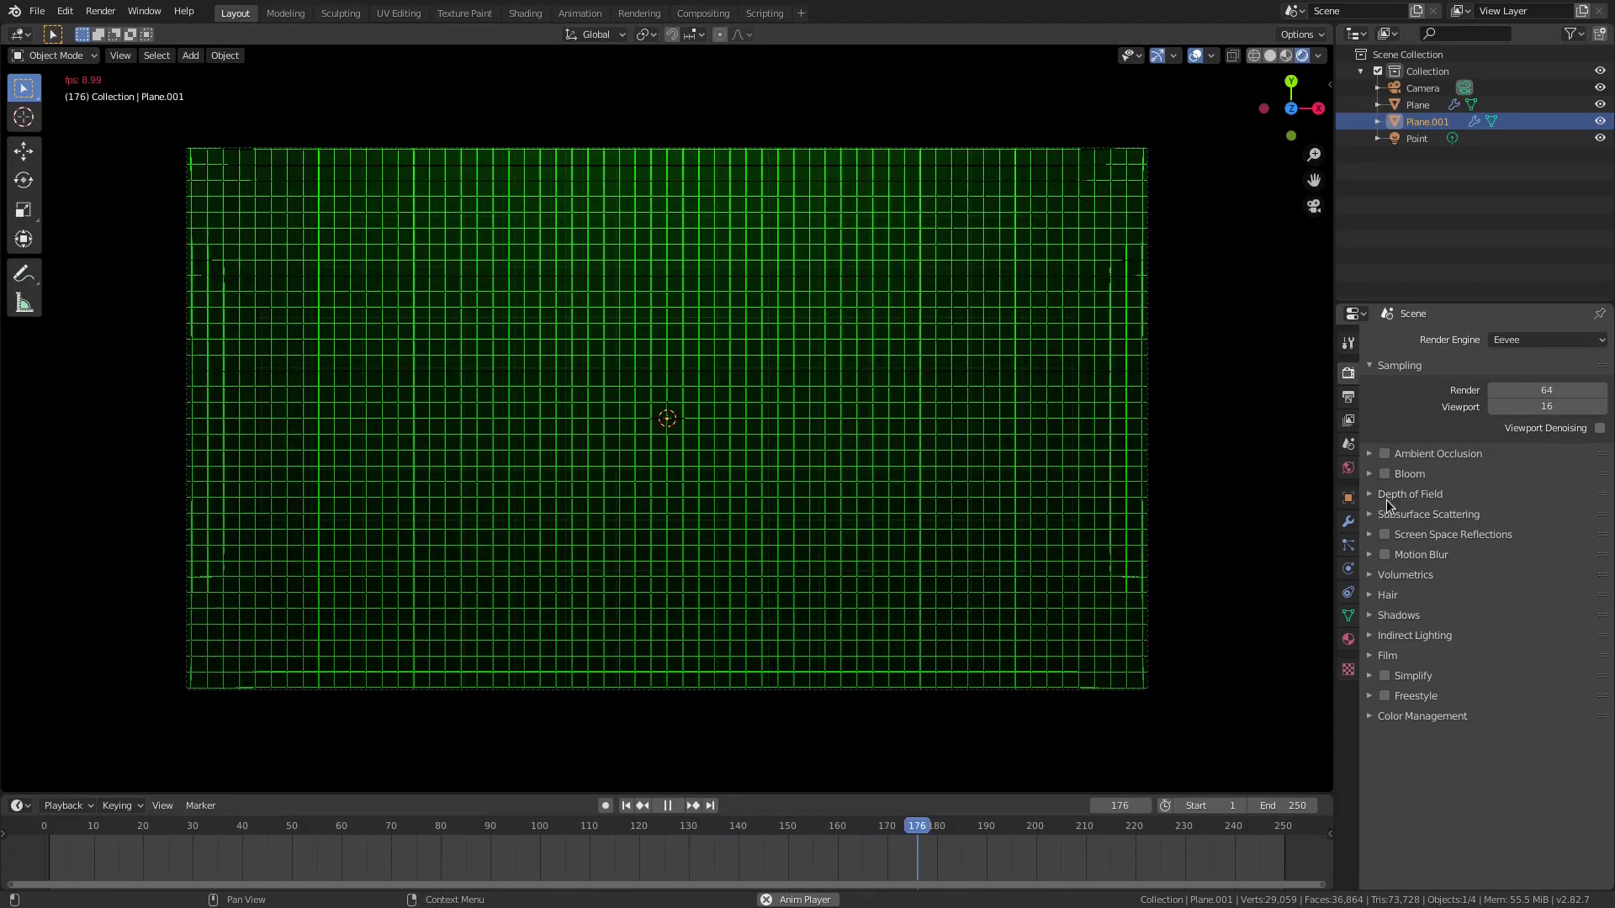
pyautogui.click(1385, 473)
pyautogui.click(1369, 473)
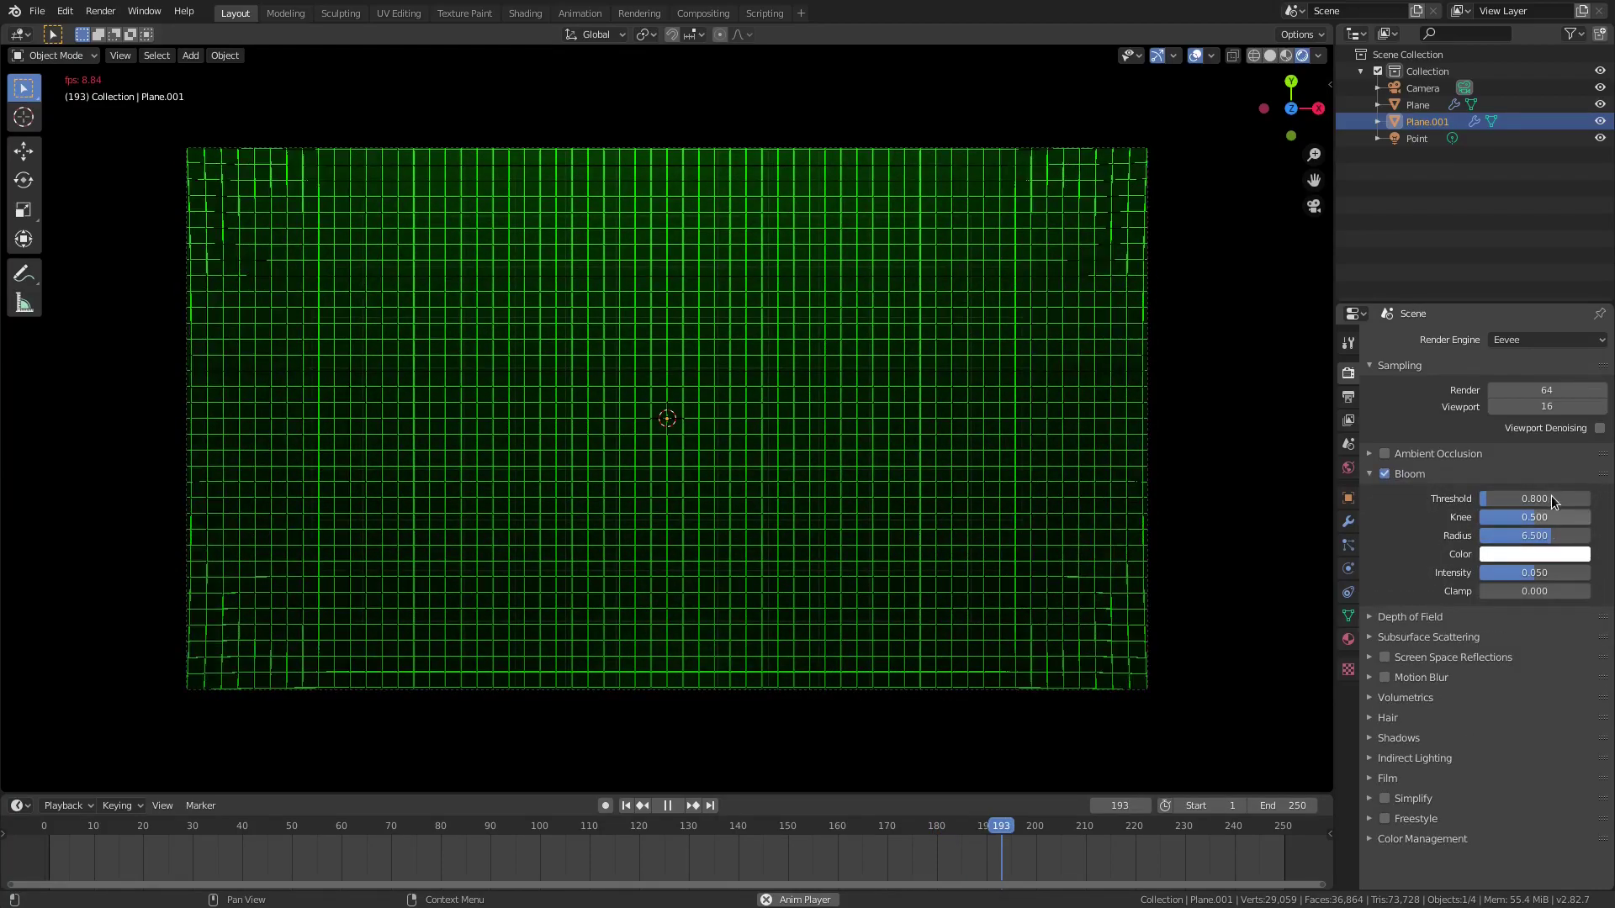
pyautogui.moveTo(1534, 499); pyautogui.dragTo(1528, 499)
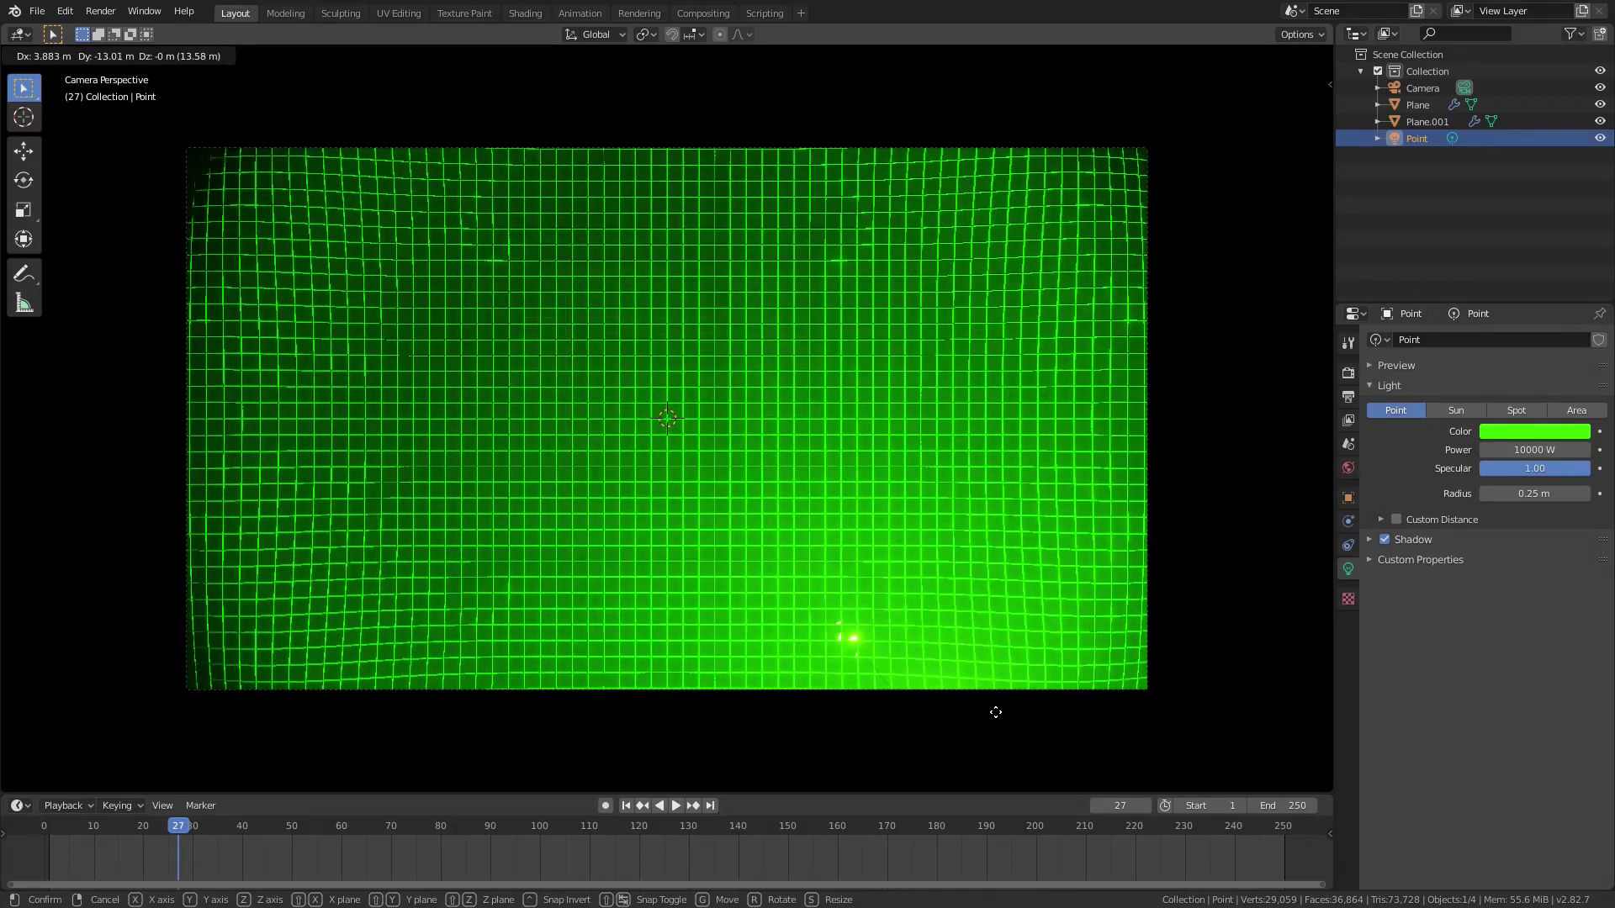
# Try the point light at different spots over the grid at another frame of the animation.
pyautogui.moveTo(363, 824); pyautogui.dragTo(582, 824)
pyautogui.click(678, 805)
pyautogui.click(680, 802)
pyautogui.press('g')
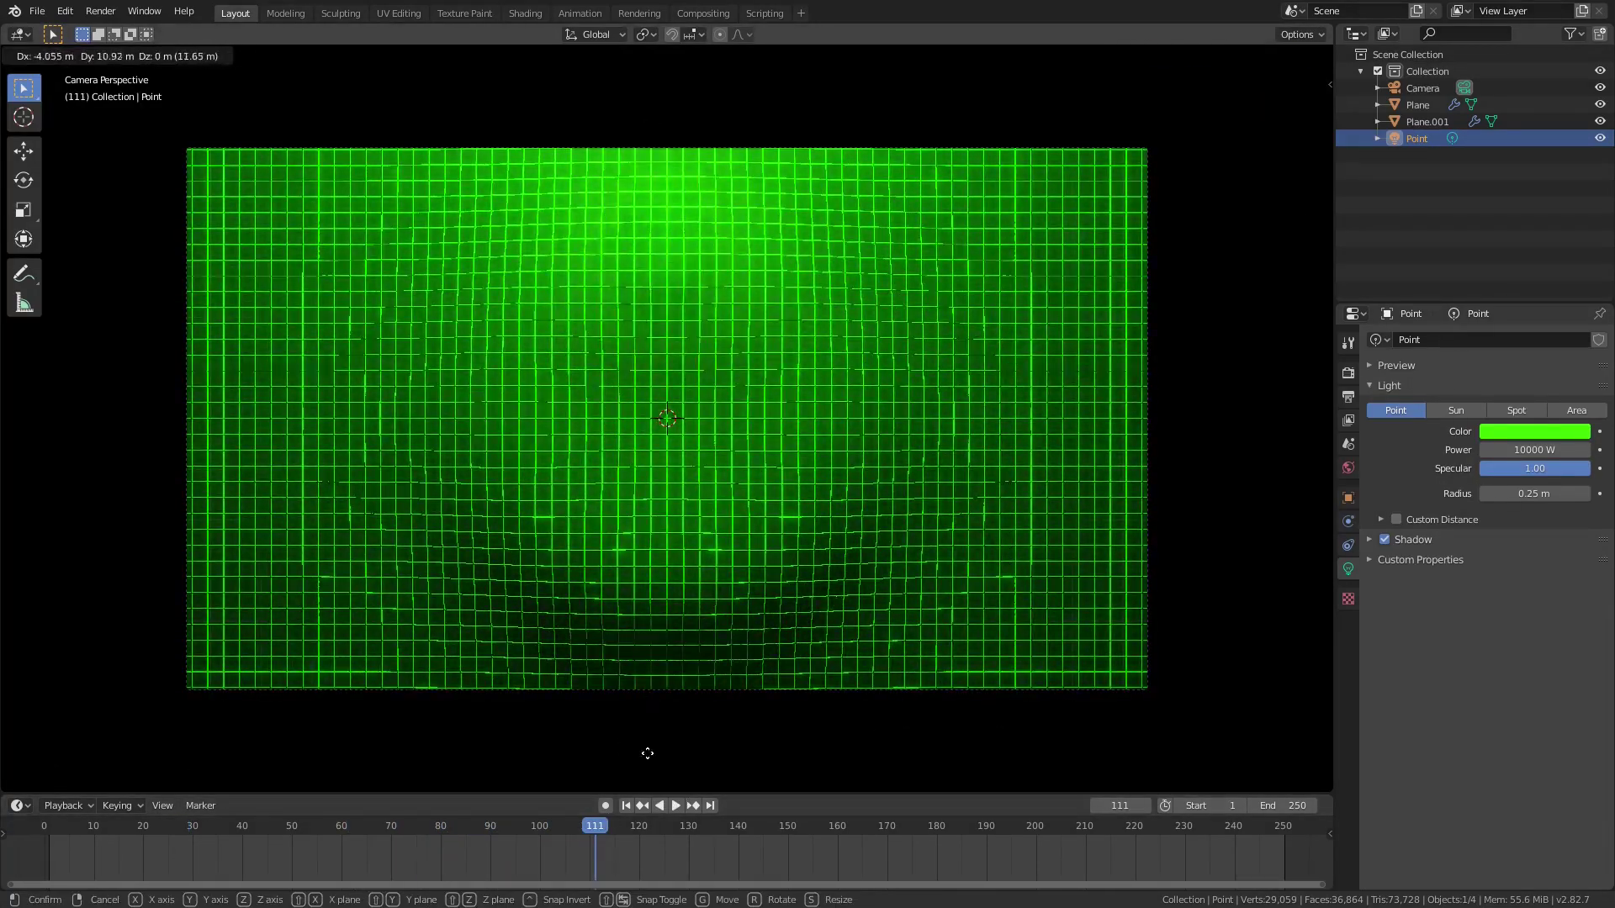
pyautogui.click(653, 715)
# Try the Sun type for the light with a different strength.
pyautogui.click(1452, 411)
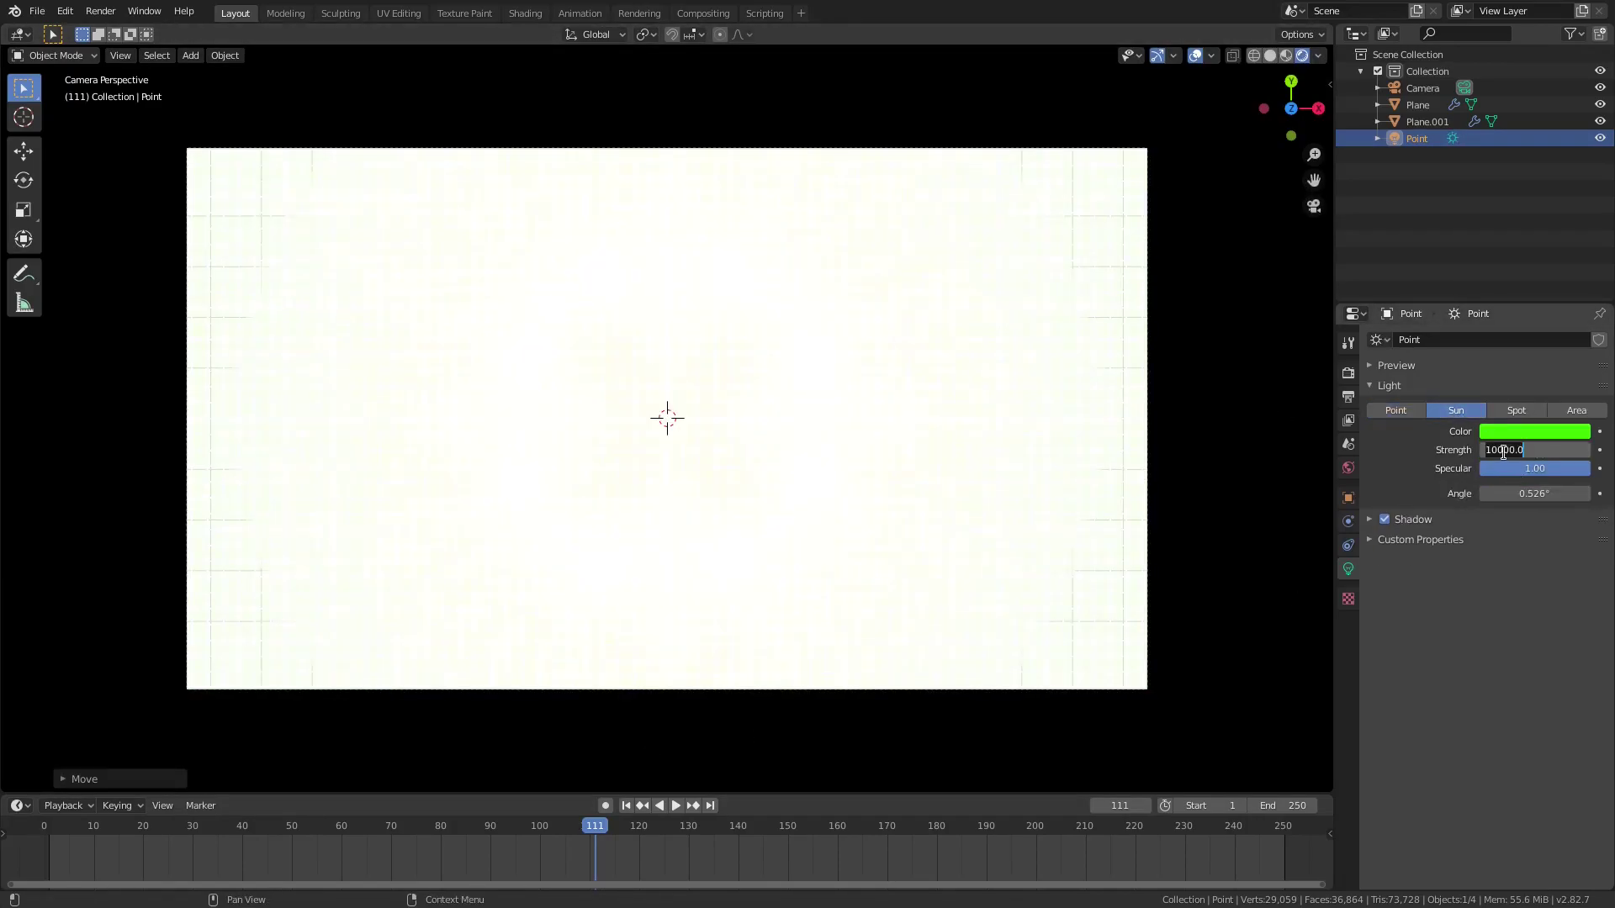
pyautogui.press('Return')
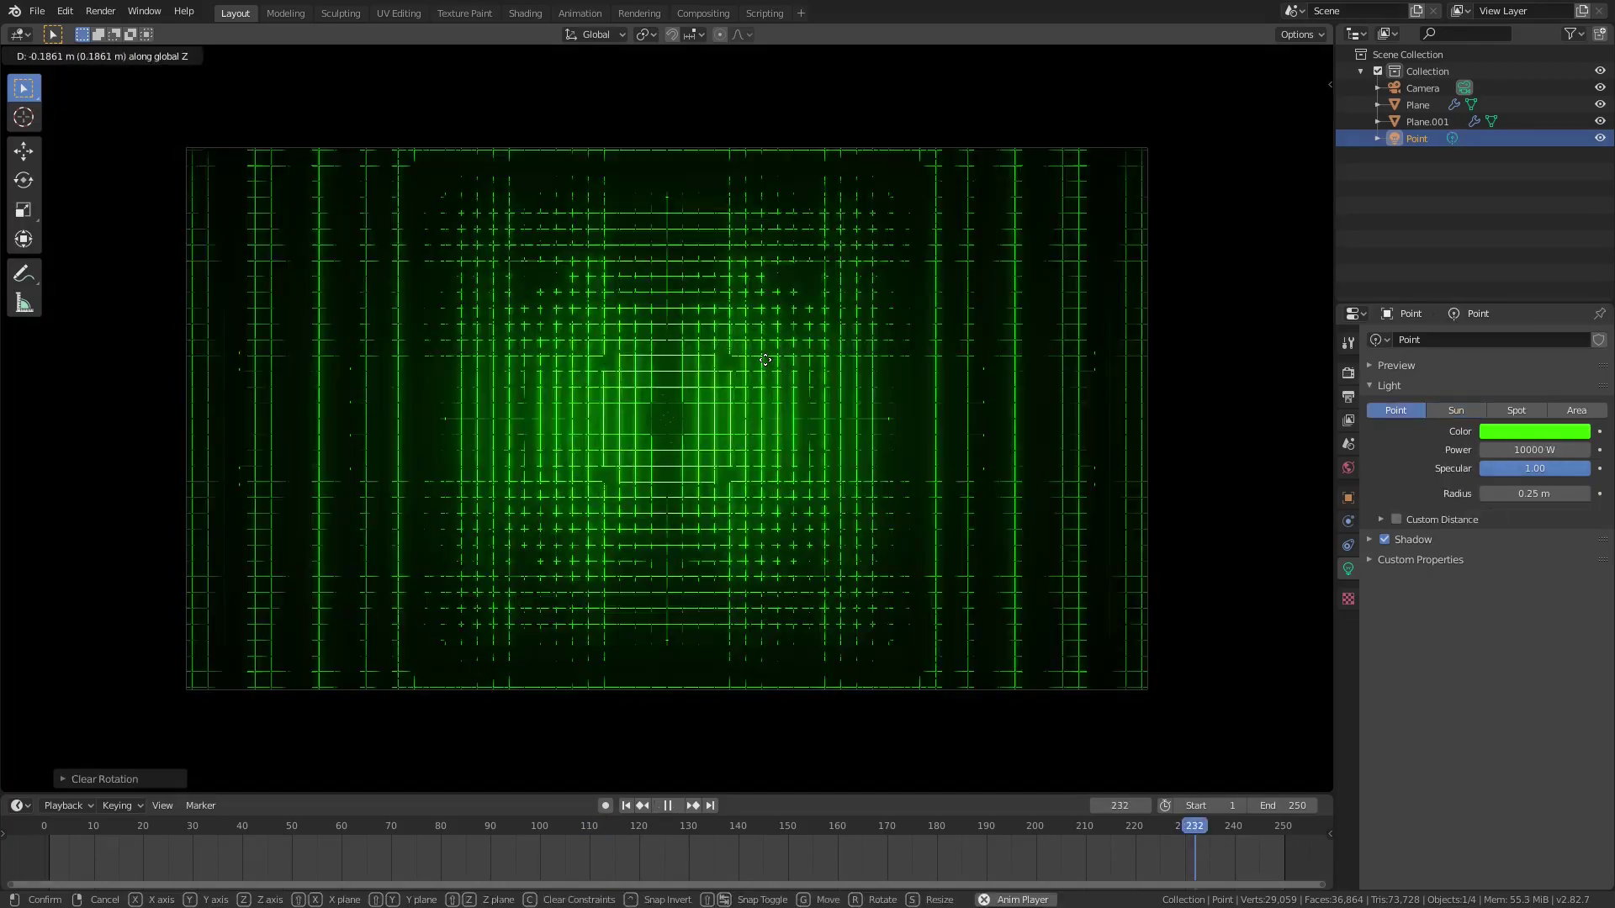
pyautogui.rightClick(765, 360)
# Show the viewport overlays and lower the centered point light about 0.96 m along Z, checking it through the camera.
pyautogui.moveTo(765, 360); pyautogui.dragTo(806, 132, button='middle')
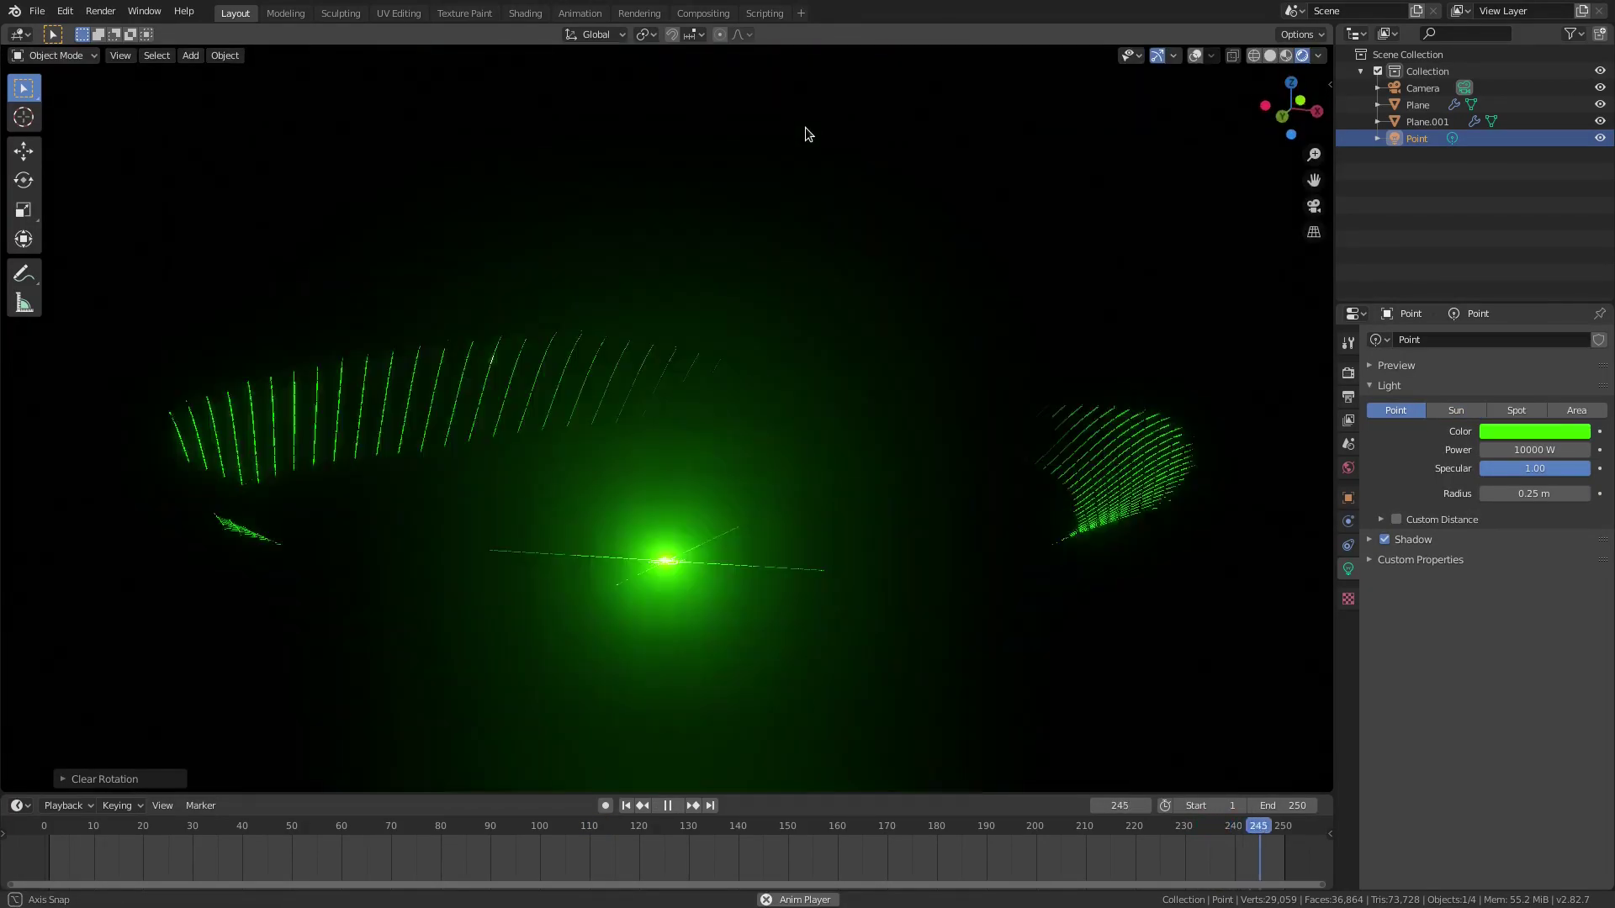
pyautogui.click(1193, 56)
pyautogui.moveTo(853, 354)
pyautogui.mouseDown(button='middle')
pyautogui.moveTo(840, 397)
pyautogui.moveTo(838, 378)
pyautogui.mouseUp(button='middle')
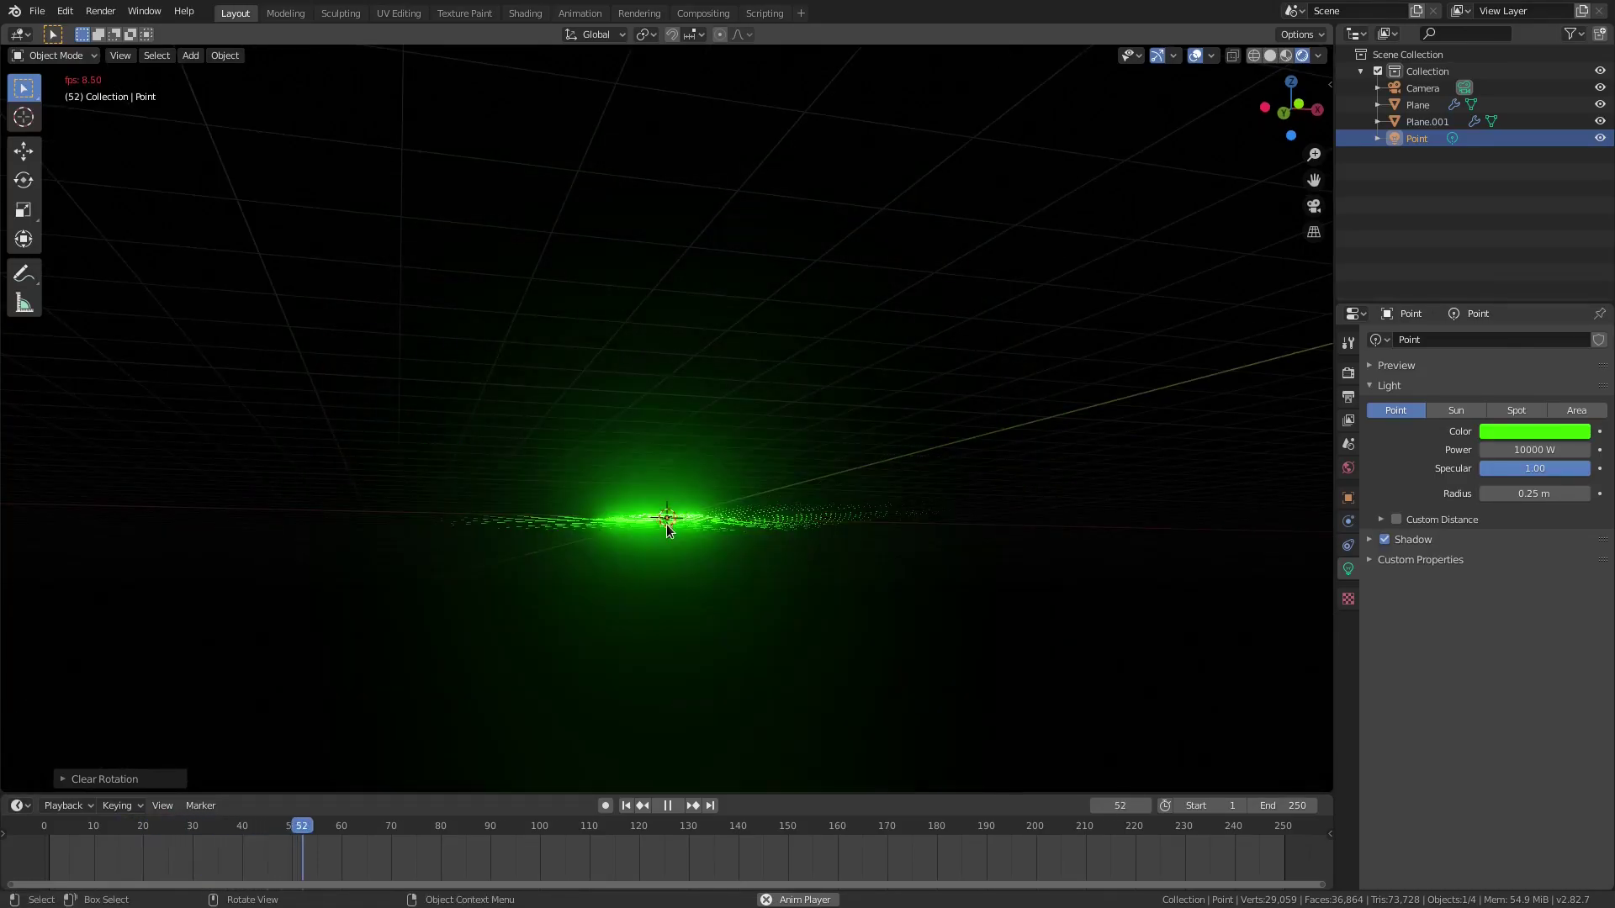
pyautogui.press('g')
pyautogui.press('z')
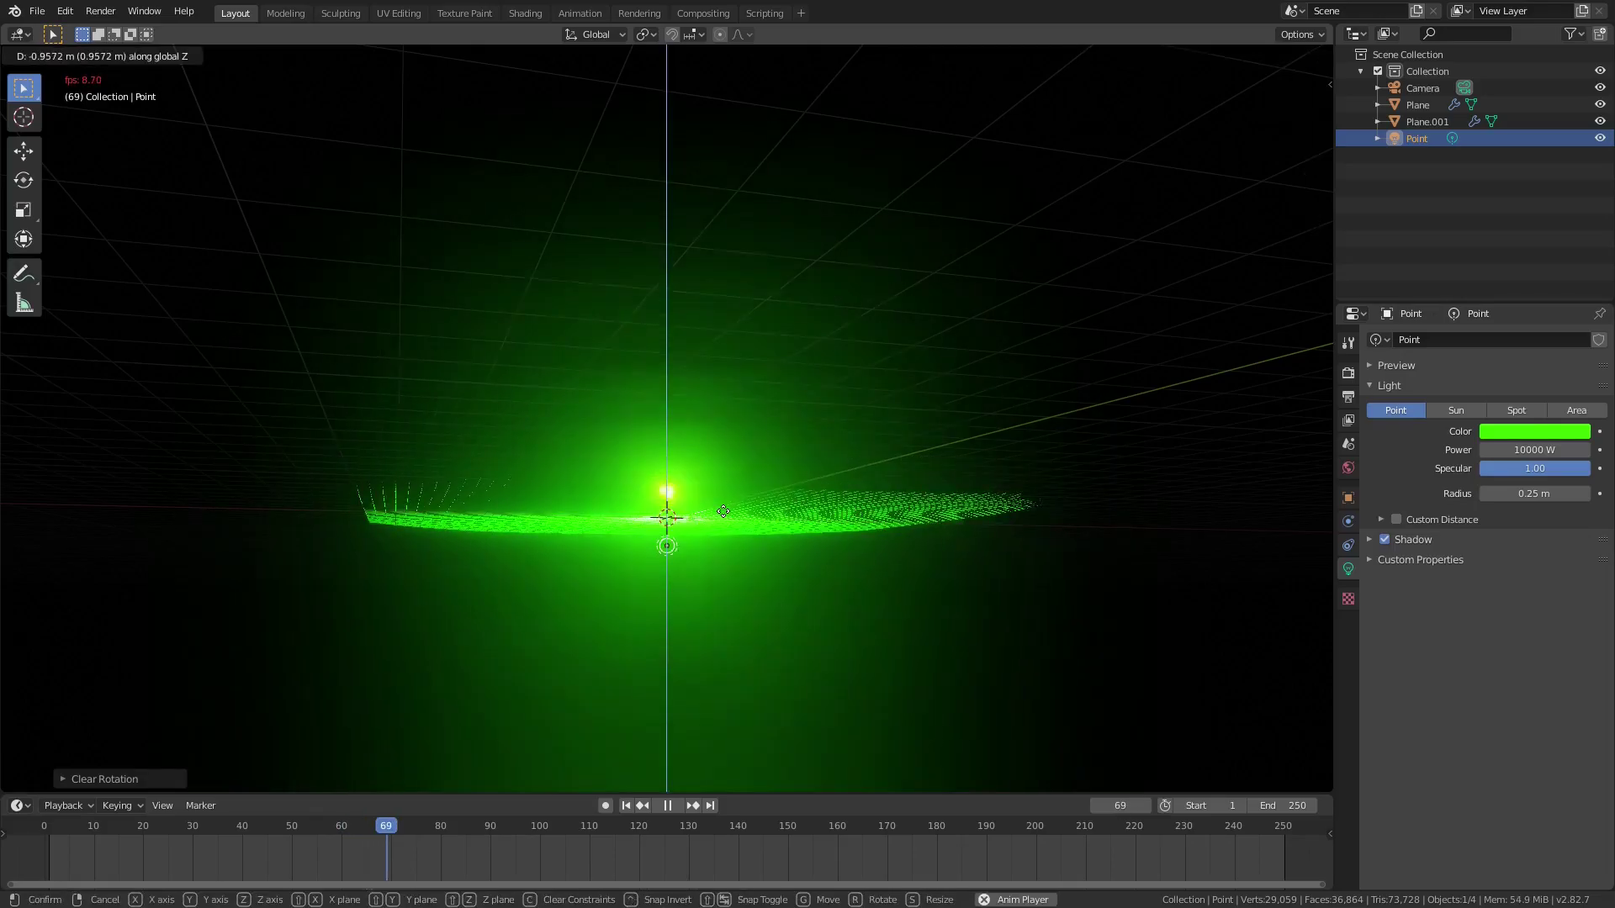
pyautogui.click(722, 509)
pyautogui.press('KP_7')
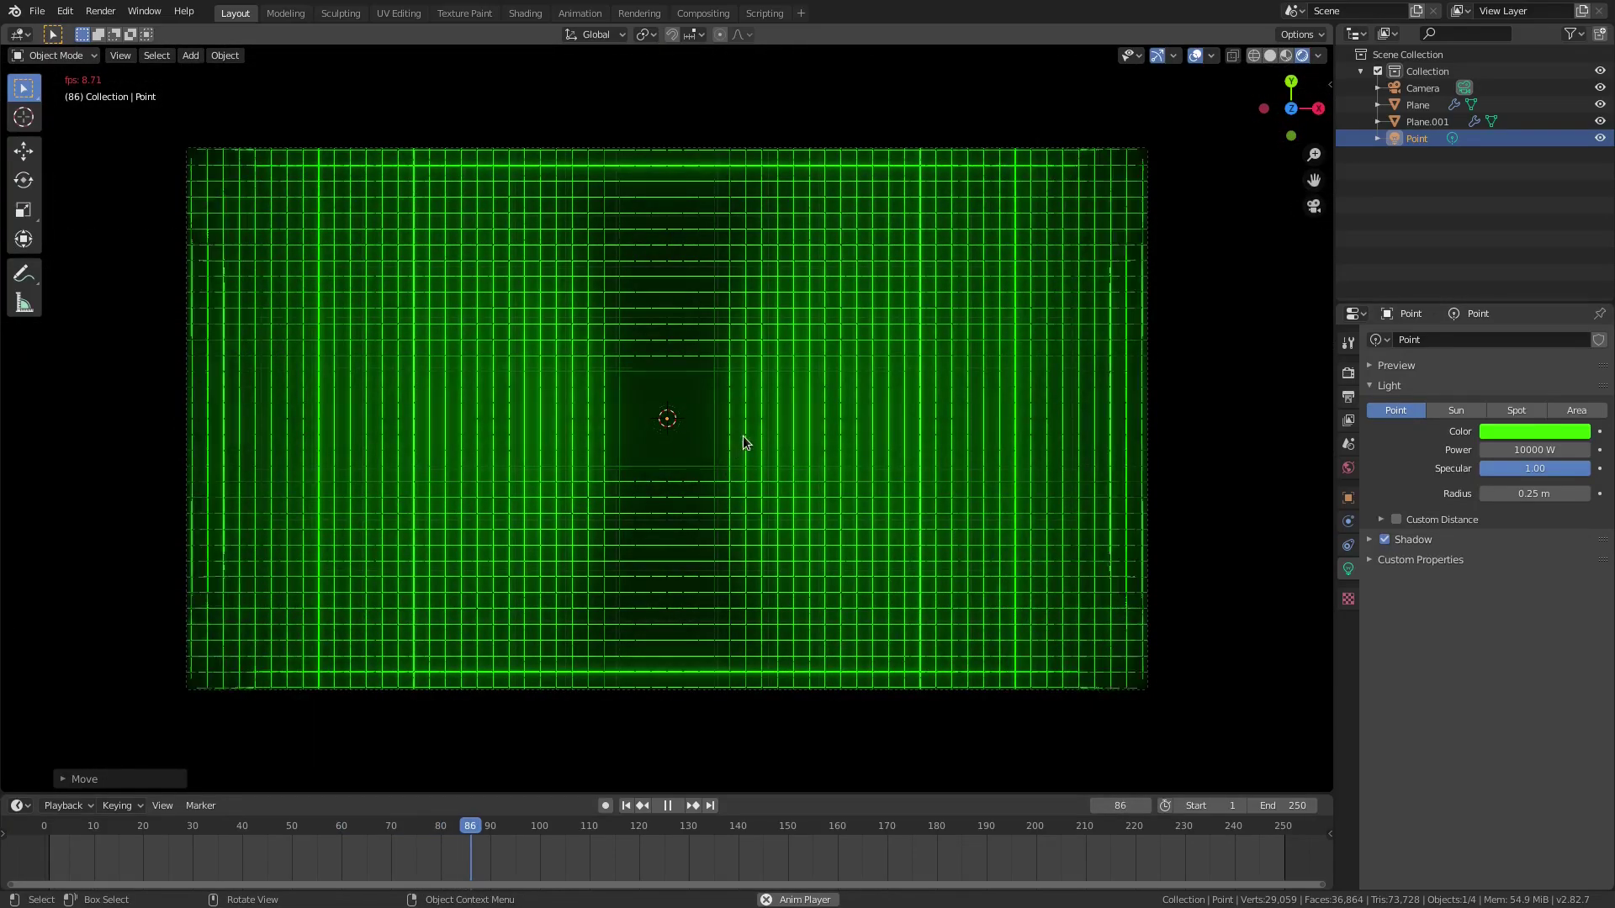
# Hide the viewport overlays and raise the point light about 3.77 m along Z above the grid.
pyautogui.scroll(2, 754, 495)
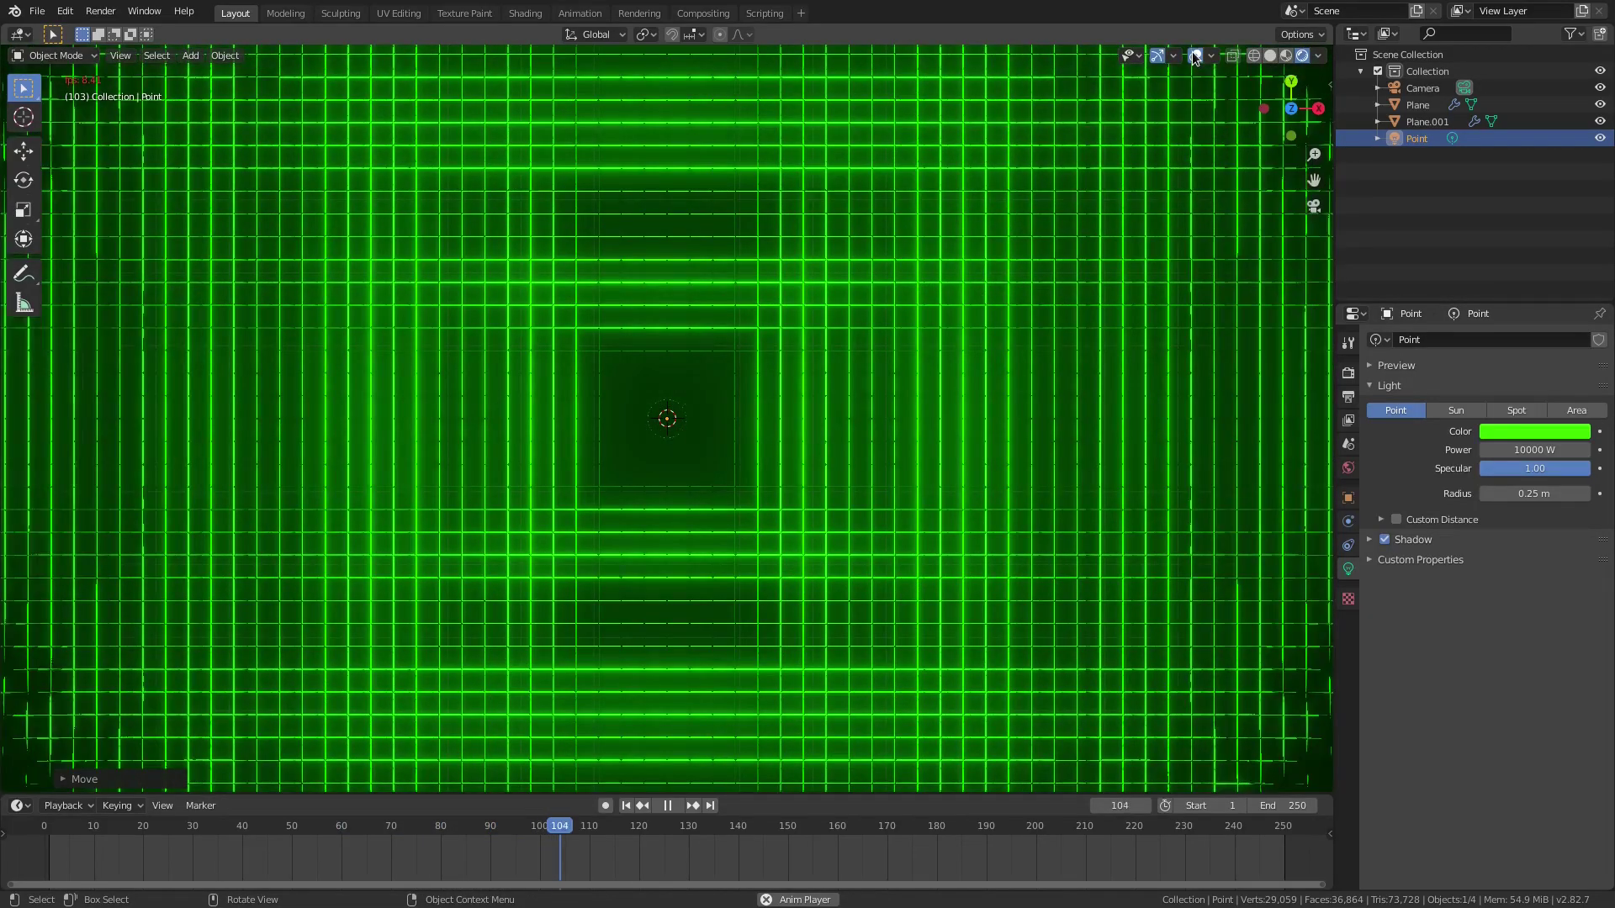
pyautogui.click(1195, 55)
pyautogui.scroll(-3, 937, 523)
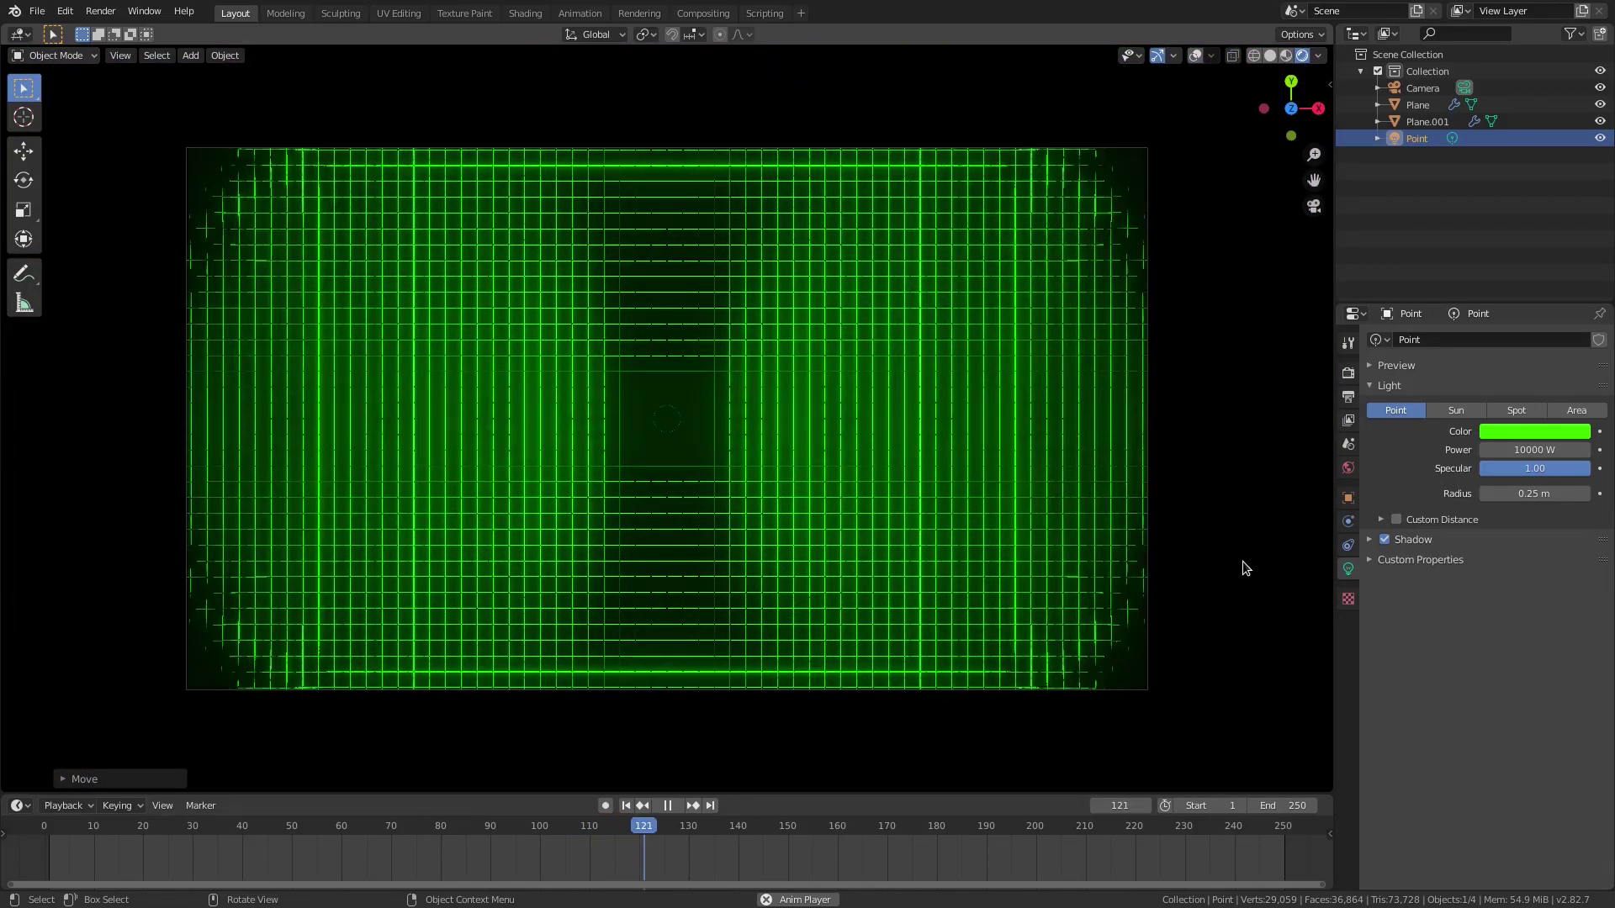
pyautogui.press('g')
pyautogui.press('z')
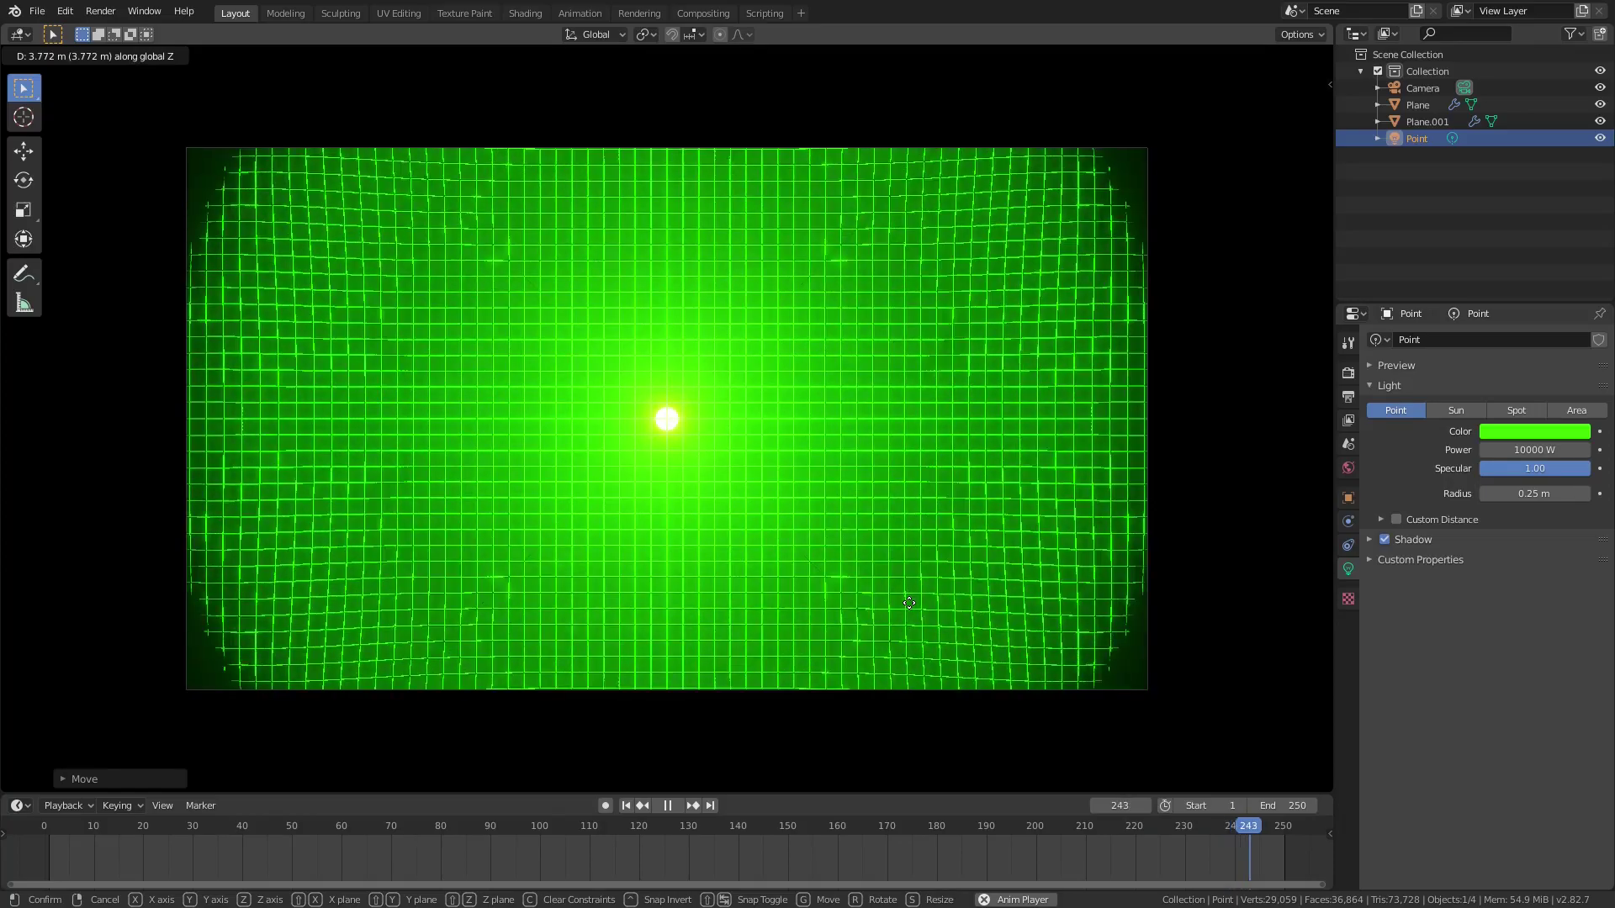
pyautogui.click(909, 604)
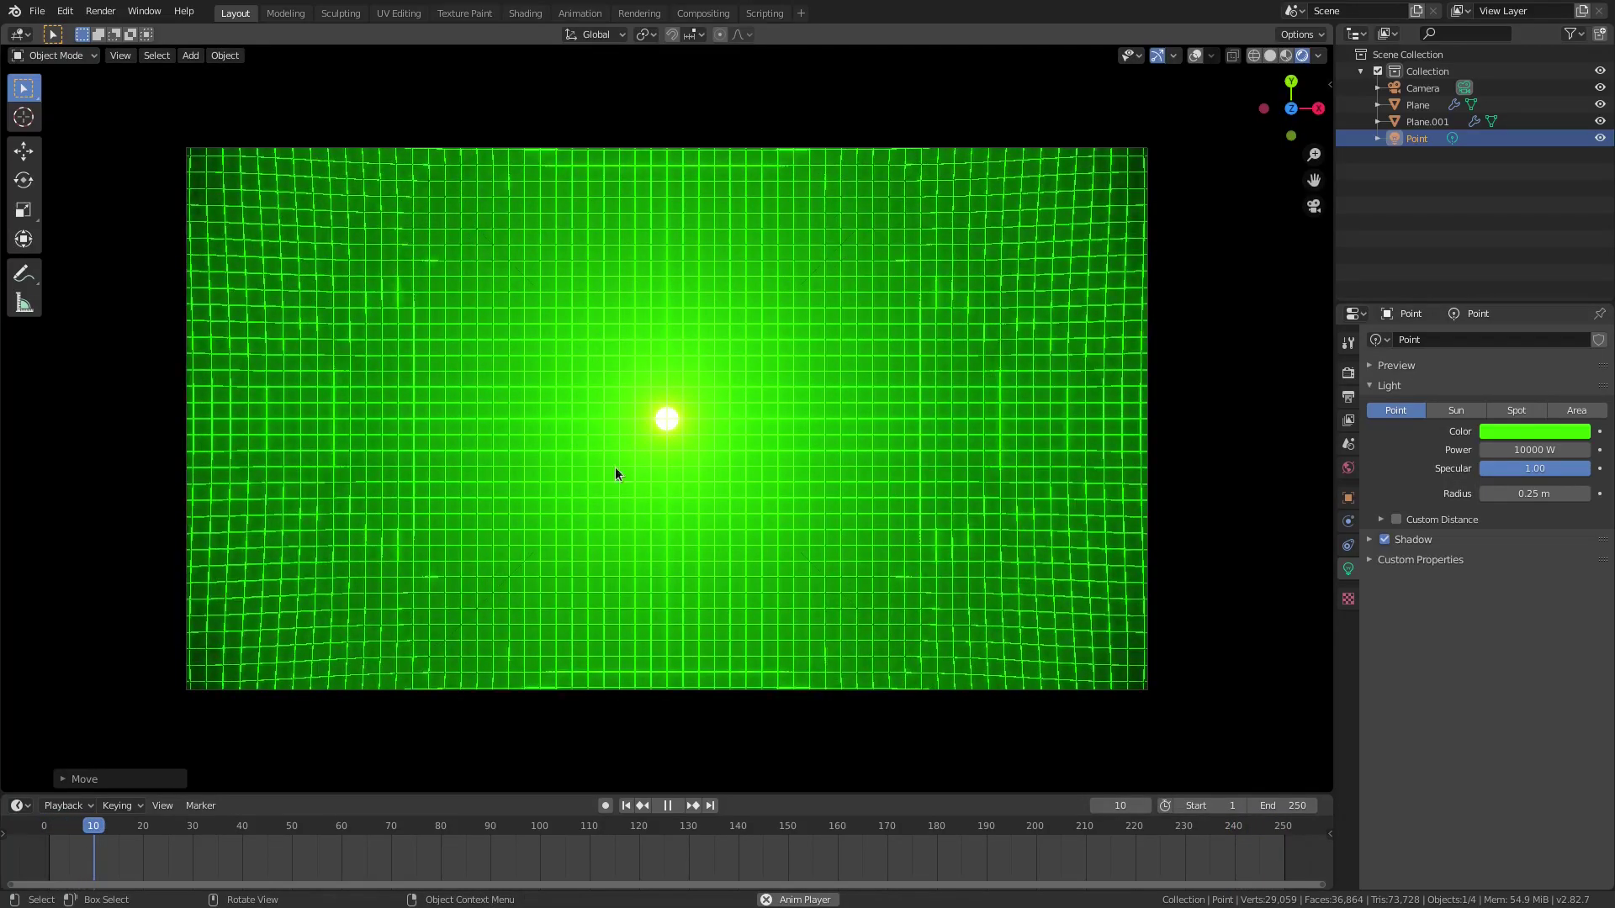
# Stop the playback and save the project as "tutorial - hacker wave.blend".
pyautogui.click(668, 806)
pyautogui.click(38, 12)
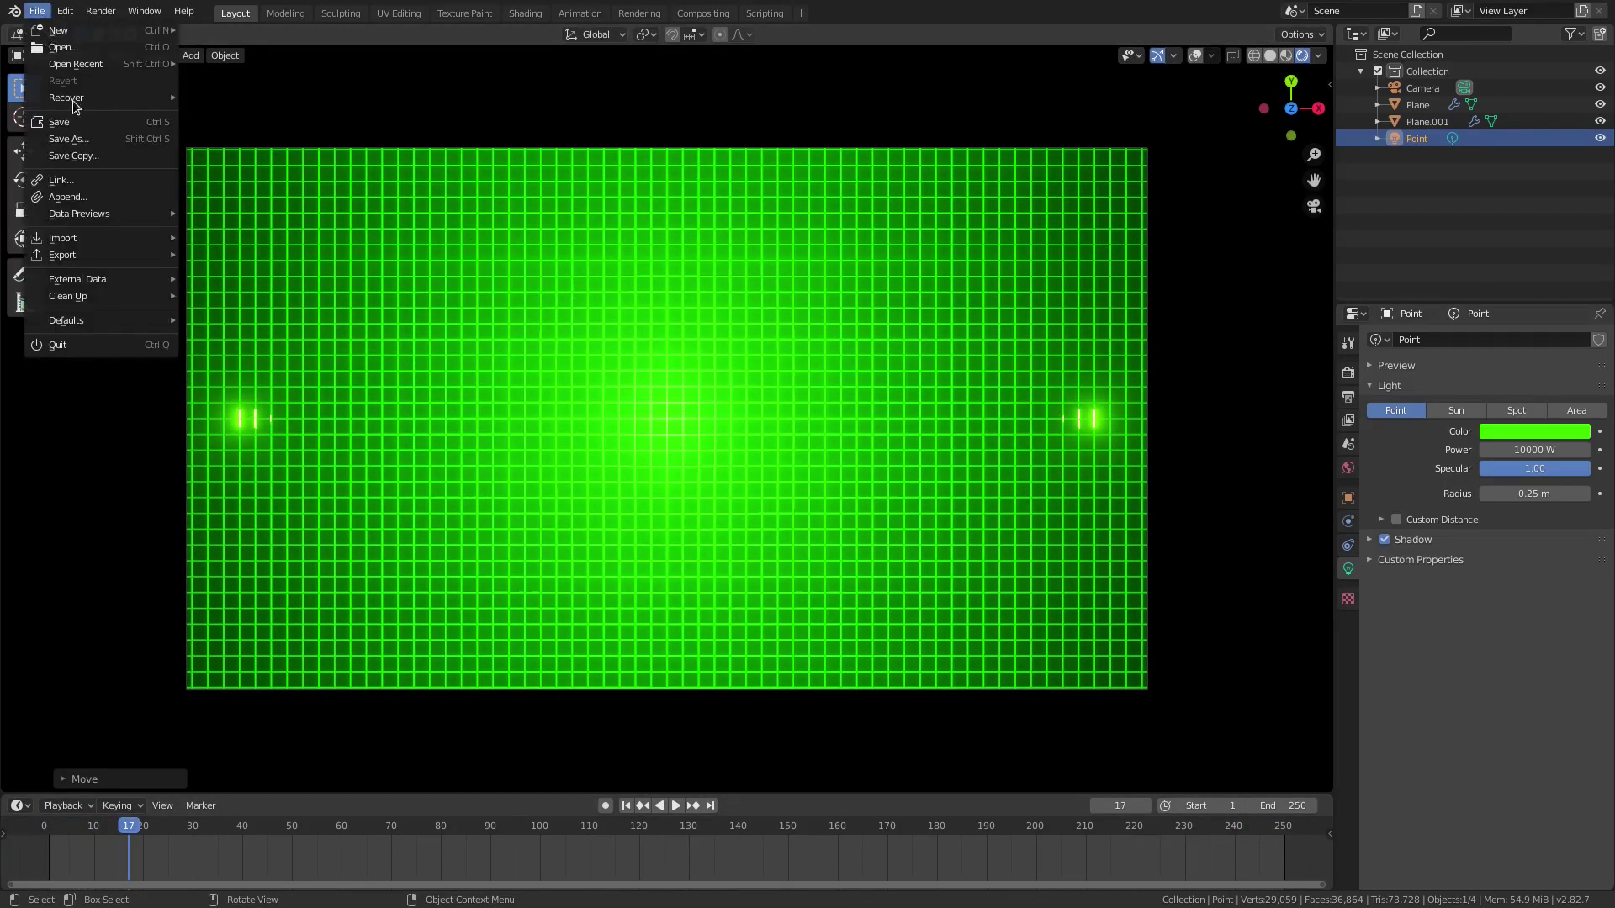
pyautogui.click(87, 122)
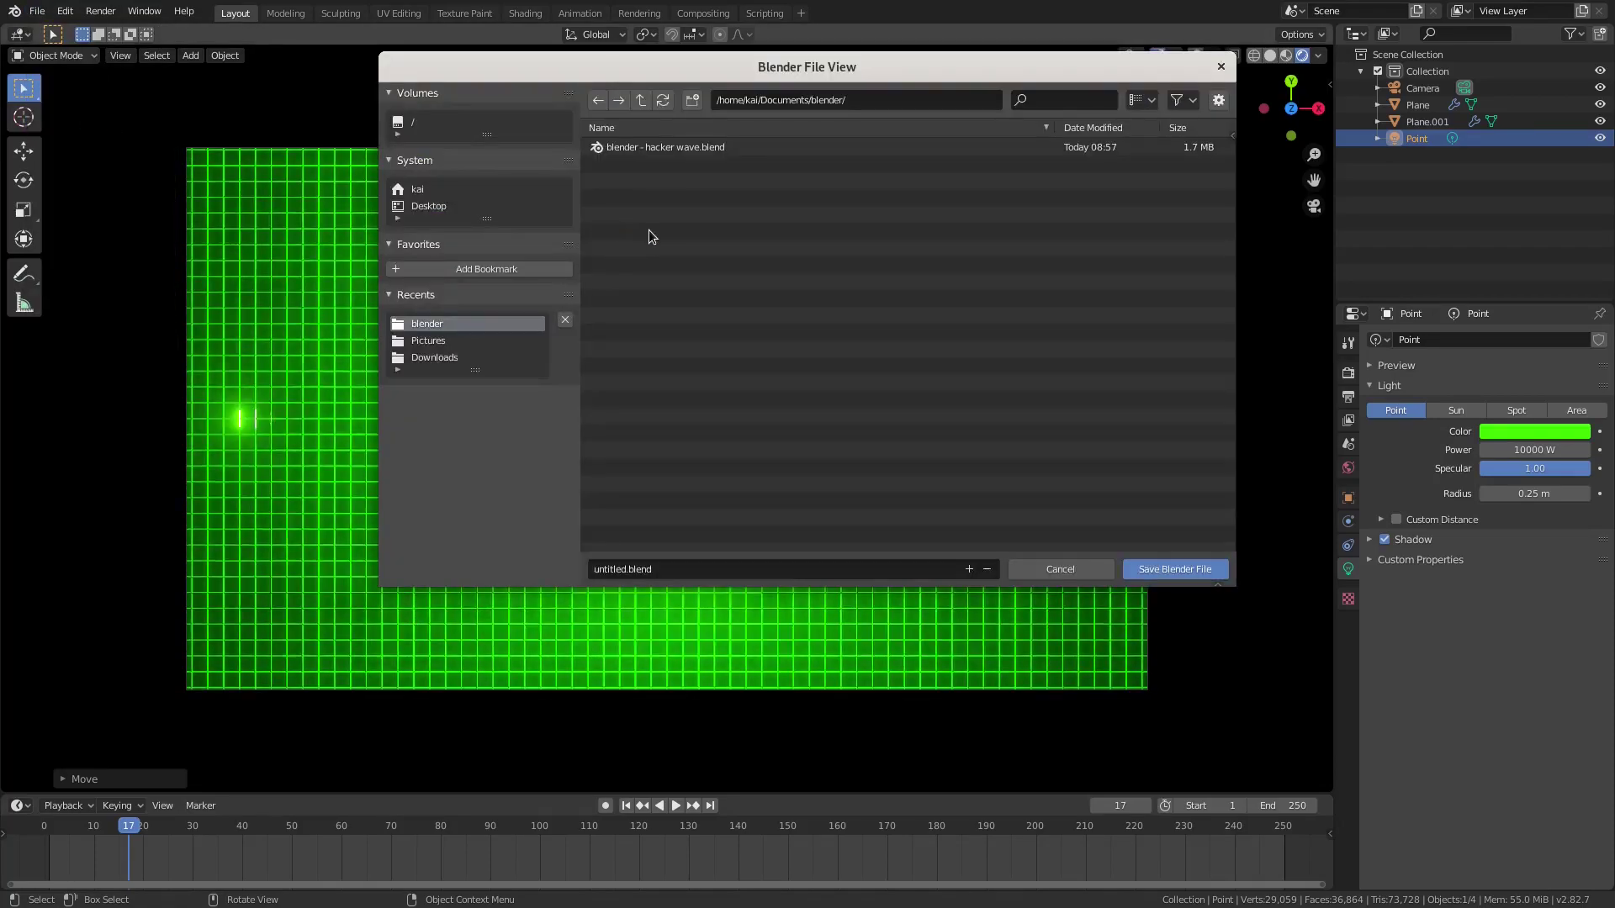
pyautogui.click(729, 571)
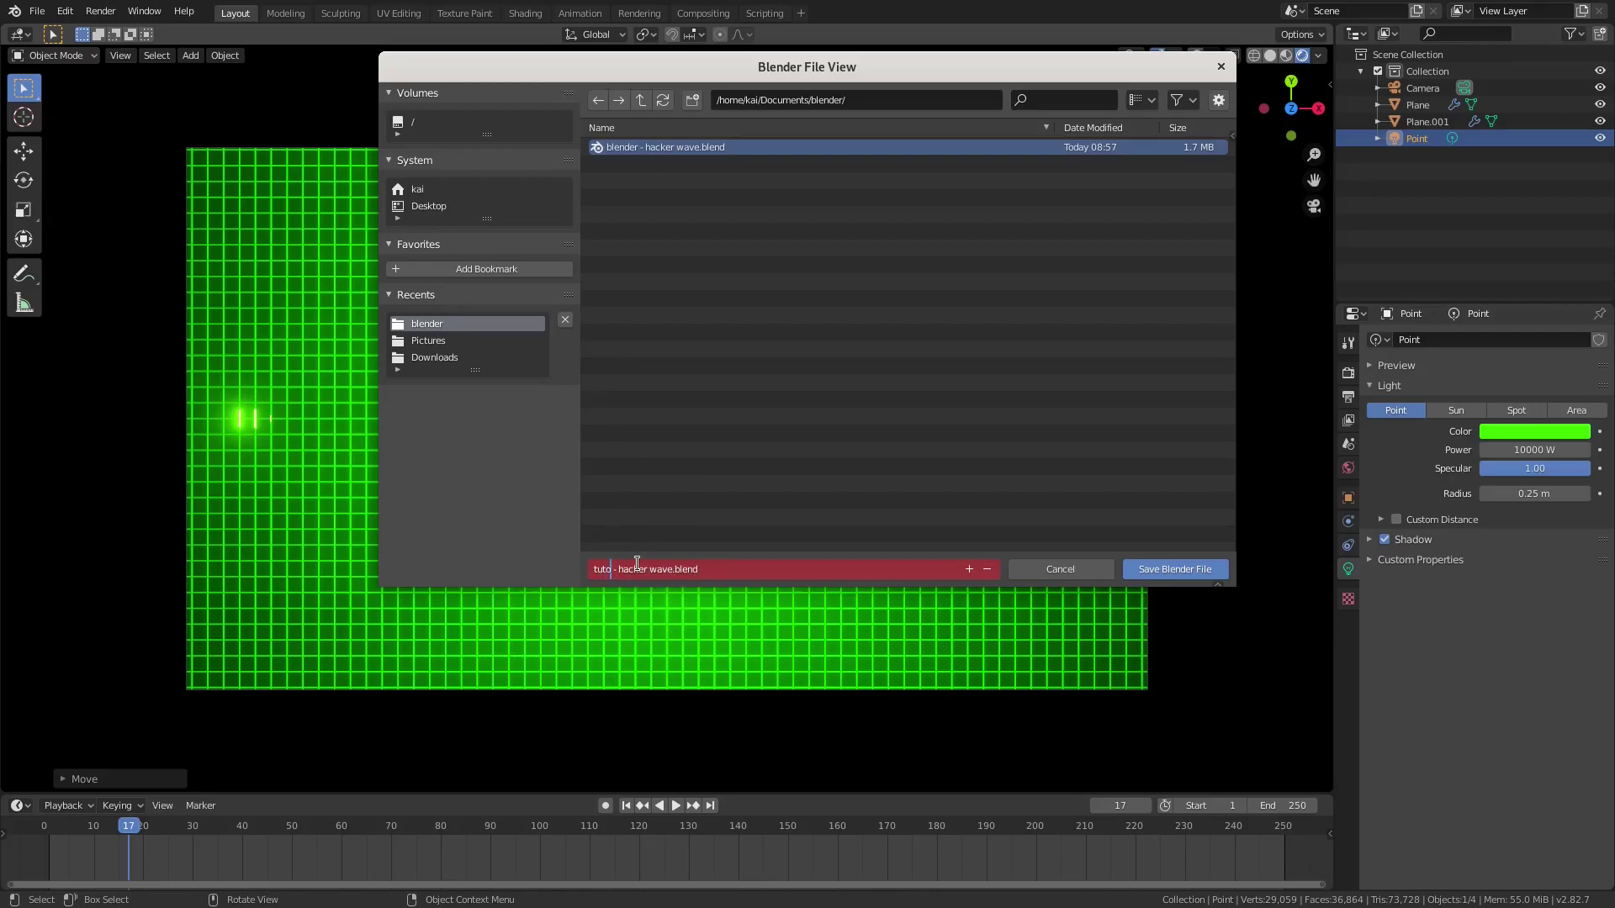
pyautogui.click(1154, 572)
# Open the recent file "blender - hacker wave.blend" and play its animation from the start in rendered shading.
pyautogui.click(41, 13)
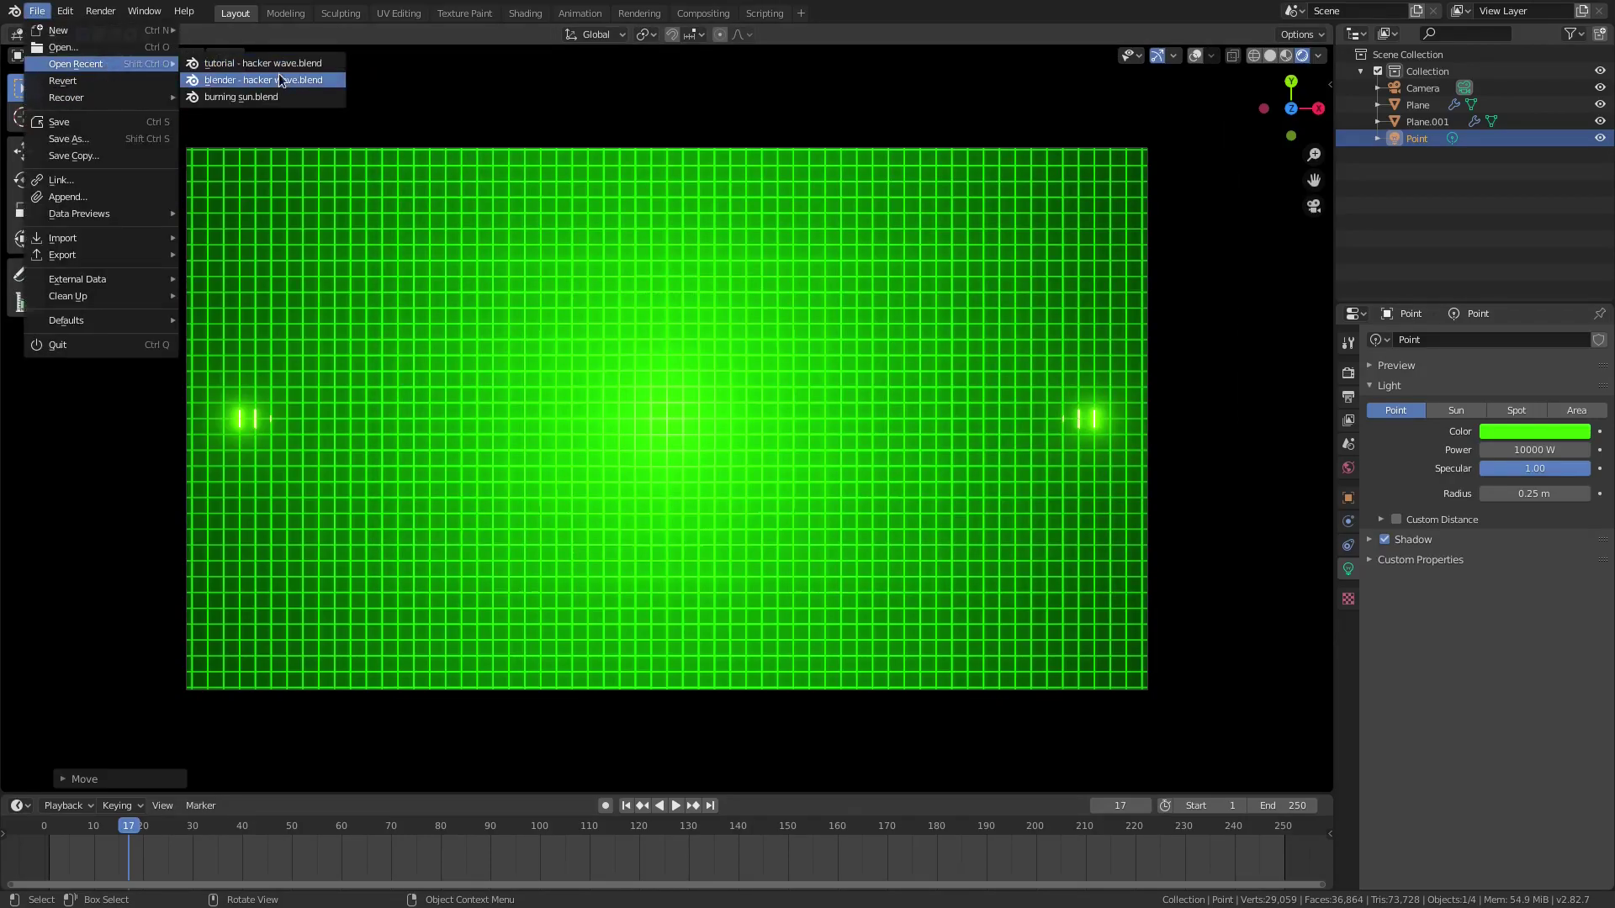
pyautogui.click(265, 79)
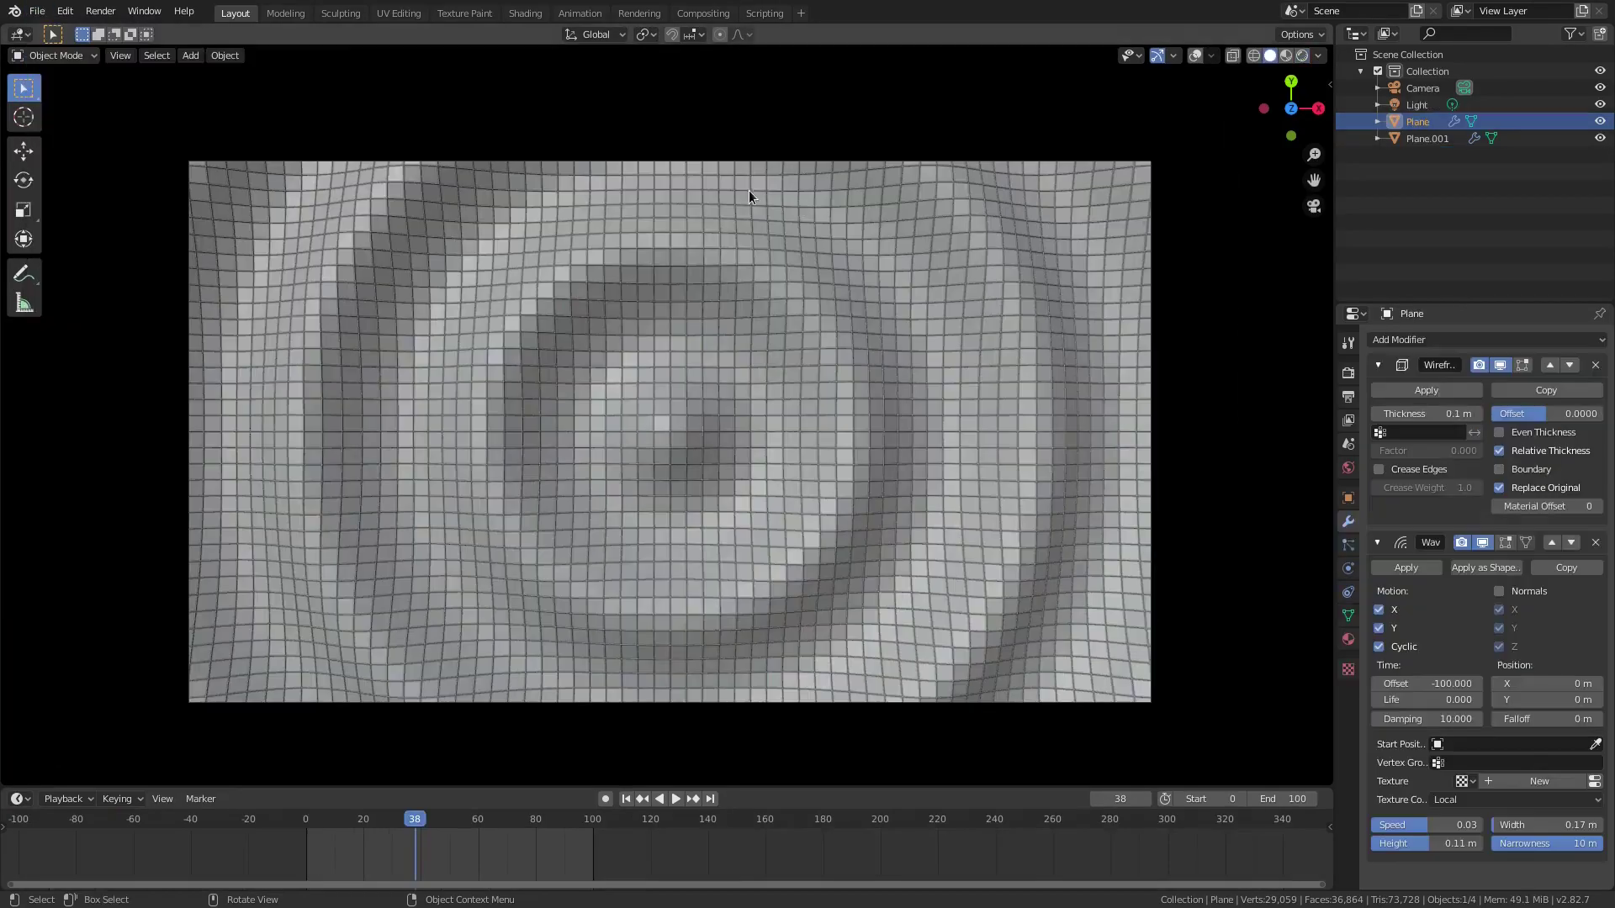
pyautogui.click(626, 799)
pyautogui.click(676, 799)
pyautogui.click(1302, 56)
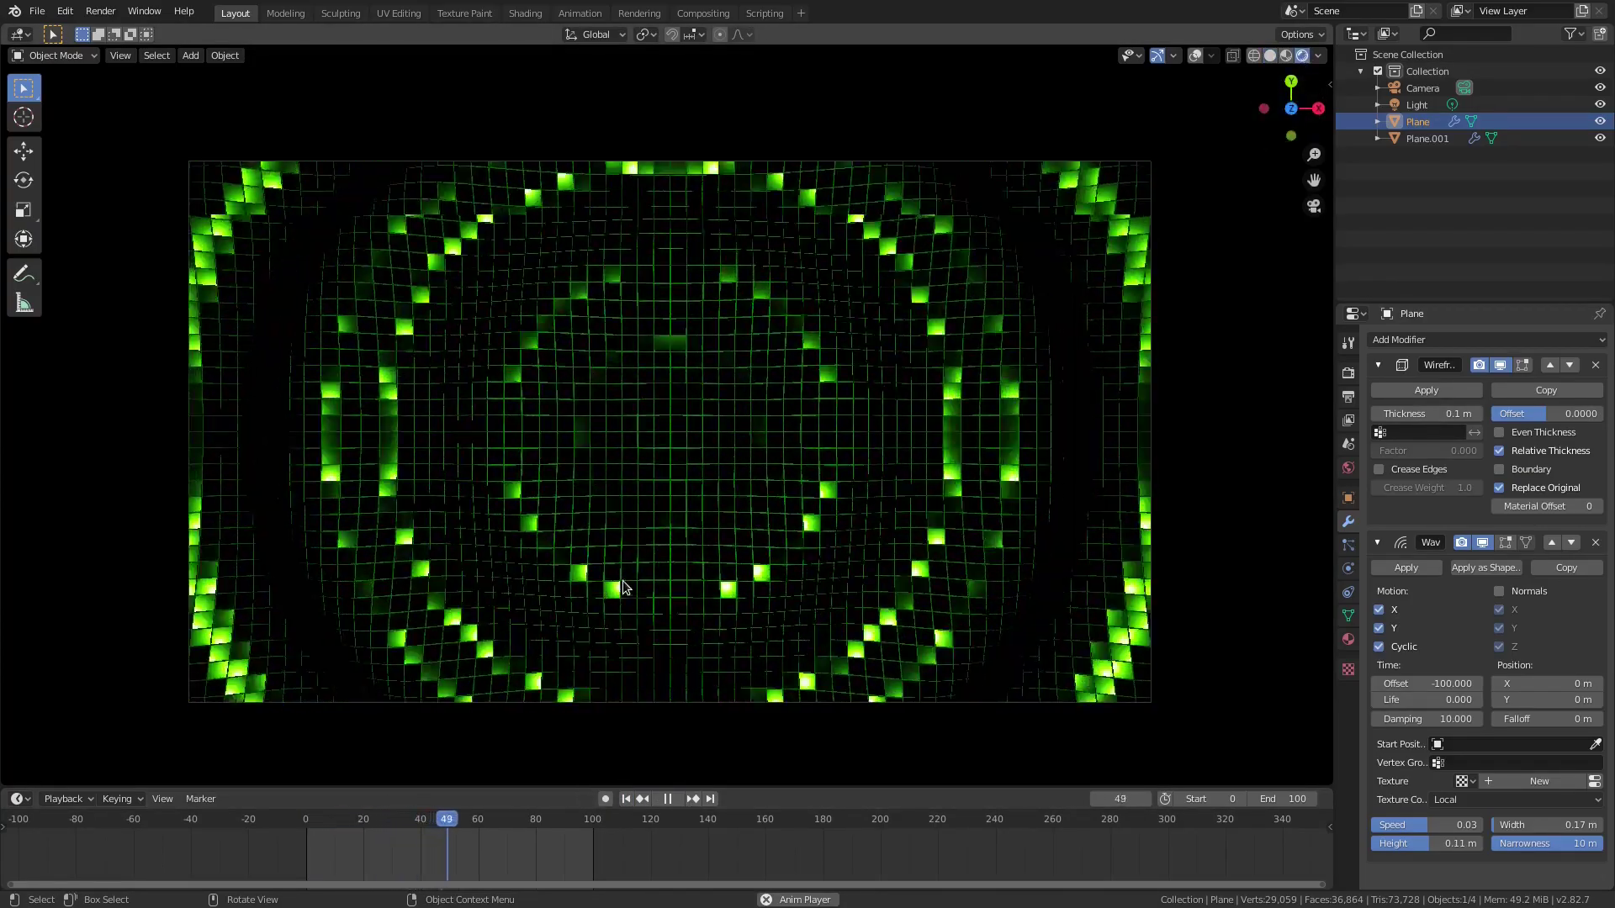
# Examine the reference file's wave planes and point light settings from an angled view and through the camera.
pyautogui.moveTo(641, 563); pyautogui.dragTo(692, 410, button='middle')
pyautogui.scroll(1, 691, 410)
pyautogui.click(770, 456)
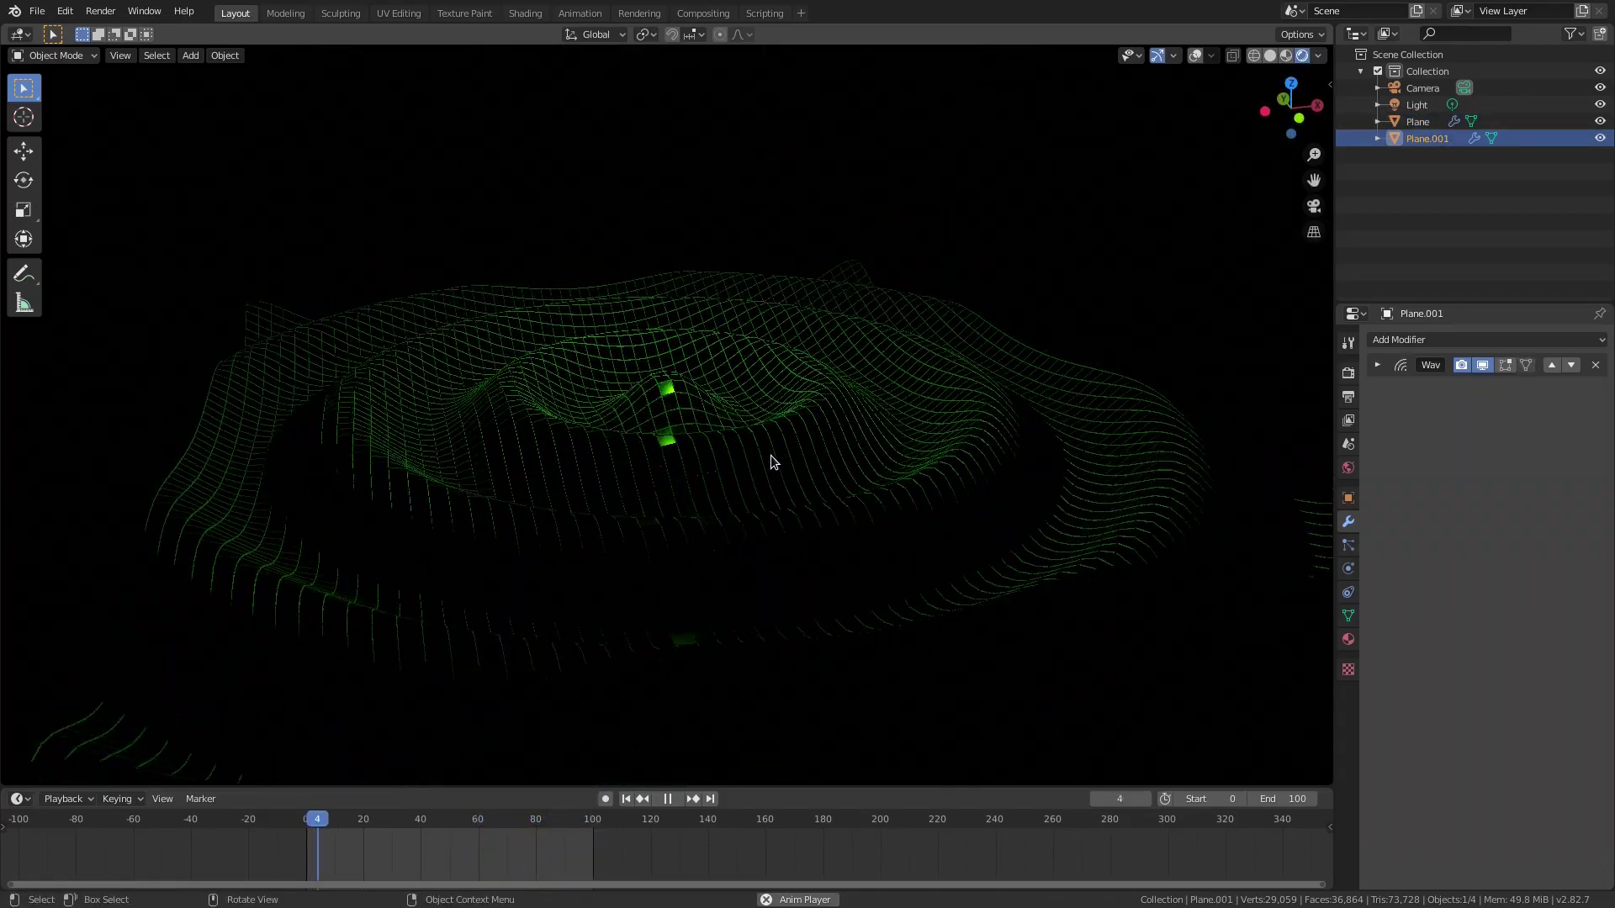
pyautogui.click(1416, 106)
pyautogui.click(1348, 570)
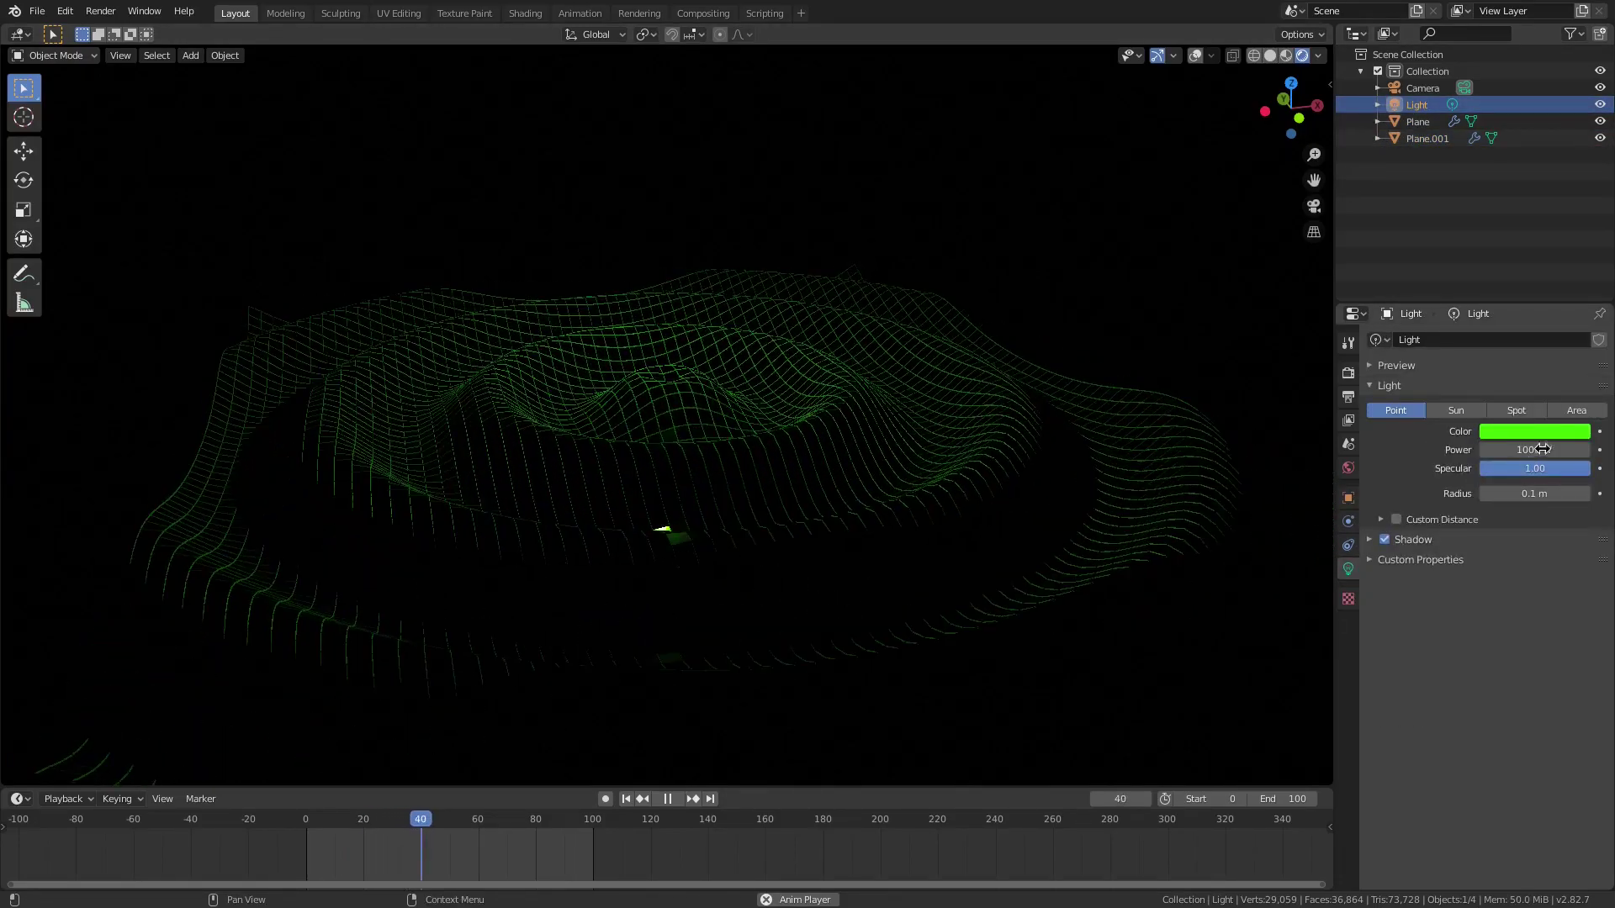
pyautogui.press('KP_7')
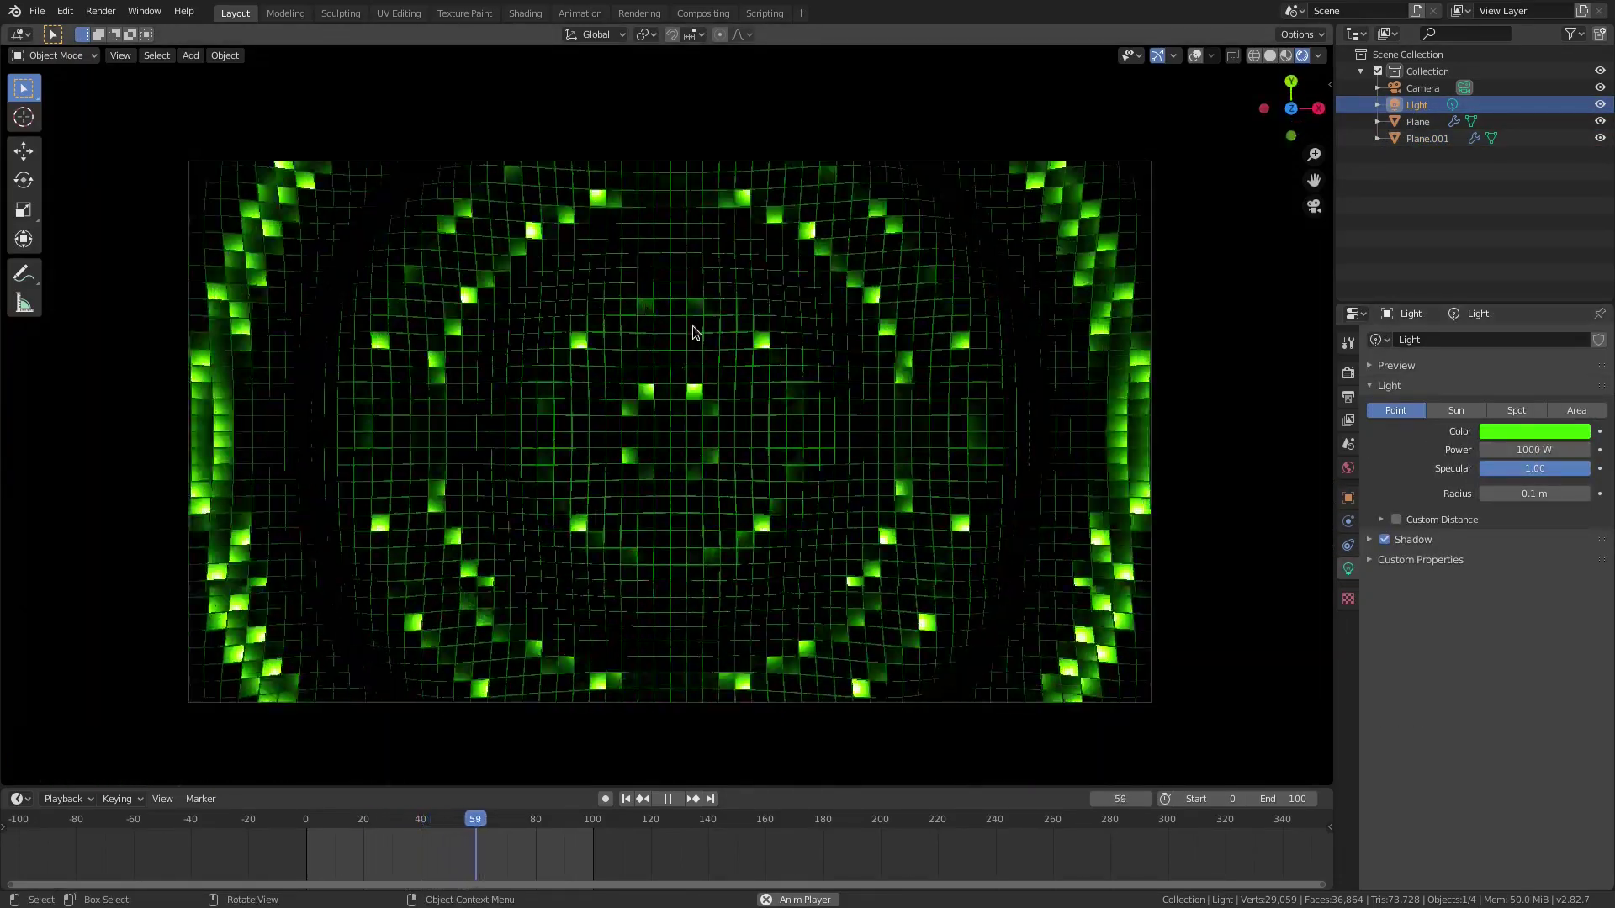
pyautogui.click(1420, 123)
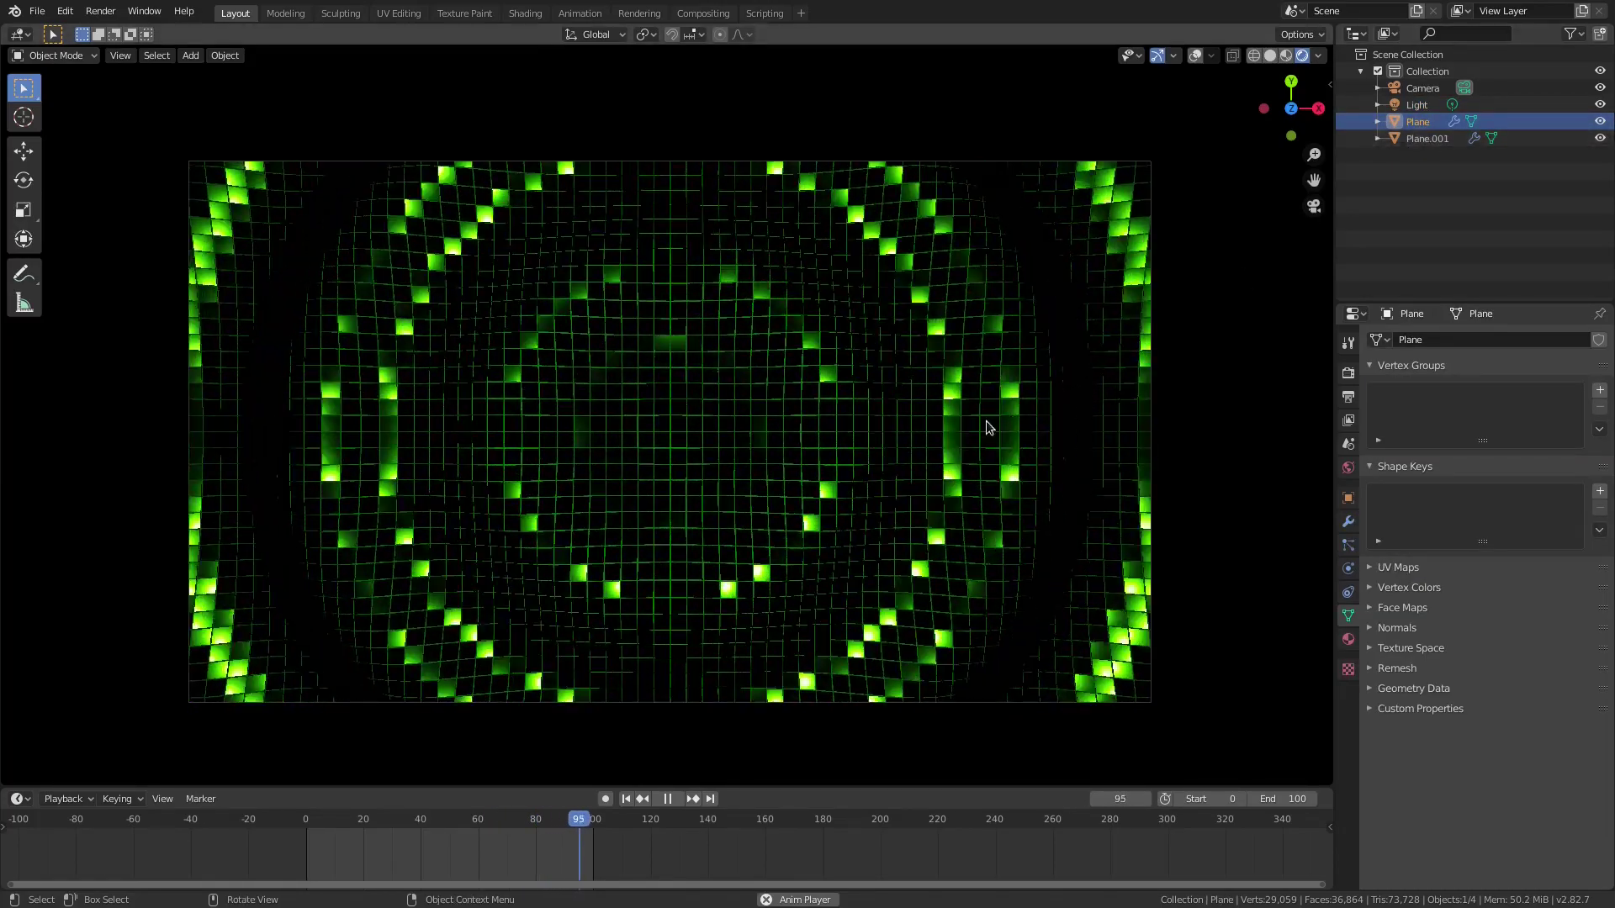
# Examine the reference file's wave grid at an angle, check the Wave modifier settings of Plane.001, and return to the top view.
pyautogui.moveTo(796, 476); pyautogui.dragTo(813, 285, button='middle')
pyautogui.scroll(2, 775, 414)
pyautogui.moveTo(774, 414); pyautogui.dragTo(767, 431, button='middle')
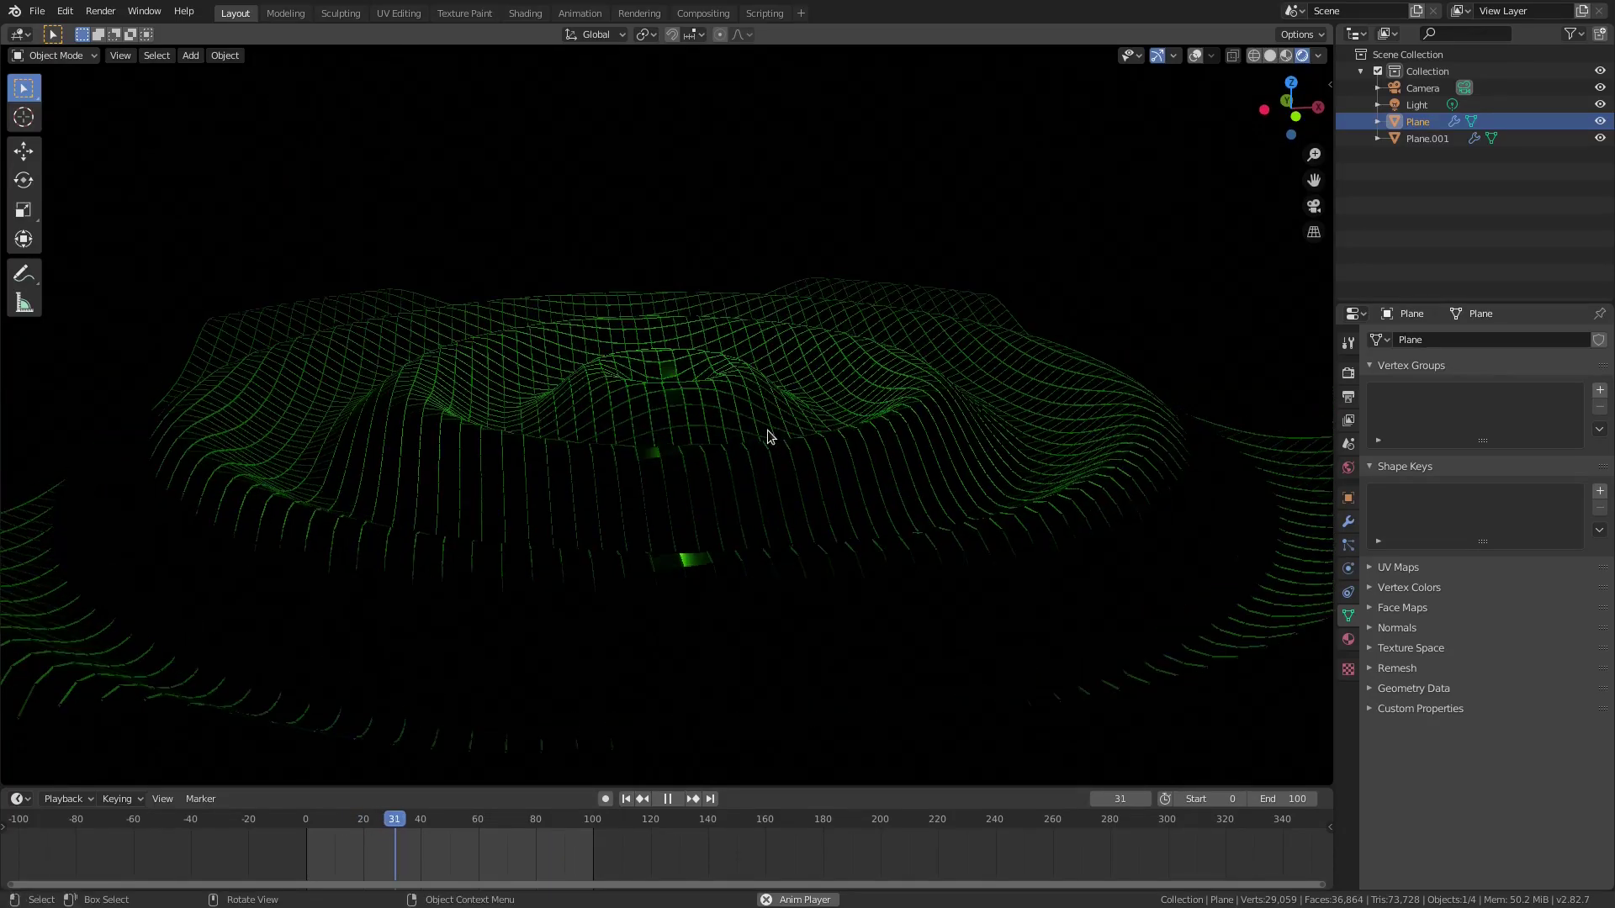
pyautogui.scroll(-2, 820, 530)
pyautogui.click(730, 476)
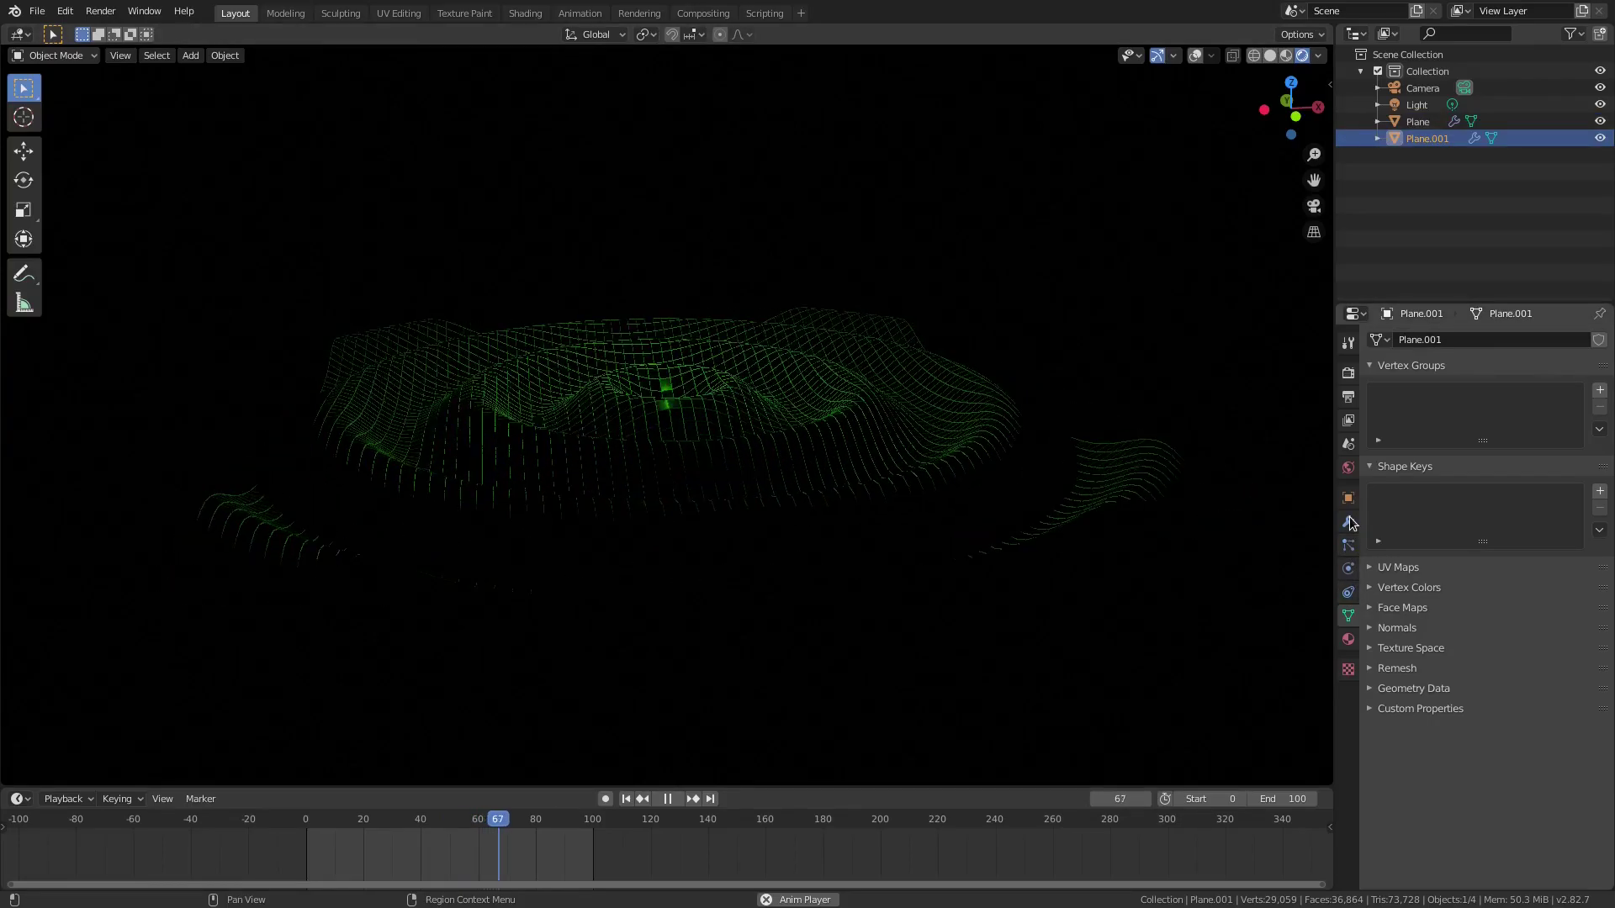
pyautogui.click(1349, 523)
pyautogui.click(1377, 365)
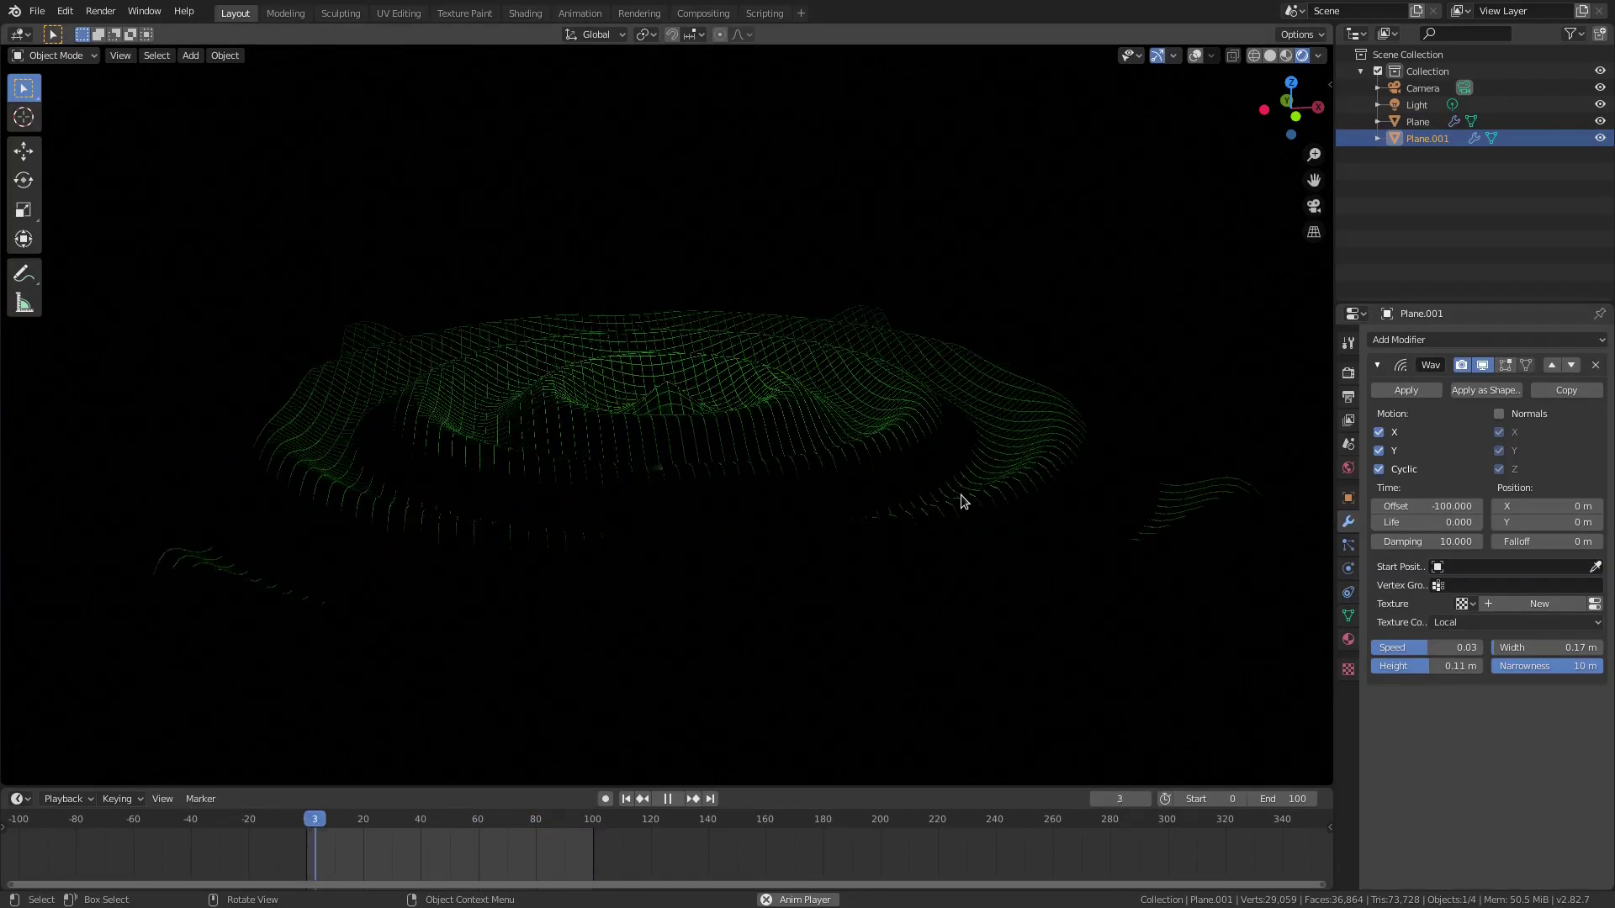
pyautogui.press('KP_7')
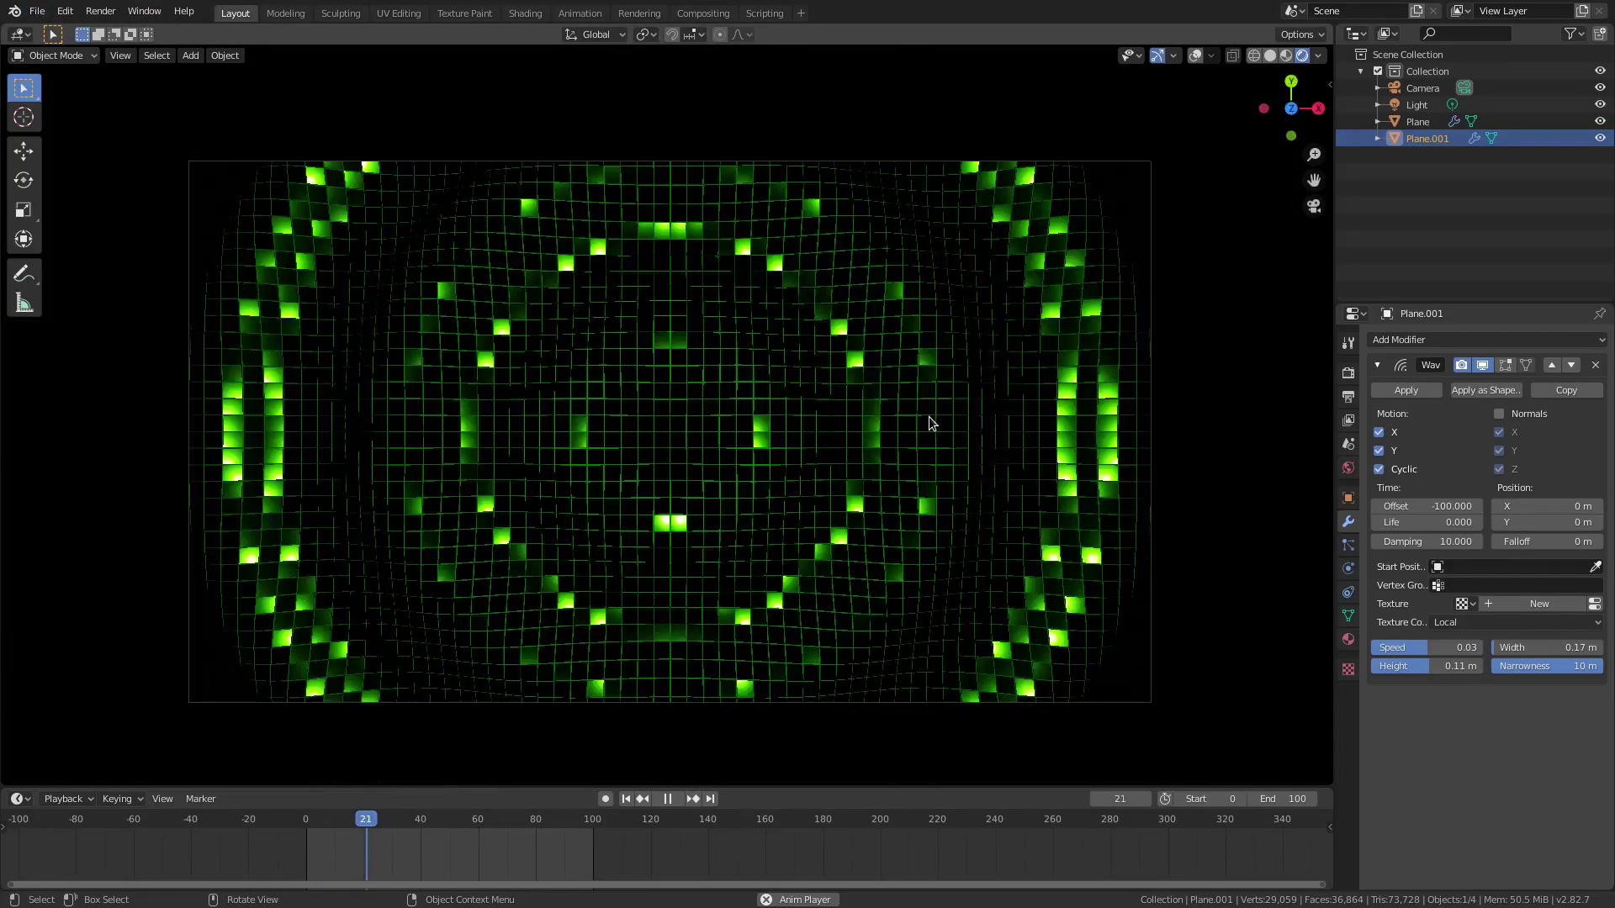
# Reopen the recent file "tutorial - hacker wave.blend" without saving the reference file, and play its animation in rendered shading.
pyautogui.click(38, 12)
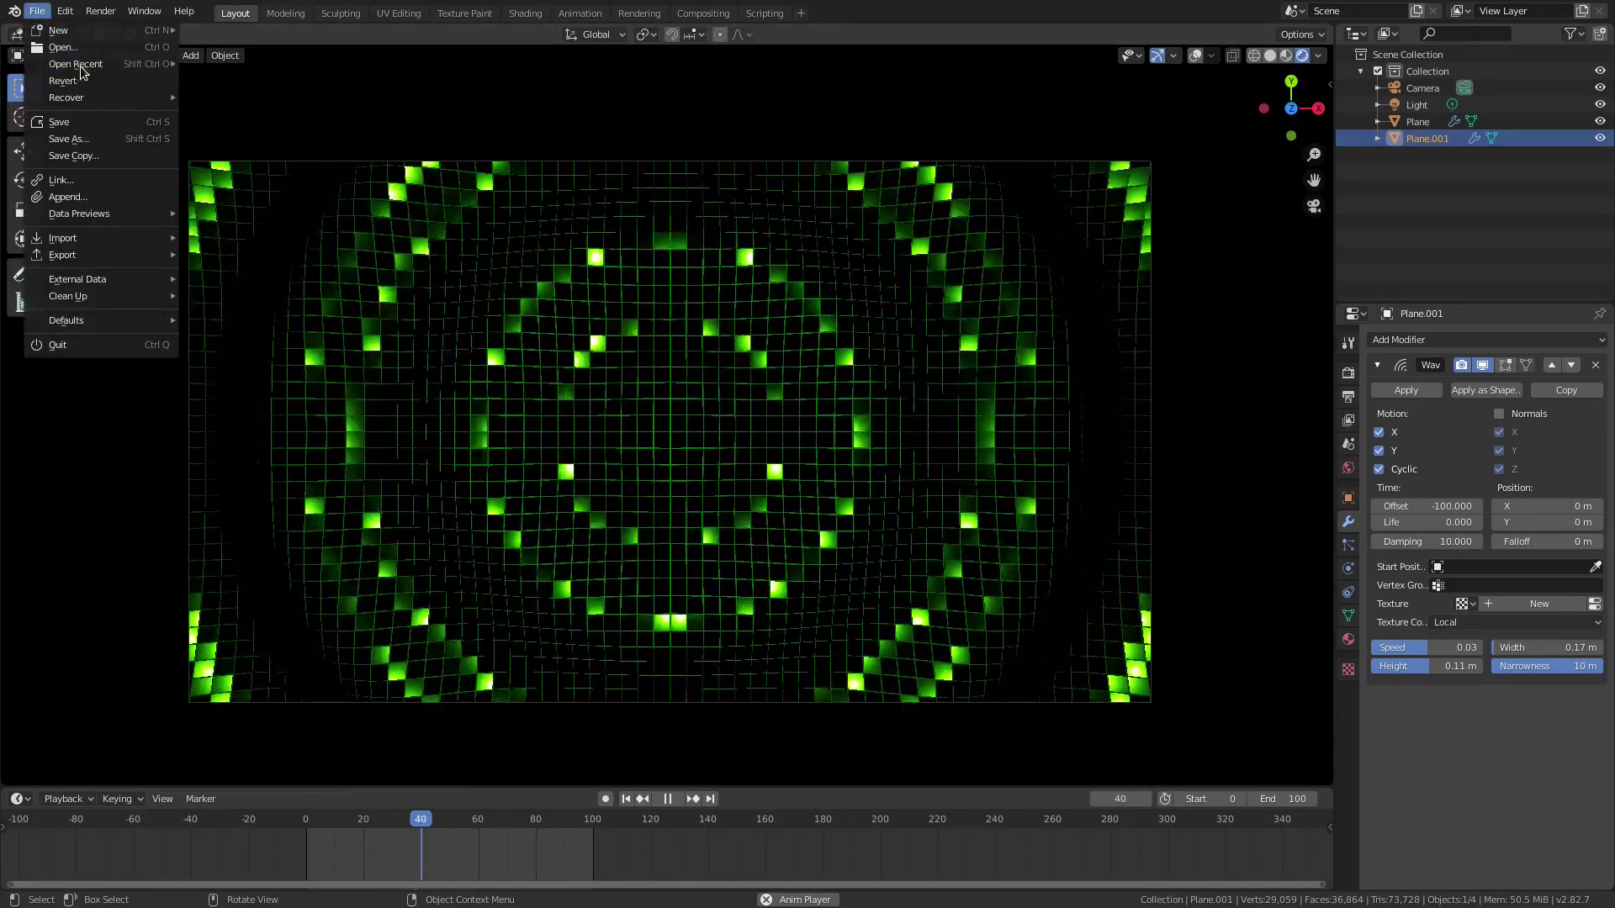
pyautogui.moveTo(75, 64)
pyautogui.click(324, 80)
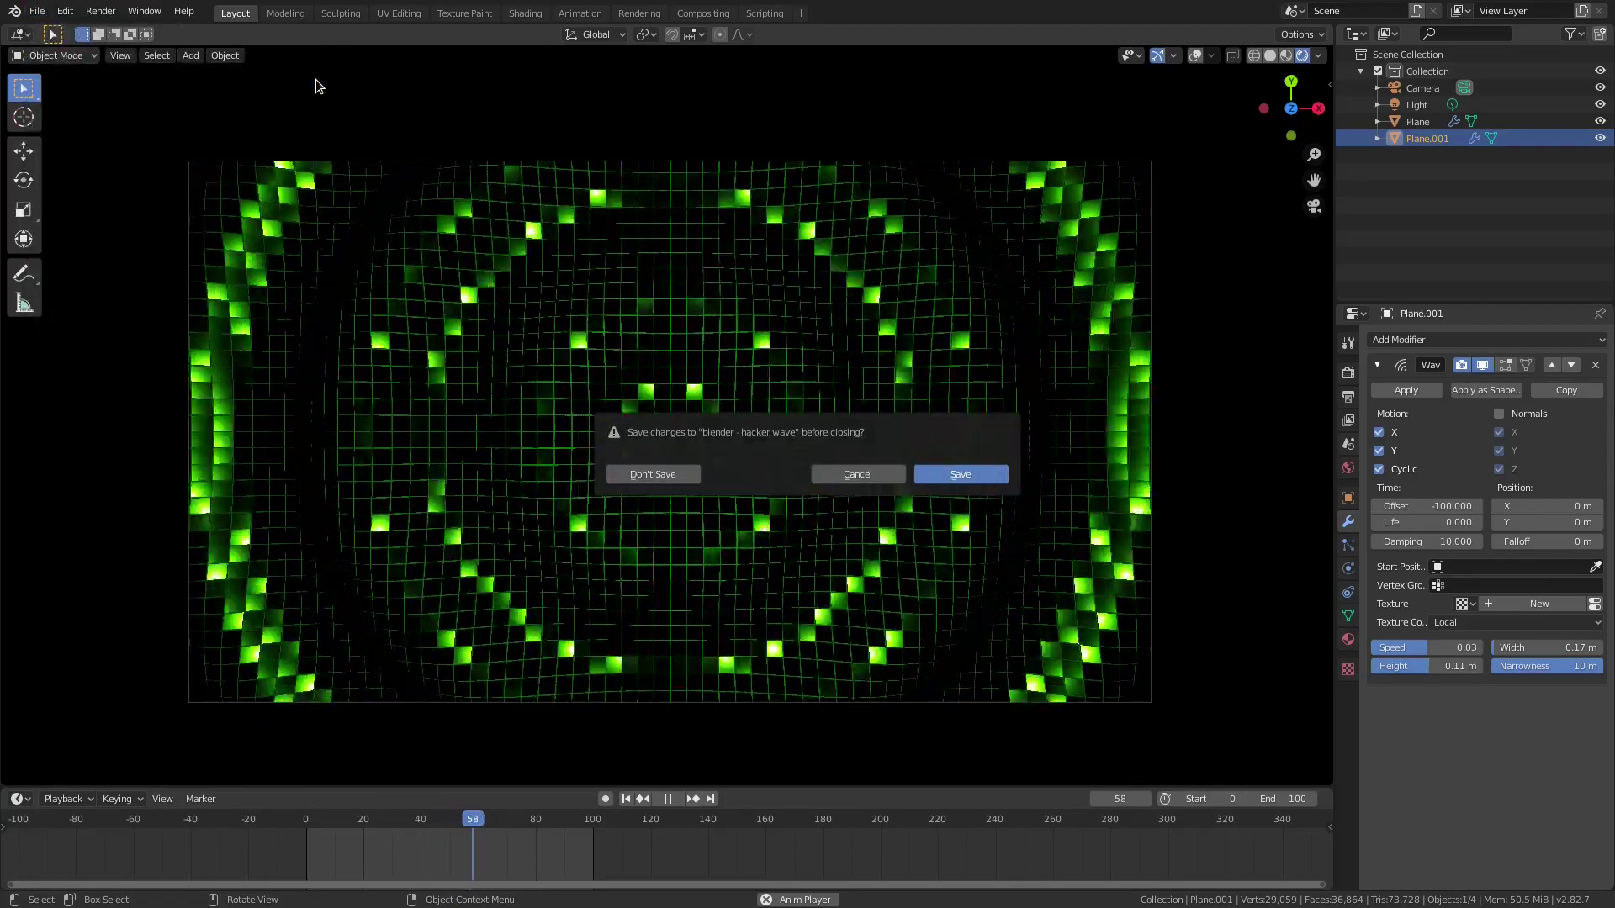
pyautogui.click(653, 474)
pyautogui.click(1307, 55)
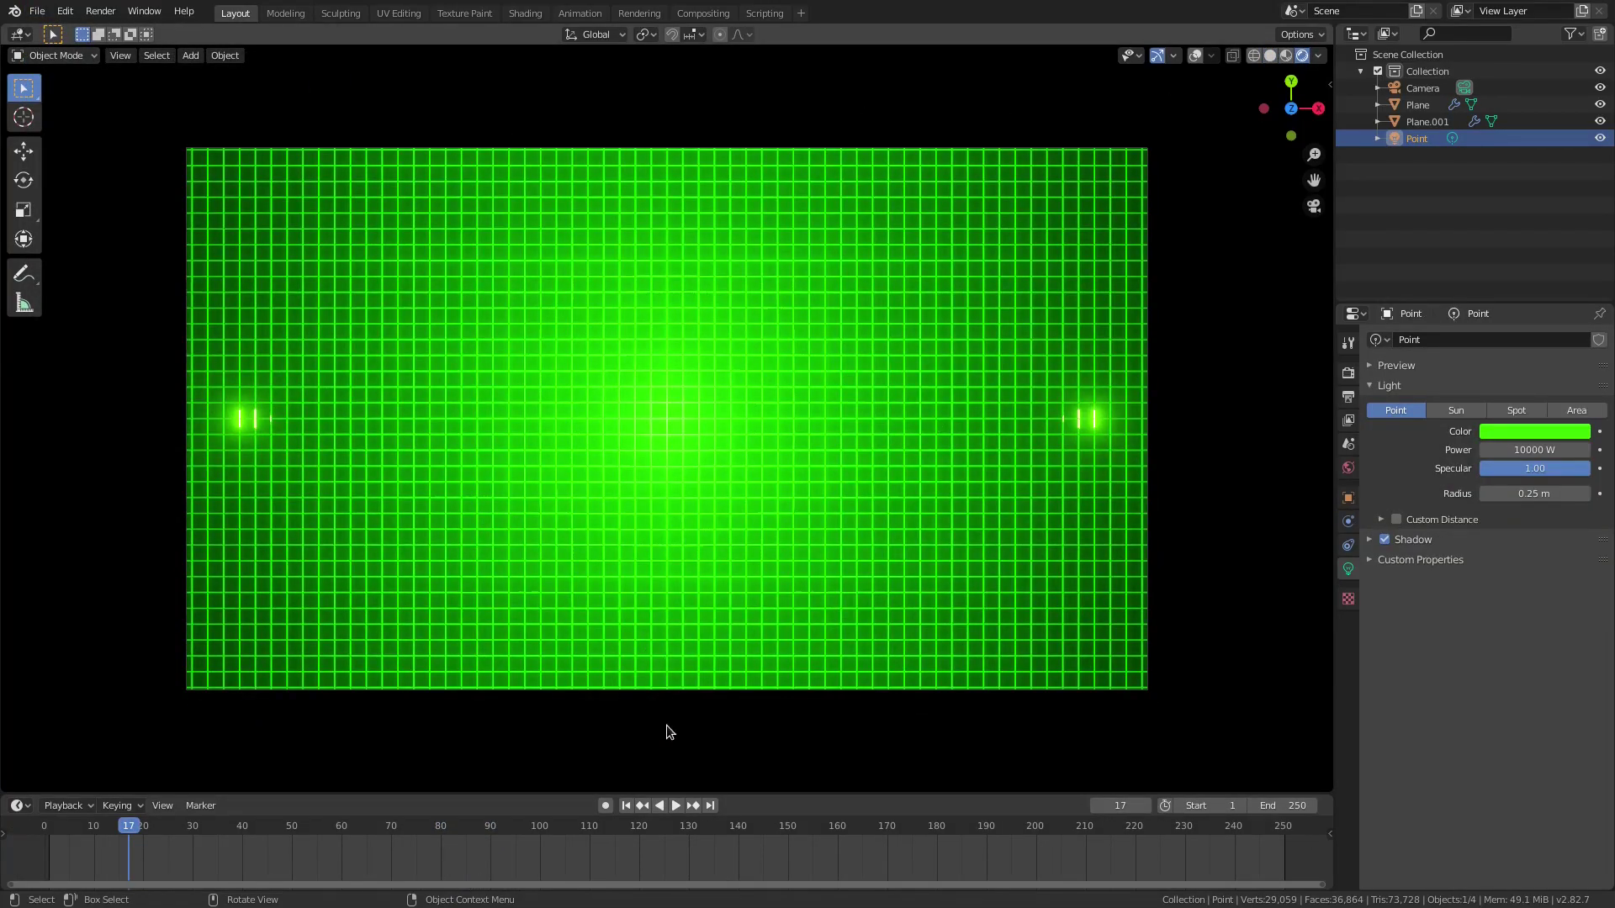
pyautogui.click(670, 808)
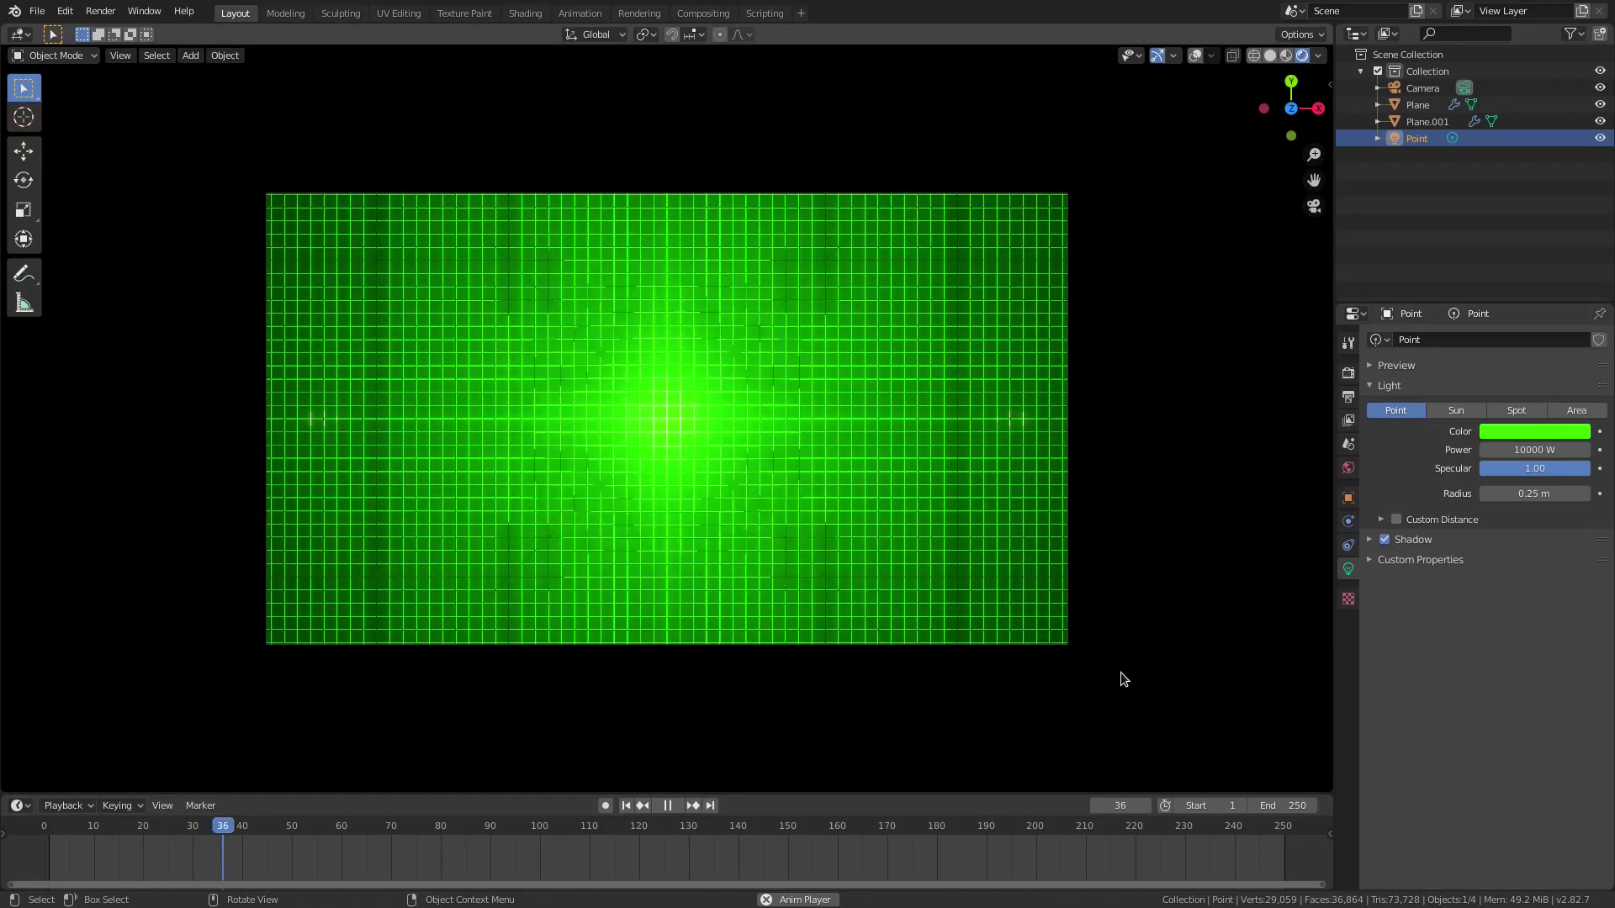
# Lower the point light about 26 m along global Z.
pyautogui.scroll(1, 1121, 676)
pyautogui.press('g')
pyautogui.press('z')
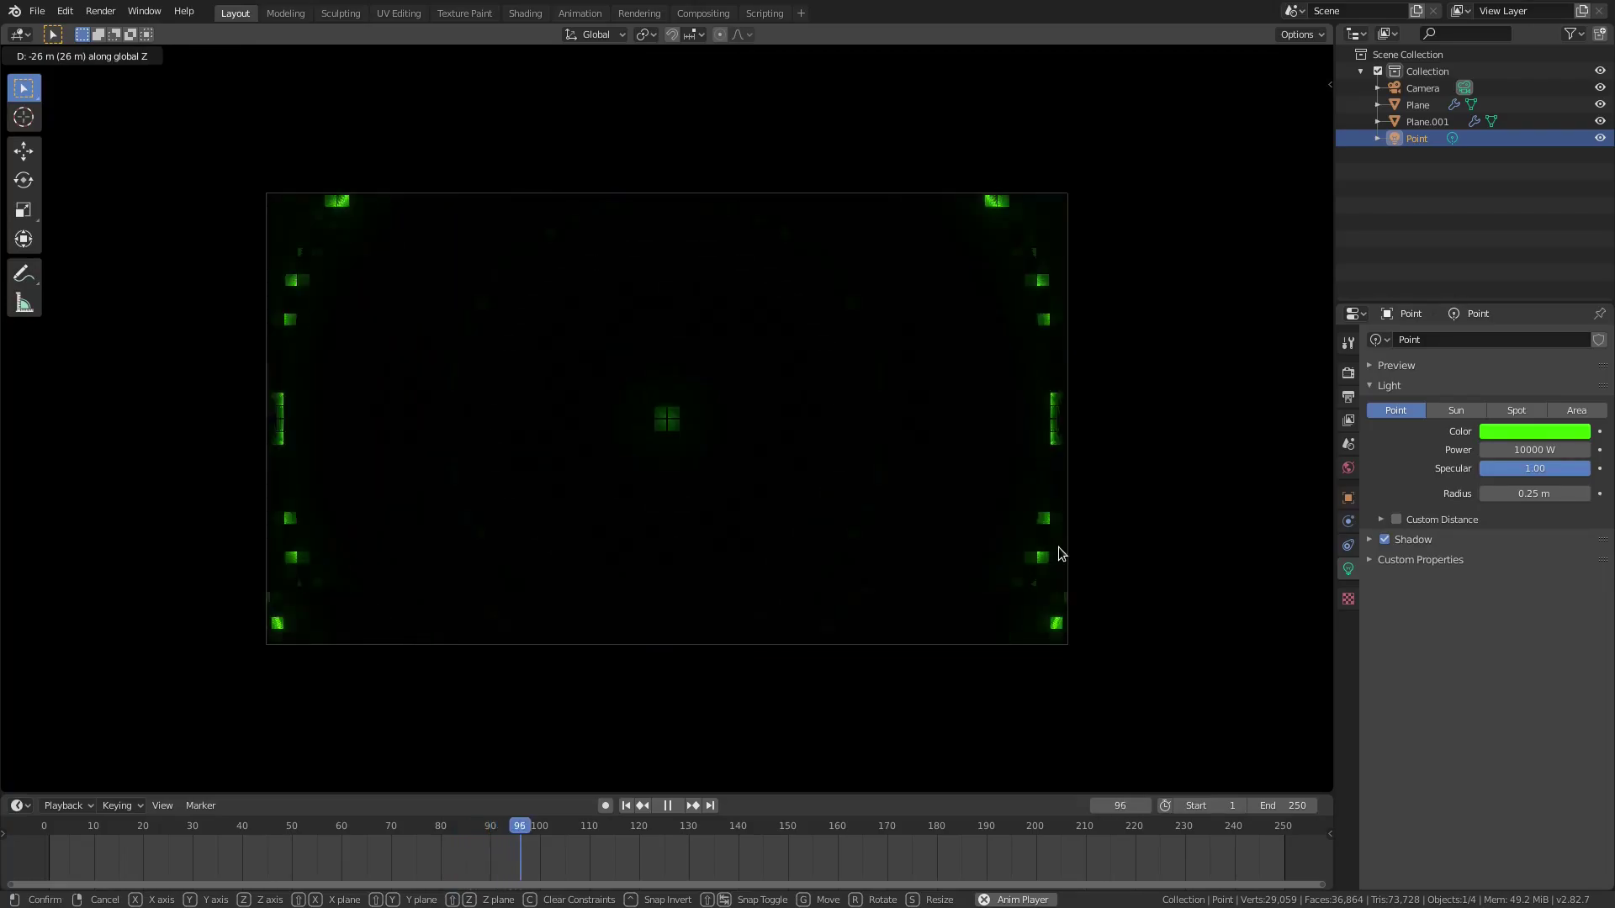
pyautogui.click(1061, 550)
pyautogui.scroll(2, 1177, 627)
pyautogui.scroll(-1, 1293, 697)
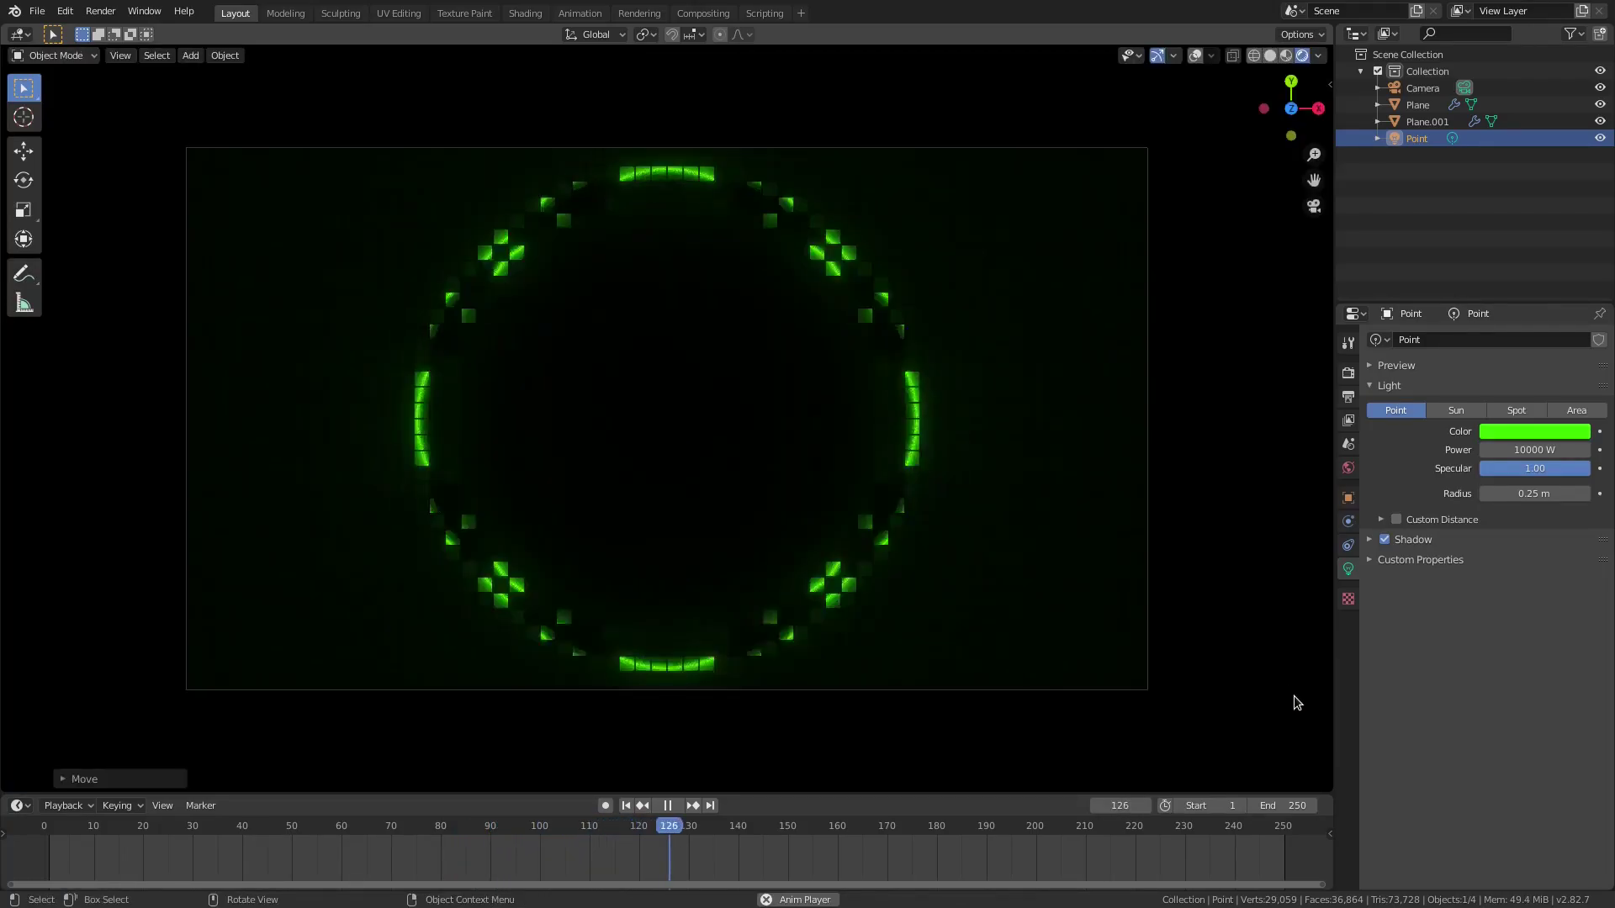